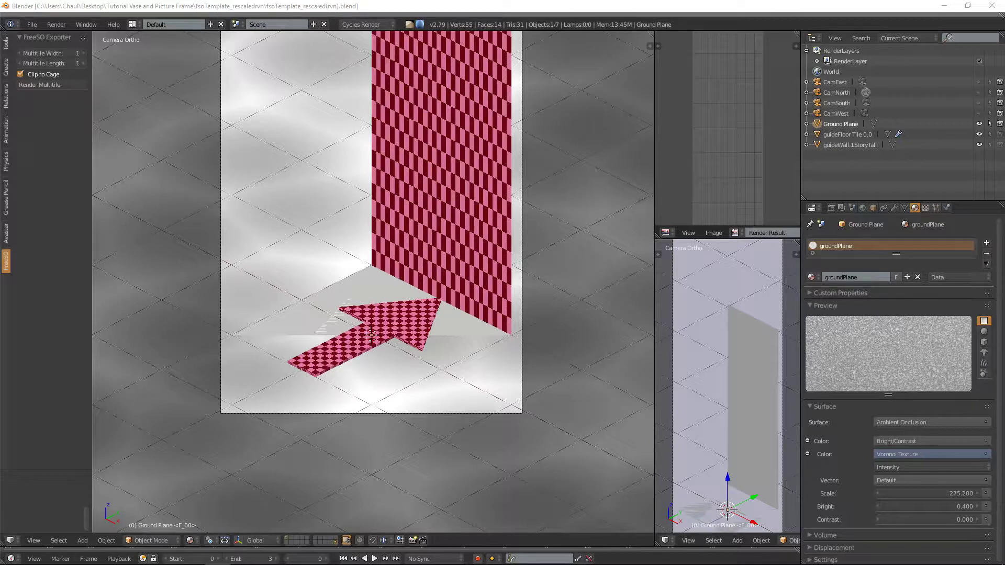
- Switch to File Explorer and open the fsoTemplate_rescaledrvn folder inside Tutorial Vase and Picture Frame
left_click_drag(1004, 76, 370, 114)
left_click(421, 241)
double_click(237, 244)
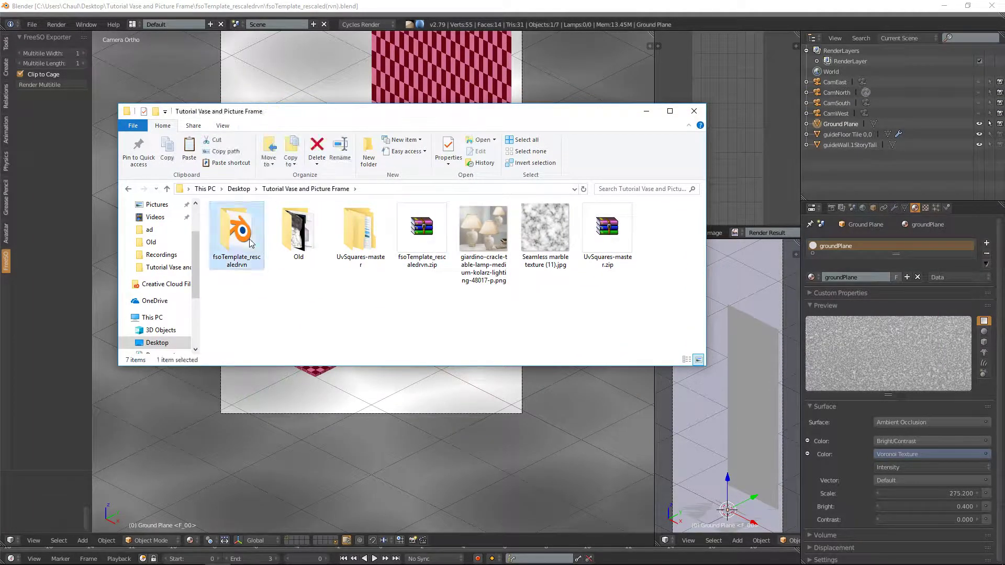
left_click(280, 231)
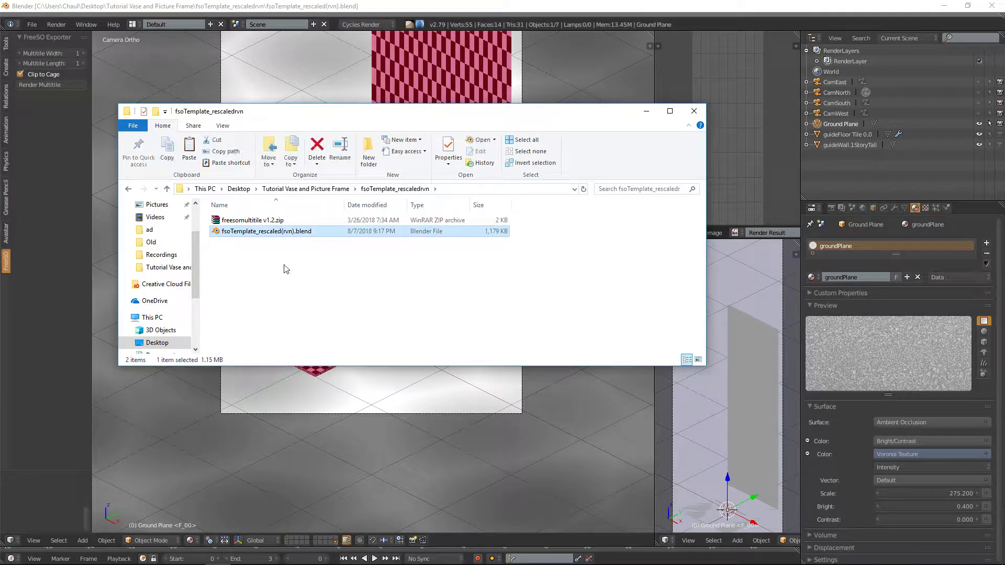
left_click(286, 275)
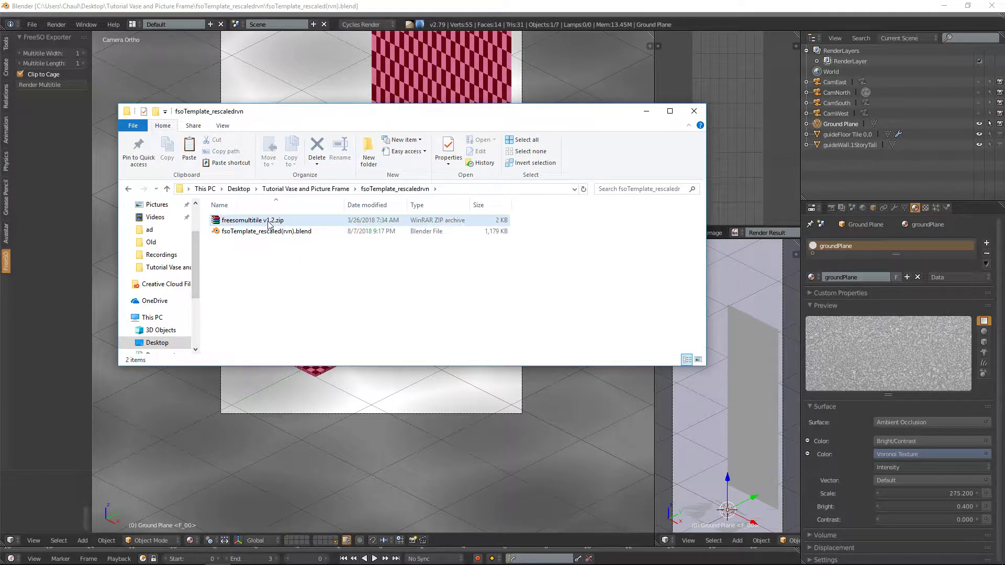
- Extract freesomultitile v1.2.zip into its current folder and select the extracted freesomultitile.py file
right_click(268, 224)
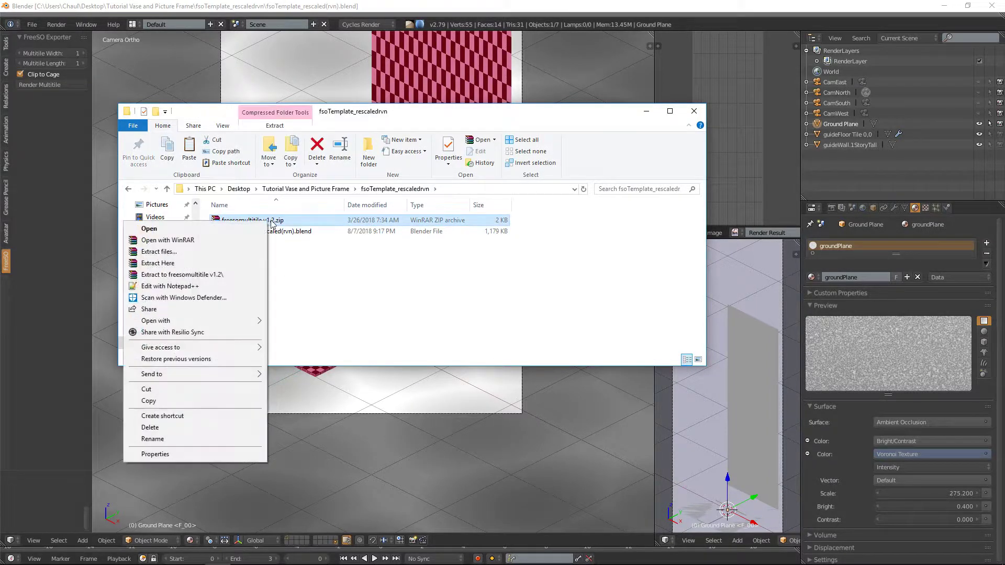
left_click(197, 262)
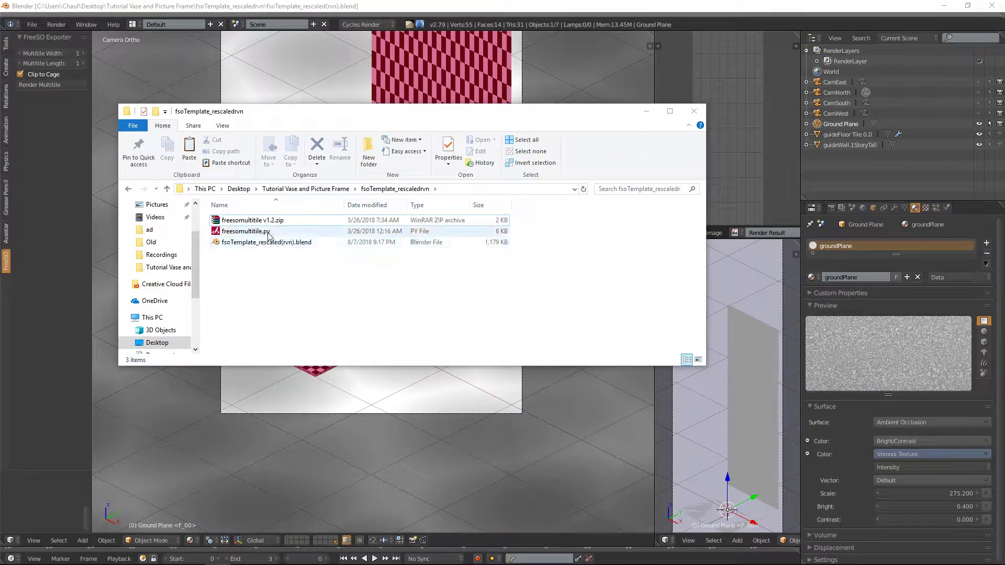
left_click(269, 233)
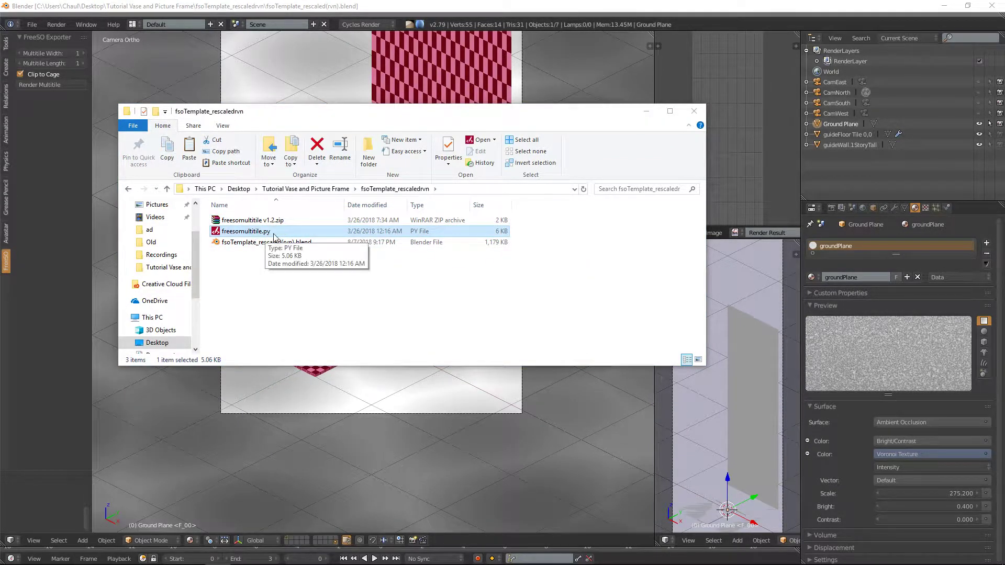
- Look inside the UvSquares-master folder in Tutorial Vase and Picture Frame, and switch back to Blender
left_click(325, 188)
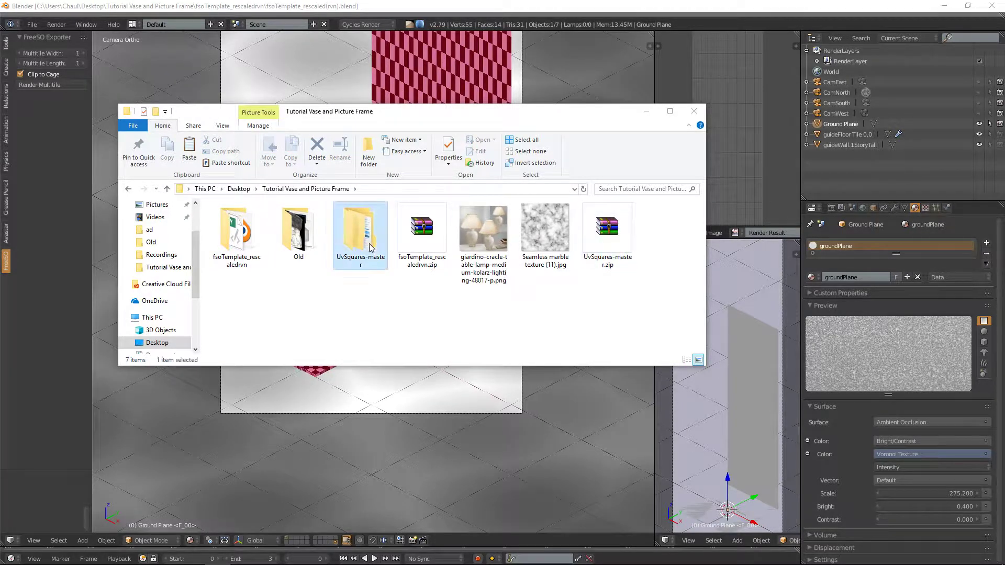
double_click(361, 230)
left_click(342, 189)
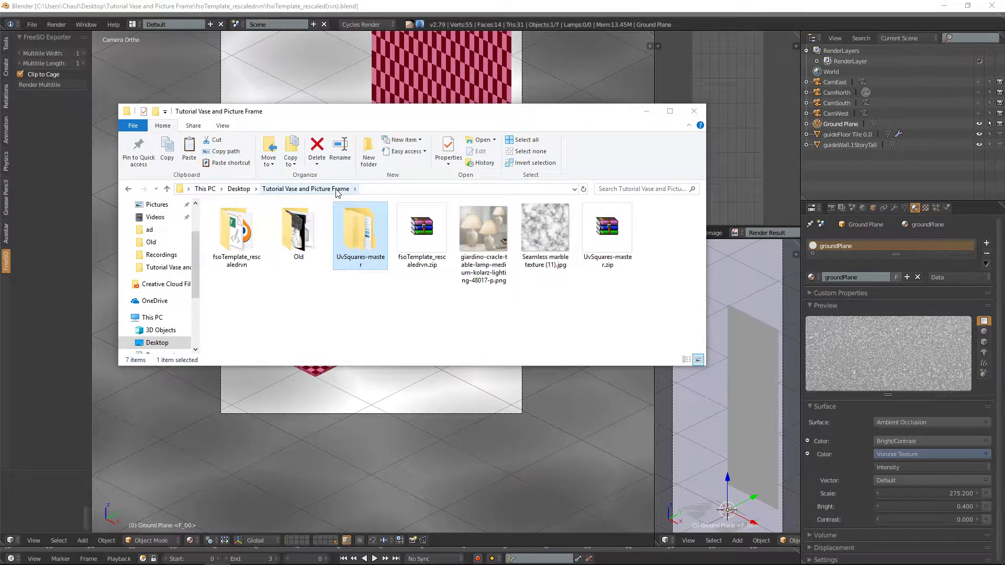
left_click(382, 300)
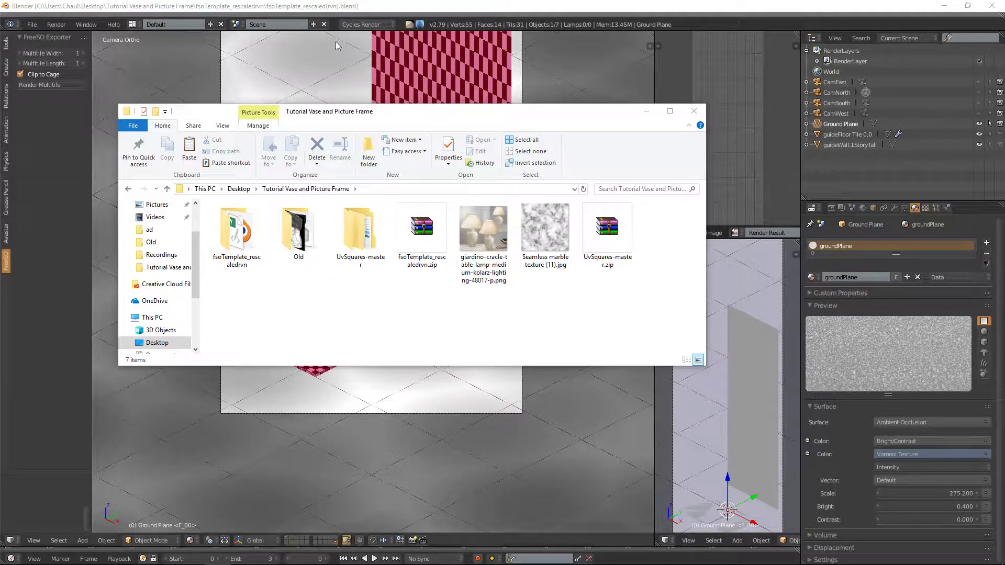
left_click(329, 5)
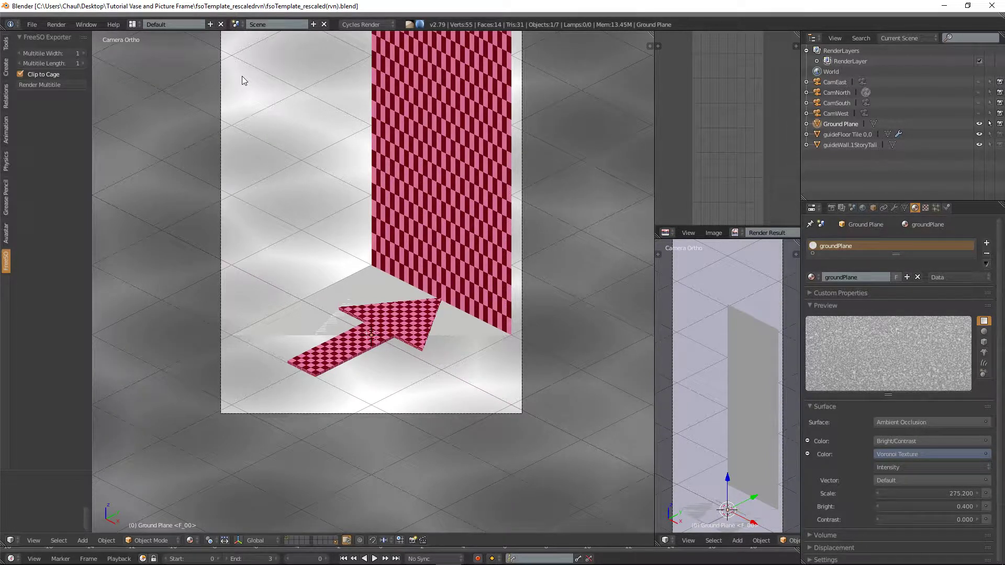
- Set the viewport's pivot point to Median Point and enable the 3D manipulator
left_click(6, 234)
left_click(5, 261)
left_click(209, 540)
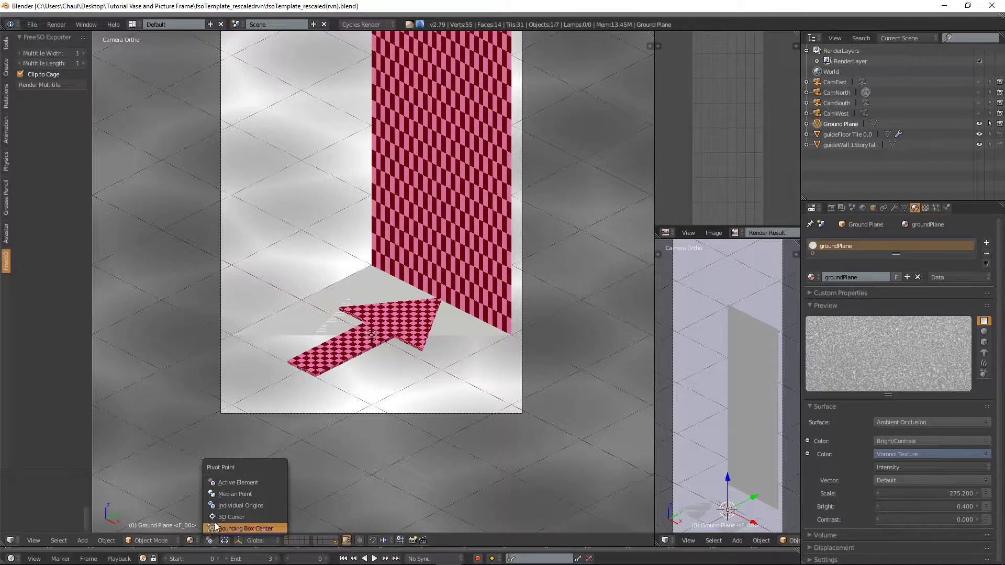
left_click(223, 493)
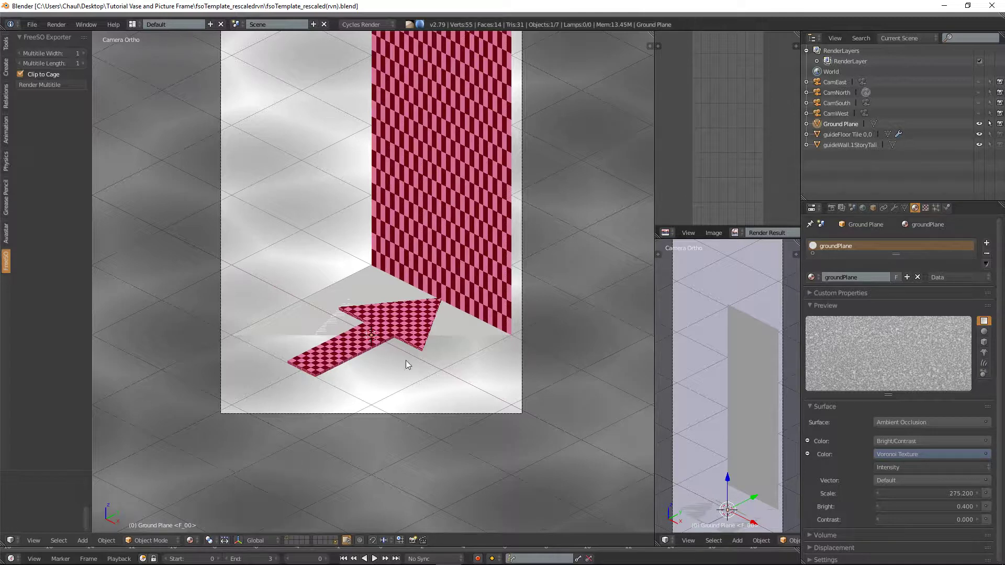
left_click(239, 540)
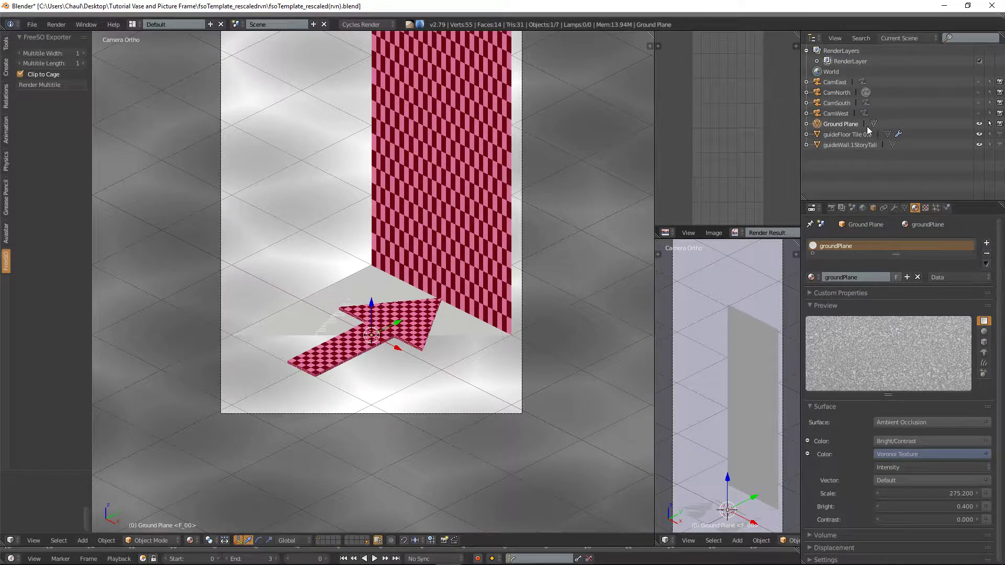
- Hide the Ground Plane, guideFloor Tile and guideWall.1StoryTall objects from the viewport and leave the camera view
left_click_drag(978, 124, 981, 146)
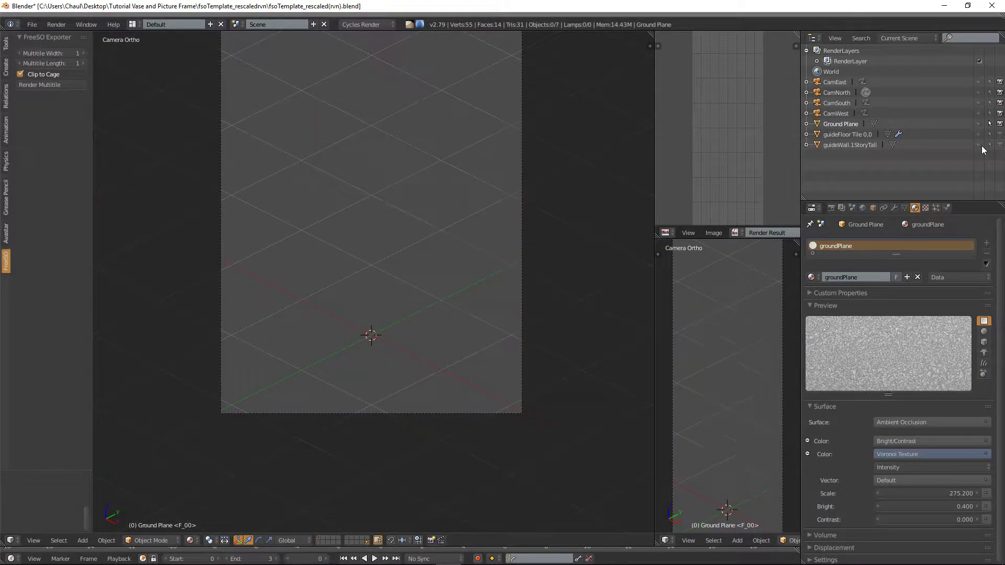
scroll(394, 300, "down", 3)
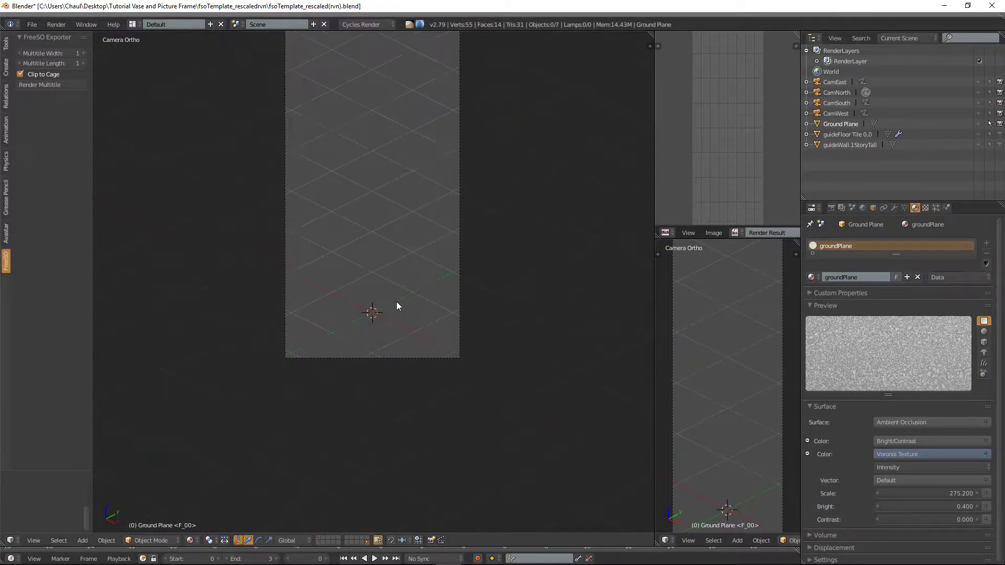
scroll(394, 306, "up", 2)
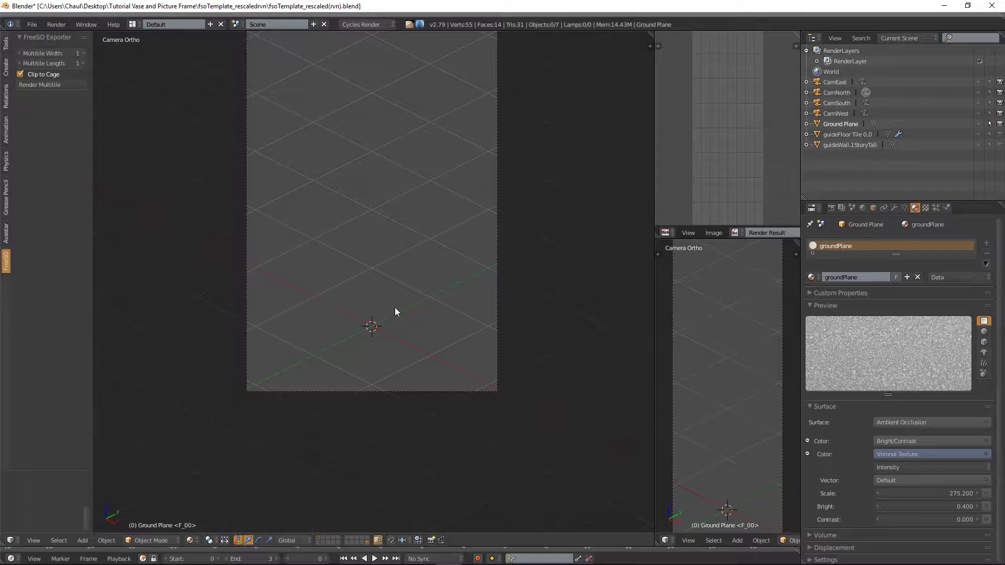
key("KP_0")
scroll(411, 343, "up", 8)
key("t")
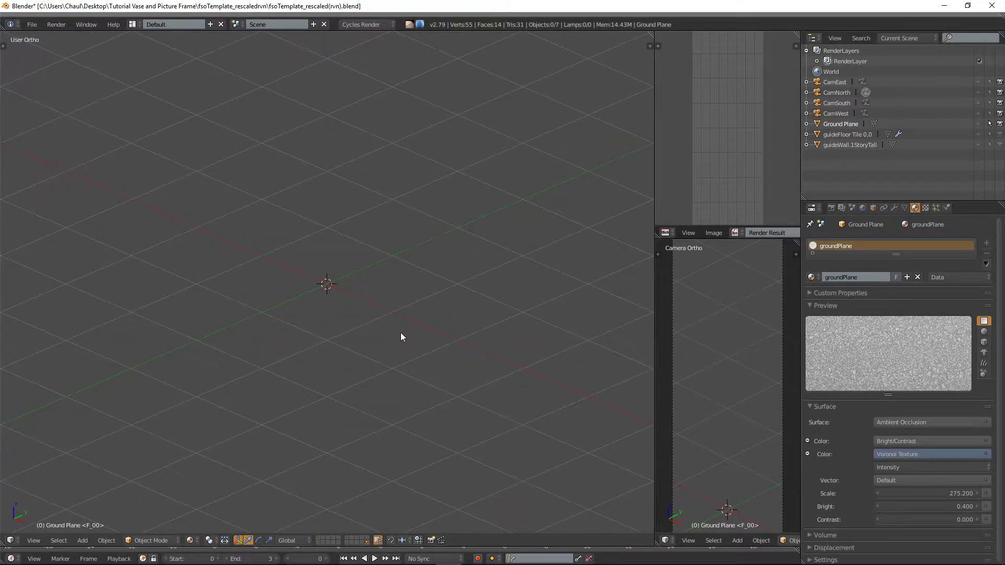
middle_click_drag(403, 347, 118, 447)
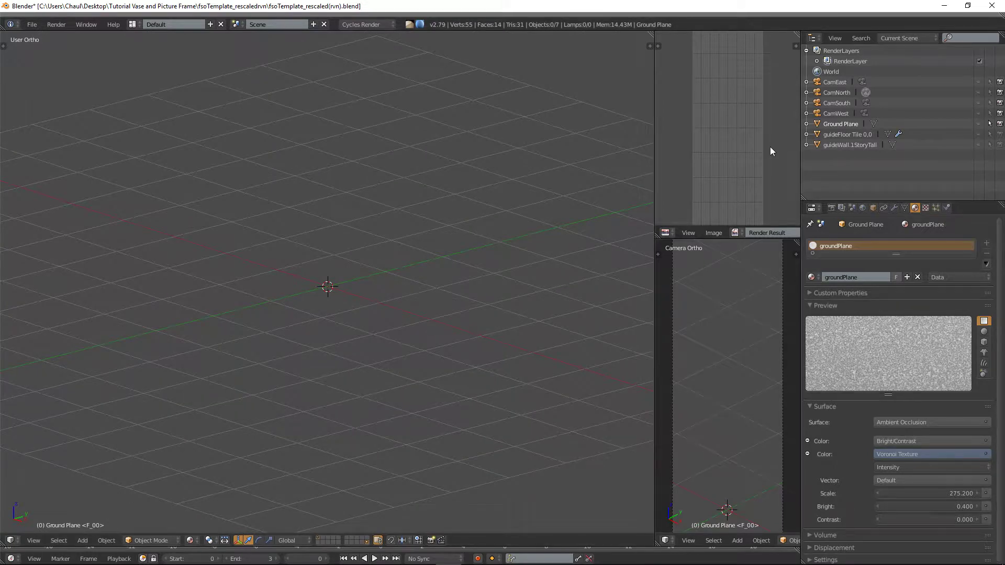
- Load the giardino cracle table lamp PNG from File Explorer into Blender's image editor, framing the vase as reference
key("alt+Tab")
left_click(481, 242)
left_click_drag(715, 142, 748, 160)
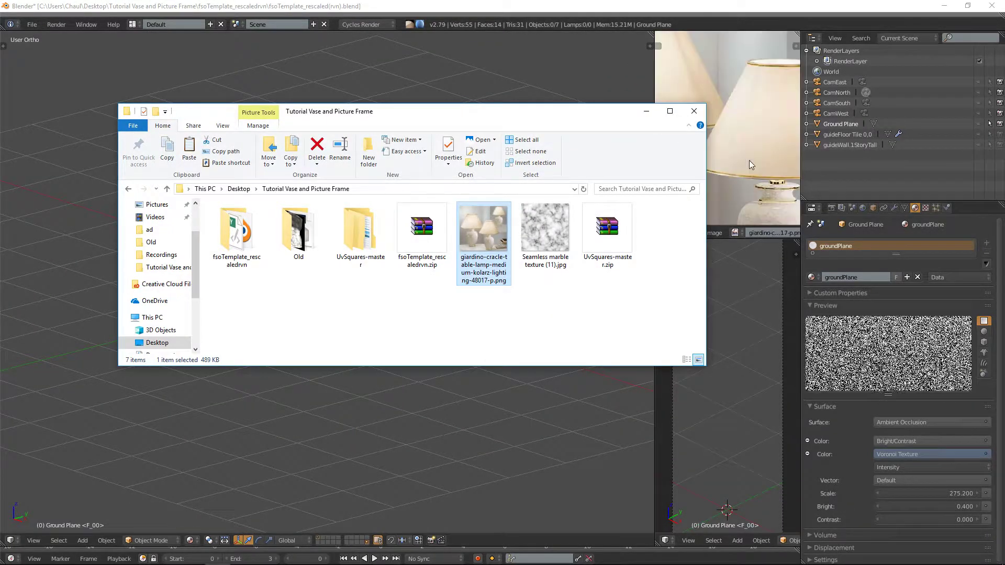
left_click(647, 111)
middle_click_drag(759, 145, 711, 84)
key("n")
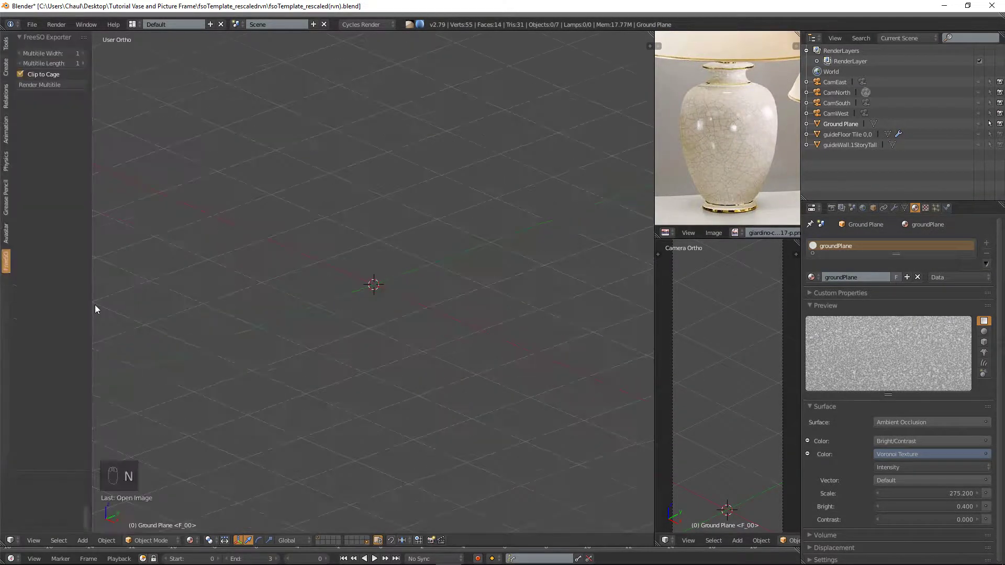
- Add a mesh circle with 12 vertices at the scene origin
left_click(82, 540)
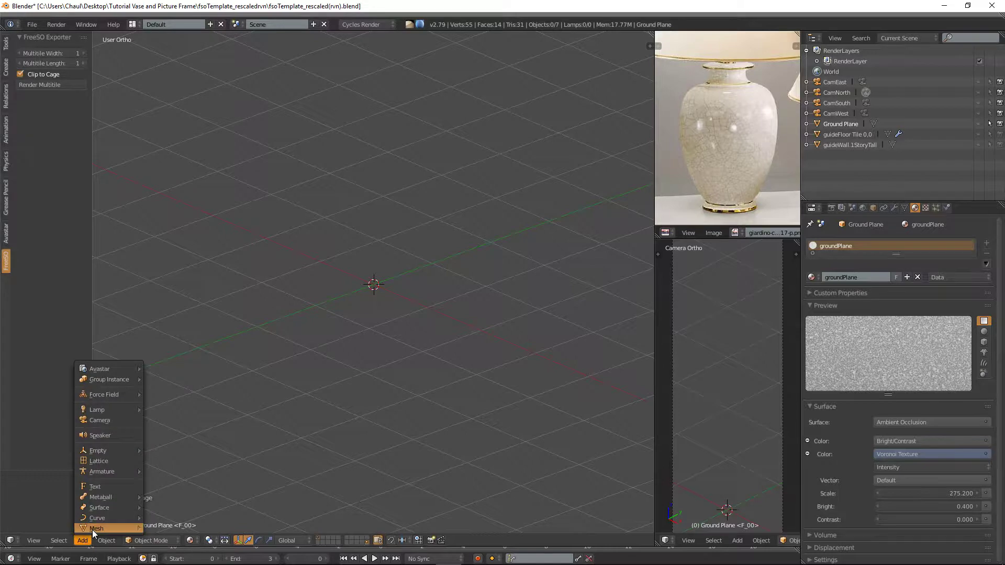
mouse_move(92, 529)
left_click(183, 452)
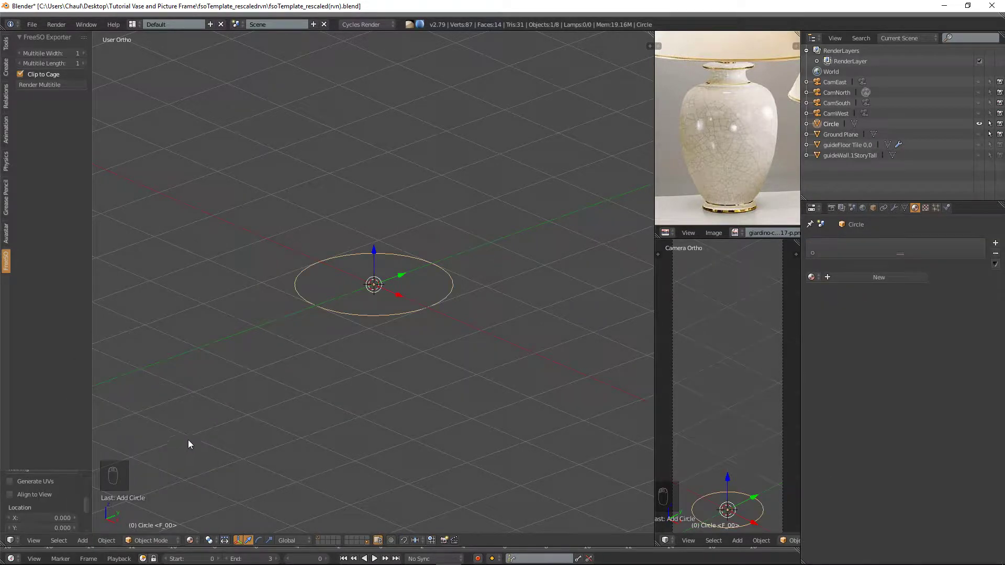
left_click_drag(49, 467, 59, 401)
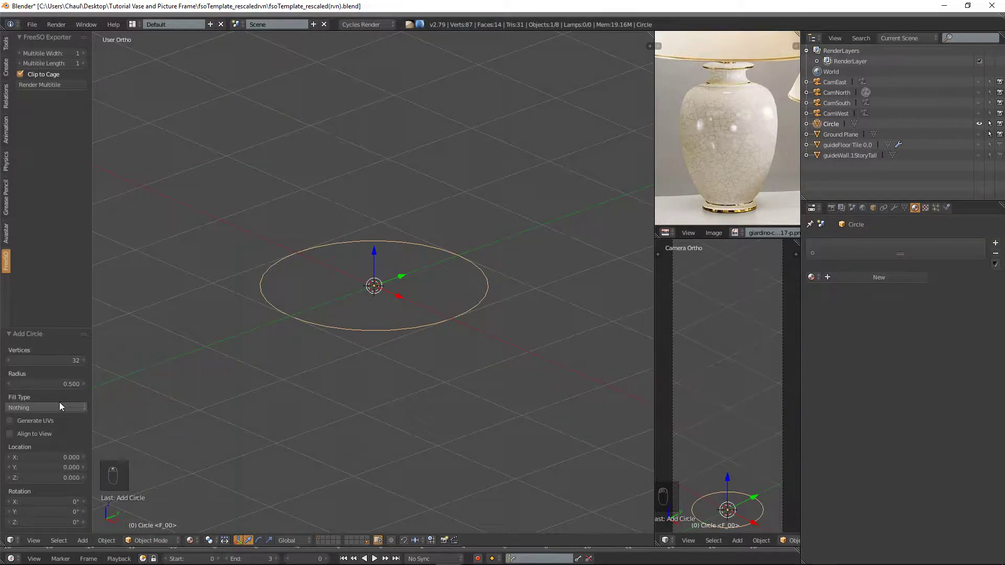
left_click(55, 360)
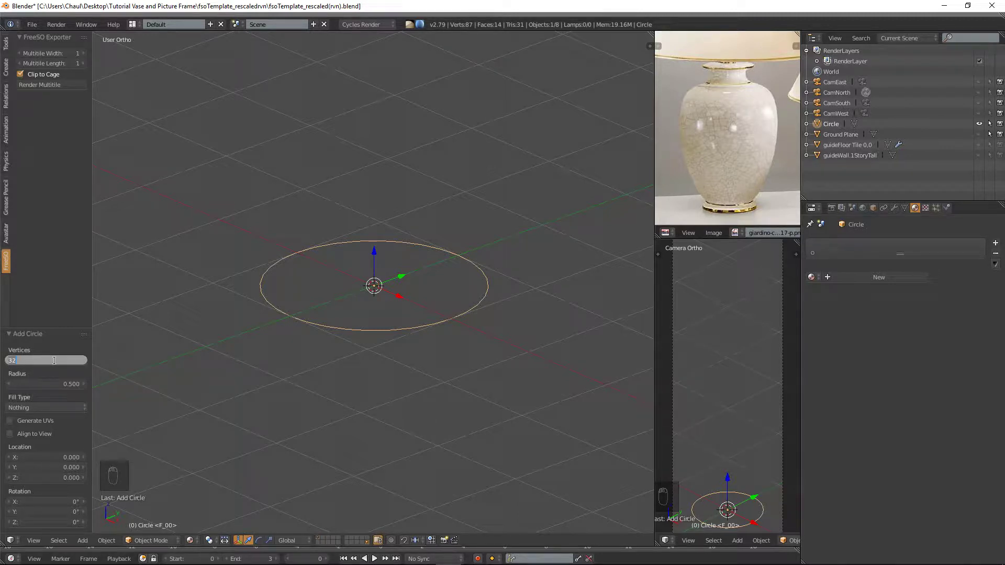
type("12")
key("Return")
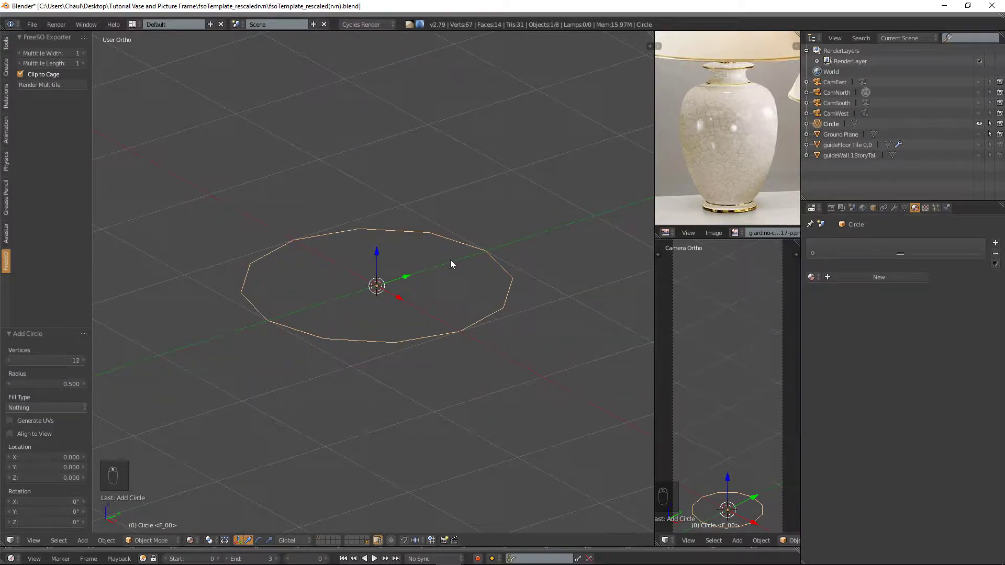
- Scale the circle down by a factor of about 0.45 and enlarge it slightly by about 1.08
key("s")
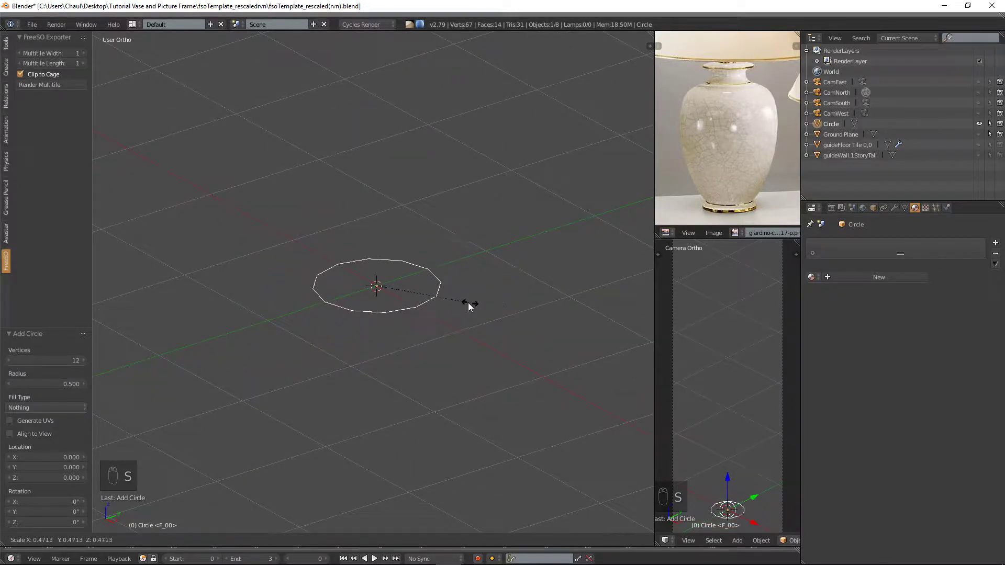
left_click(467, 303)
scroll(442, 301, "down", 1)
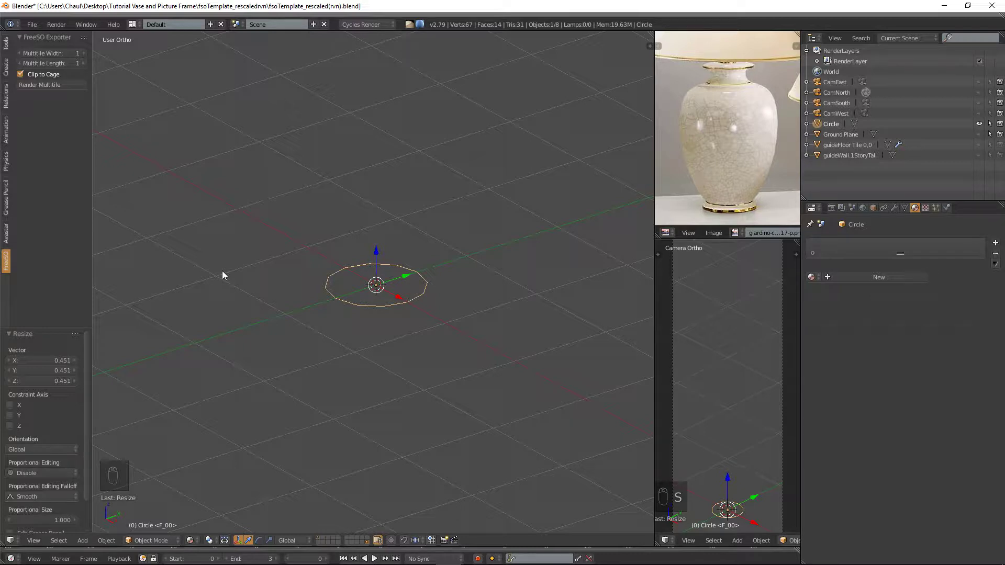
middle_click_drag(432, 279, 450, 274)
scroll(431, 285, "up", 1)
scroll(432, 285, "down", 1)
key("s")
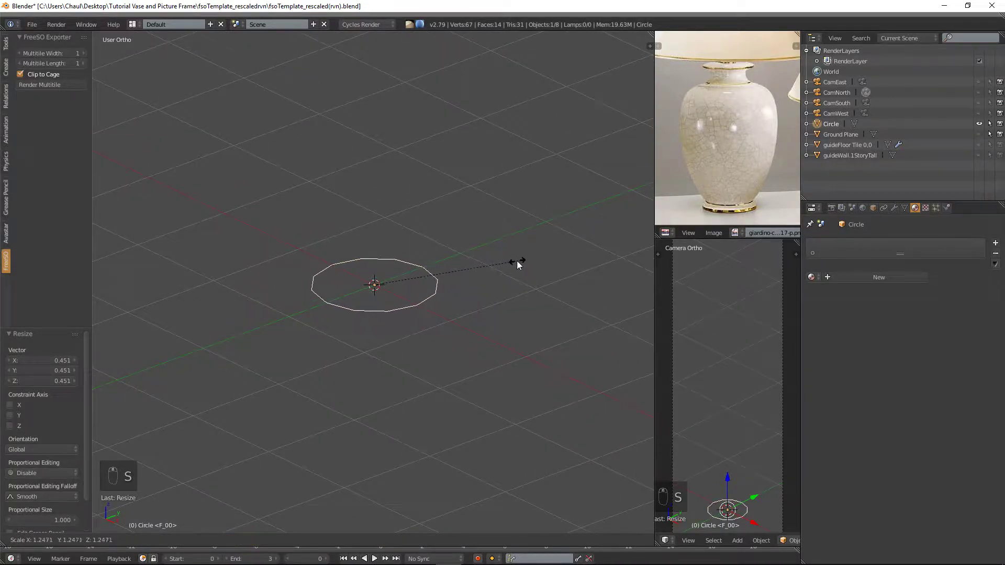
right_click(500, 261)
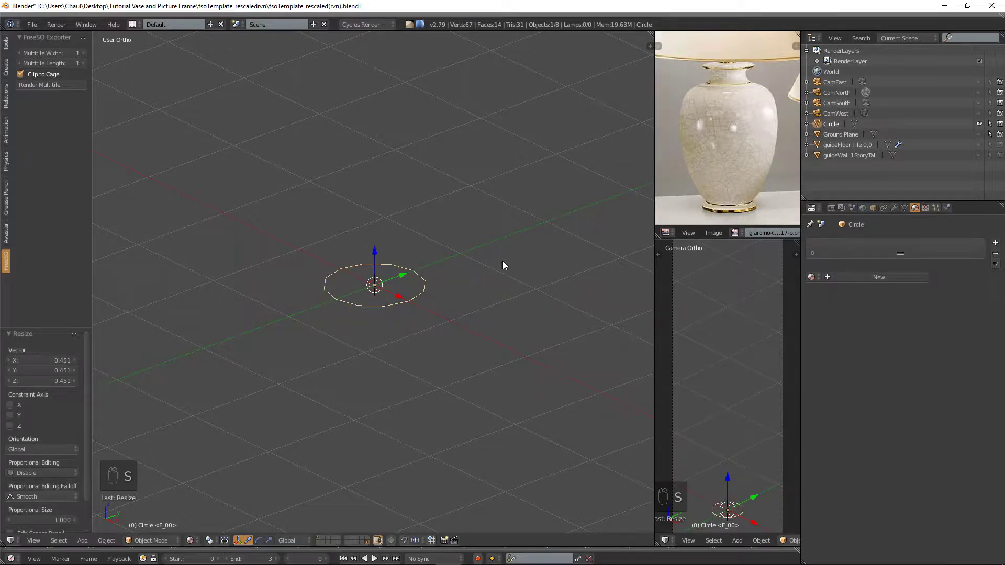
key("s")
left_click(514, 265)
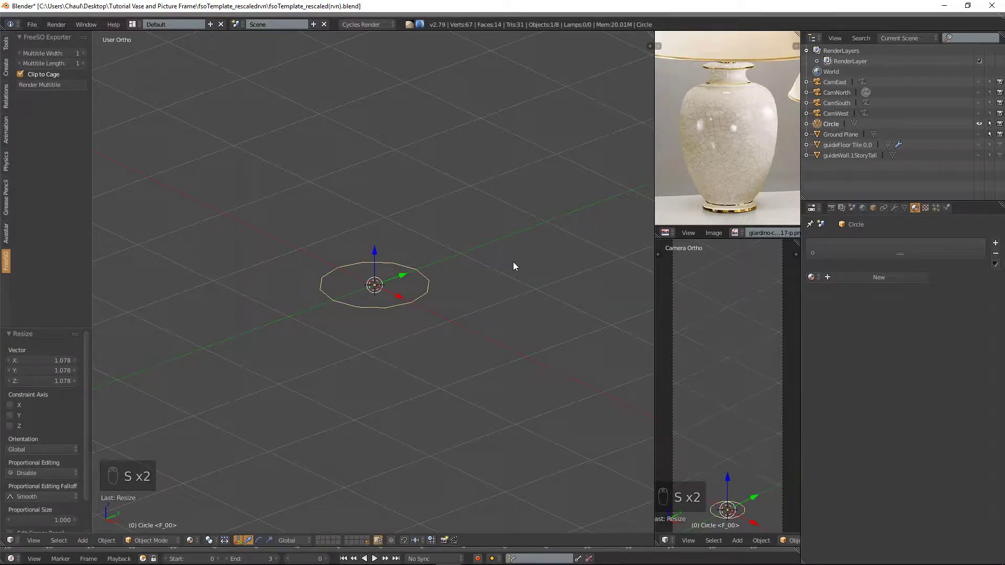
- Enter Edit Mode on the circle with all vertices selected and switch to vertex select mode
key("Tab")
key("a")
key("a")
scroll(507, 278, "up", 2)
key("a")
scroll(534, 258, "down", 1)
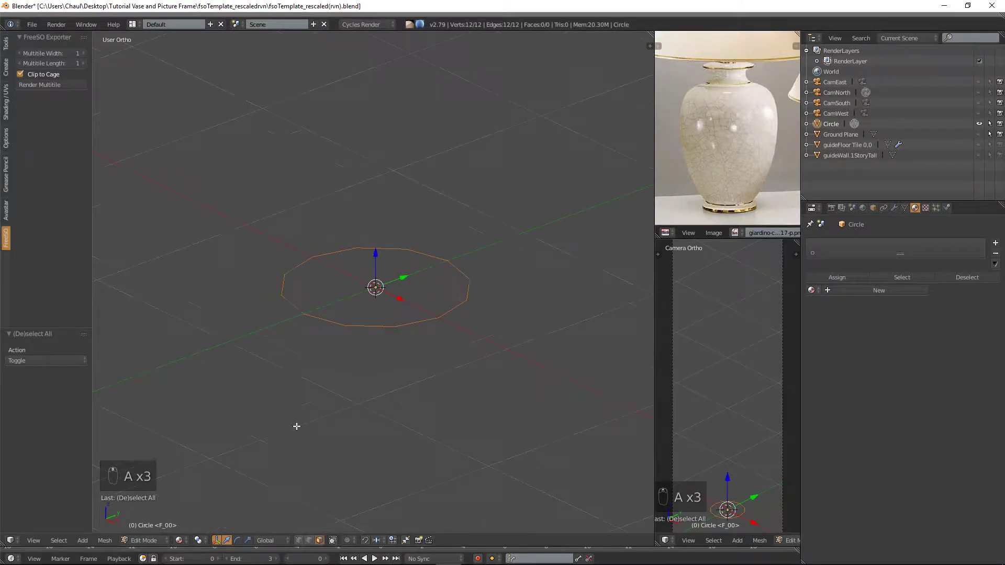
left_click(298, 540)
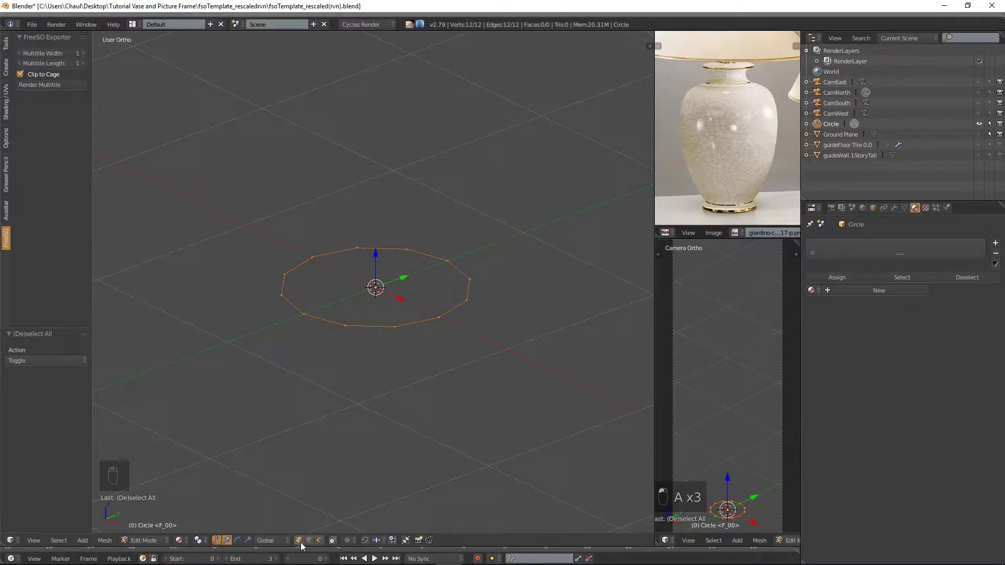
- Extrude the circle upward along the Z axis by about 0.074
middle_click_drag(551, 260, 548, 253)
key("e")
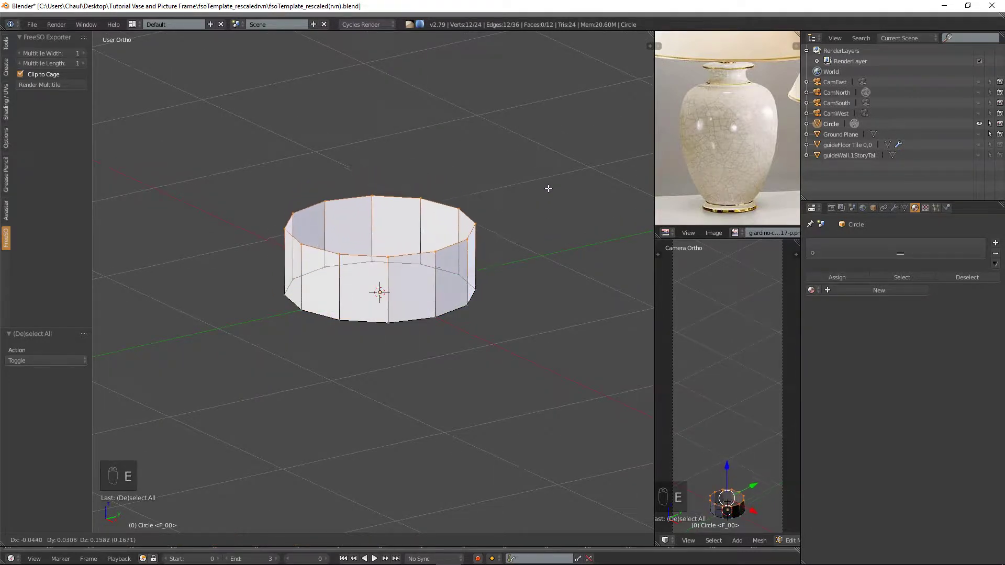
key("z")
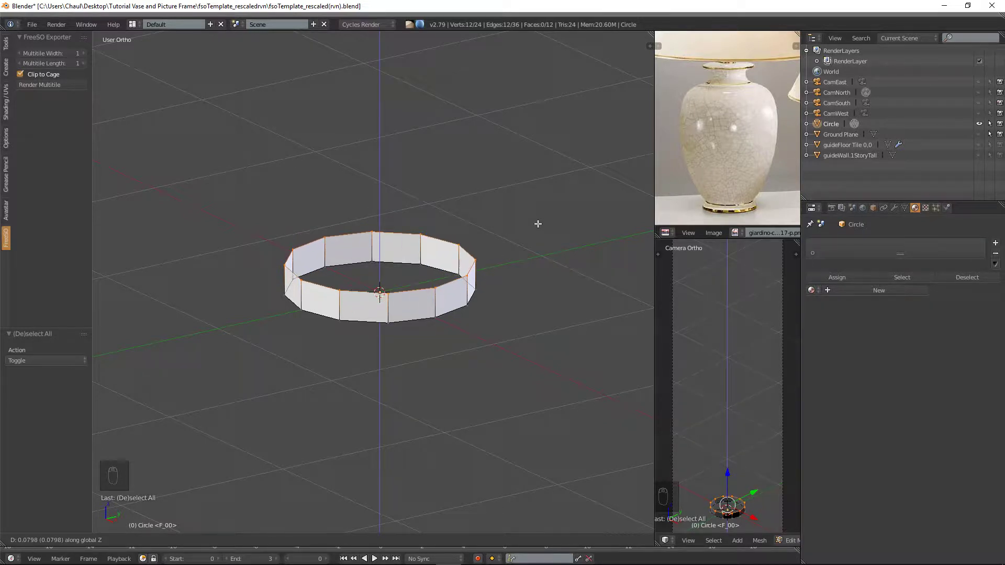
left_click(537, 223)
- Scale the extruded top ring to about 0.82 and lower it along Z by 0.036 to form a flared foot
key("s")
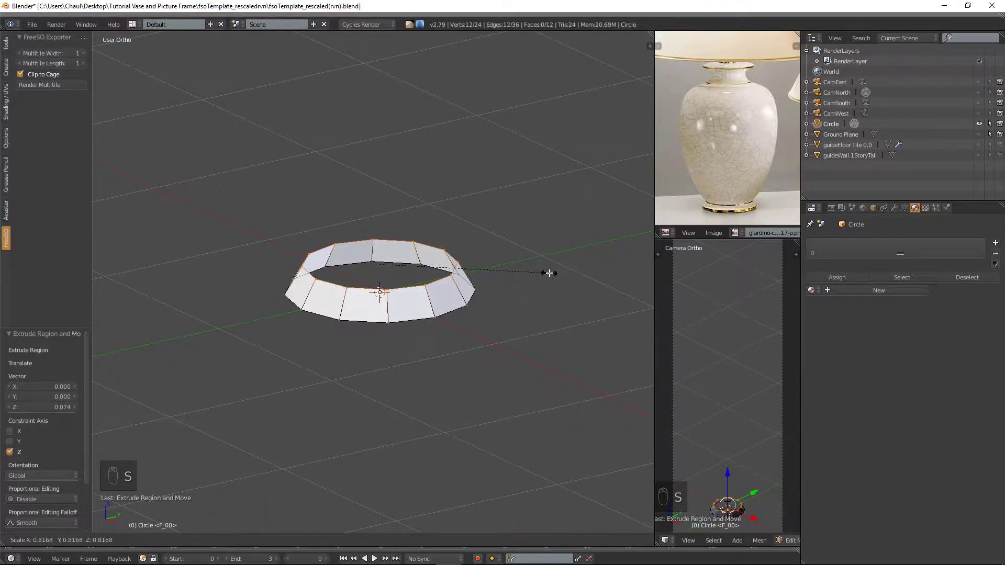
left_click(489, 273)
left_click_drag(382, 237, 385, 249)
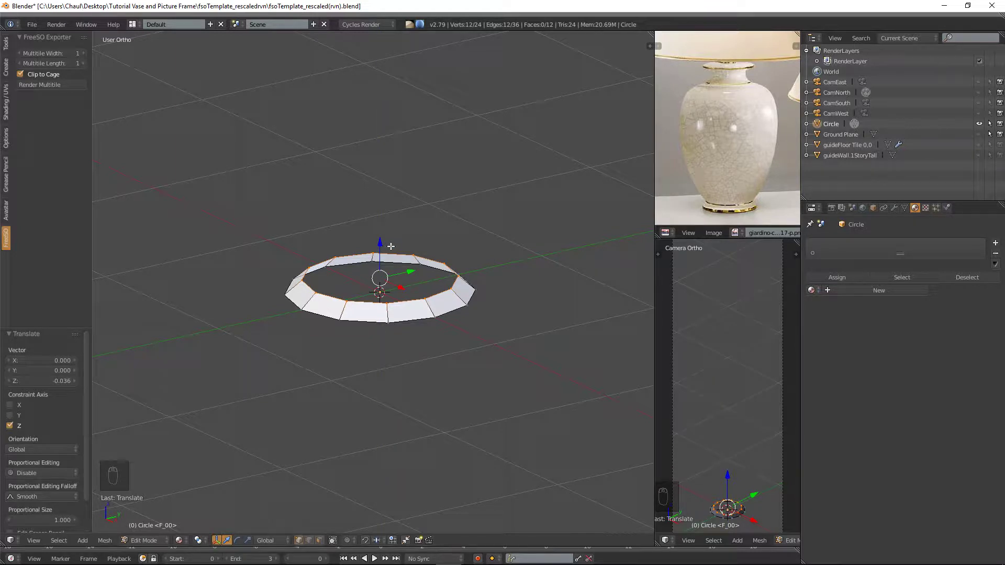
- Extrude the foot's upper ring straight up along Z to create the tall vase body and clear the selection
key("e")
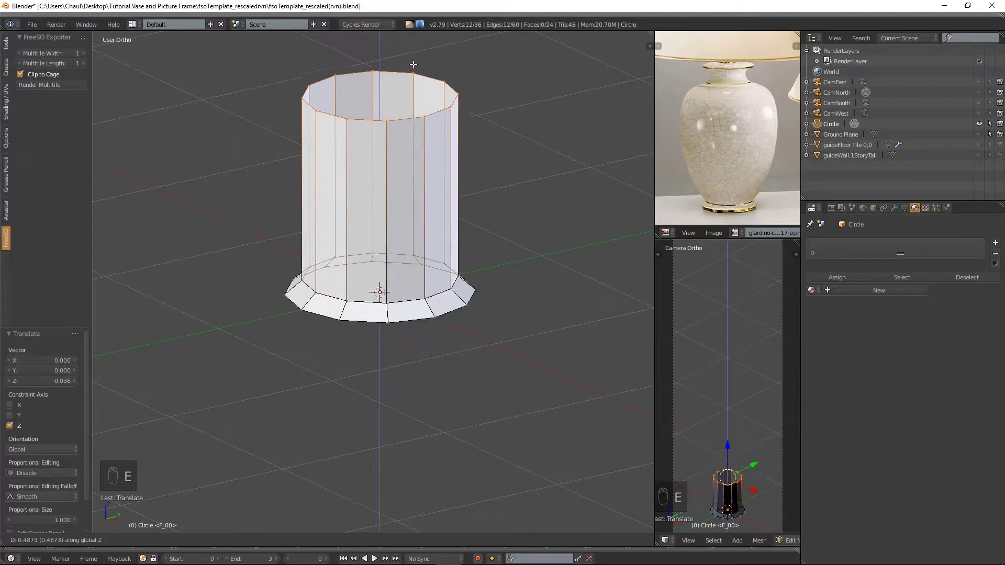
left_click(409, 34)
key("a")
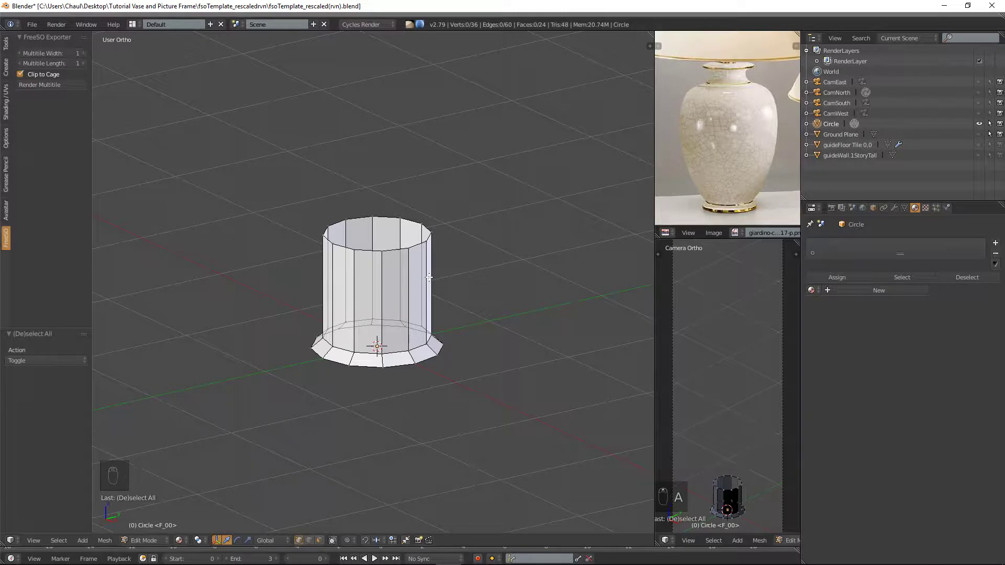
- Add one loop cut near the top of the body with a slide factor of about 0.622 and scale it out by about 1.368
key("ctrl+r")
left_click(429, 276)
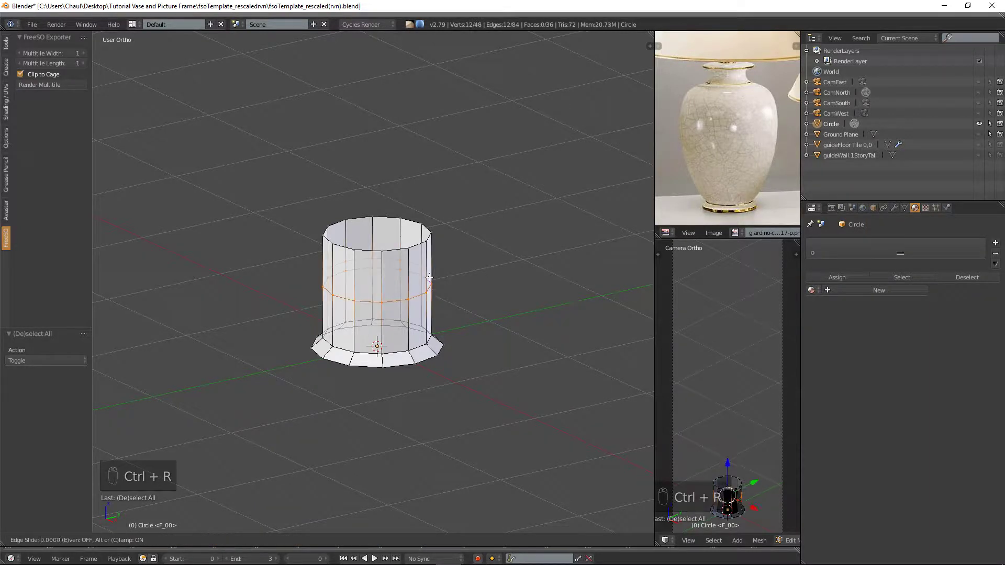
left_click(430, 244)
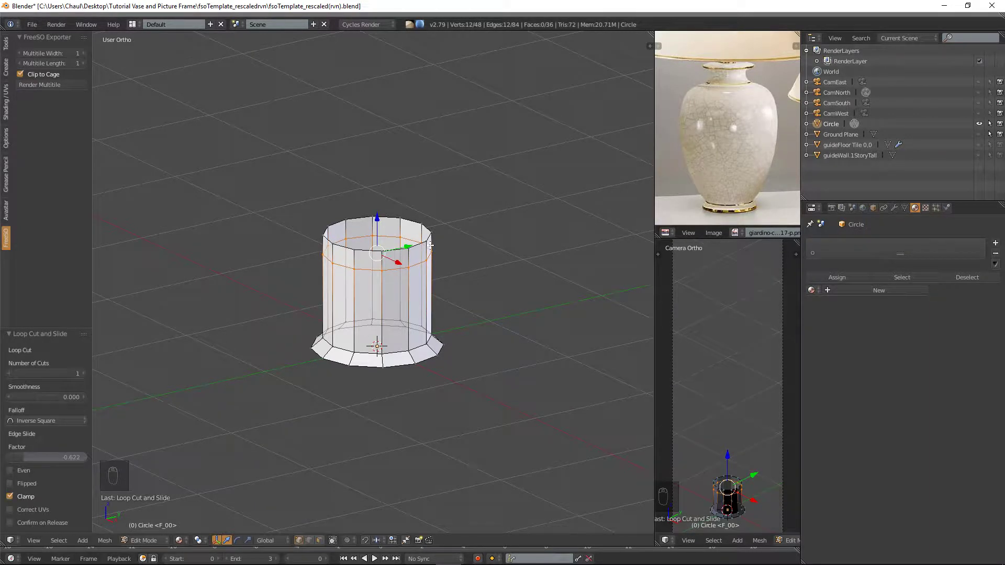
key("s")
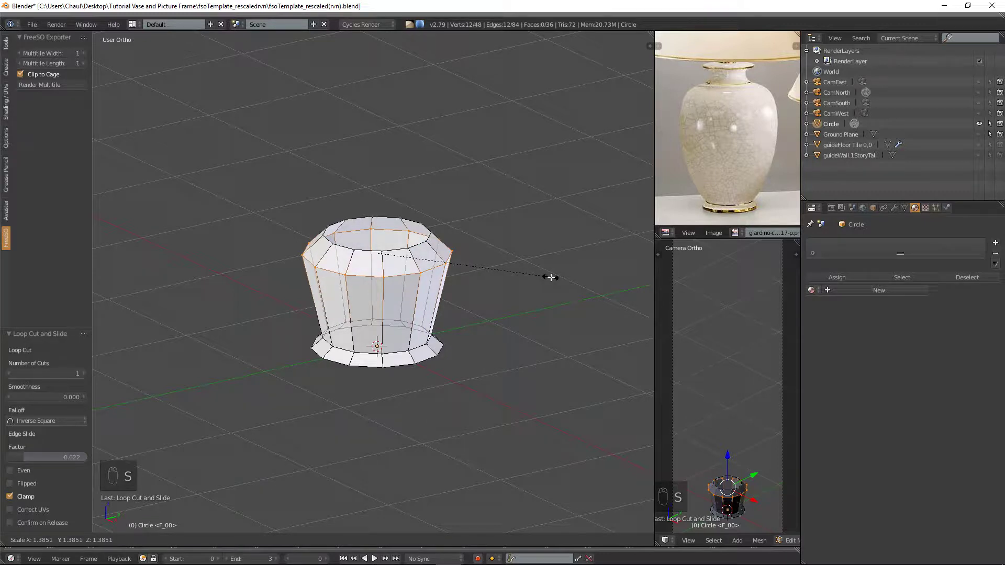
left_click(548, 275)
- Select the ring of faces between shoulder and top edge, raise it 0.044 along Z, and clear the selection
left_click(391, 224, "alt+shift")
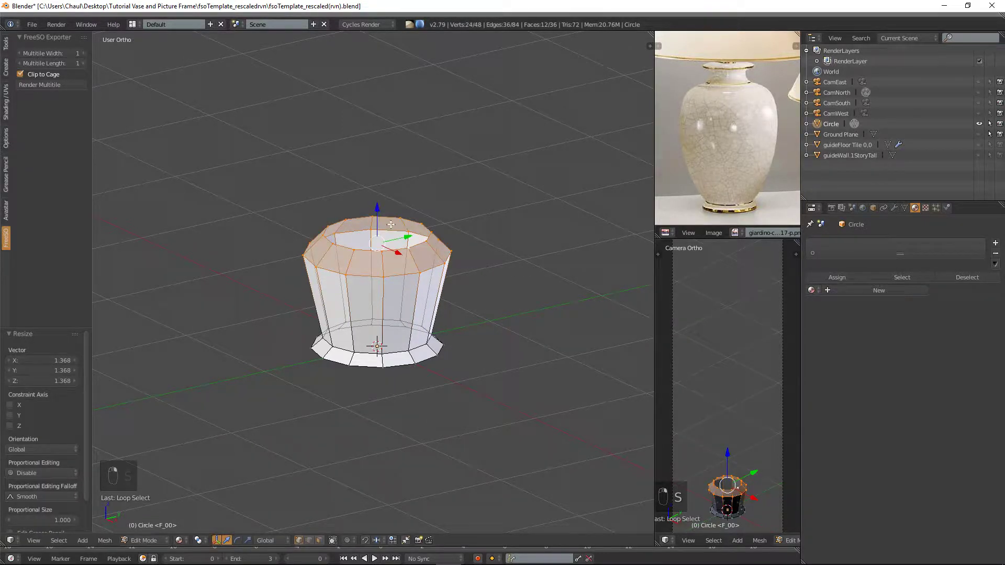
key("g")
key("z")
left_click(382, 194)
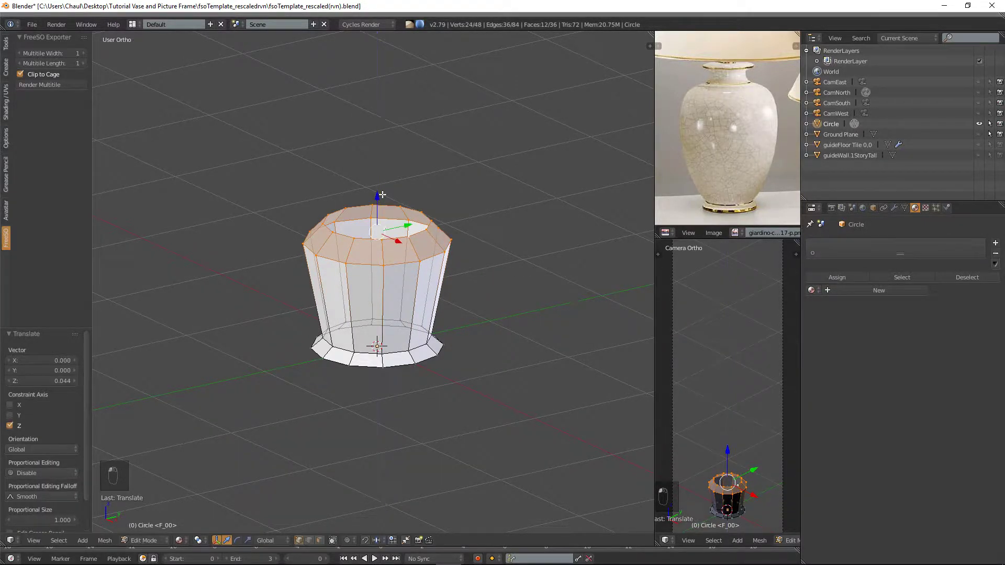
key("Tab")
key("Tab")
key("a")
key("a")
key("a")
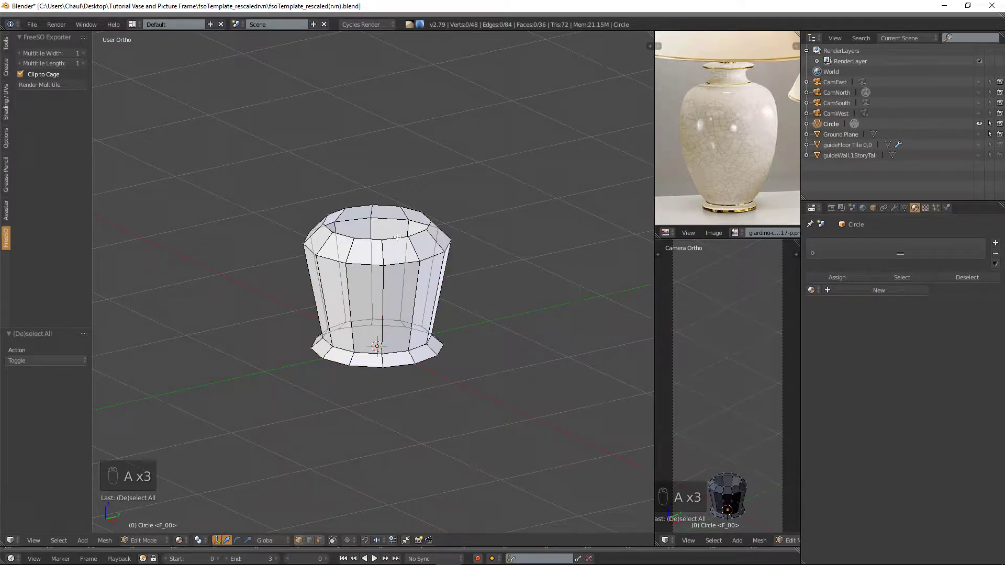
- Extrude the body's top edge loop, scale it inward to neck width, and raise it slightly along Z
left_click(397, 236, "alt")
key("e")
right_click(493, 219)
key("s")
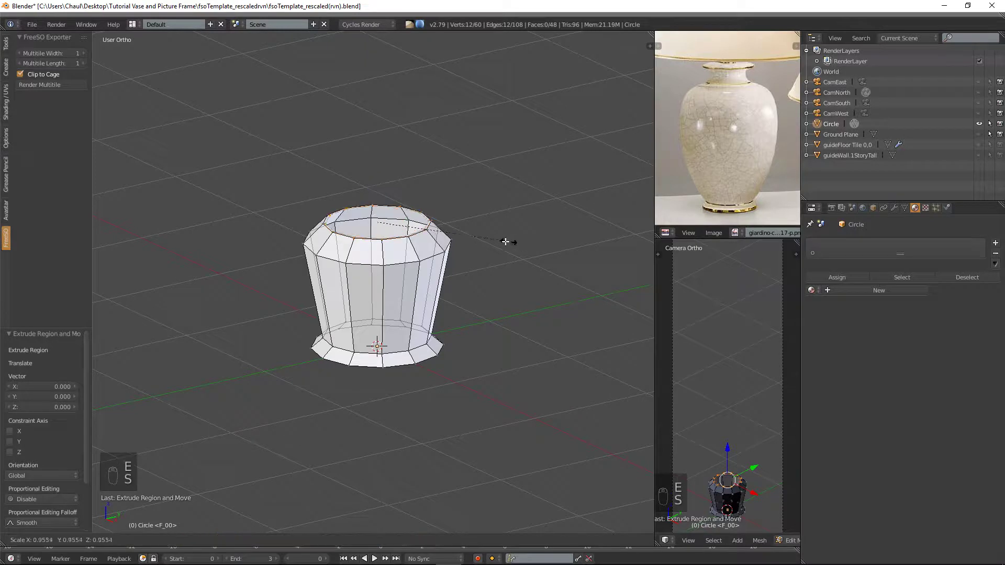
left_click(435, 231)
left_click_drag(378, 192, 375, 170)
- Extrude the narrow top loop and raise it 0.101 along Z to form the neck
middle_click_drag(427, 182, 457, 240, "shift")
scroll(450, 241, "up", 3)
key("e")
key("e")
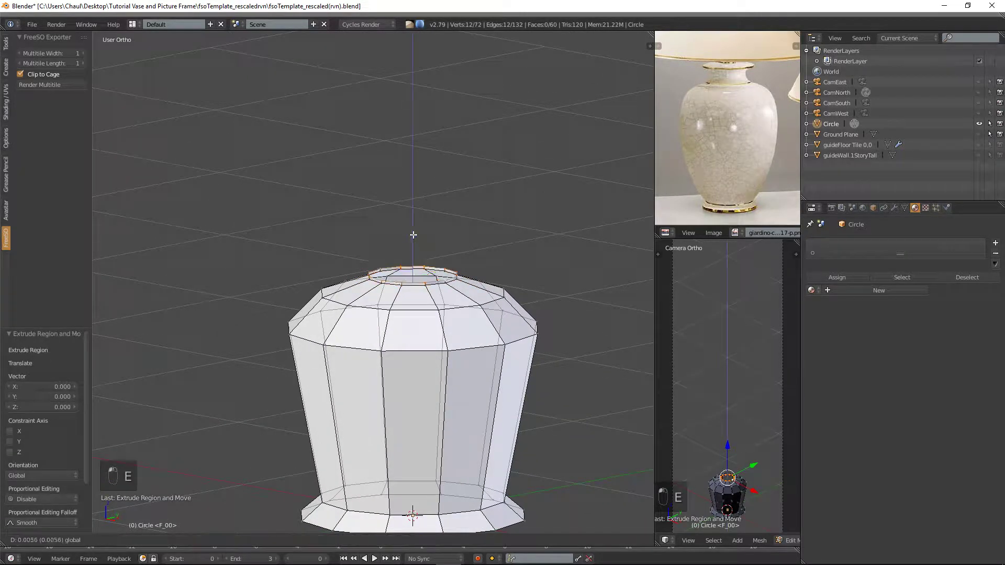
left_click(421, 193)
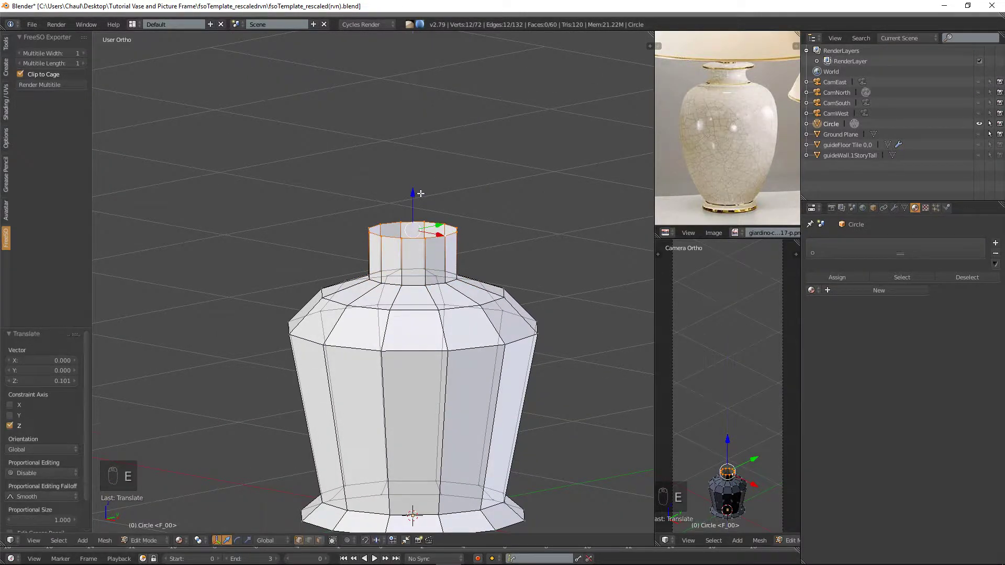
- Add a centred loop cut around the neck and scale it in to about 0.84
key("a")
key("ctrl+r")
left_click(458, 257)
left_click(458, 257)
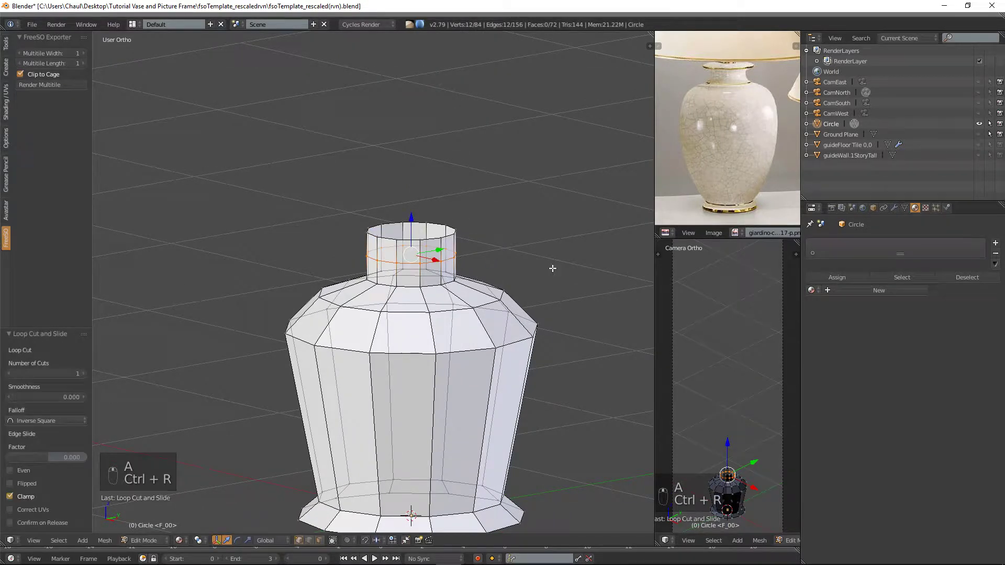
key("s")
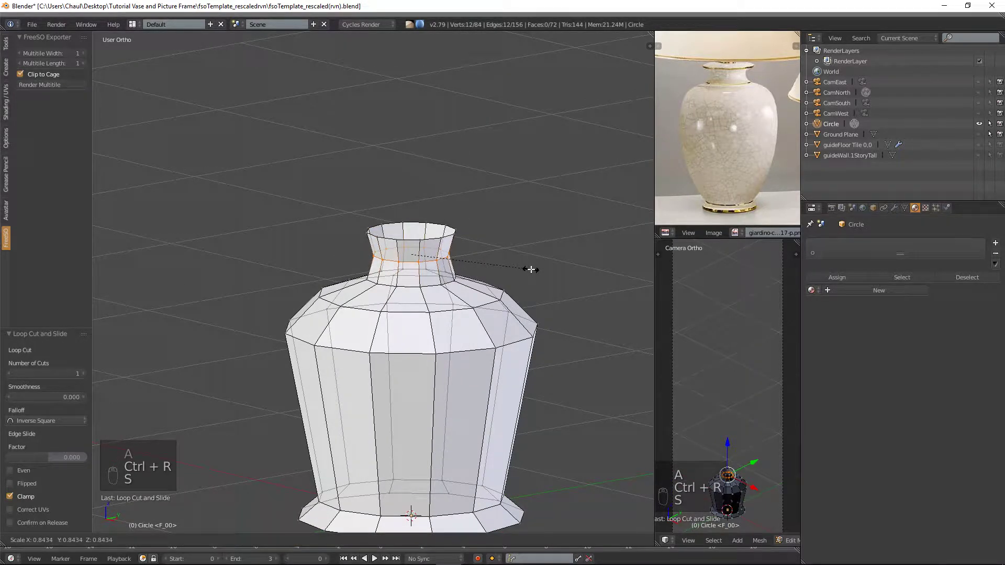
left_click(529, 269)
- Extrude the neck's top edge loop, scale it outward into a lip, and raise it 0.007 along Z
scroll(438, 240, "down", 2)
key("a")
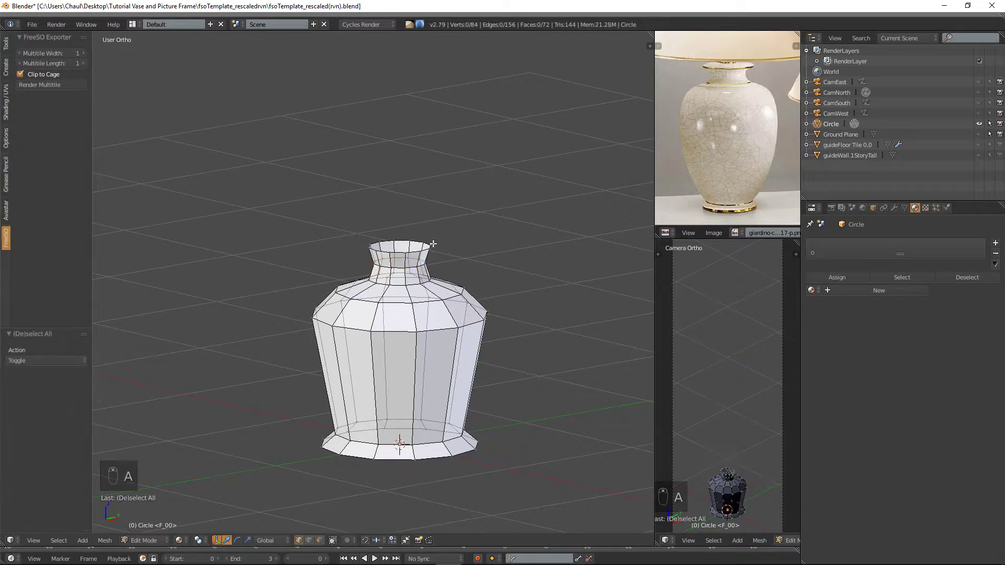
right_click(415, 251, "alt")
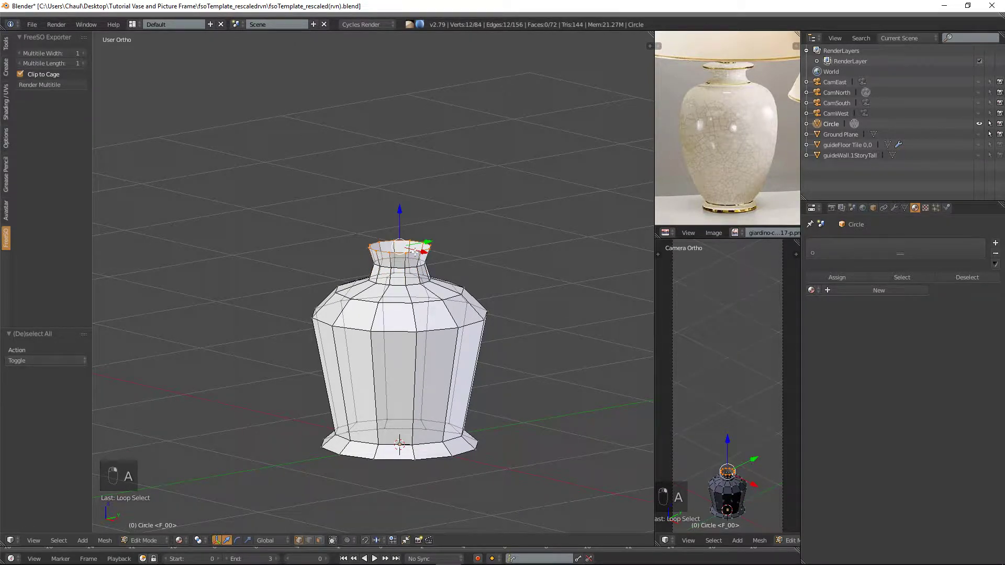
key("e")
right_click(492, 249)
scroll(496, 248, "up", 2)
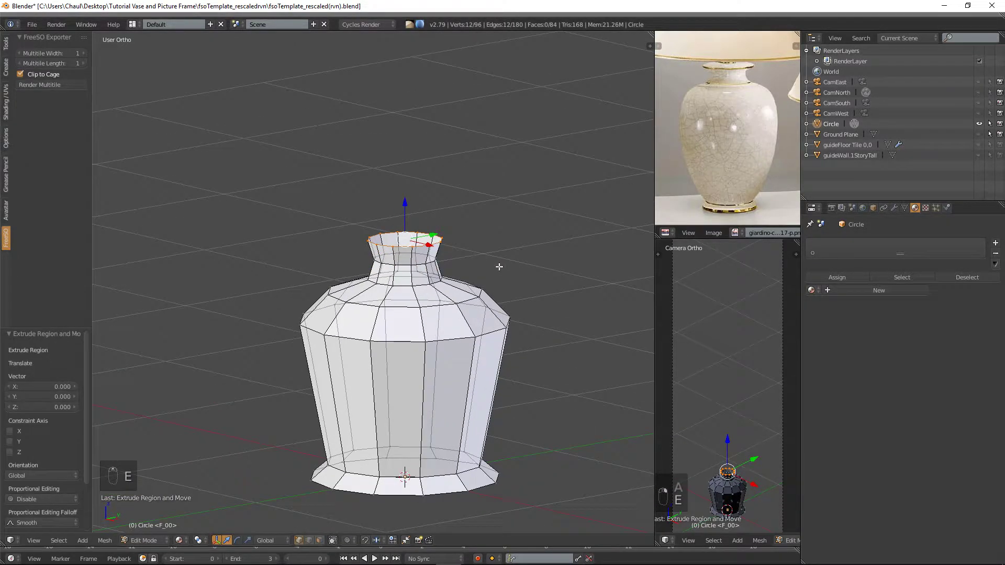
key("s")
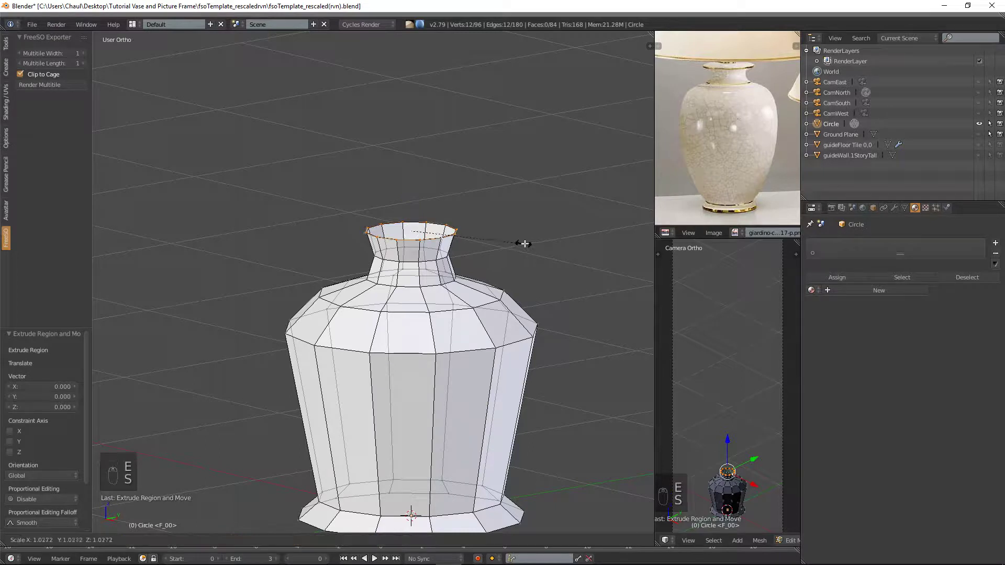
left_click(559, 258)
- Extrude the lip's outer edge again, scale it out by 1.174, and lower it 0.003 along Z
key("e")
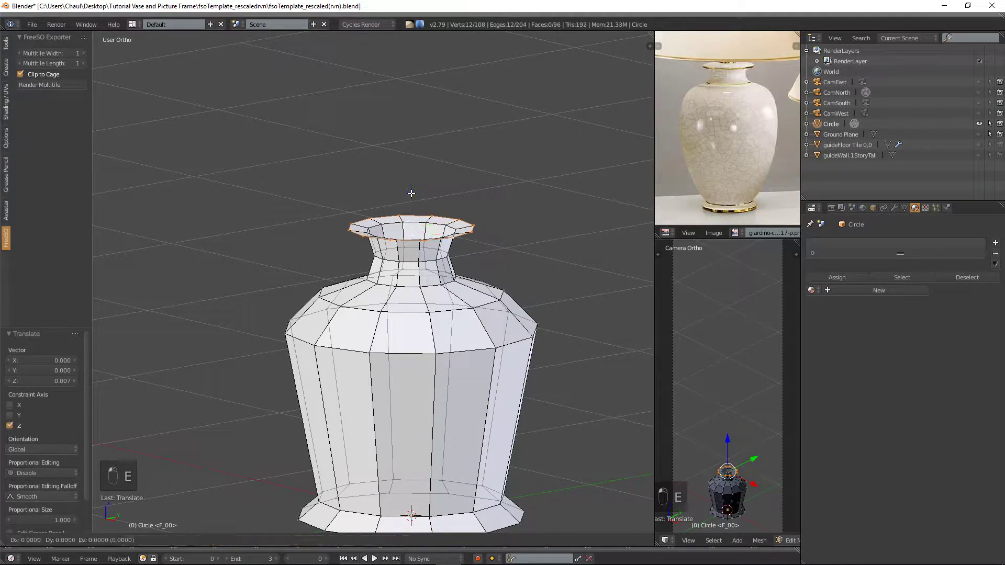
right_click(410, 194)
key("s")
left_click(572, 256)
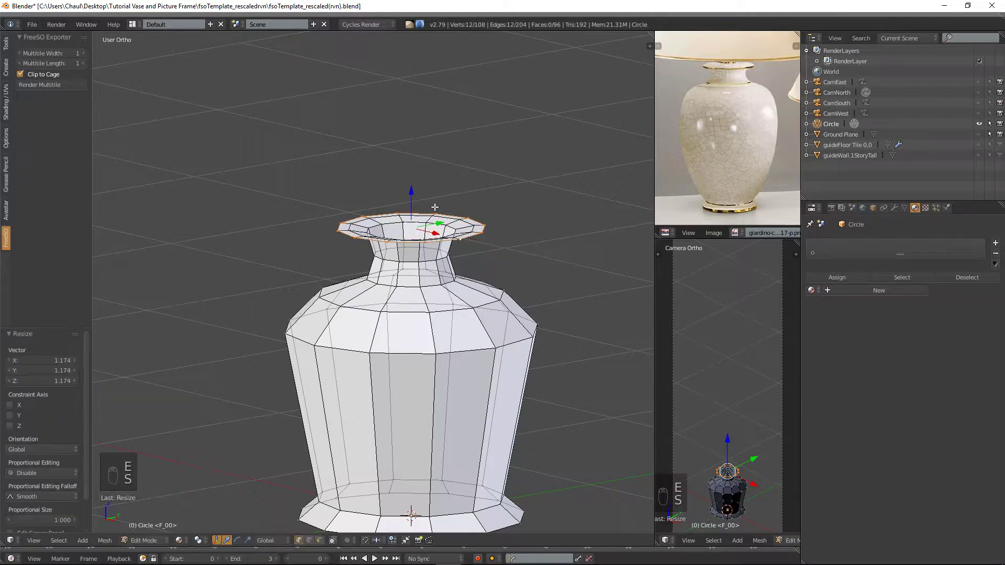
key("s")
right_click(521, 239)
- Extrude the lip's outermost edge once more, scale it out by 1.115, and lower it slightly along Z
key("e")
right_click(419, 200)
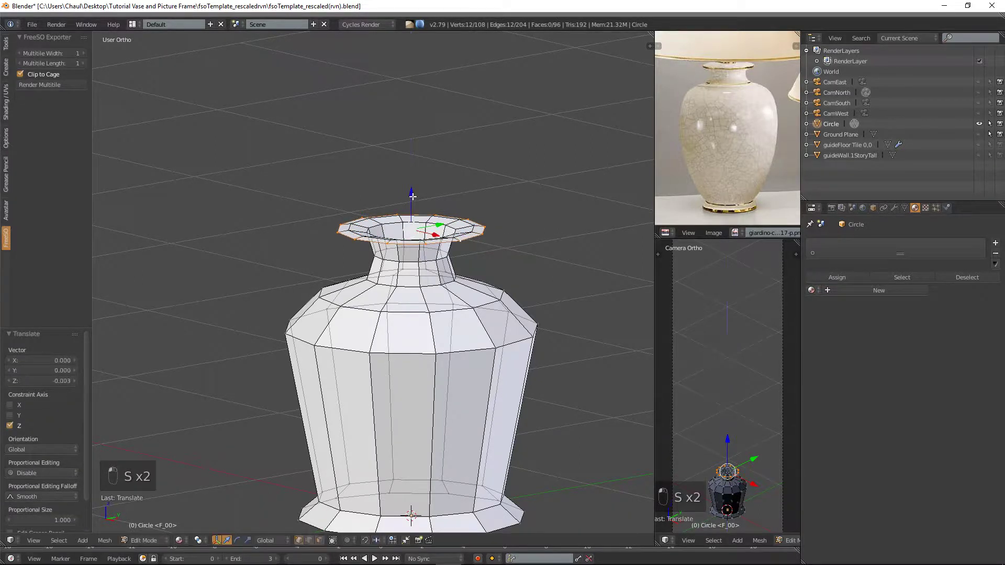
key("s")
left_click(527, 252)
key("Tab")
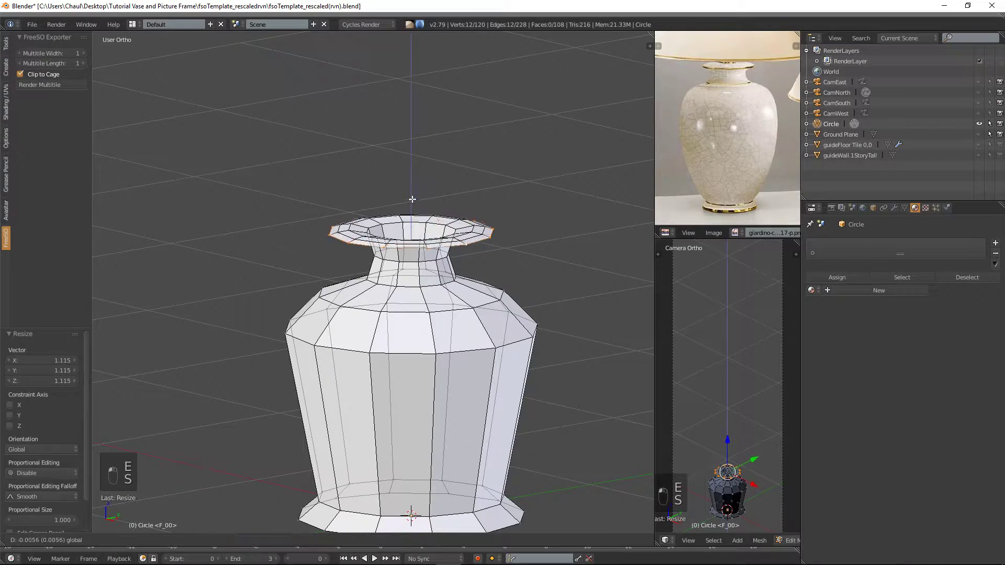
middle_click_drag(474, 241, 473, 303)
key("Tab")
scroll(385, 265, "up", 3)
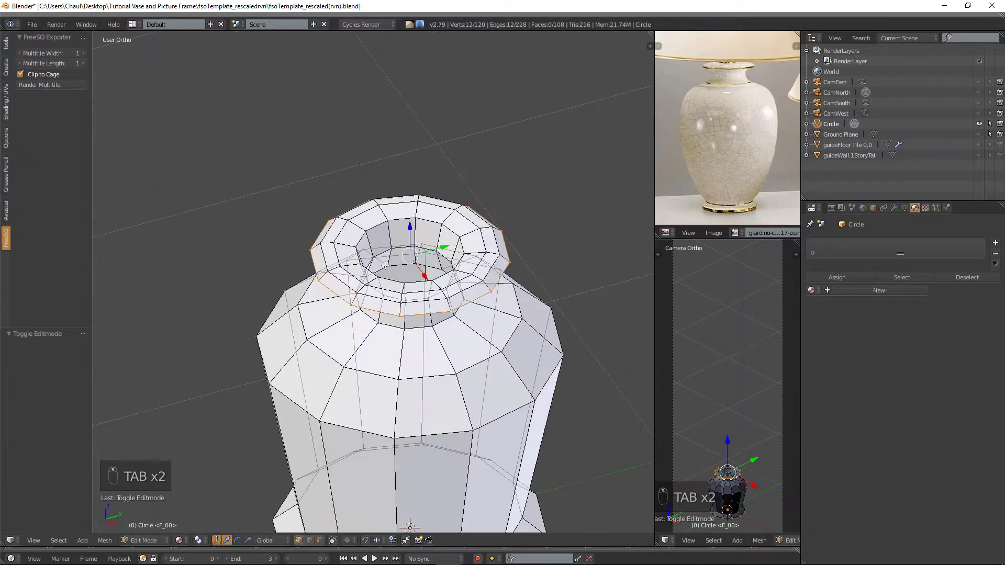
- Scale the inner mouth loop to about 0.96 using smooth proportional editing with a size of about 0.11
key("a")
key("a")
key("a")
right_click(377, 223, "alt")
key("o")
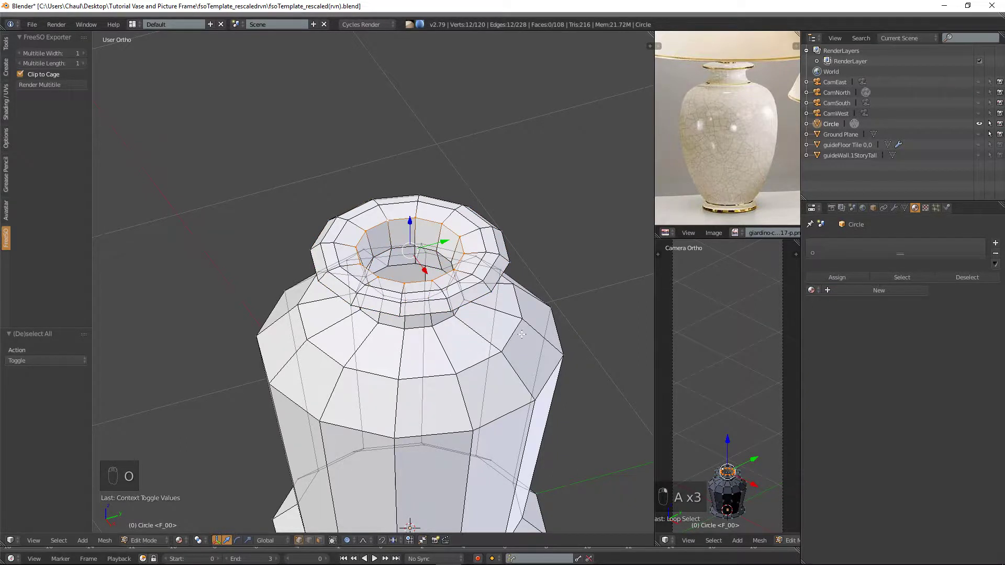
middle_click_drag(519, 334, 557, 327)
key("s")
scroll(554, 322, "up", 10)
scroll(554, 323, "up", 6)
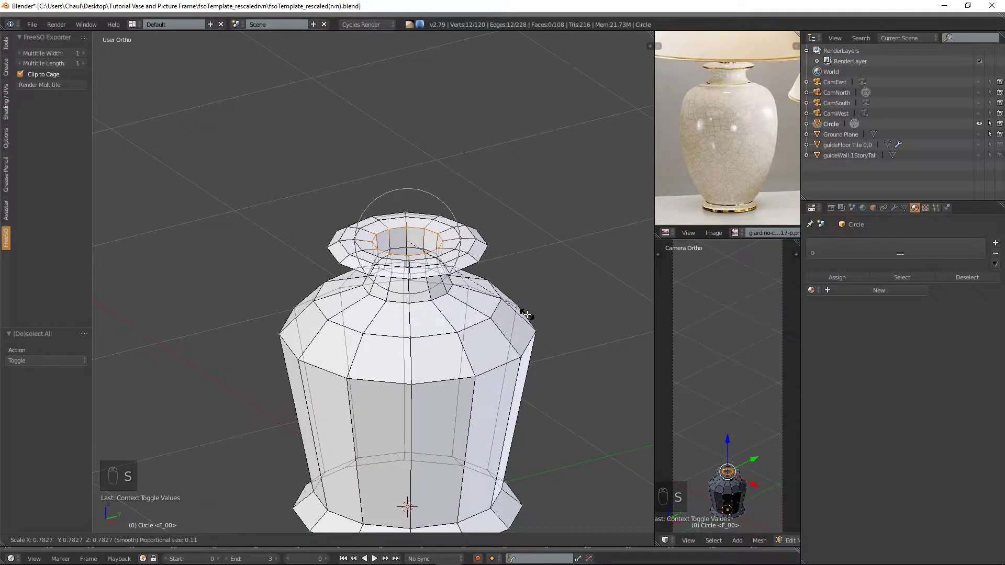
right_click(531, 315)
key("s")
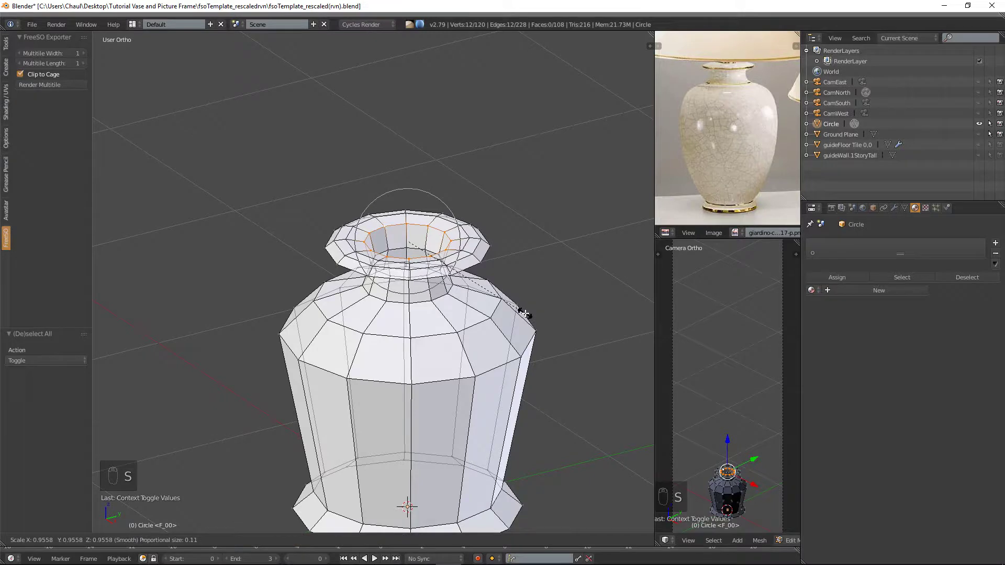
left_click(525, 314)
- Select the entire vase mesh in Edit Mode and stretch it along Z by a factor of 1.147
key("Tab")
scroll(522, 313, "down", 5)
key("a")
key("a")
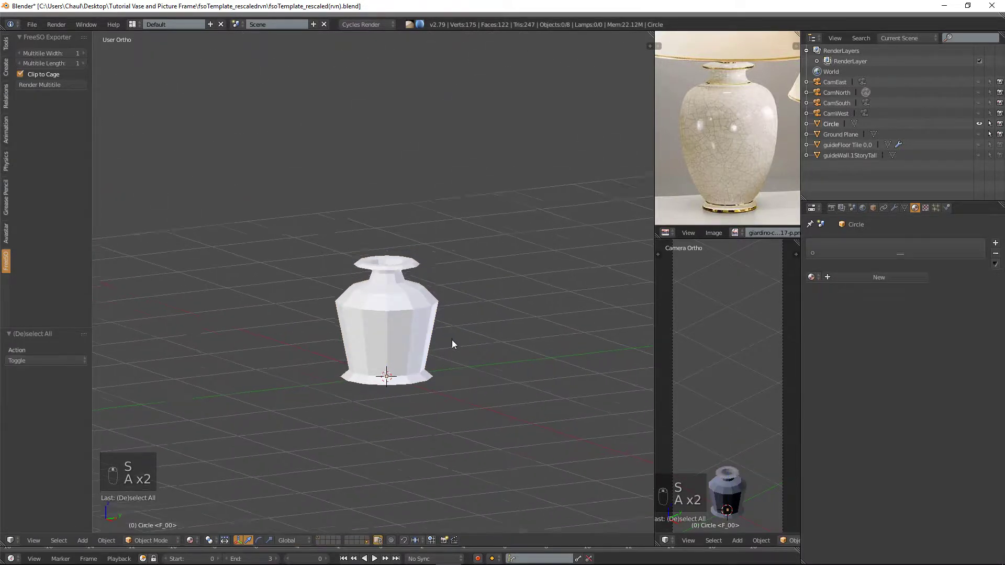
key("Tab")
scroll(453, 344, "up", 2)
key("a")
key("a")
key("a")
key("a")
key("s")
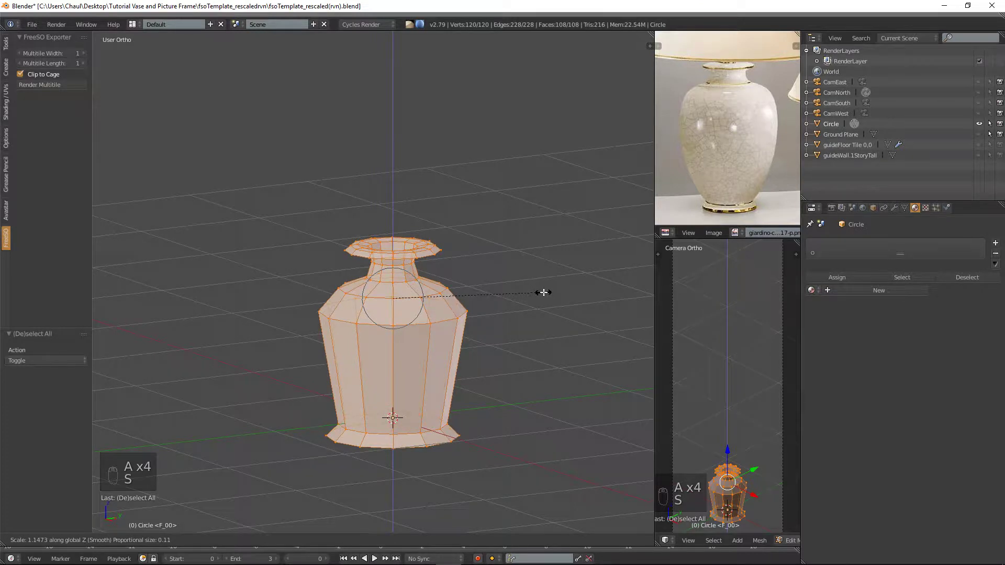
left_click(543, 292)
- From the front view, raise the whole mesh about 0.055 along Z so its base sits on the ground line
scroll(392, 281, "down", 1)
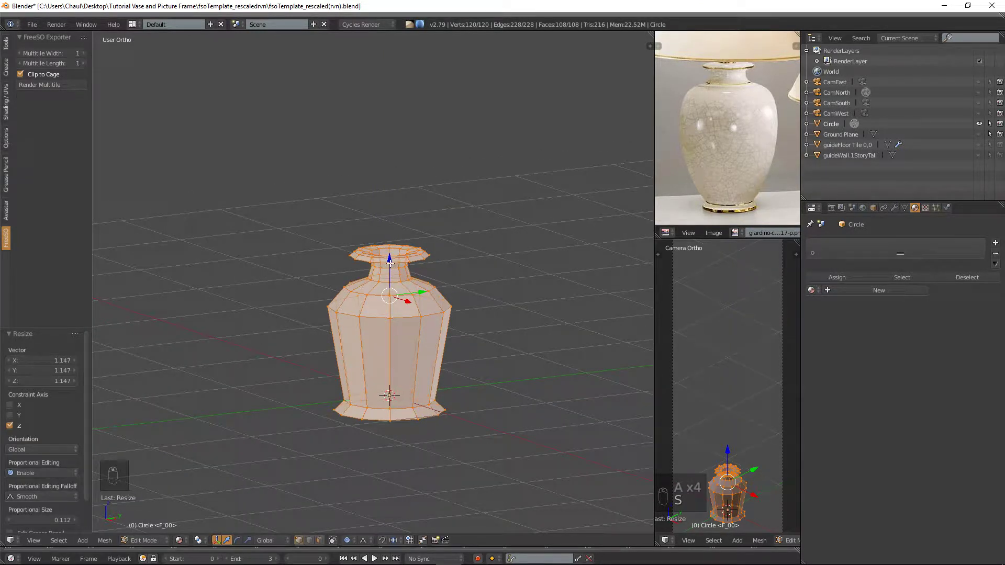
key("KP_1")
key("g")
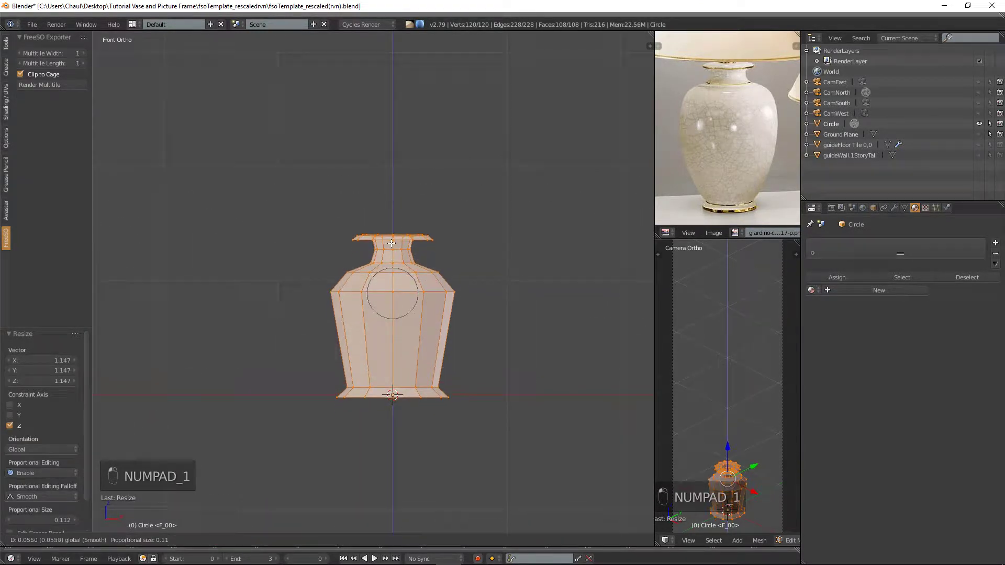
left_click(393, 240)
middle_click_drag(393, 240, 440, 329)
key("Tab")
key("Tab")
- Select the middle edge loop on top of the lip and lower it about 0.016 along Z with proportional editing
scroll(453, 306, "up", 3)
key("a")
key("a")
key("a")
left_click(403, 218, "alt")
key("a")
left_click(403, 199, "alt")
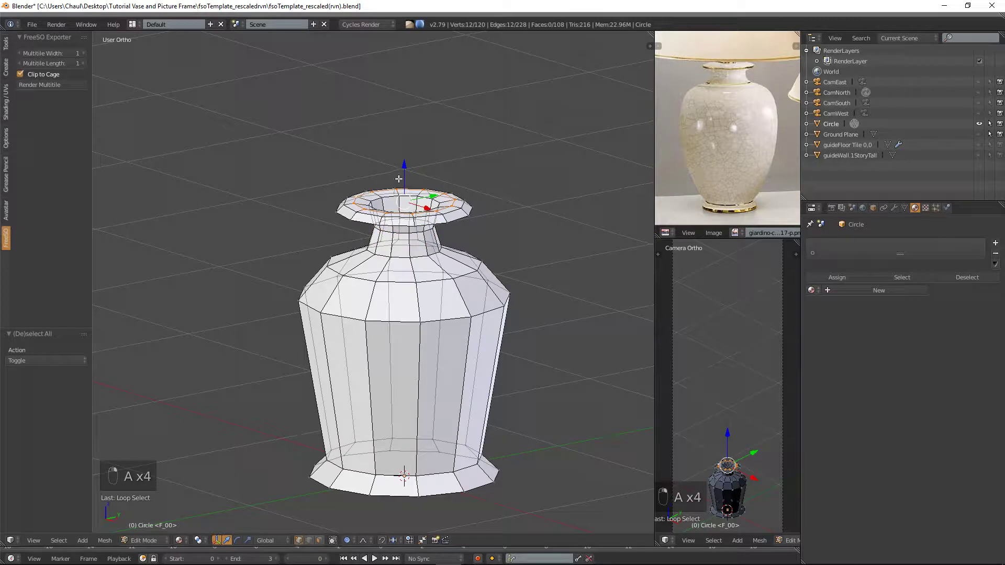
key("g")
key("z")
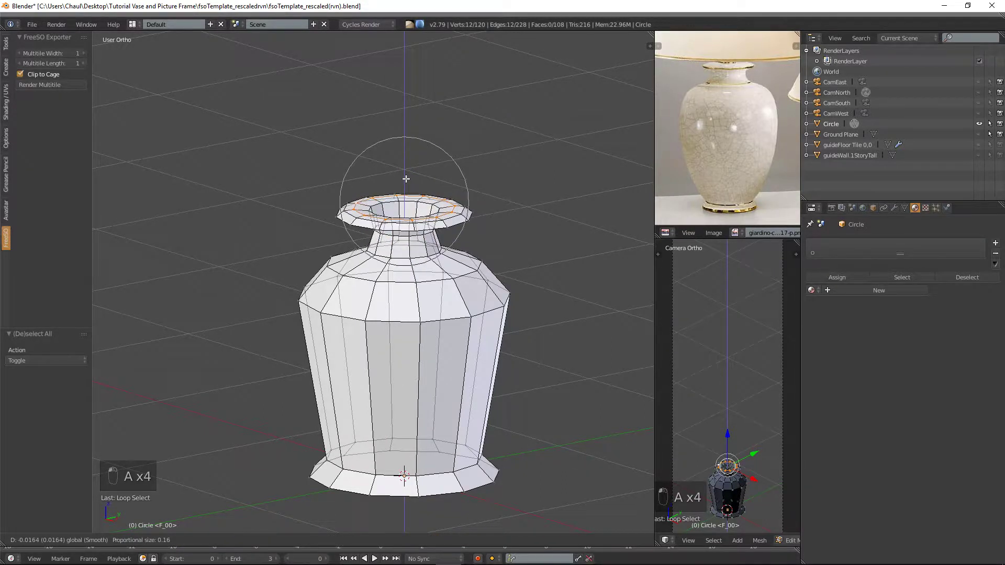
left_click(406, 180)
- Return to Object Mode and leave only the vase object selected
key("Tab")
scroll(510, 304, "down", 3)
key("a")
key("a")
key("a")
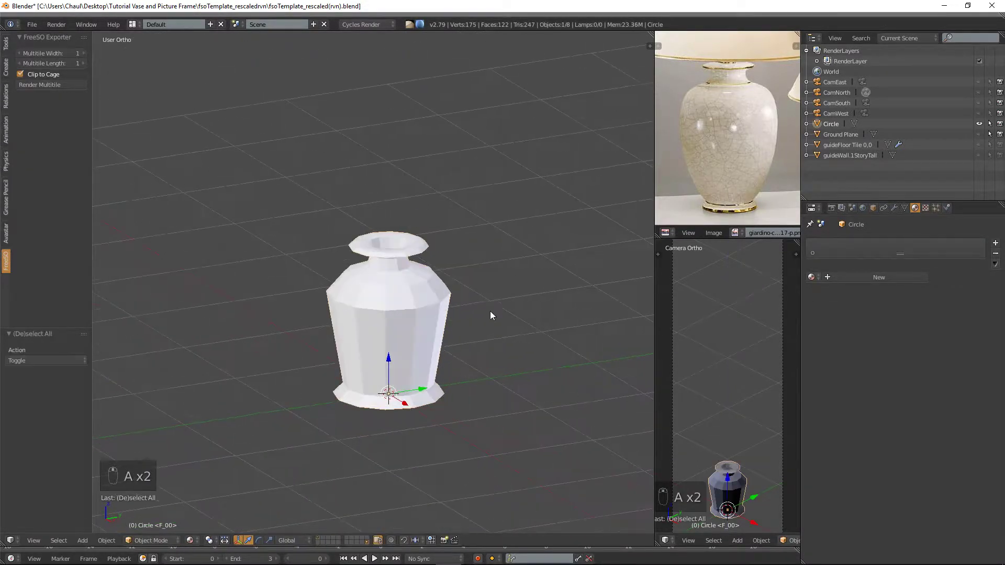
left_click(411, 326)
scroll(282, 377, "up", 1)
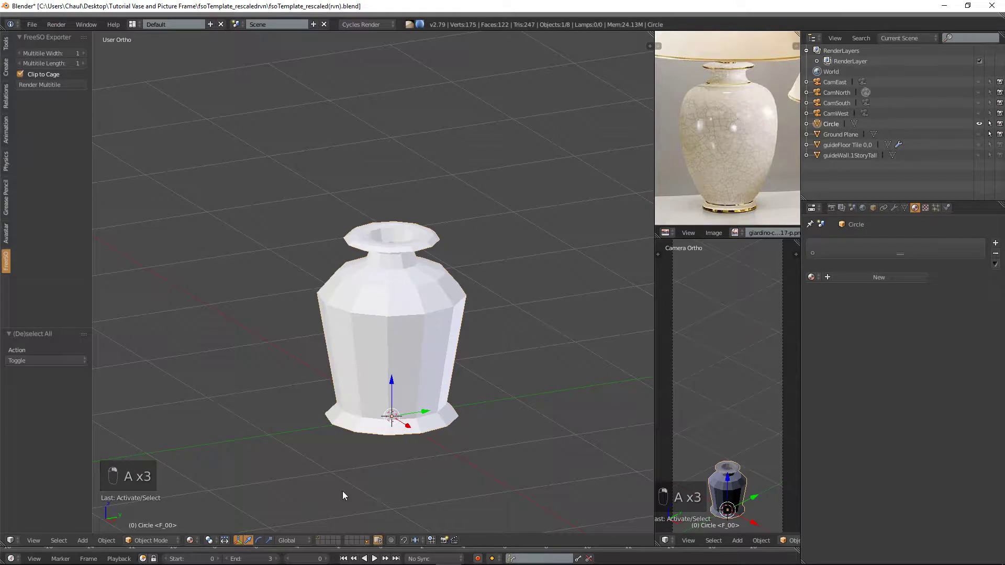
- Switch the viewport shading to Solid and select the vase object
left_click(193, 541)
left_click(196, 506)
middle_click_drag(438, 371, 443, 342, "shift")
key("a")
scroll(444, 343, "up", 1)
right_click(444, 343)
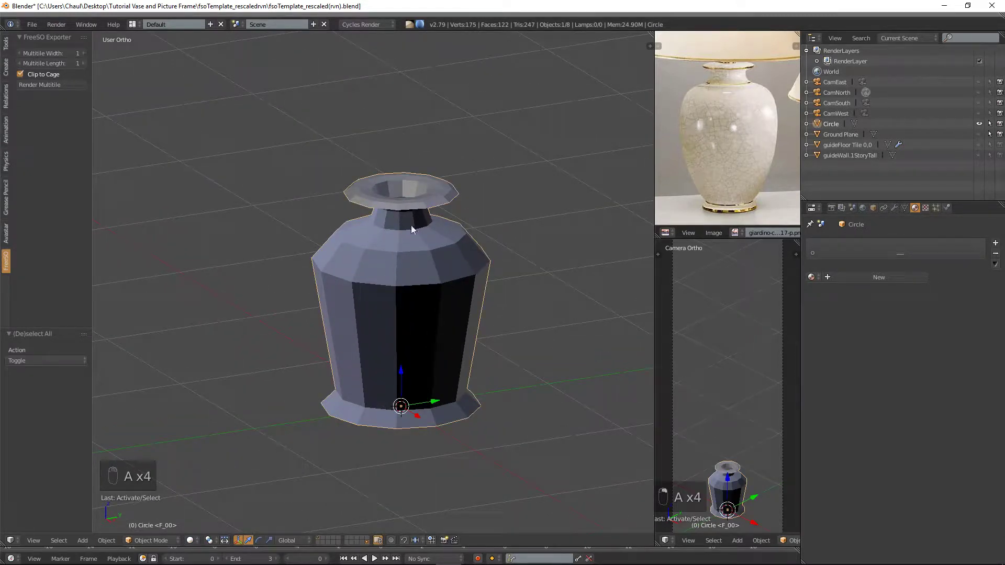
left_click(190, 540)
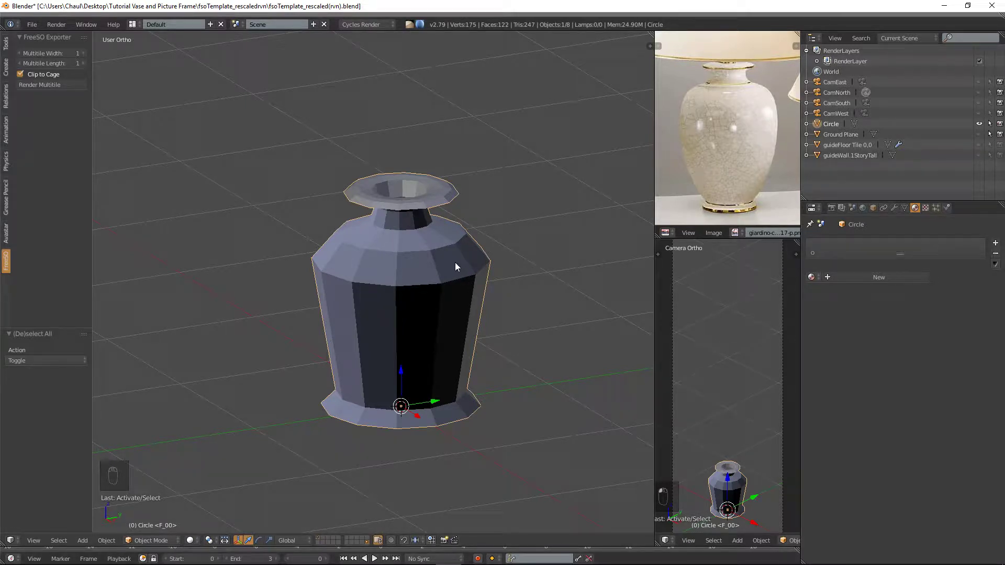
- Select the entire vase mesh in Edit Mode, flip its normals, and return to Object Mode
scroll(446, 257, "up", 1)
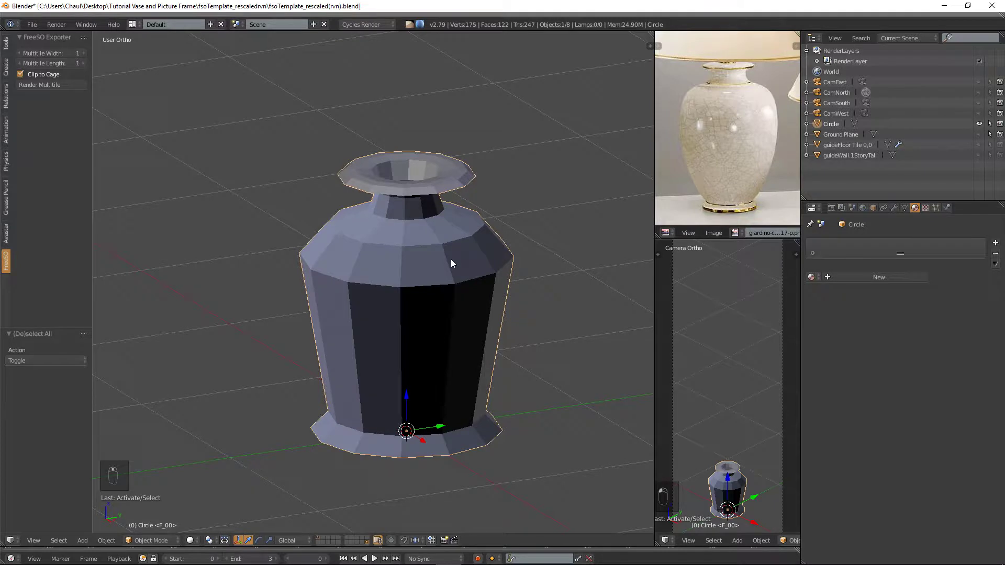
scroll(451, 260, "up", 1)
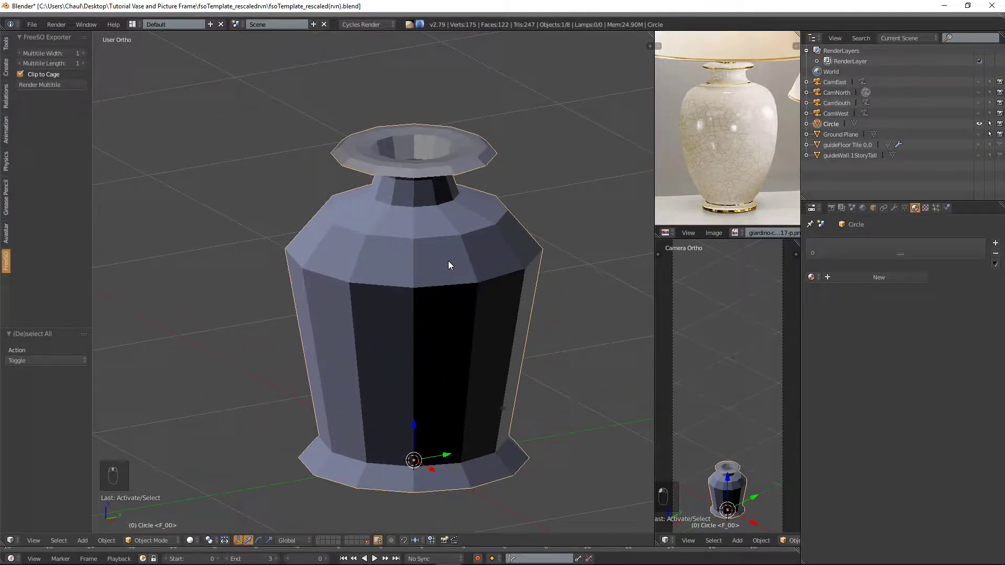
key("Tab")
key("a")
key("a")
key("a")
key("a")
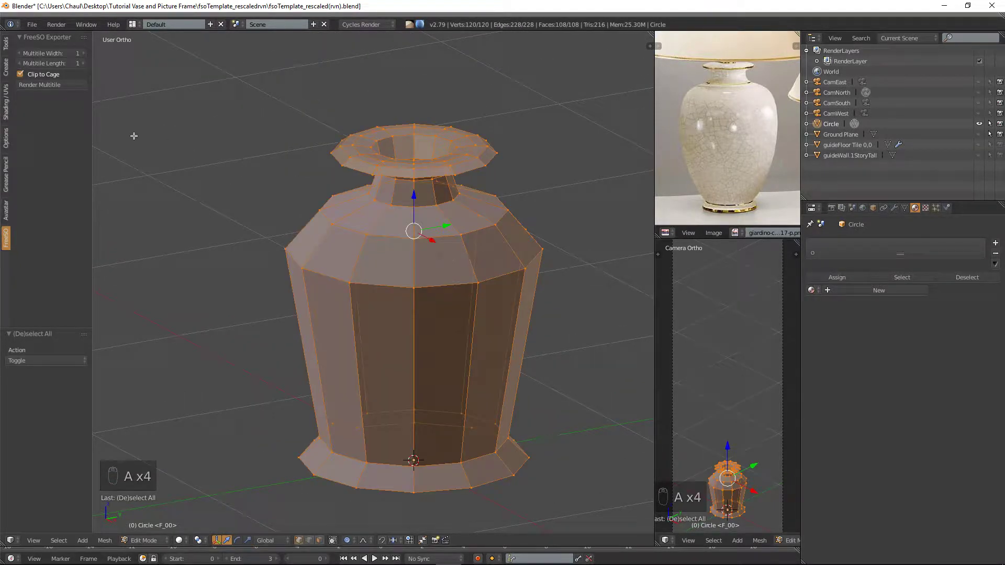
key("w")
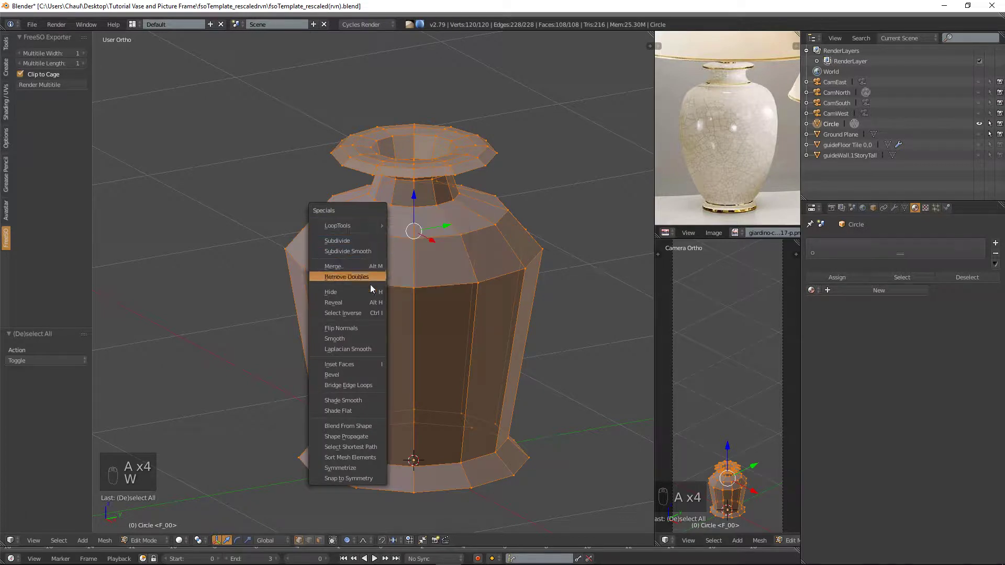
left_click(341, 328)
key("Tab")
scroll(360, 325, "down", 1)
key("a")
key("a")
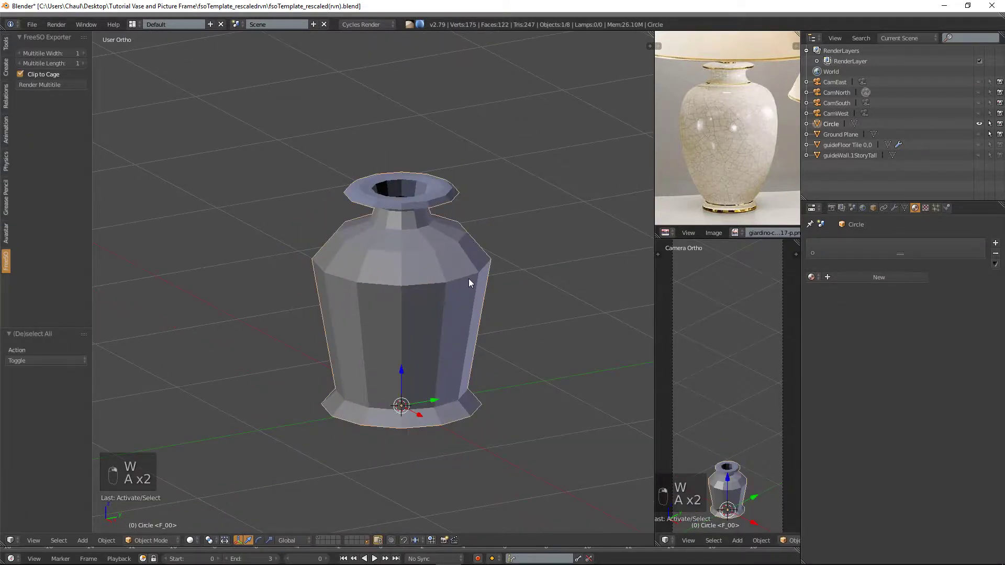
- Add a Subdivision Surface modifier to the vase and compare it in Edit and Object Mode
right_click(505, 275)
left_click(893, 208)
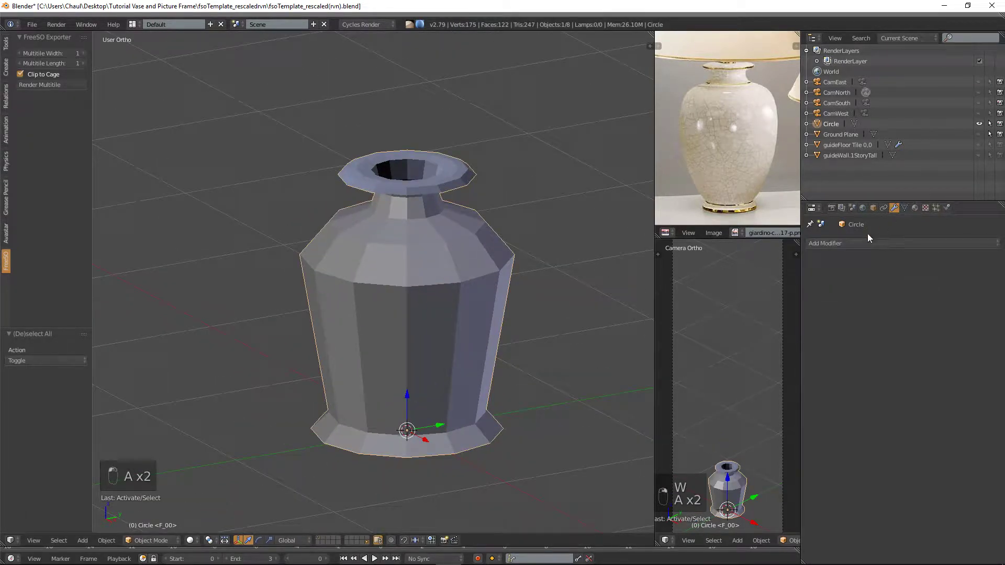
left_click(858, 243)
left_click(829, 417)
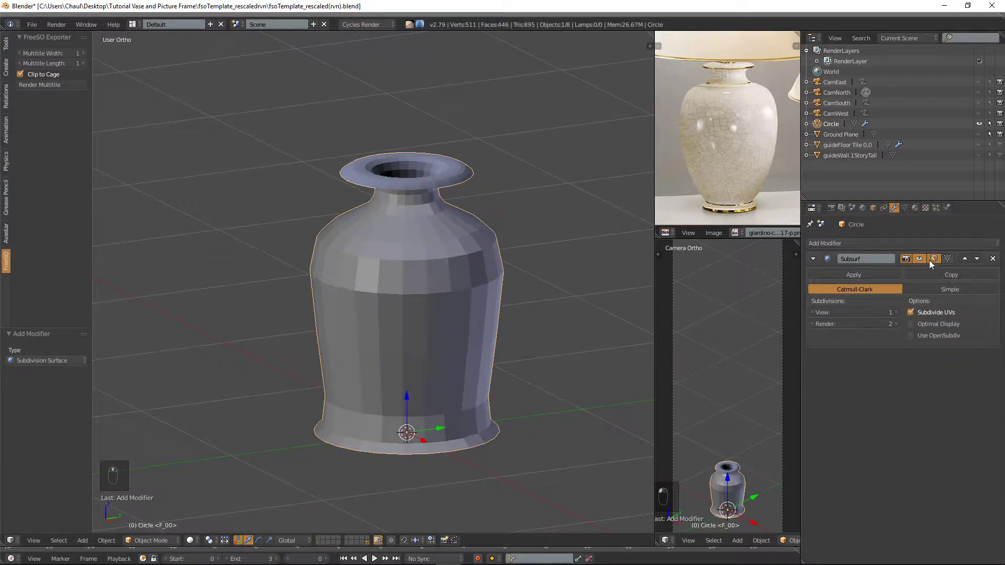
key("Tab")
key("Tab")
key("Tab")
key("Tab")
key("Tab")
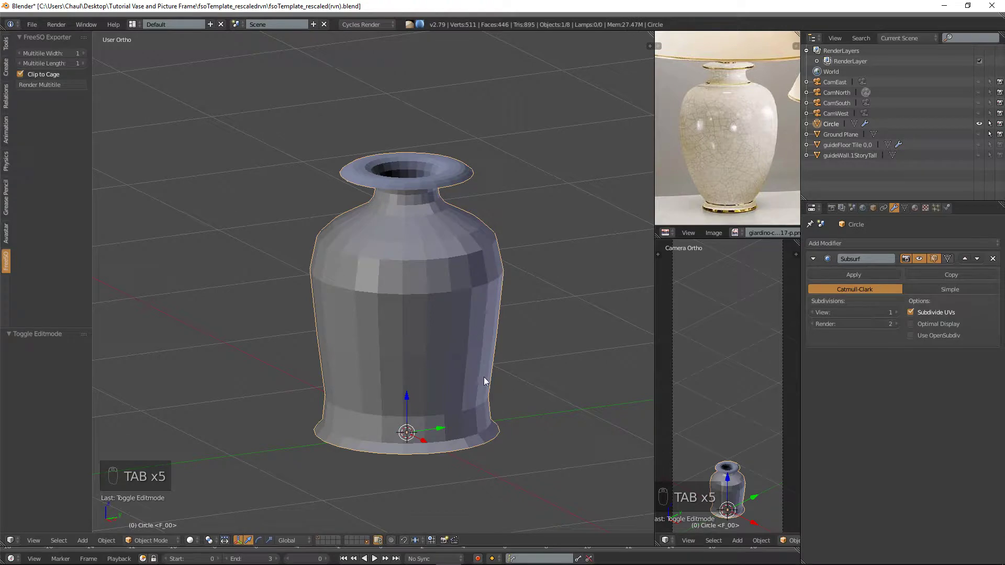
- In Edit Mode, select the edge loop where the body meets the flared foot and crease it to 1.000
scroll(466, 337, "up", 3)
key("Tab")
key("a")
right_click(465, 424, "alt")
key("a")
scroll(480, 351, "down", 1)
right_click(379, 363, "alt")
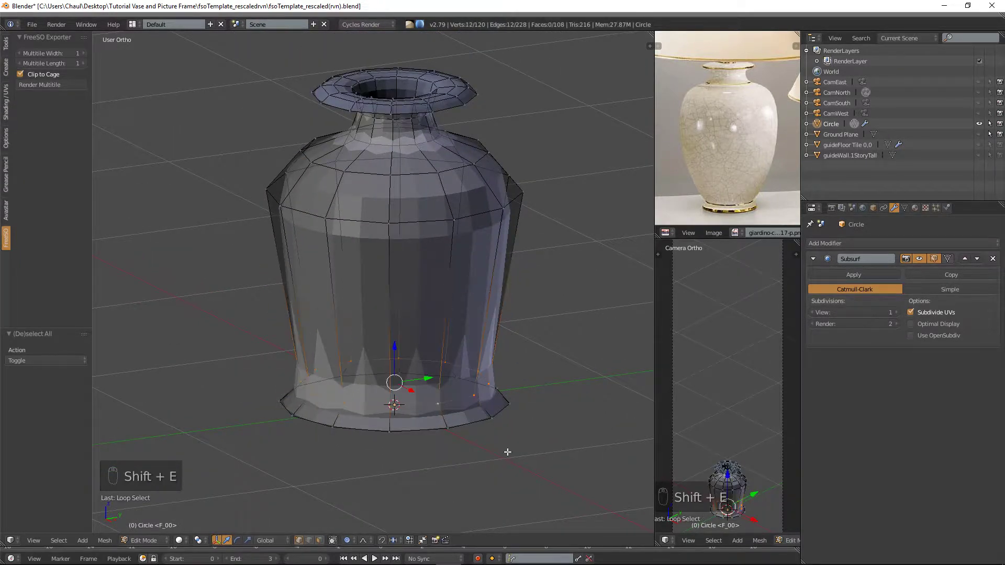
key("a")
right_click(481, 346, "alt")
key("shift+e")
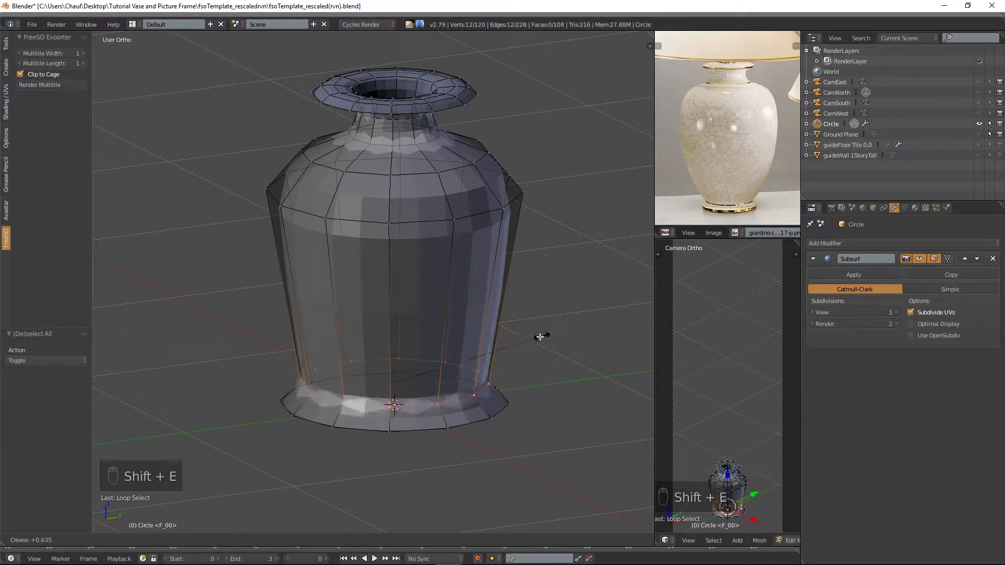
left_click(587, 334)
- Reduce the crease on the edge loop above the foot and clear the selection
key("shift+e")
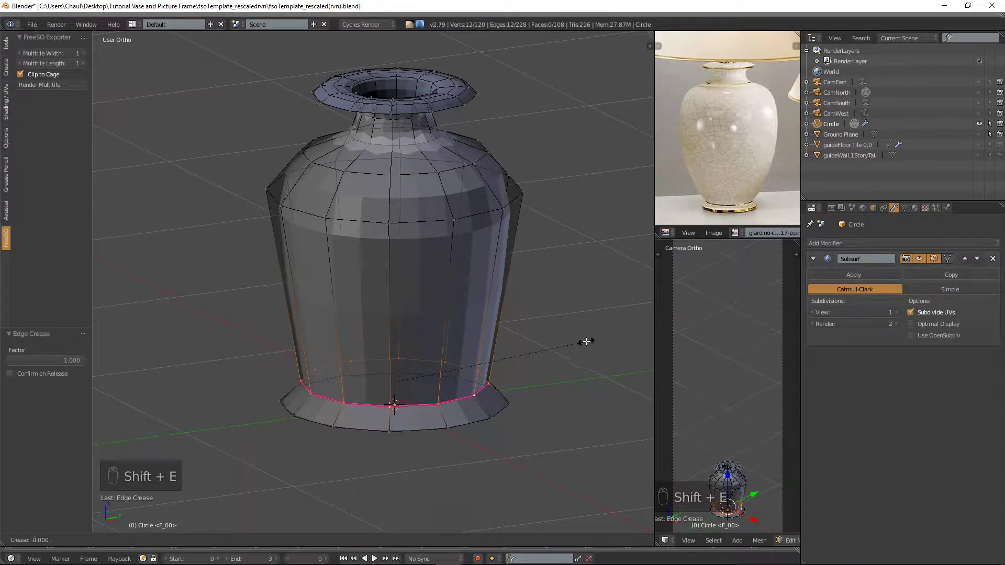
left_click(555, 347)
key("a")
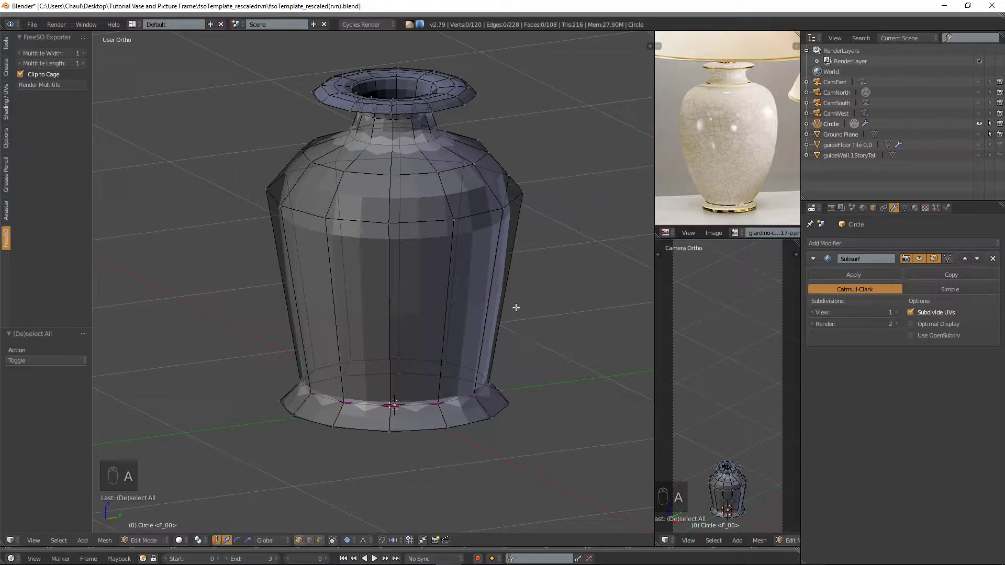
- Select the widest edge loop at the shoulder, crease it strongly, and return to Object Mode
scroll(485, 276, "up", 3)
key("a")
key("a")
right_click(292, 242, "alt")
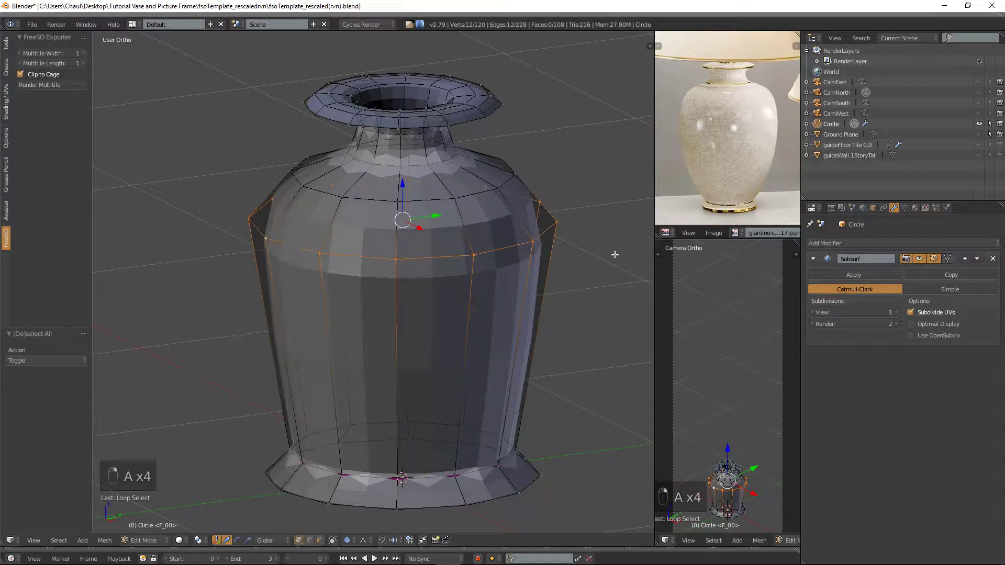
key("shift+e")
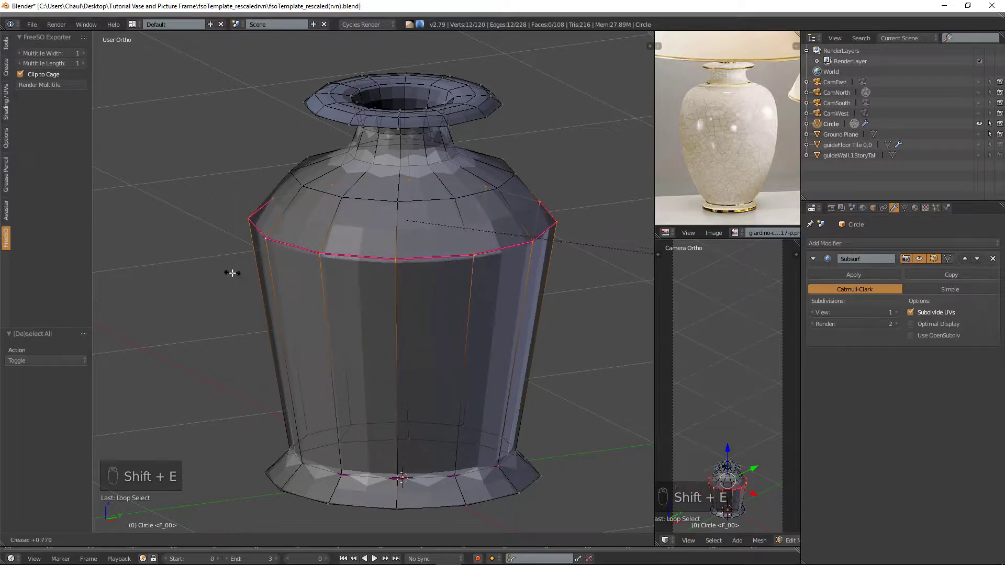
left_click(201, 274)
key("a")
middle_click_drag(387, 173, 386, 131)
key("Tab")
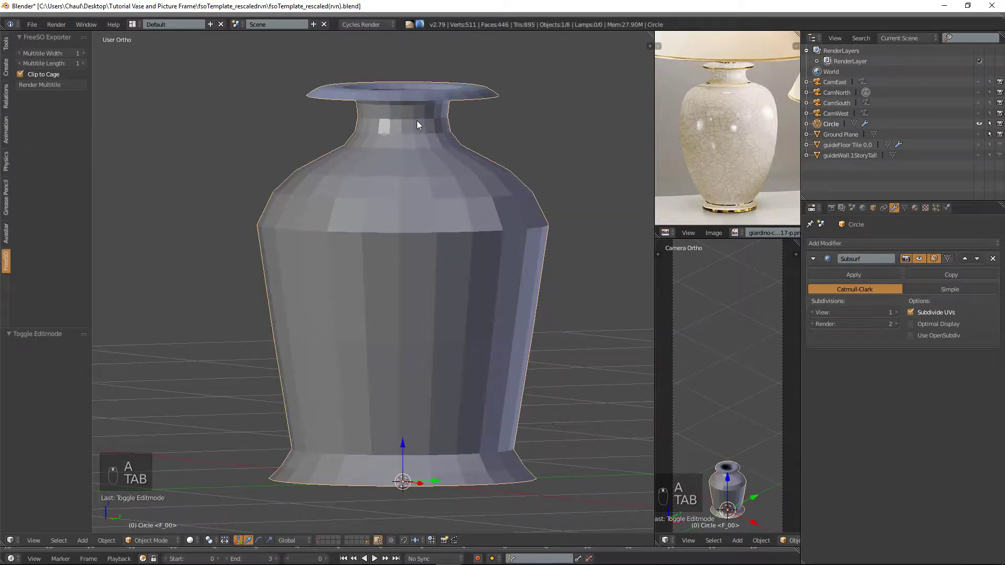
- In Edit Mode, add one loop cut around the vase body, slid toward the shoulder with factor -0.320
scroll(492, 278, "down", 3)
middle_click_drag(492, 277, 485, 296)
key("Tab")
key("a")
key("a")
key("a")
key("a")
key("ctrl+r")
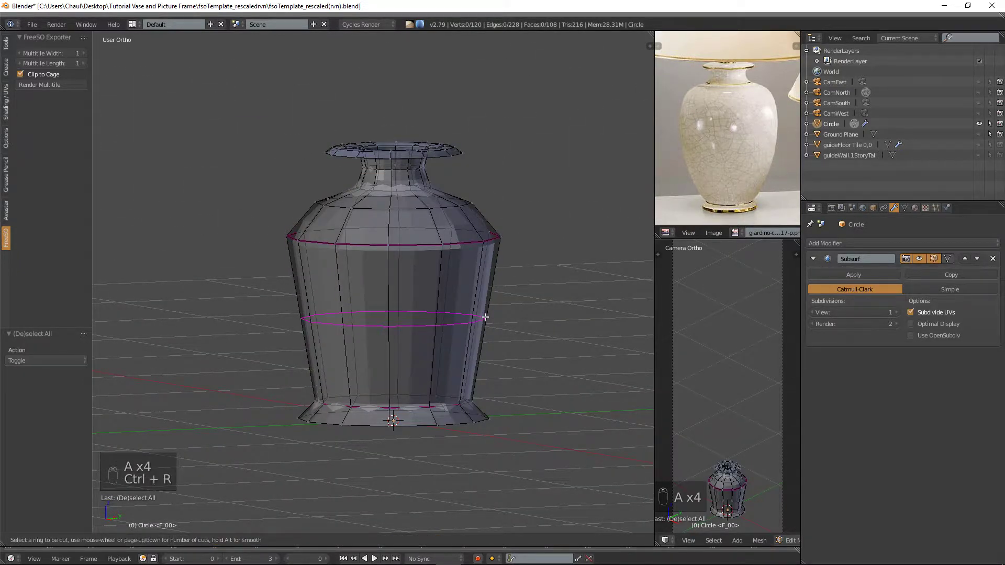
left_click(485, 316)
left_click(487, 288)
- Scale the new body loop slightly outward with proportional editing and leave Edit Mode
key("s")
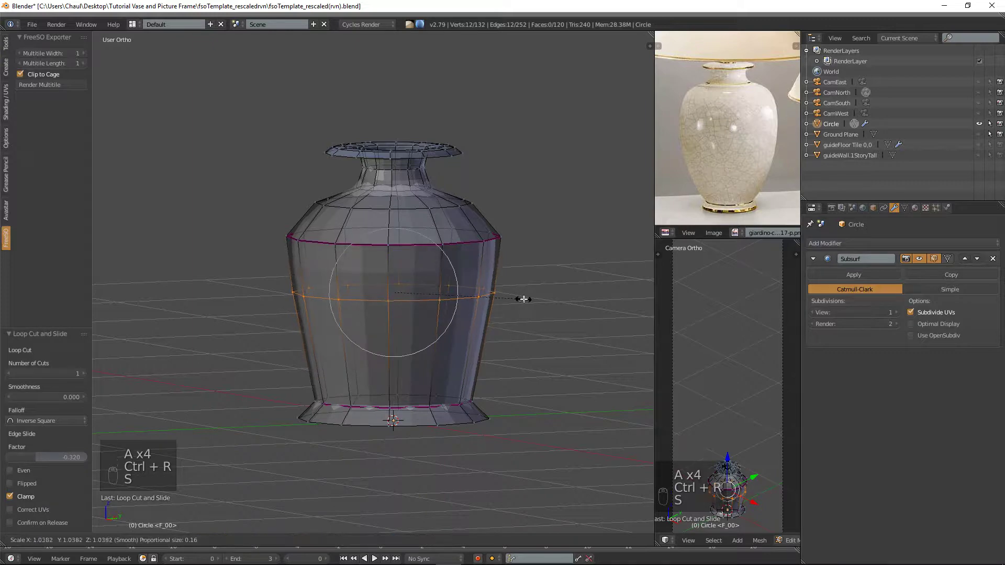
left_click(530, 302)
key("Tab")
- Select the top lip's edge loop and raise it about 0.05 along Z with a proportional size of 0.51
middle_click_drag(530, 300, 386, 152)
key("Tab")
left_click(356, 190, "alt")
left_click(351, 189, "alt")
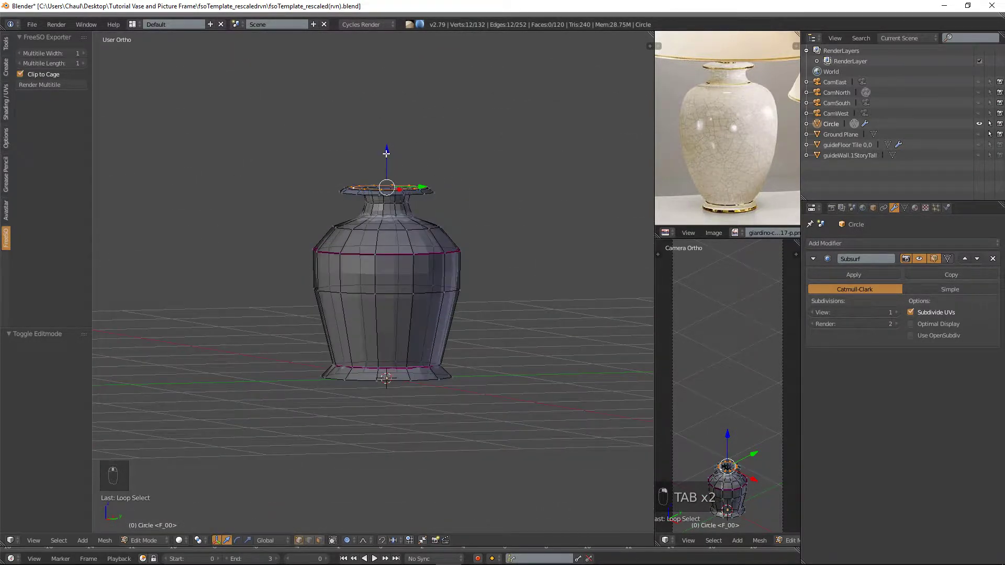
key("g")
key("z")
scroll(384, 145, "down", 12)
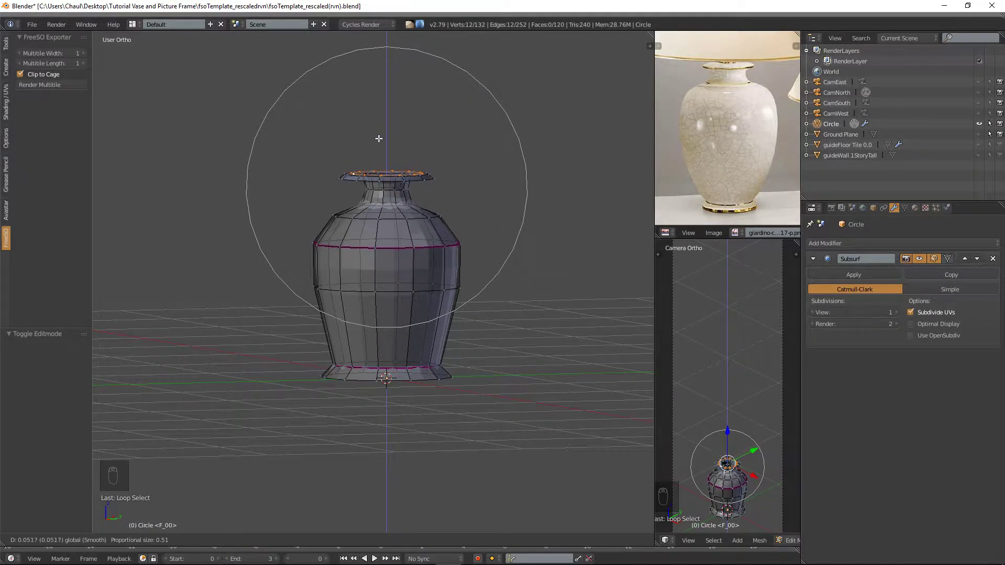
left_click(379, 134)
key("Tab")
- In Edit Mode, select the edge loop between the neck and the creased shoulder loop
middle_click_drag(403, 201, 466, 230)
key("Tab")
scroll(466, 230, "up", 2)
left_click(400, 213, "alt")
key("s")
scroll(550, 219, "up", 5)
right_click(552, 219)
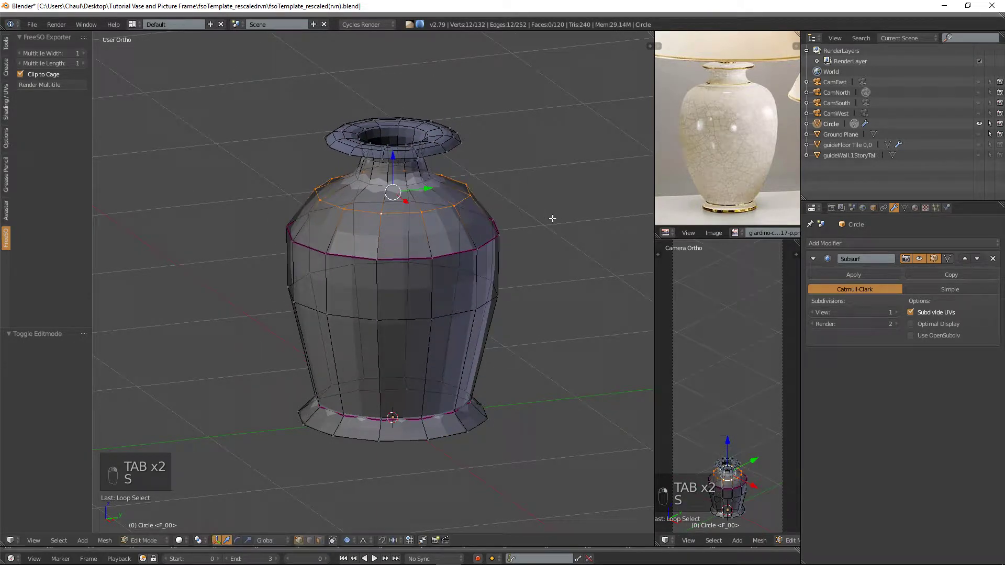
- Turn off proportional editing, scale the selected upper shoulder loop outward, and return to Object Mode
key("o")
key("s")
left_click(585, 218)
key("Tab")
scroll(572, 238, "down", 3)
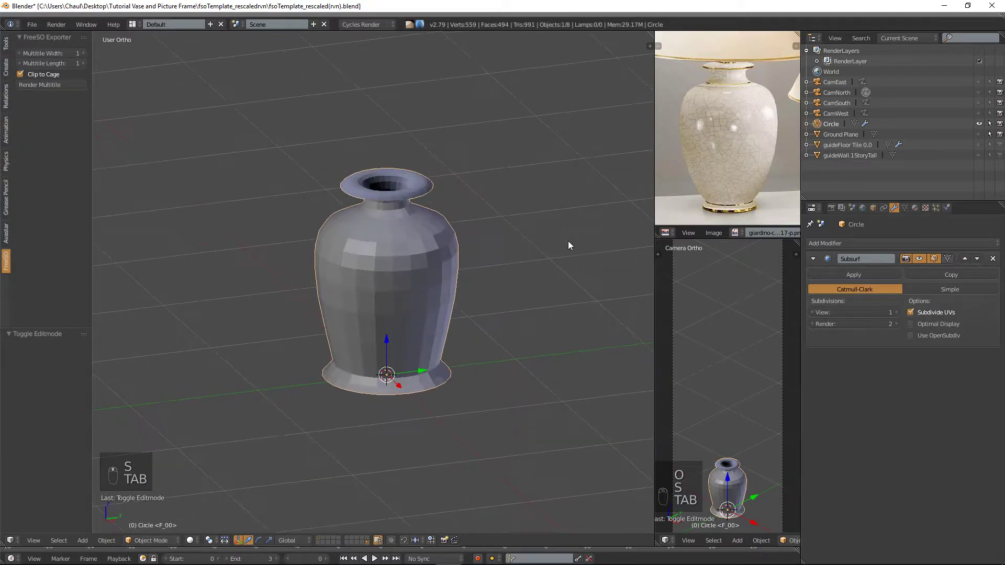
- Put the vase back into Edit Mode with nothing selected
middle_click_drag(568, 241, 567, 240)
key("Tab")
key("a")
key("a")
key("a")
key("a")
key("a")
key("a")
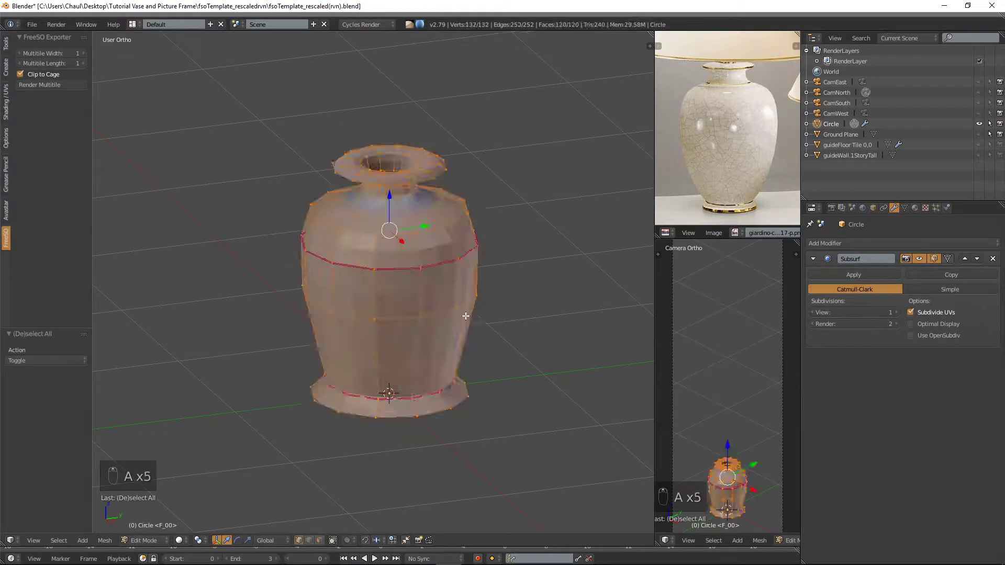
right_click(468, 306, "alt")
key("s")
left_click(506, 334)
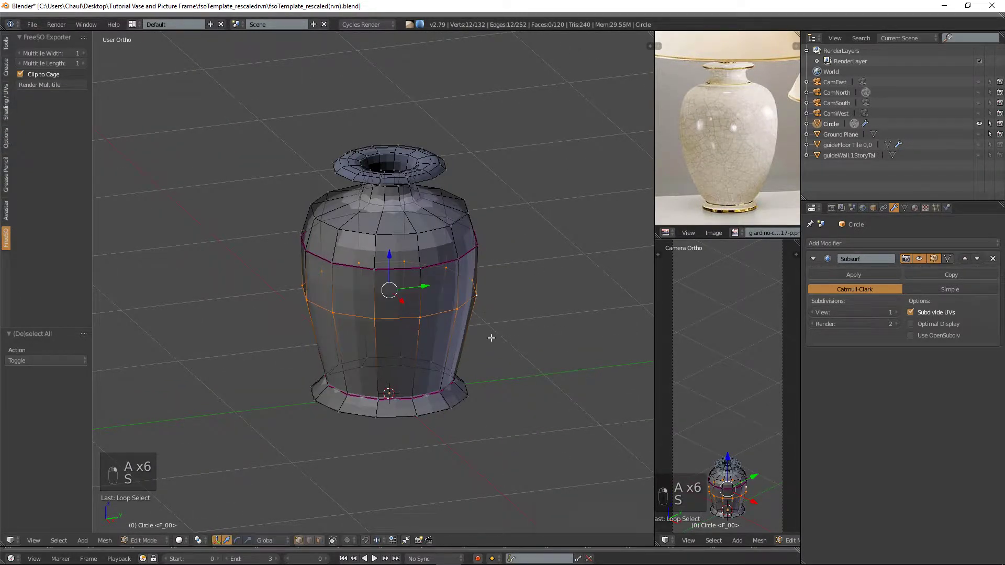
key("a")
- Add a loop cut around the lower body with slide factor 0.111, scale it to 0.971, and return to Object Mode
key("ctrl+r")
left_click(468, 339)
left_click(471, 345)
key("s")
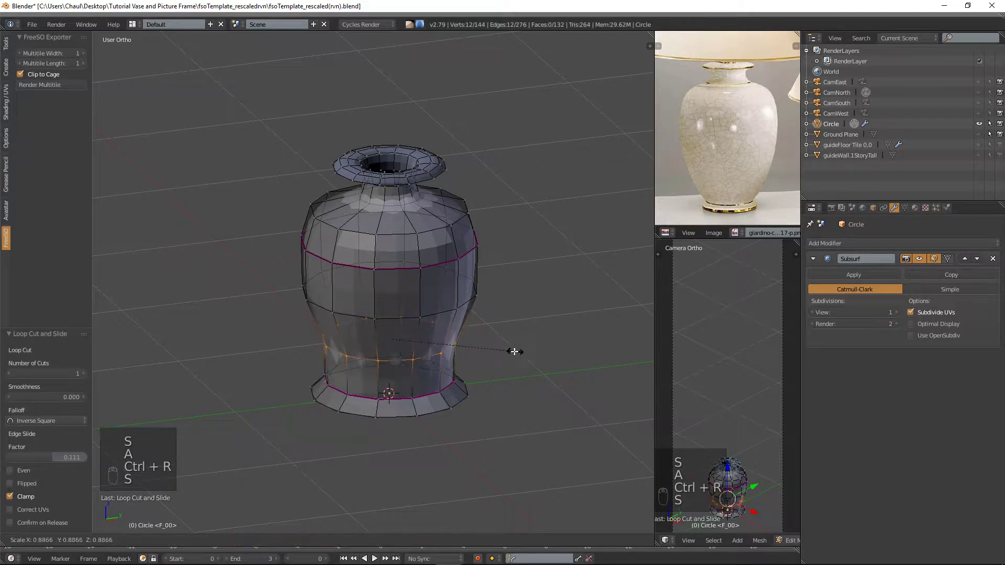
left_click(526, 352)
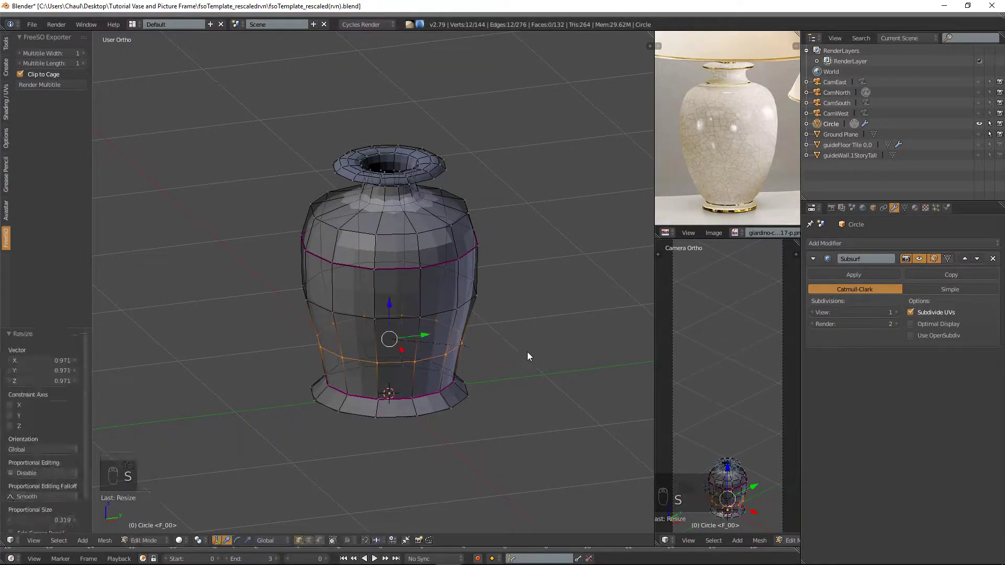
key("Tab")
- Select the vase object, apply smooth shading to it, and clear the selection
scroll(547, 303, "down", 4)
key("a")
key("a")
scroll(548, 303, "up", 1)
middle_click_drag(547, 303, 507, 325)
scroll(419, 299, "up", 1)
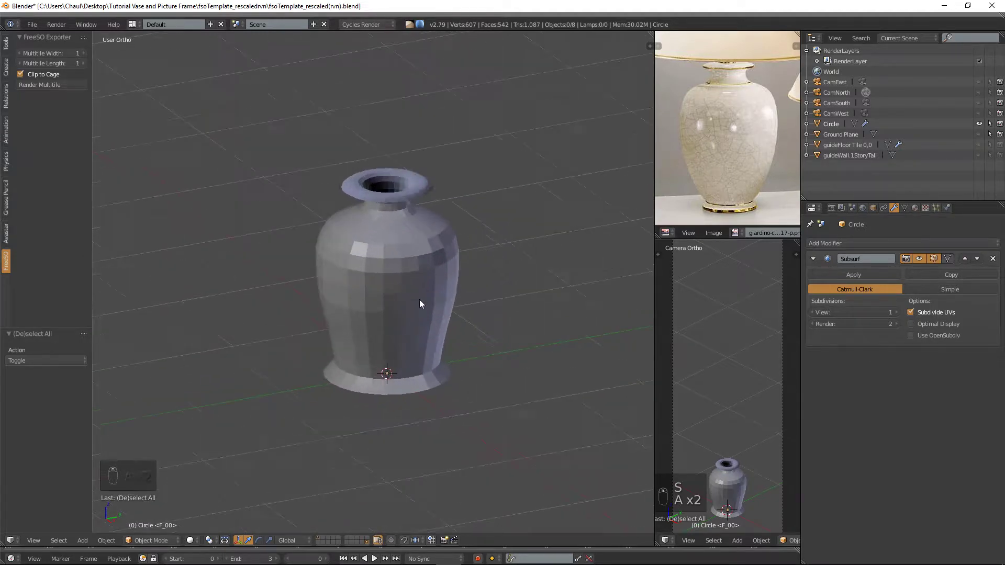
right_click(419, 300)
left_click(6, 46)
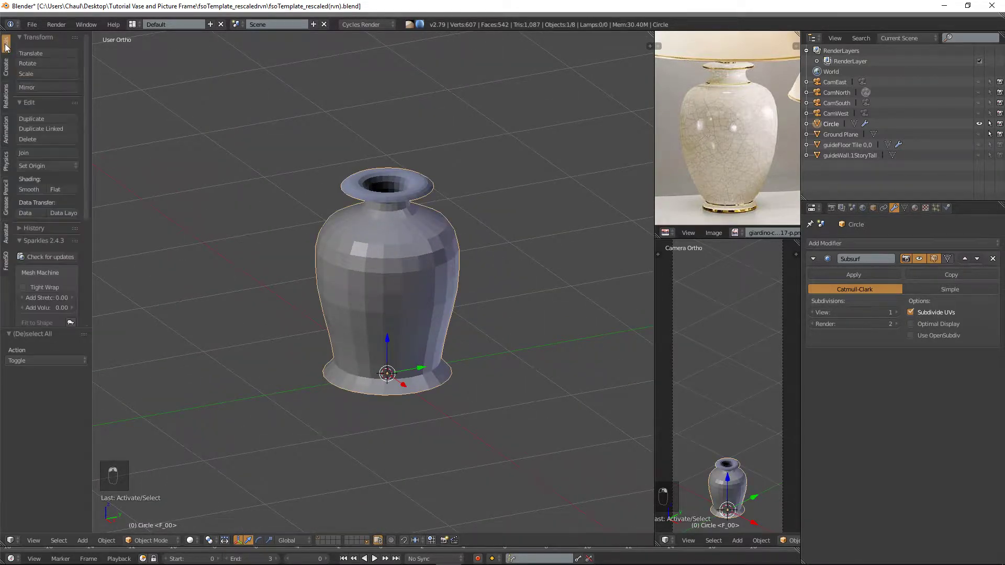
left_click(42, 191)
key("a")
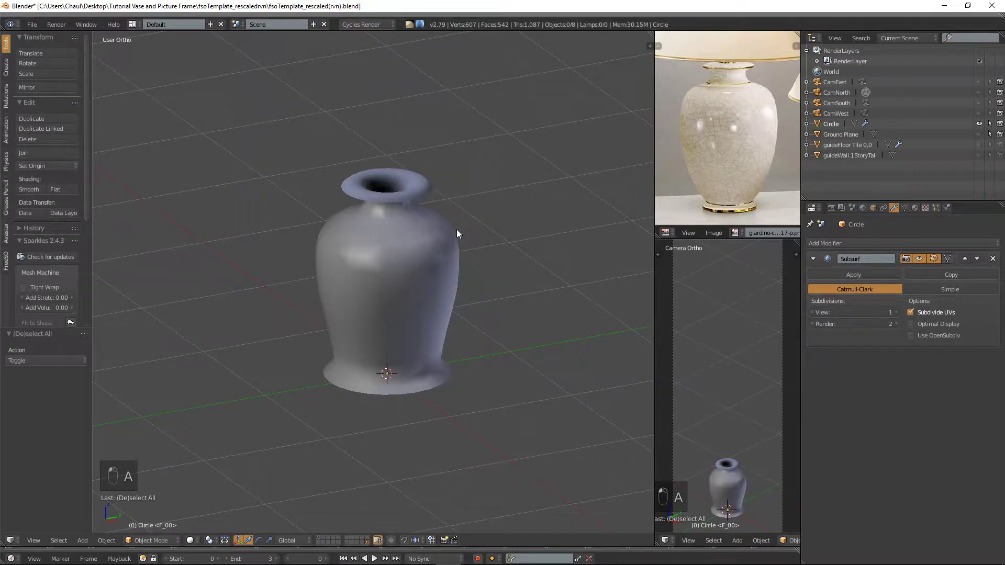
- Select the vase object and apply its Subdivision Surface modifier
key("a")
scroll(456, 231, "up", 3)
key("a")
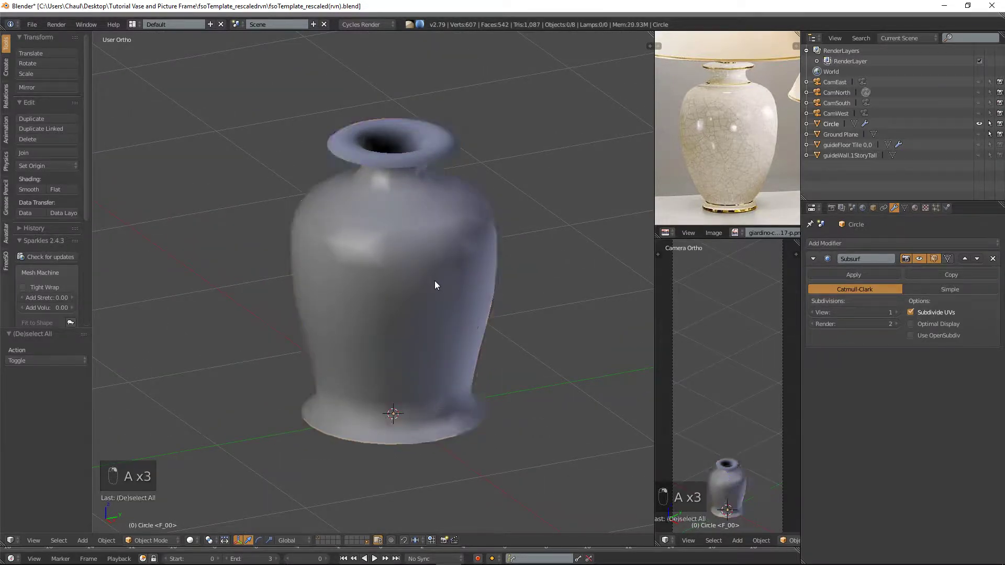
key("Tab")
key("Tab")
scroll(473, 267, "down", 1)
key("a")
key("a")
right_click(458, 254)
left_click(853, 275)
- Open the vase in Edit Mode and examine the subdivided mesh from the lip opening to the foot
key("Tab")
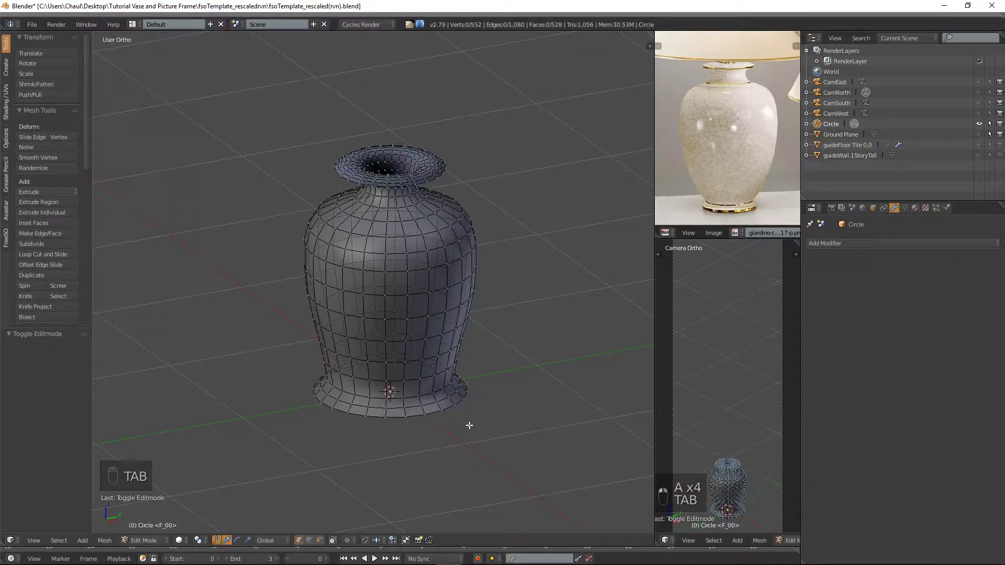
key("Tab")
key("Tab")
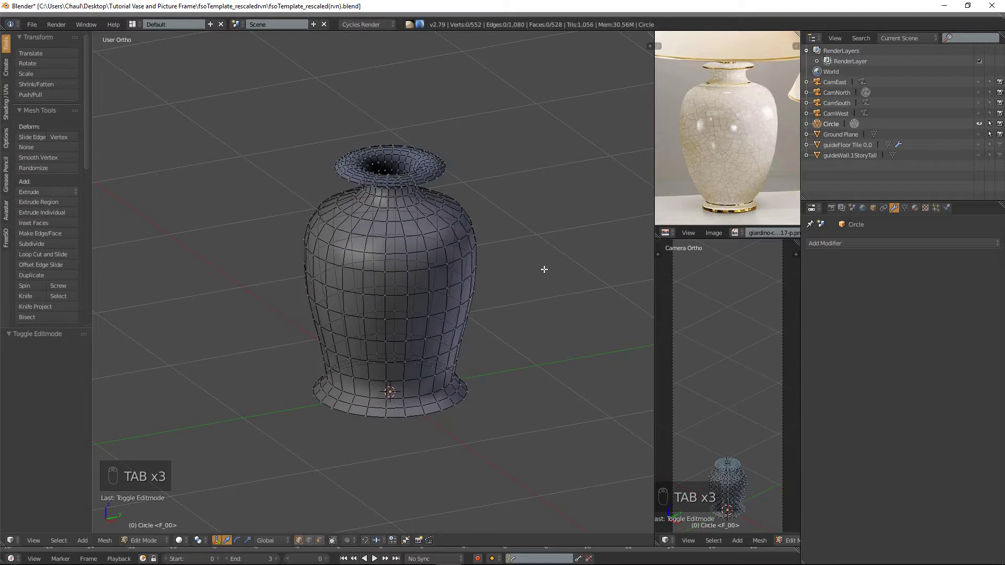
scroll(394, 124, "up", 2)
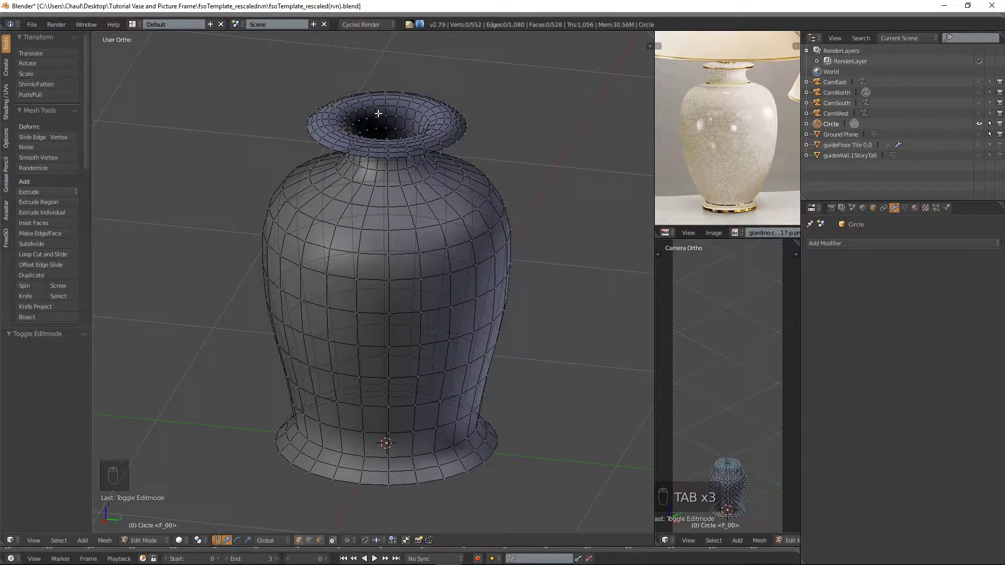
middle_click_drag(330, 398, 378, 501)
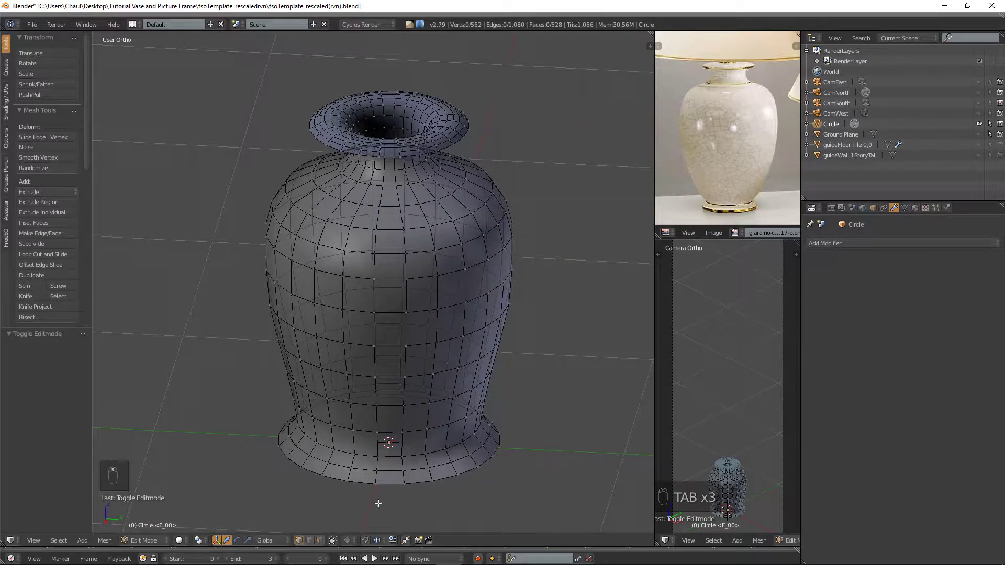
- Clear the mesh selection and return the vase to Object Mode
left_click(335, 541)
middle_click_drag(397, 366, 444, 266)
key("a")
key("Tab")
key("Tab")
key("Tab")
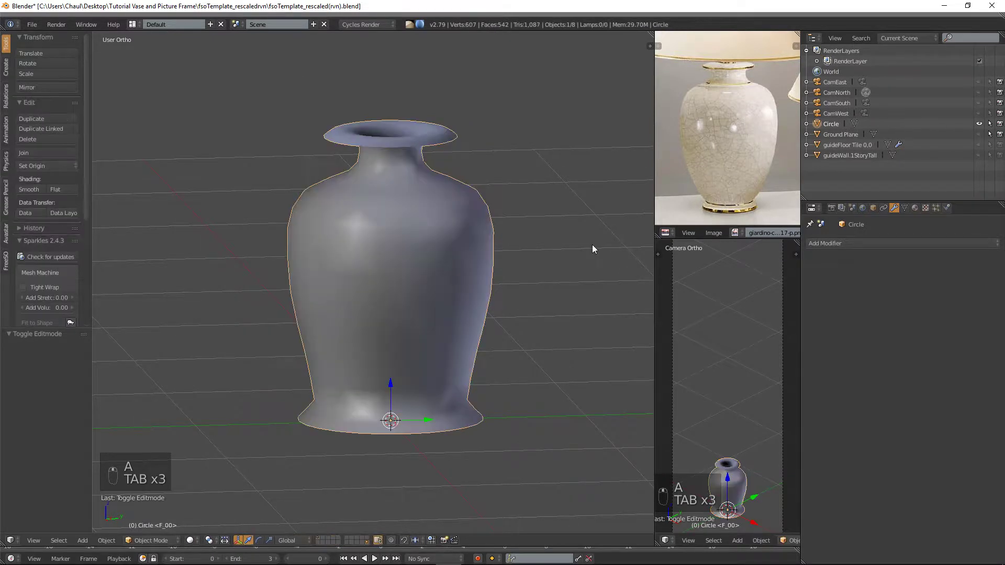
- Show the vase's material settings and choose Cycles Render as the render engine
left_click(914, 207)
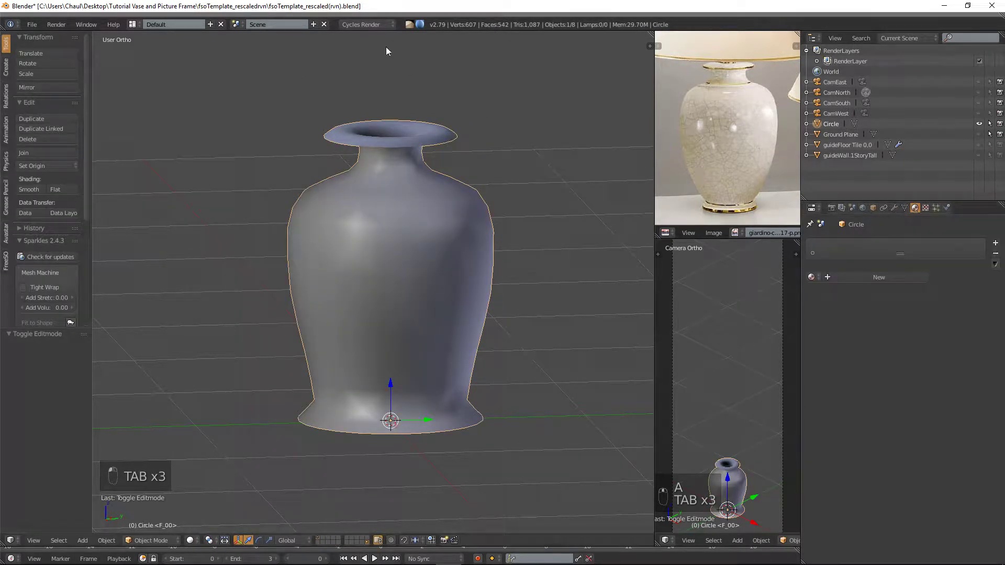
left_click(358, 23)
left_click(363, 56)
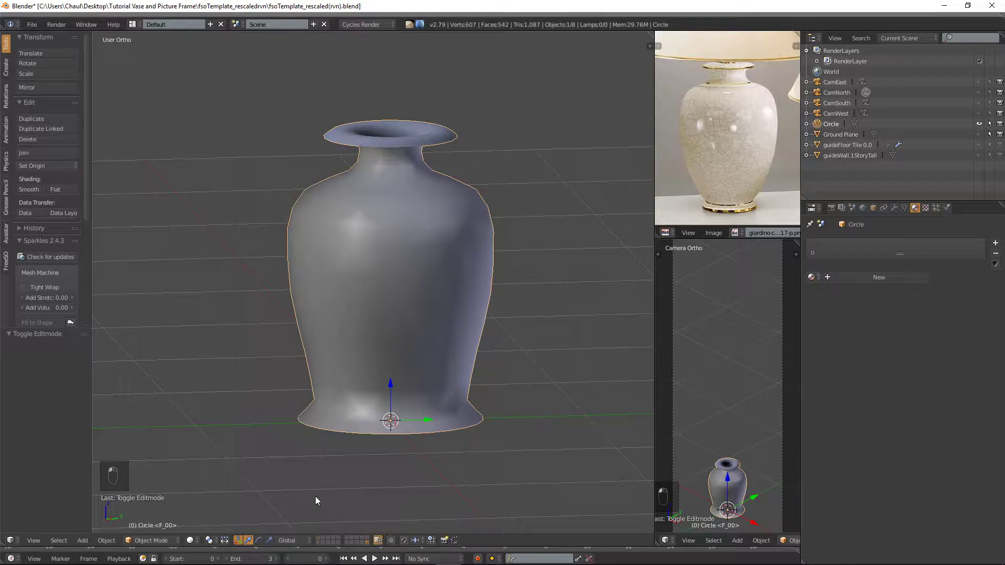
- Enlarge the timeline area, switch it to the Node Editor, and clear the node selection
left_click_drag(304, 546, 314, 429)
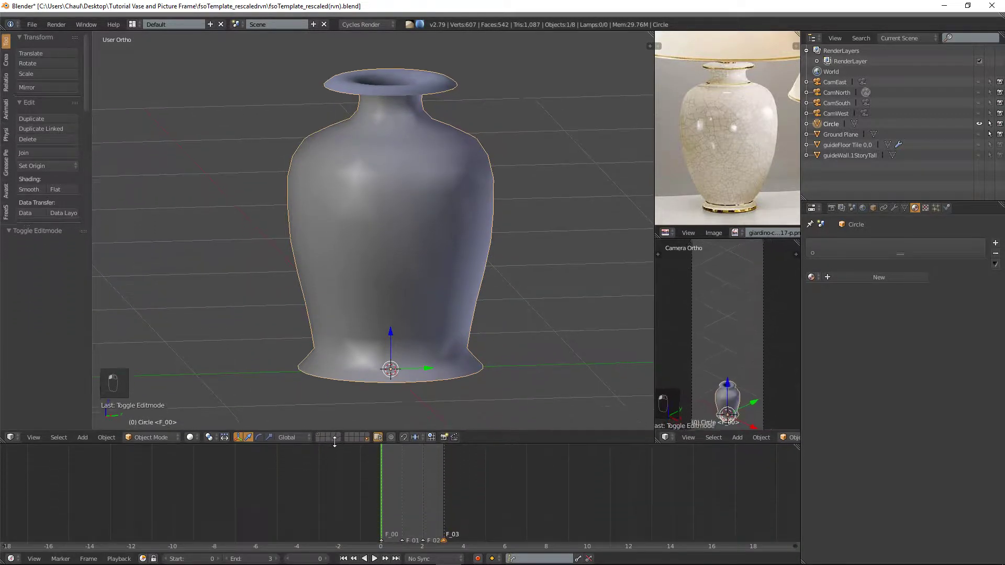
left_click(11, 559)
left_click(58, 442)
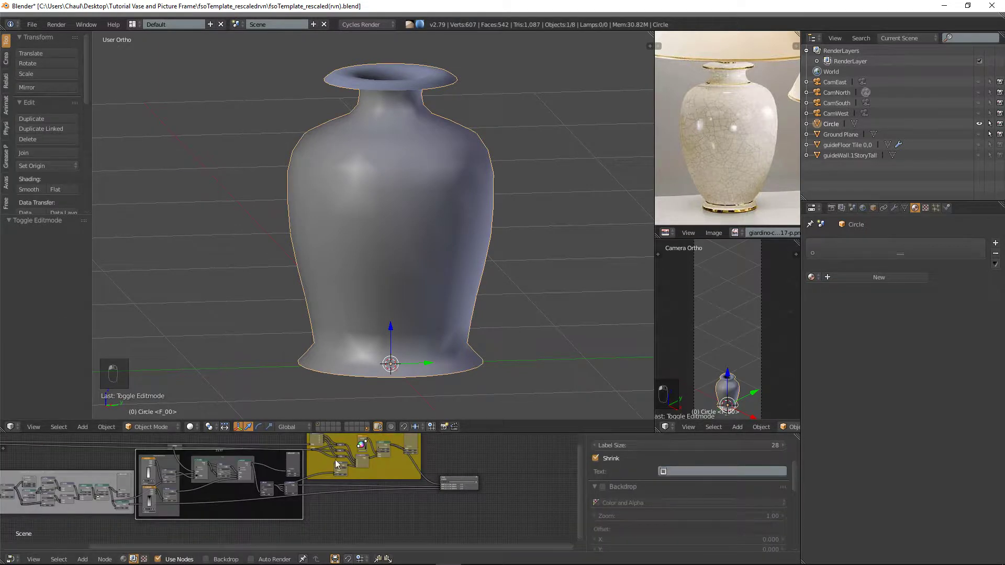
scroll(378, 503, "up", 3)
scroll(378, 503, "down", 1)
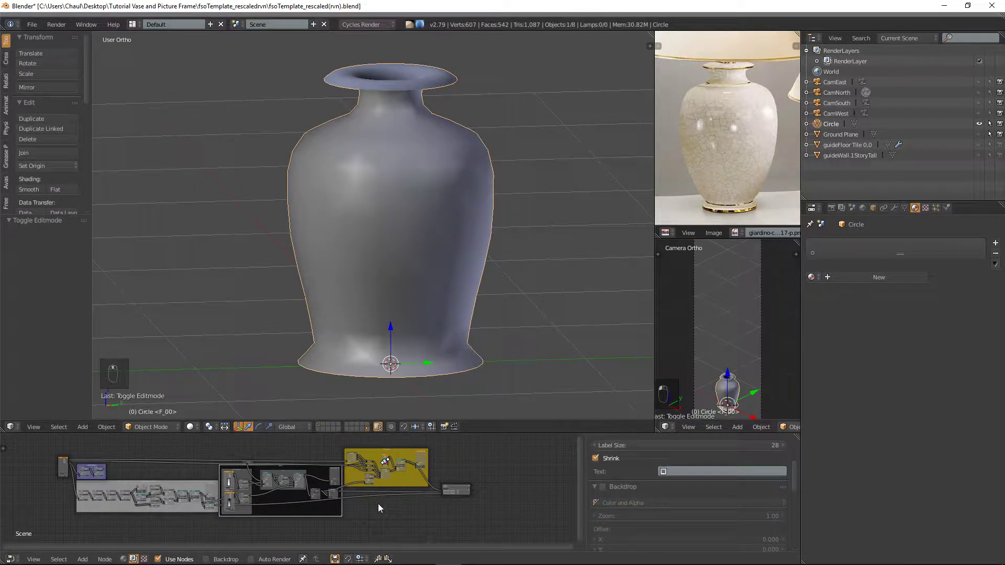
key("a")
key("a")
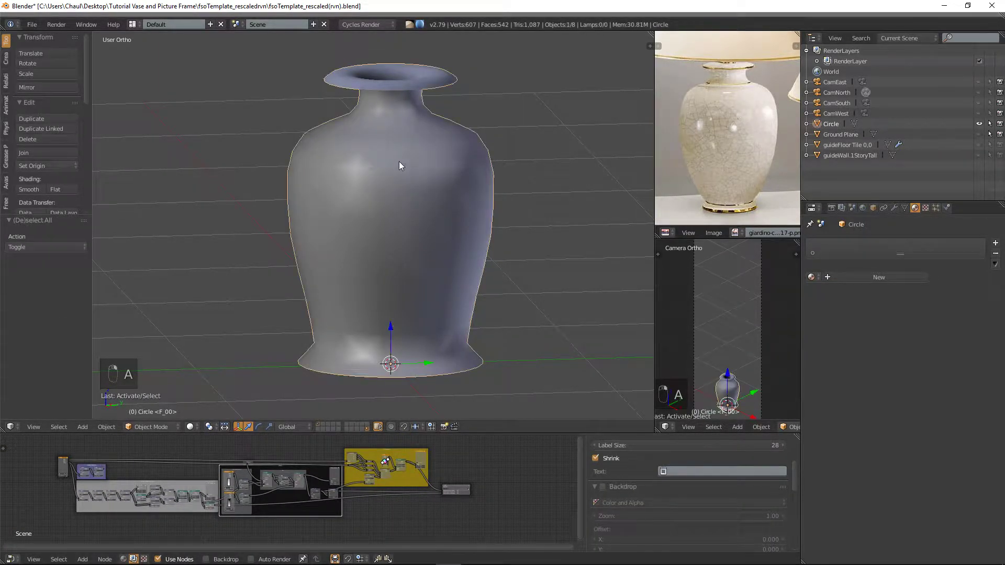
- Create a new material for the vase and display its shader nodes in the Node Editor with nothing selected
left_click(878, 277)
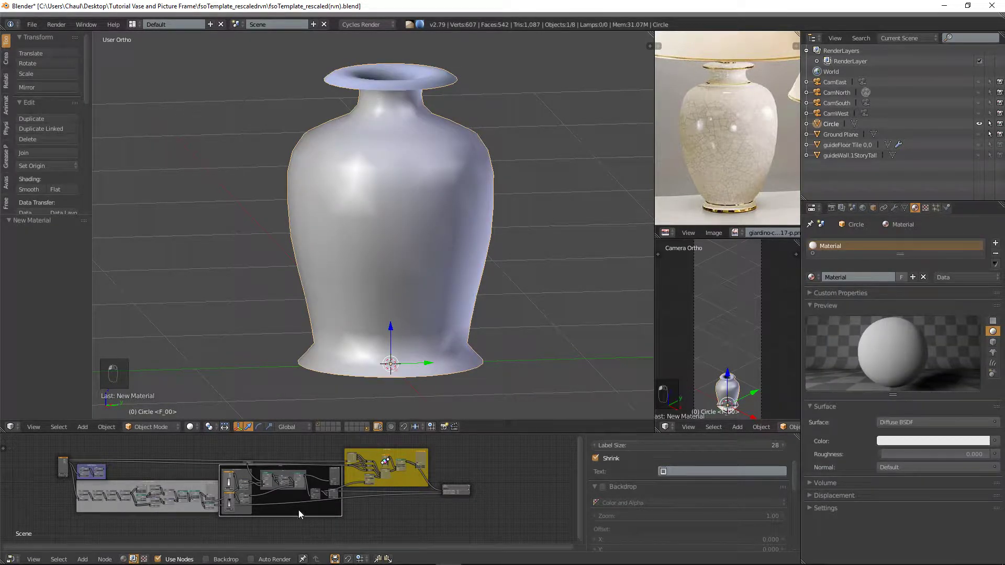
left_click(126, 559)
scroll(398, 465, "up", 5)
middle_click_drag(398, 464, 312, 501)
scroll(312, 505, "up", 4)
key("a")
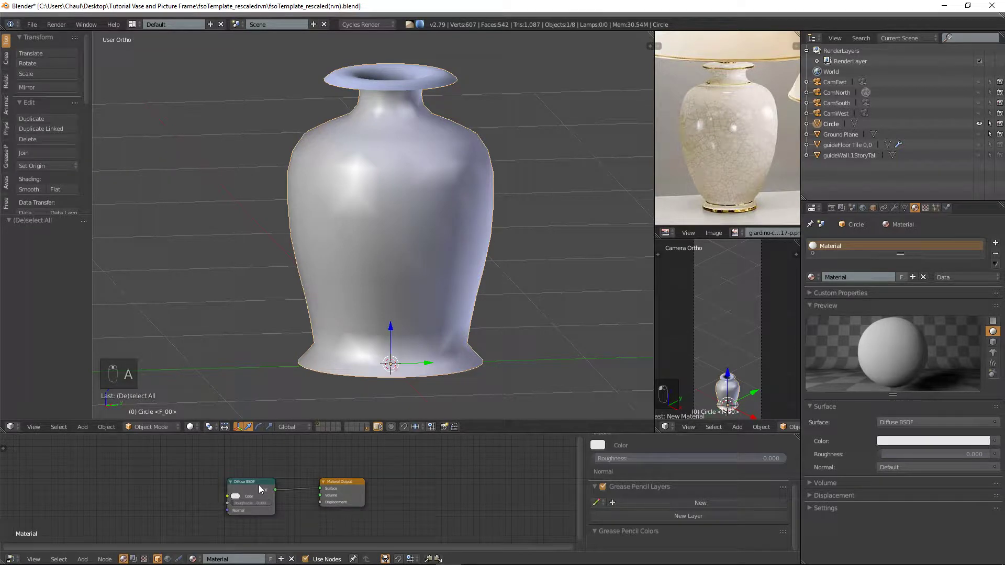
- Replace the Diffuse BSDF node with a Principled BSDF linked to the Material Output's Surface input
left_click(259, 484)
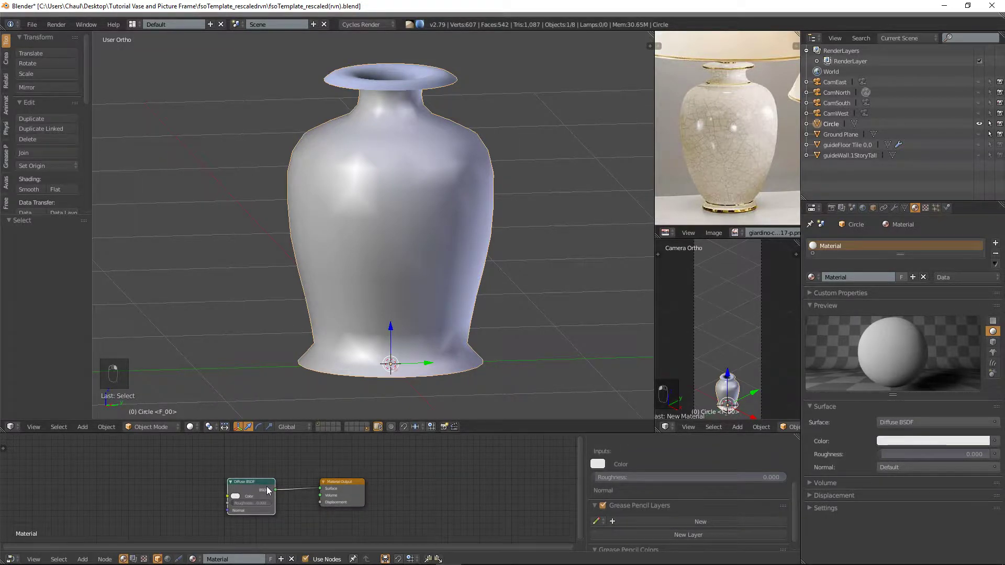
key("Delete")
left_click(83, 559)
mouse_move(104, 525)
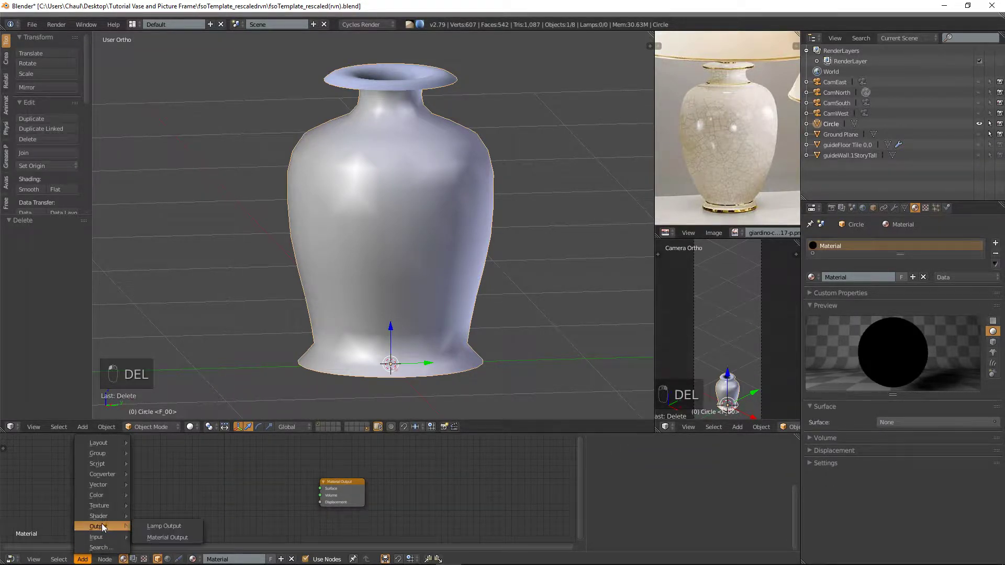
left_click(101, 547)
type("pi")
key("BackSpace")
type("rin")
key("Return")
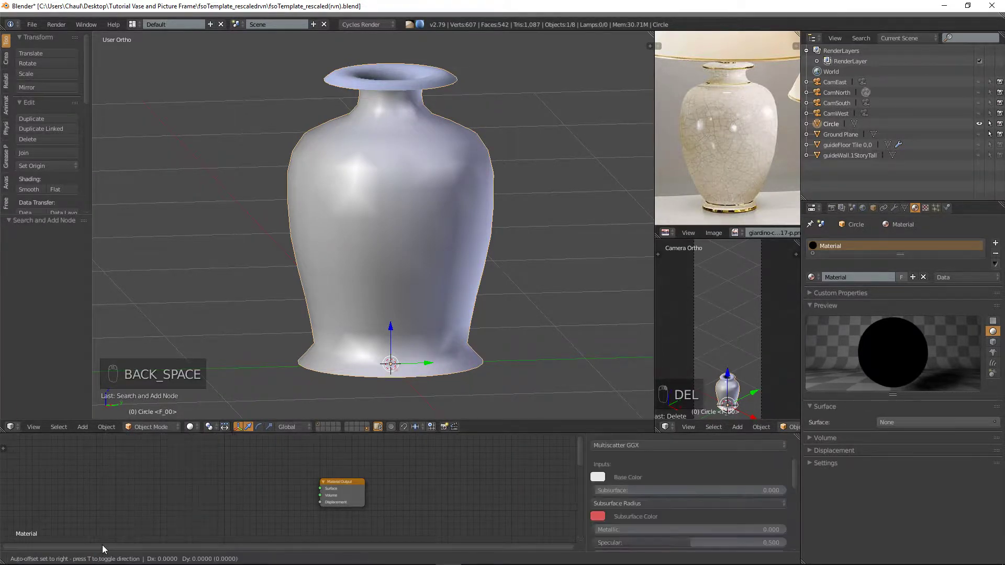
left_click(300, 472)
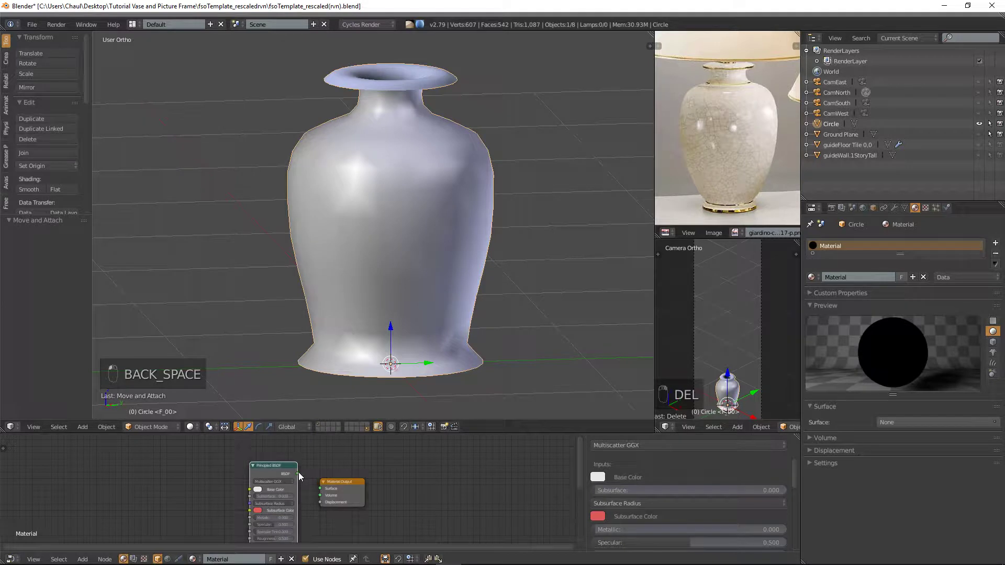
left_click_drag(298, 473, 320, 488)
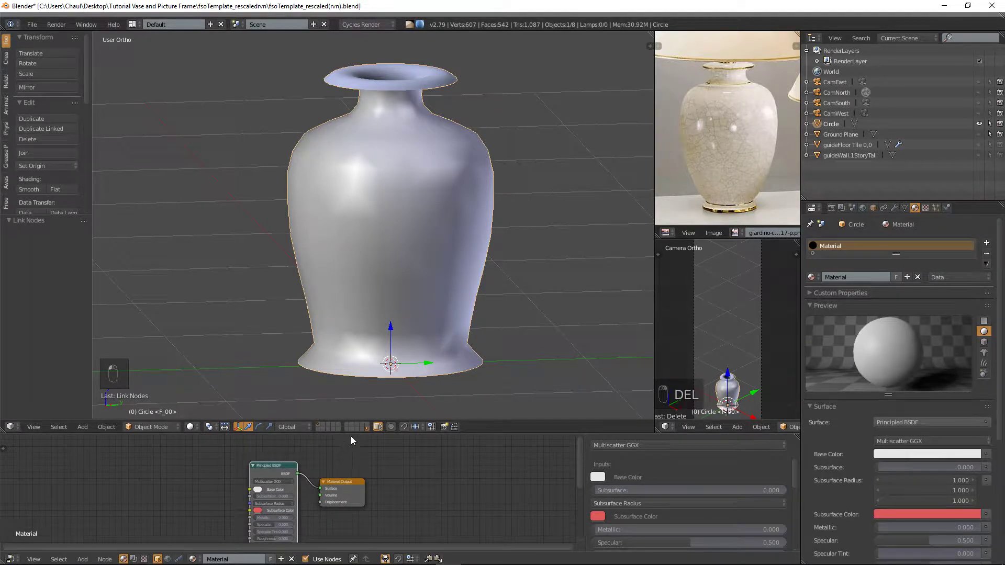
- Enlarge the Node Editor so all the Principled BSDF settings are readable
left_click_drag(352, 434, 384, 228)
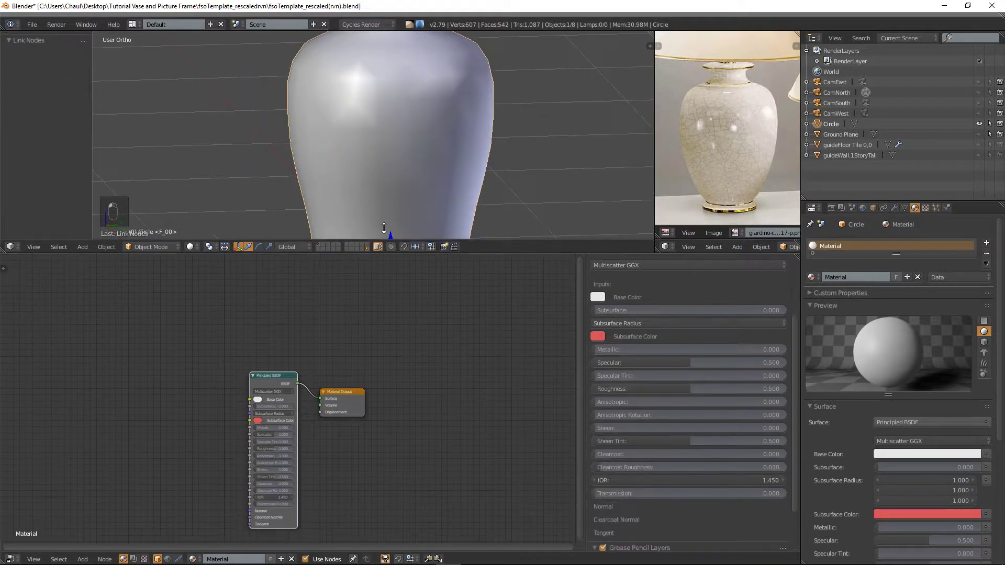
middle_click_drag(371, 420, 459, 399)
scroll(458, 455, "up", 2)
middle_click_drag(472, 465, 458, 428)
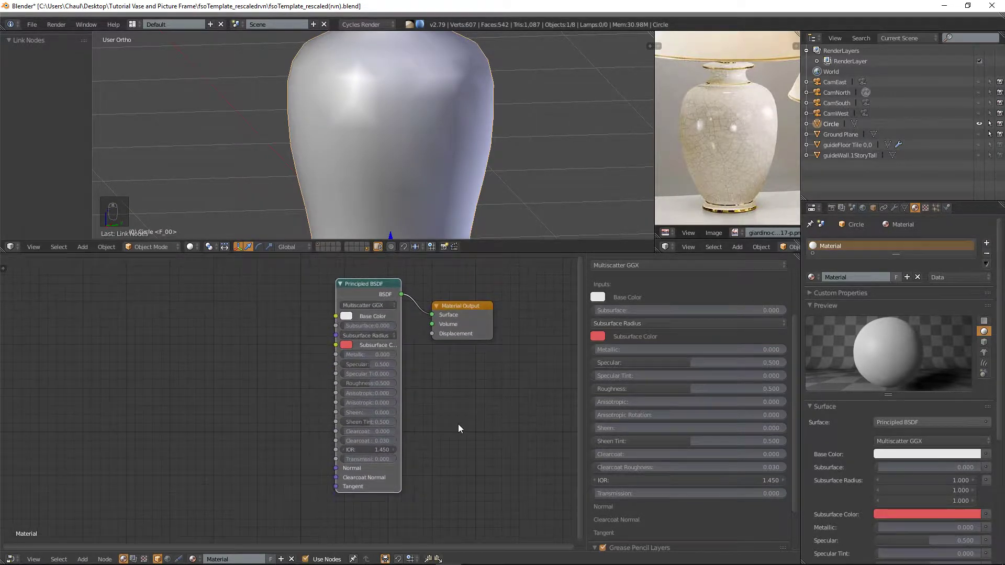
scroll(457, 424, "up", 1)
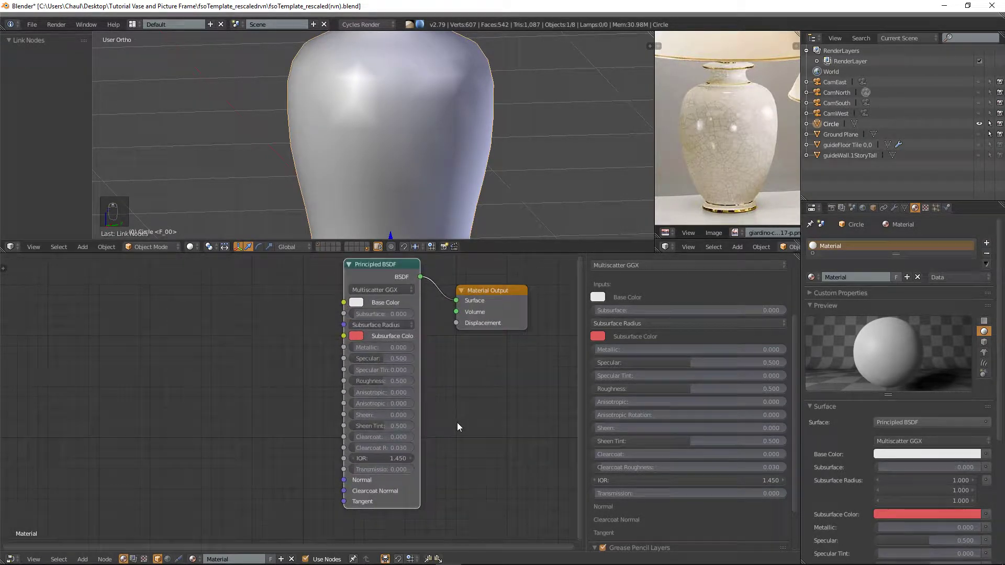
left_click(357, 303)
left_click(345, 305)
left_click_drag(345, 304, 263, 294)
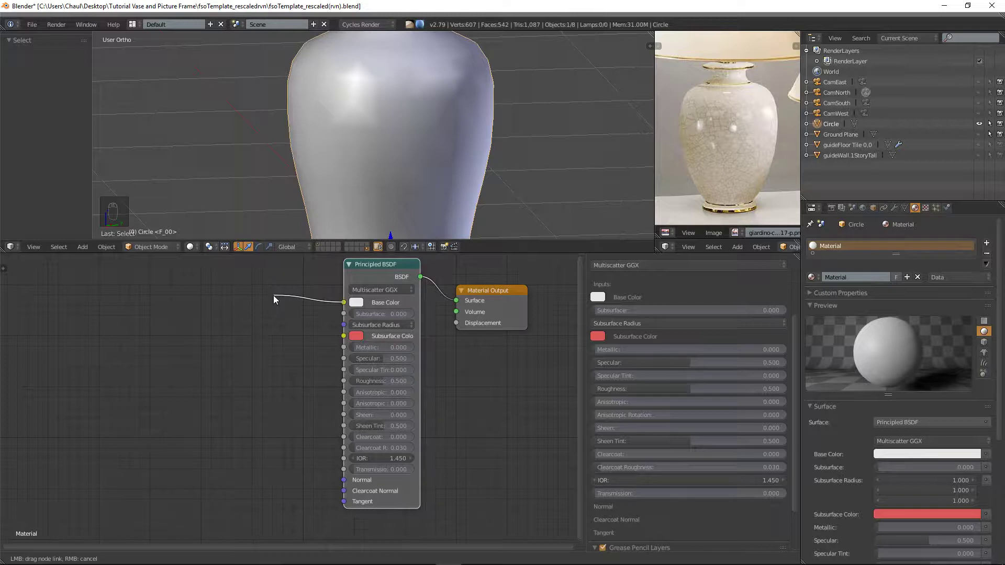
left_click_drag(331, 301, 341, 303)
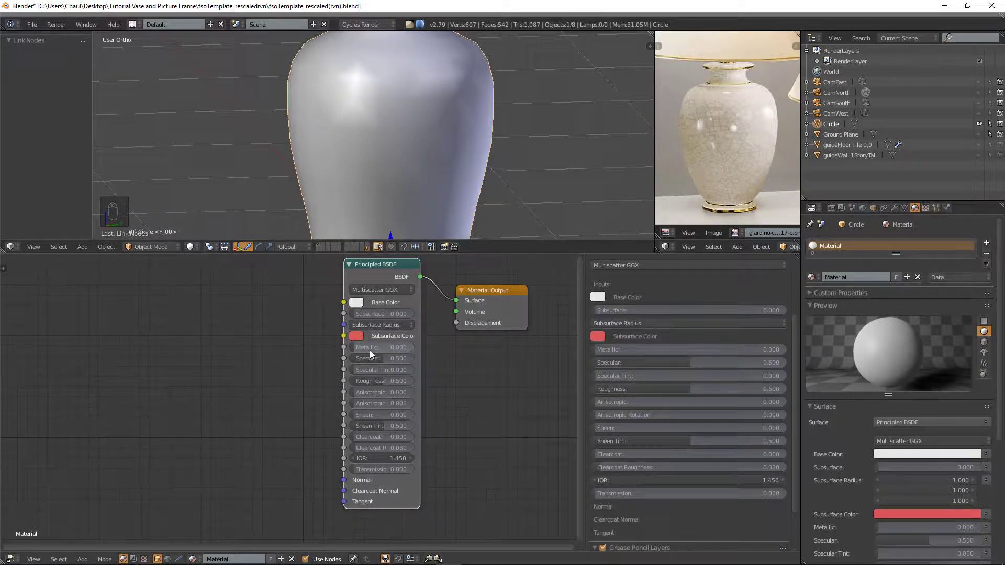
- Try Metallic values of 1.000 and 0.542 on the Principled BSDF and restore the setting to 0.000
left_click_drag(372, 349, 438, 349)
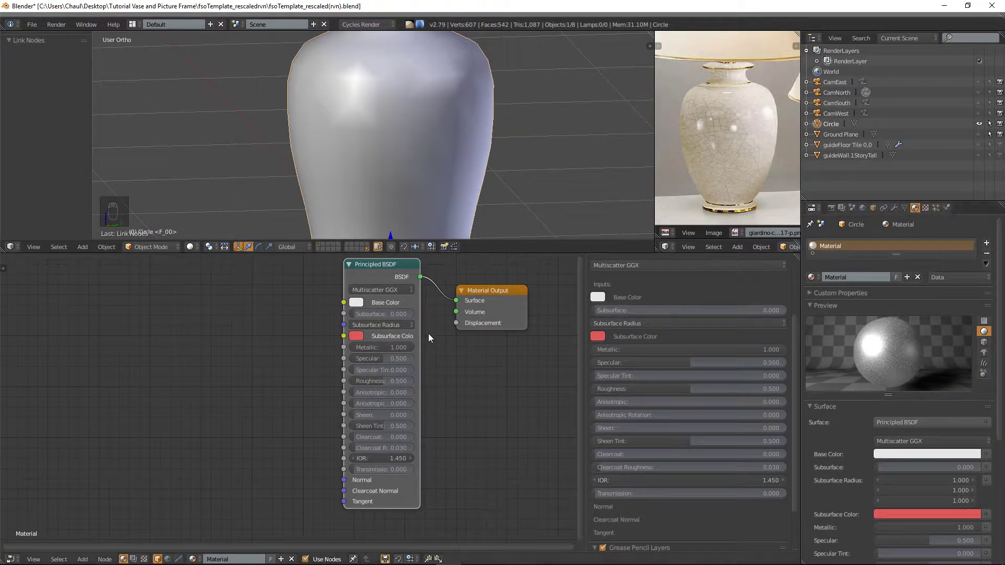
key("BackSpace")
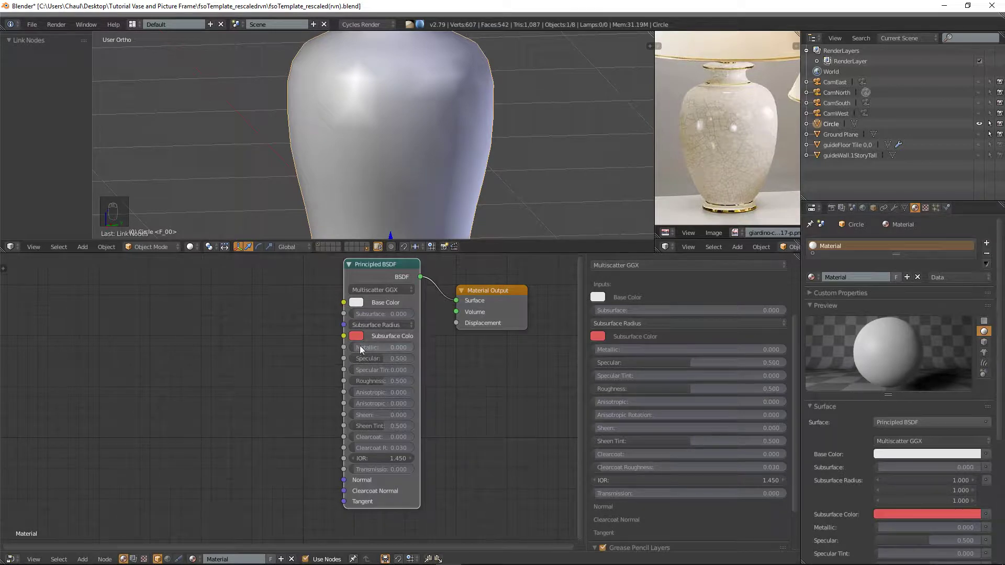
left_click_drag(360, 349, 400, 349)
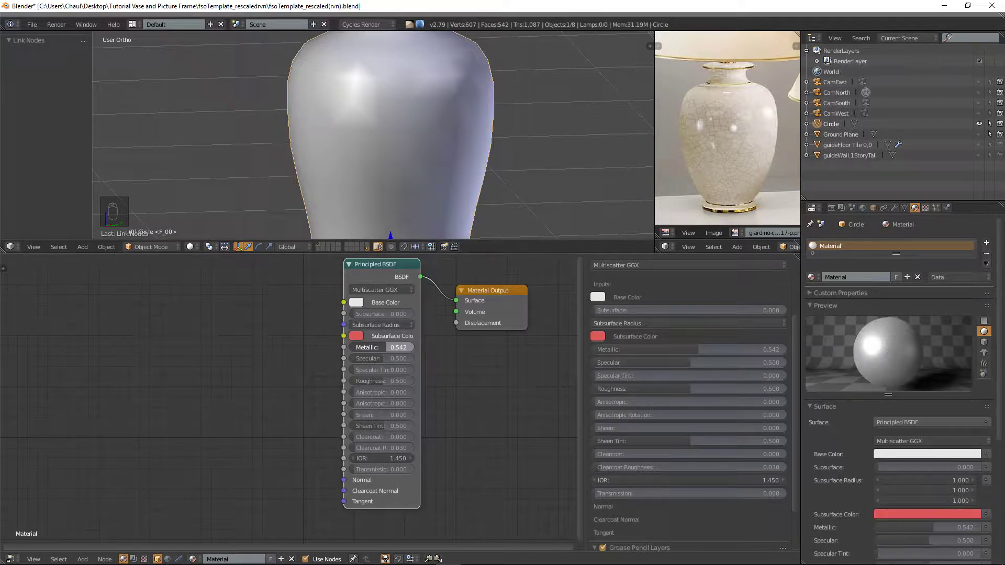
mouse_move(386, 347)
left_mouse_down()
mouse_move(403, 347)
mouse_move(388, 347)
left_mouse_up()
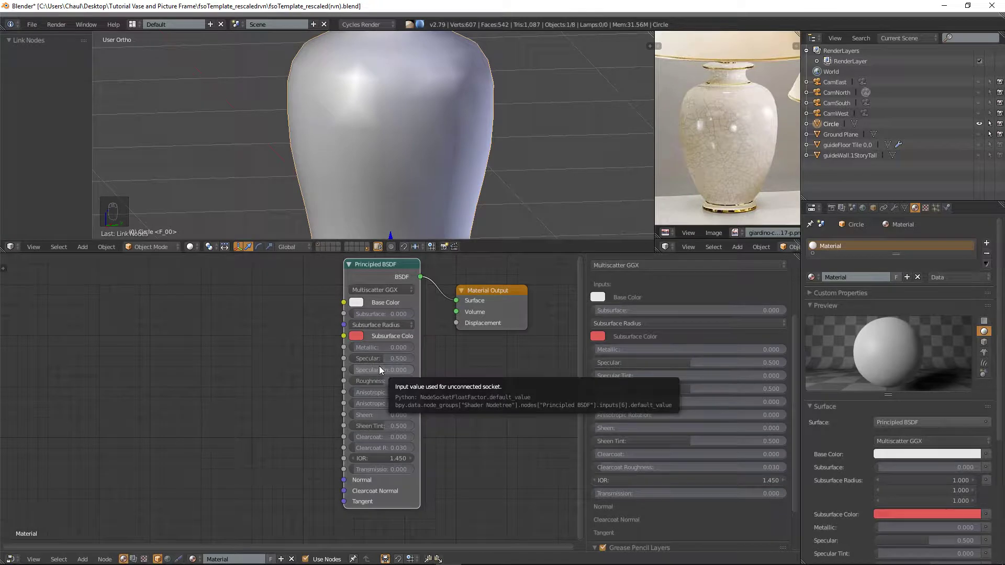
- Set the Principled BSDF's Specular to 1.000, testing a Specular Tint of 0.517 before returning the tint to 0.000
left_click_drag(374, 358, 414, 361)
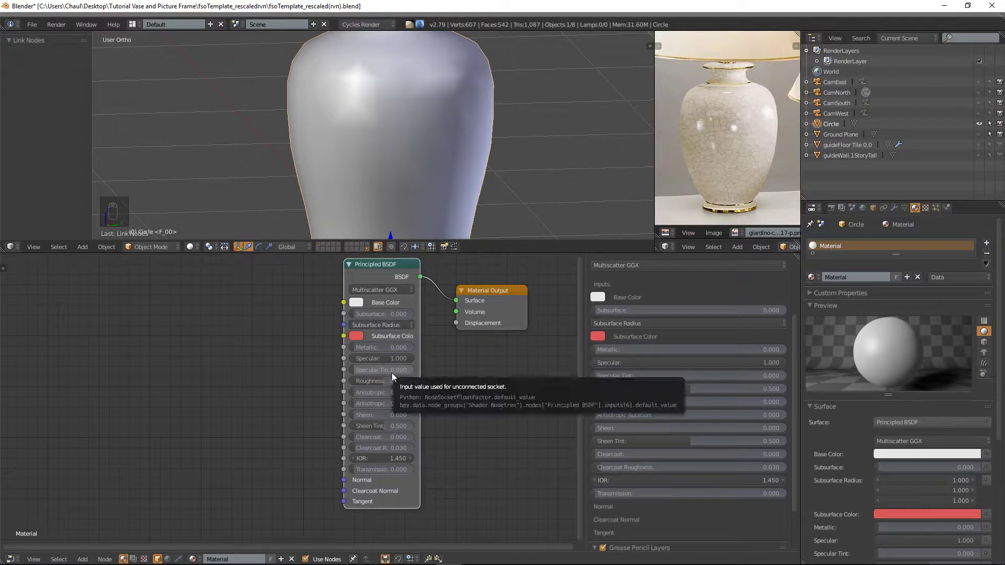
left_click_drag(392, 373, 412, 373)
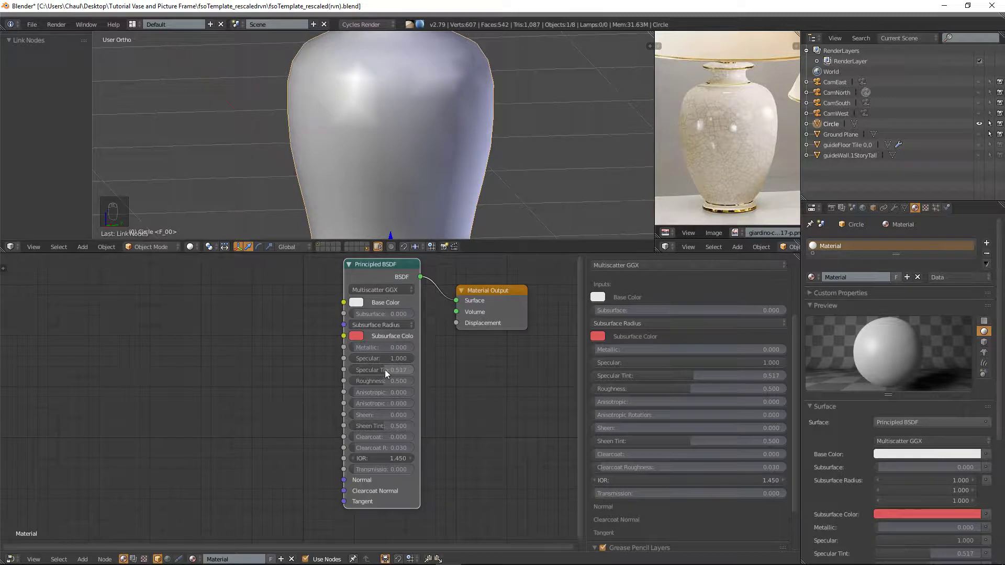
left_click_drag(385, 370, 344, 370)
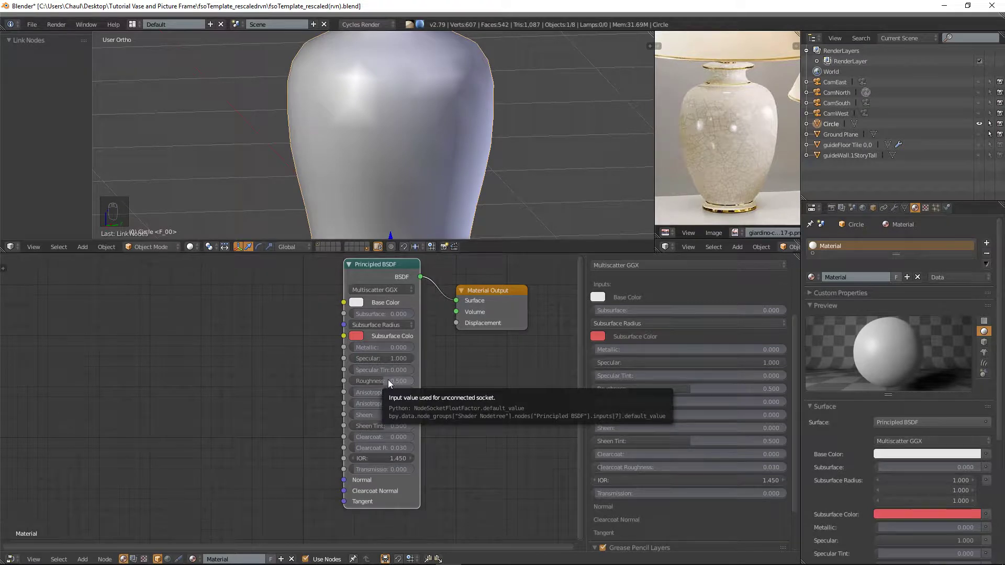
- Try a Roughness of 0.000 on the Principled BSDF and set it back to 0.5
left_click_drag(387, 378, 353, 381)
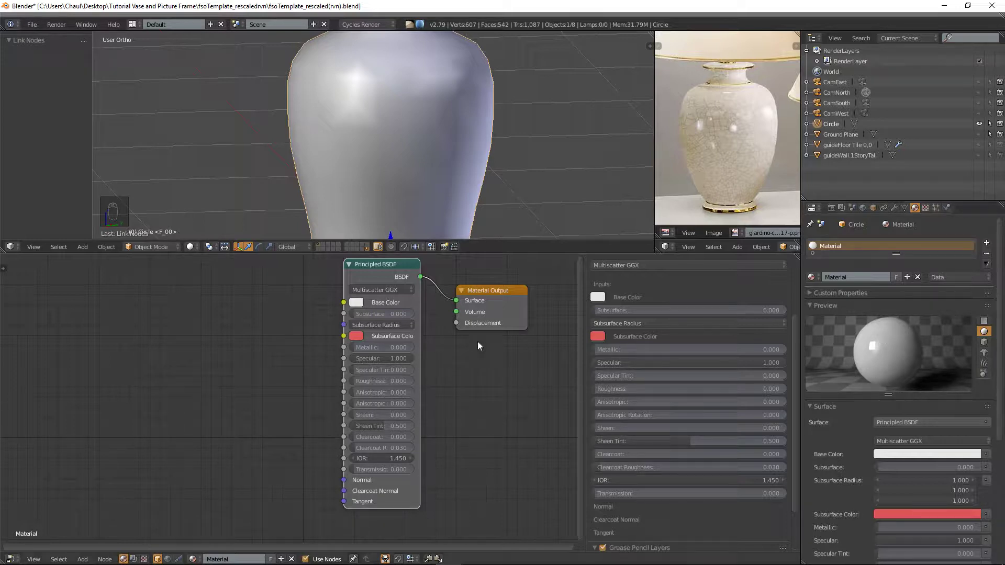
left_click(378, 380)
type("0.5")
key("Return")
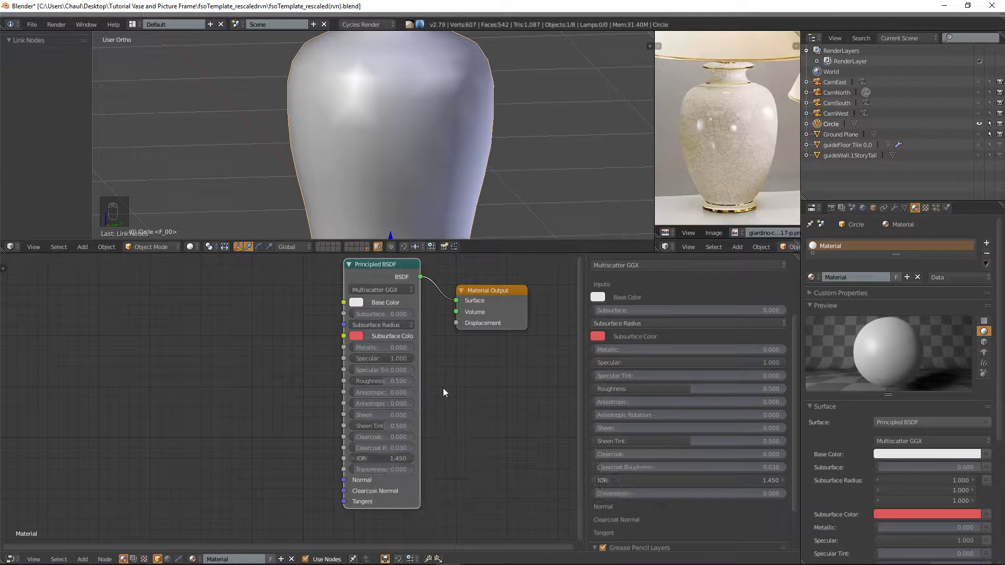
- Add an Image Texture node and place it before the Principled BSDF node
scroll(511, 358, "down", 2)
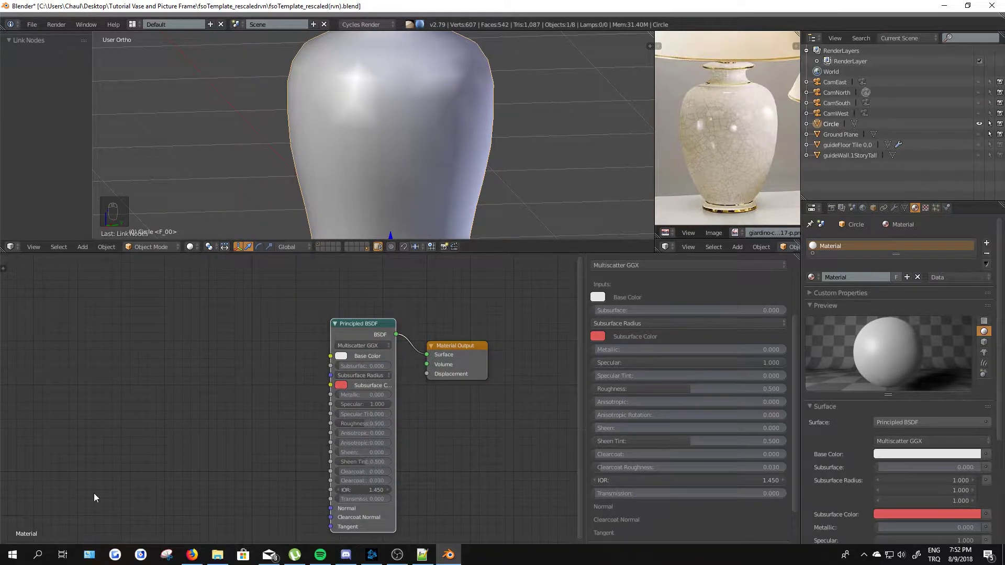
left_click(82, 559)
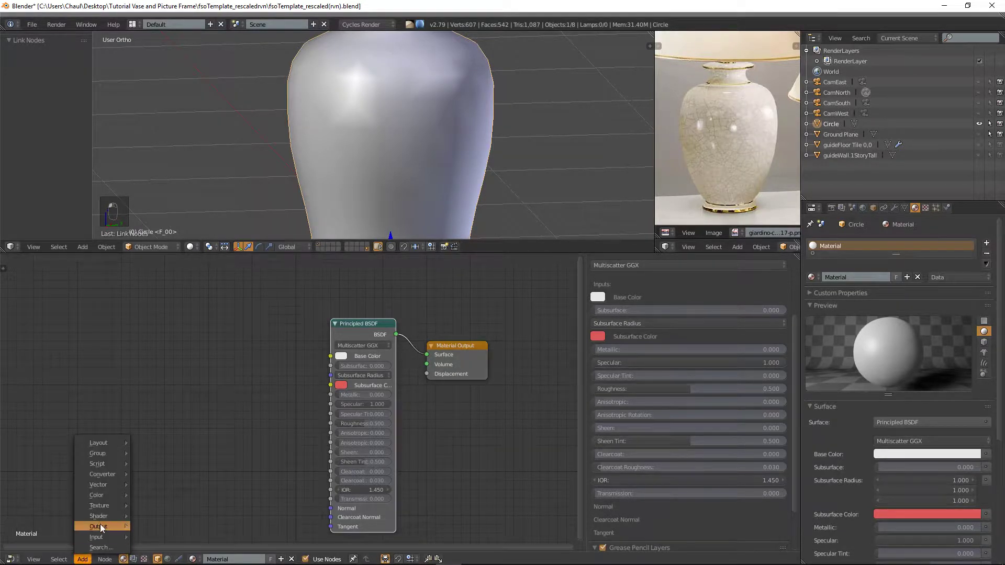
mouse_move(100, 510)
left_click(176, 424)
left_click(232, 340)
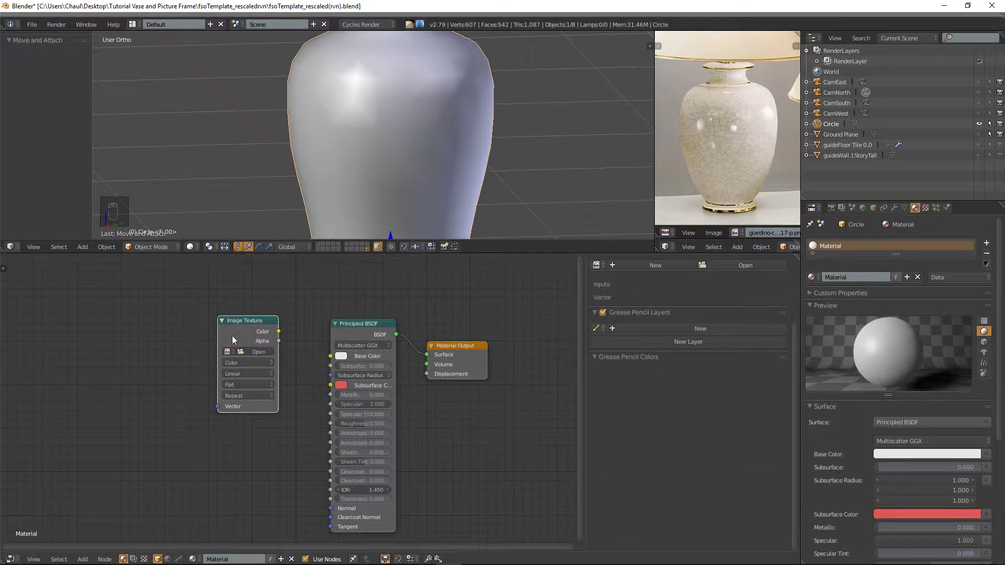
- Load Seamless marble texture (11).jpg into the Image Texture node and link its Color output to the Principled BSDF's Base Color
left_click(257, 351)
left_click(76, 210)
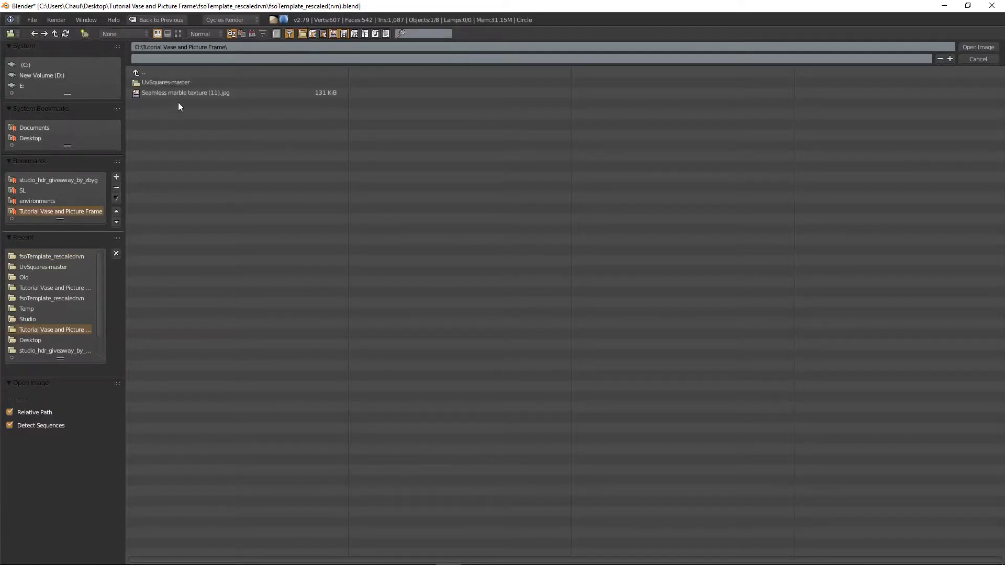
double_click(171, 94)
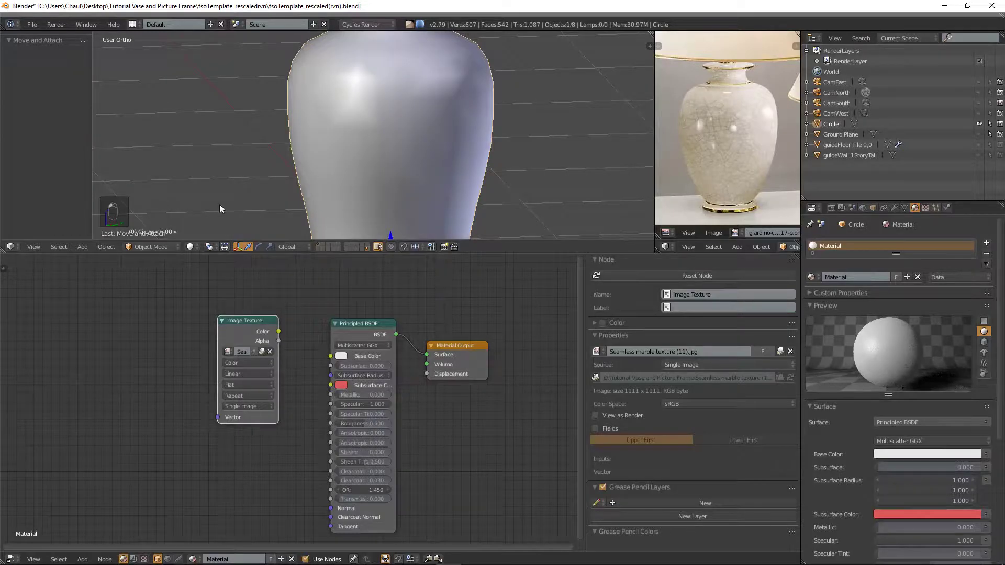
left_click_drag(278, 332, 330, 356)
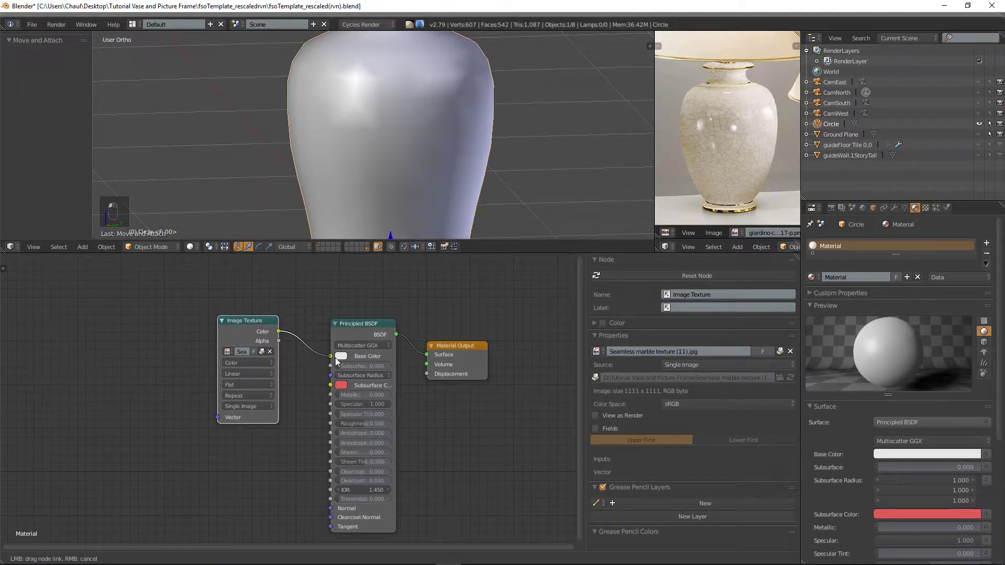
left_click_drag(392, 252, 392, 284)
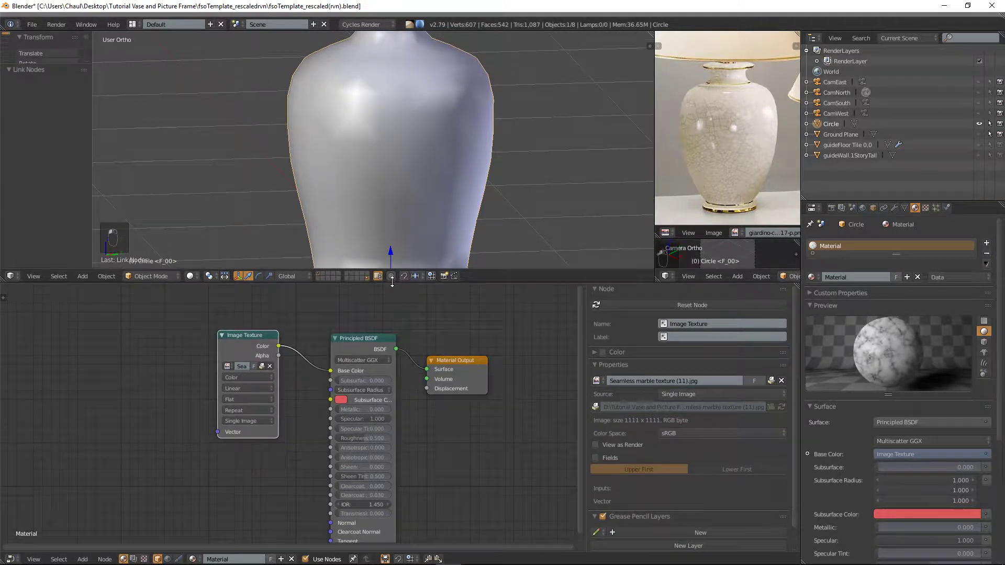
- Preview the whole vase in Rendered shading and return the 3D view to Solid shading
scroll(357, 240, "down", 3)
left_click(190, 278)
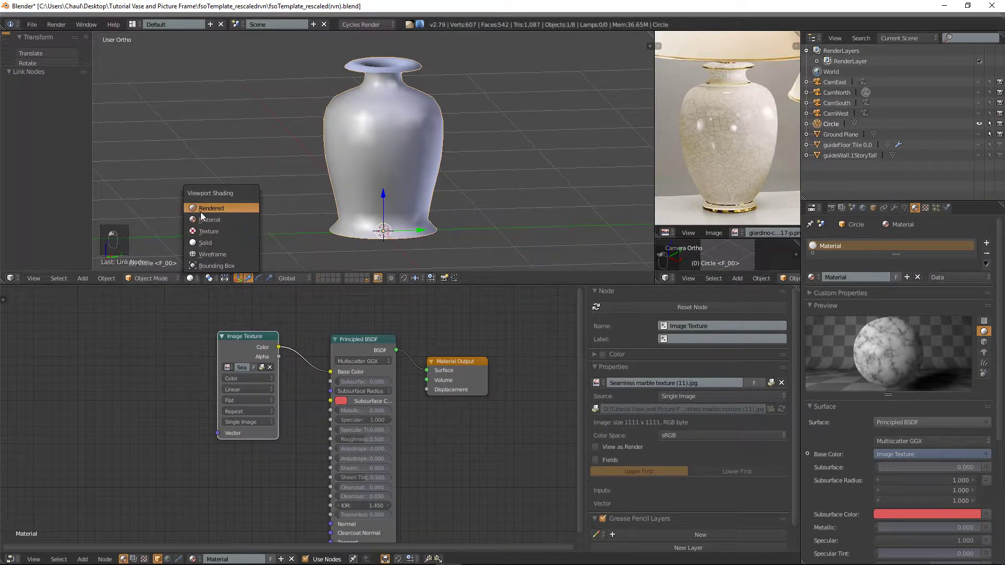
left_click(200, 212)
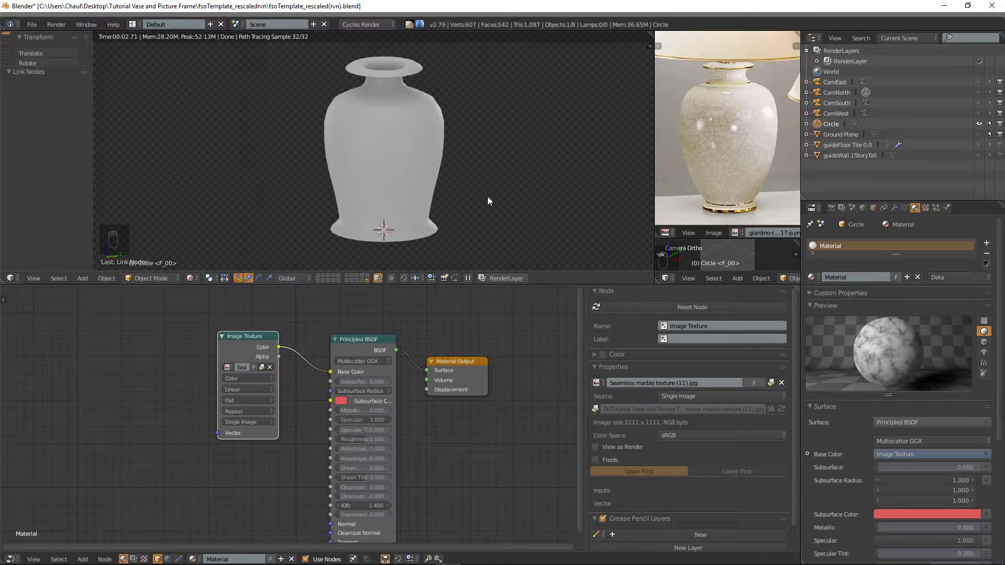
left_click(190, 278)
left_click(207, 241)
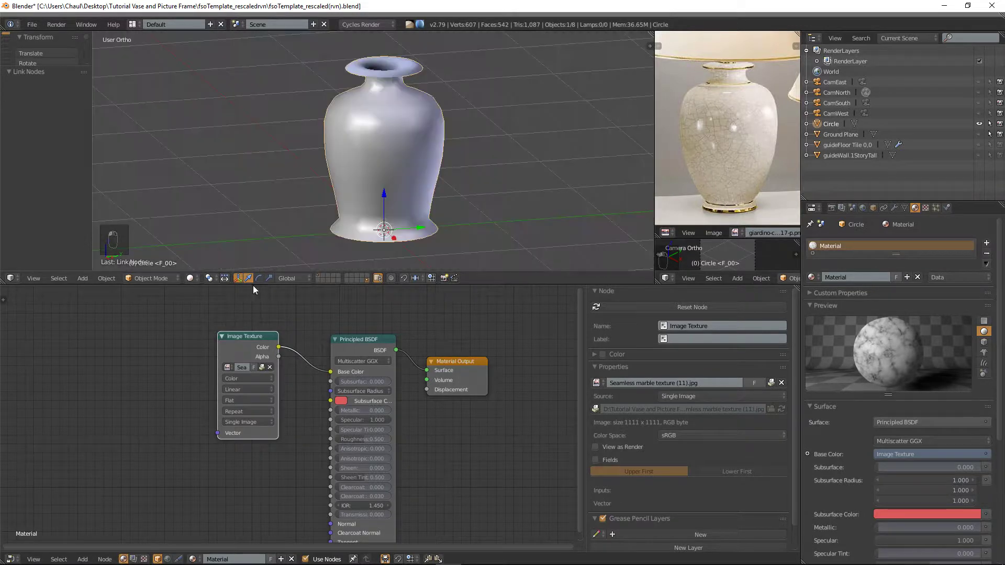
- Enlarge the 3D view and put the vase in Edit Mode with nothing selected
left_click_drag(257, 285, 257, 479)
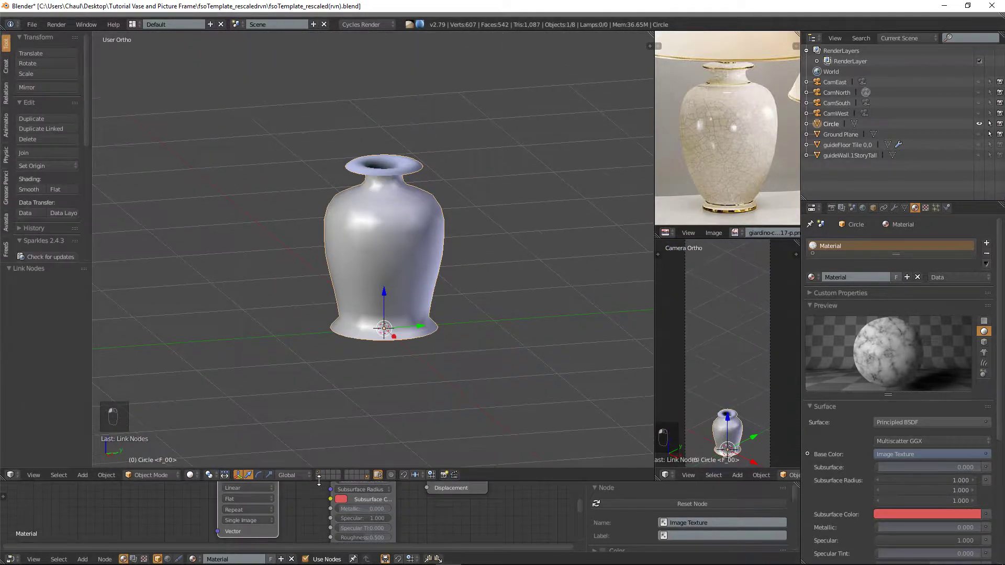
key("Tab")
key("Tab")
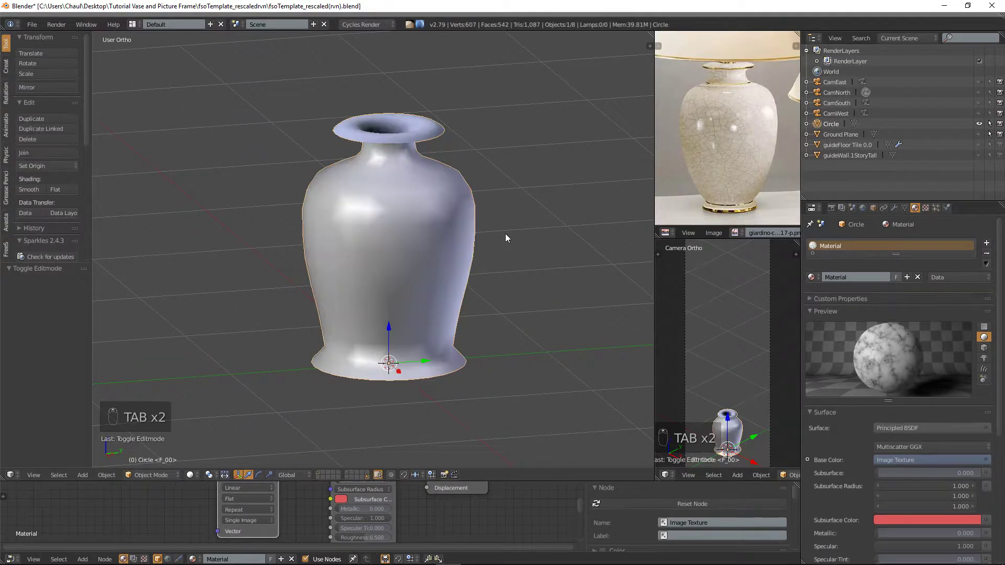
scroll(505, 233, "down", 1)
middle_click_drag(505, 234, 393, 234)
key("Tab")
scroll(445, 234, "up", 1)
key("a")
key("a")
key("a")
key("a")
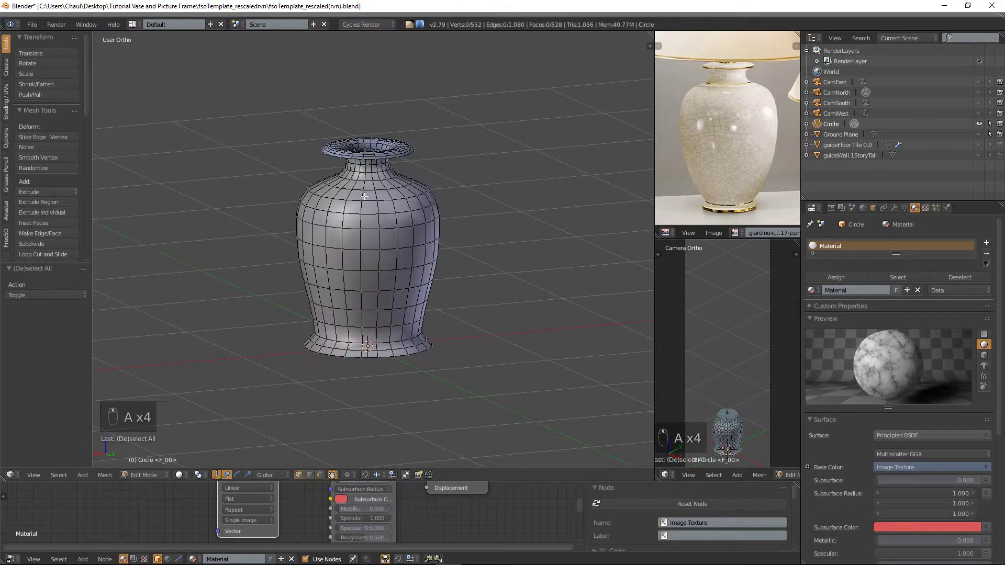
- Mark a UV seam along one vertical edge loop of the vase, from rim to base, and clear the selection
right_click(396, 249, "alt")
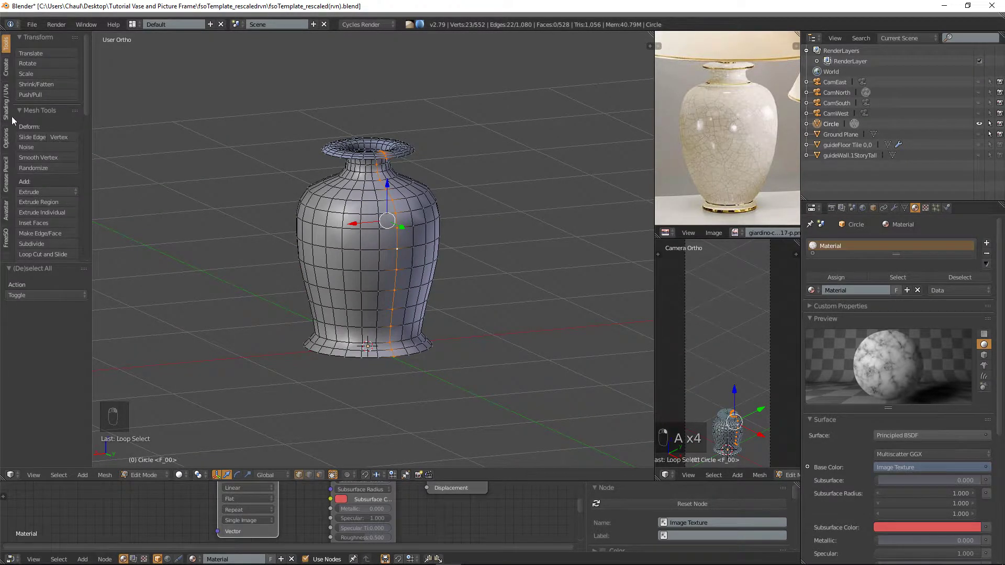
left_click(6, 102)
left_click(44, 201)
key("a")
scroll(381, 427, "up", 3)
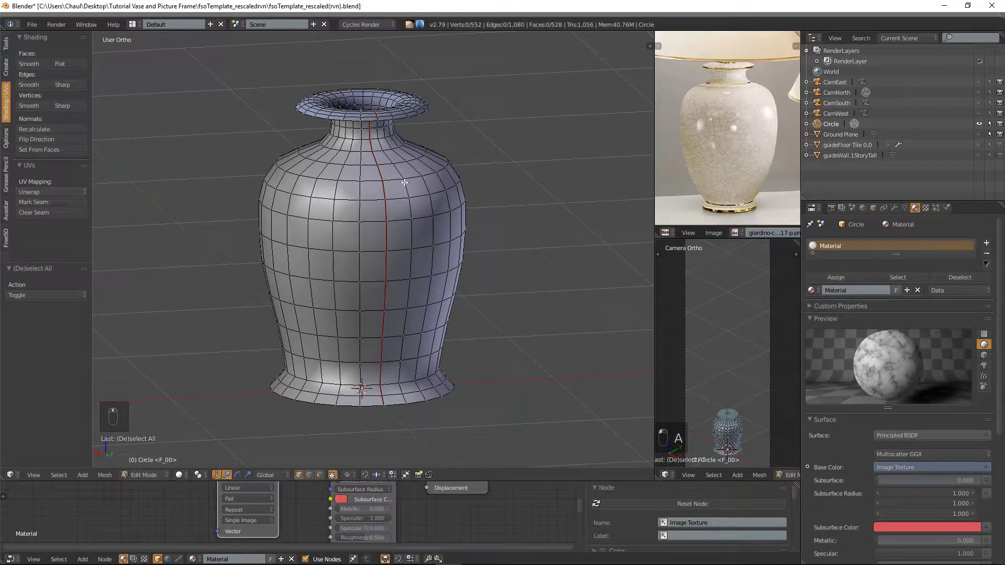
- Select the entire vase mesh and unwrap it along the marked seam
right_click(389, 189, "alt")
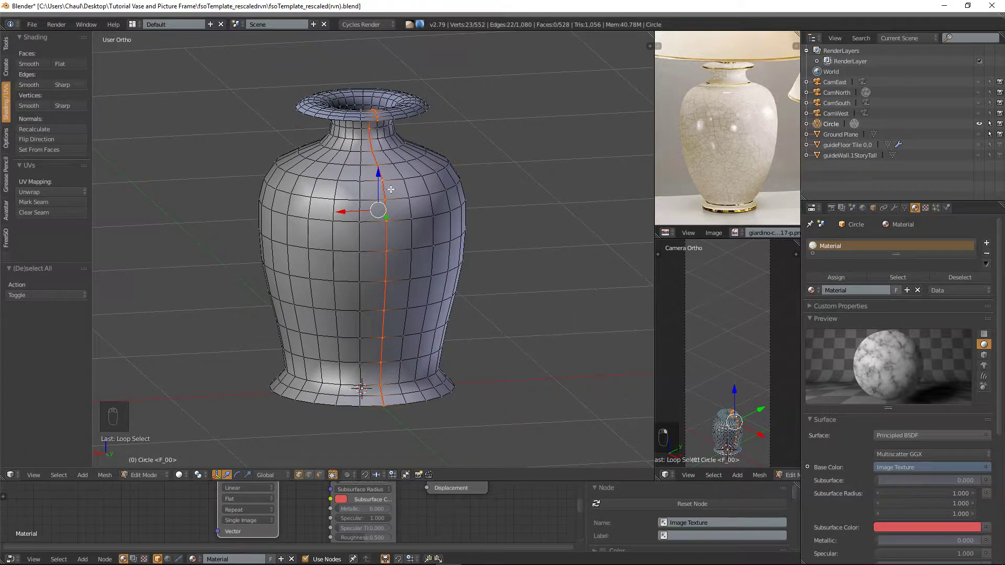
scroll(390, 191, "down", 1)
middle_click_drag(391, 190, 413, 193)
key("a")
key("a")
key("a")
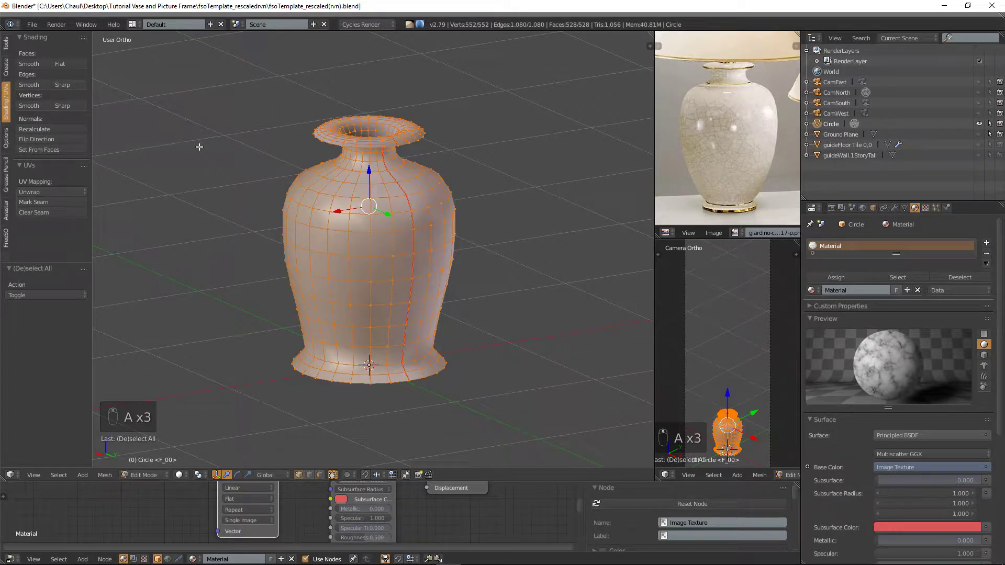
left_click(64, 191)
left_click(64, 203)
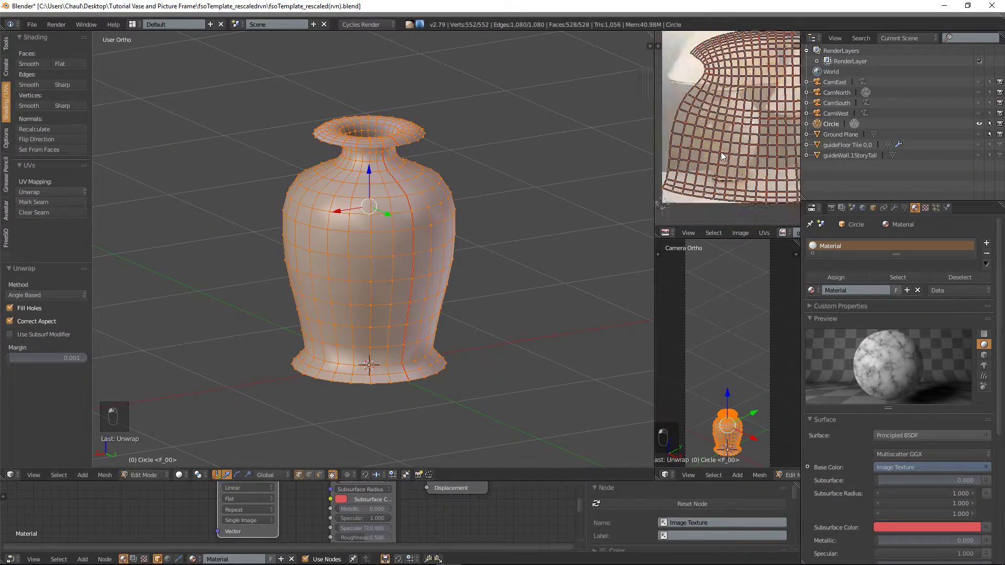
- Examine how the vase's seam edge loop corresponds to the side edges of the unwrapped UV layout
key("a")
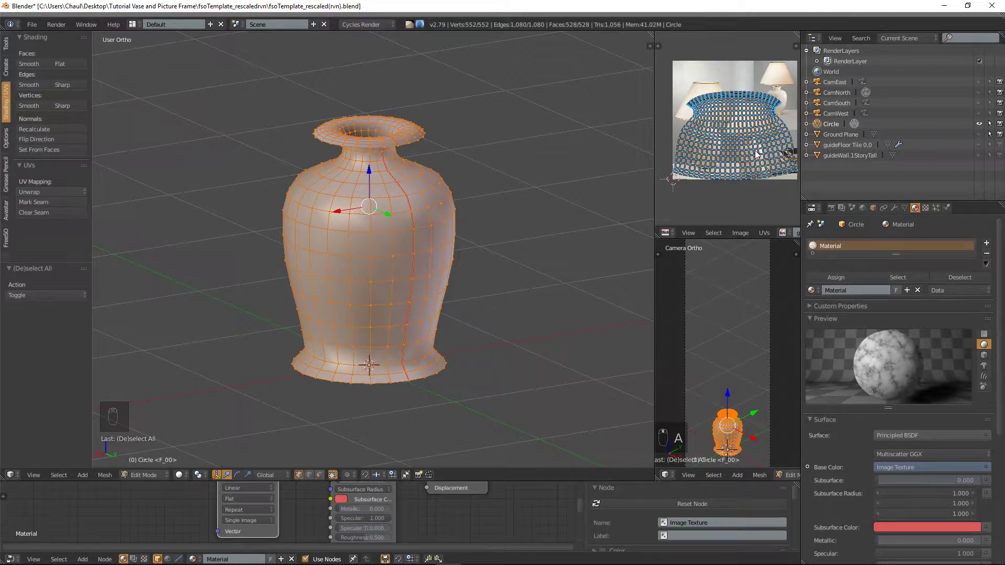
key("a")
key("a")
key("a")
key("a")
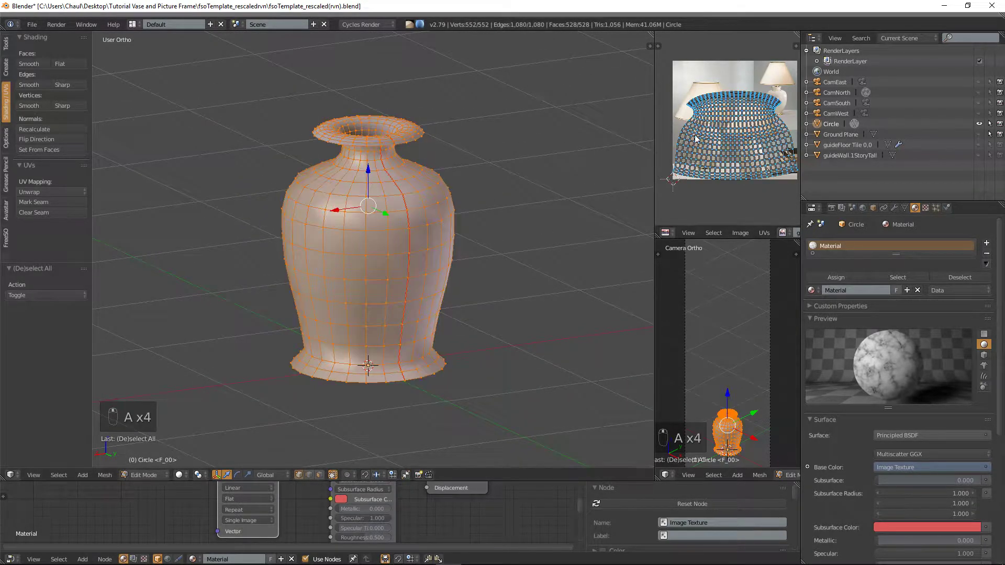
scroll(694, 135, "up", 1)
key("a")
key("a")
right_click(684, 123, "alt")
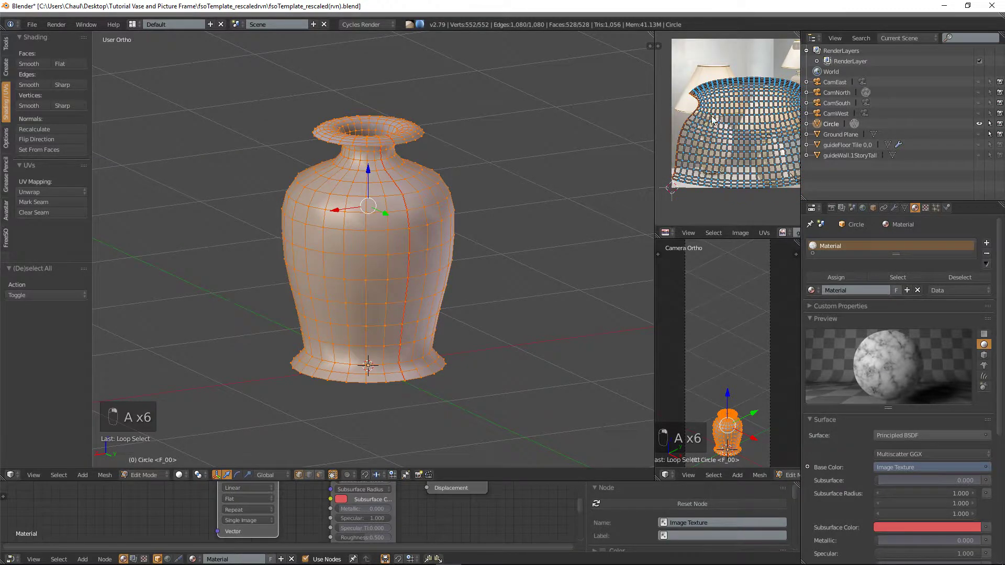
scroll(730, 137, "down", 3)
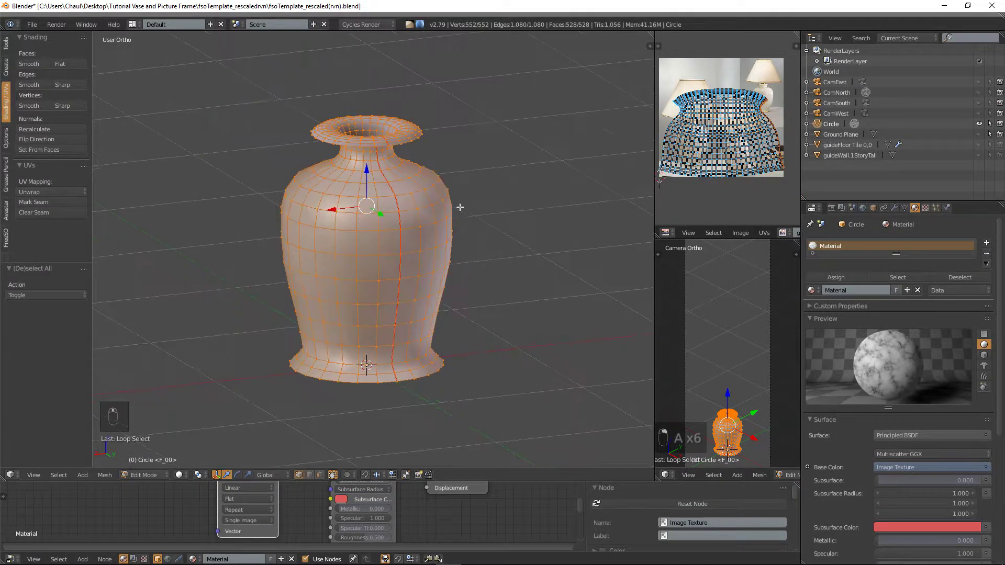
key("a")
right_click(401, 216, "alt")
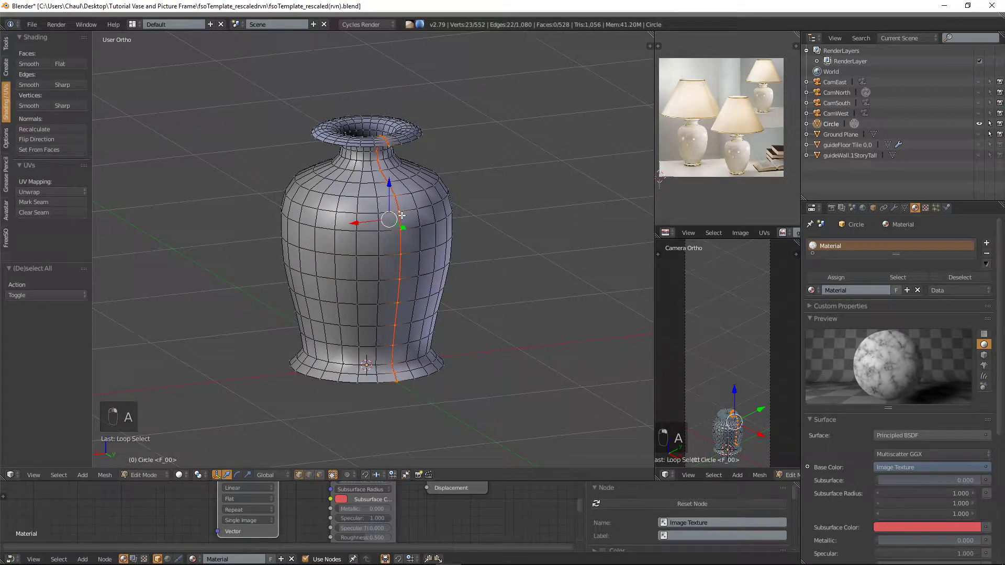
key("a")
key("a")
key("a")
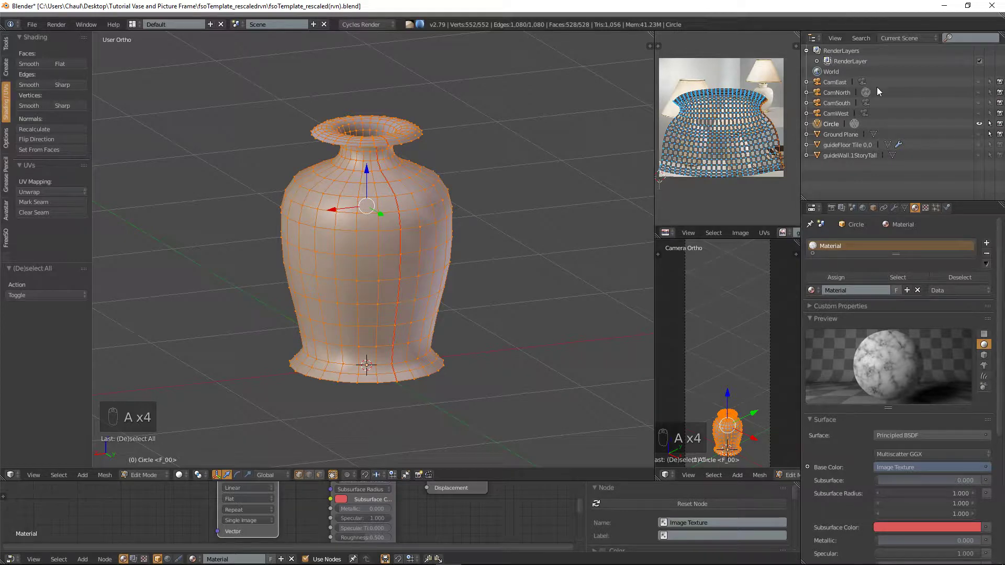
- Enlarge the UV editor in width and height and show its UV Squares tools
left_click_drag(654, 132, 526, 131)
left_click_drag(658, 232, 658, 347)
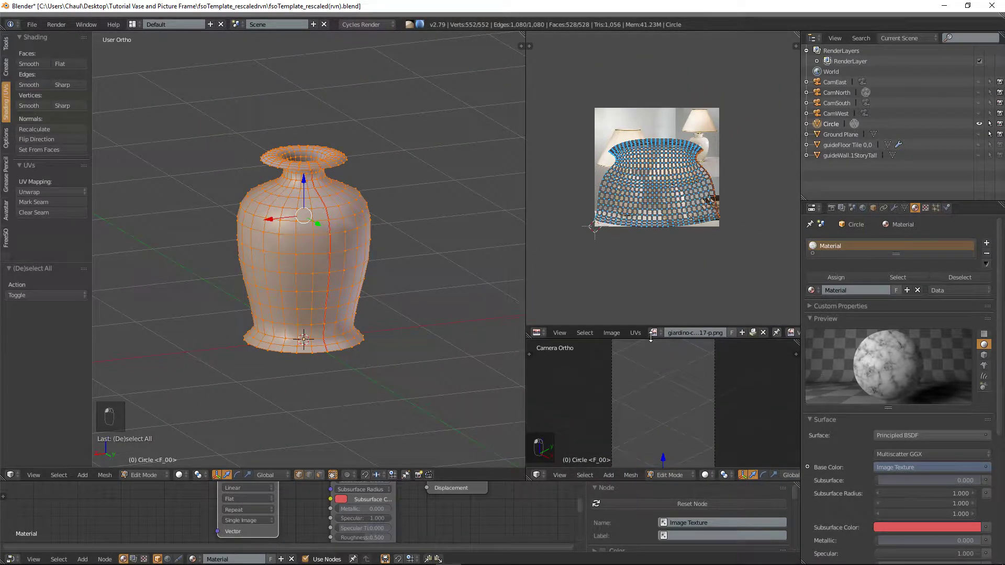
scroll(671, 163, "up", 1)
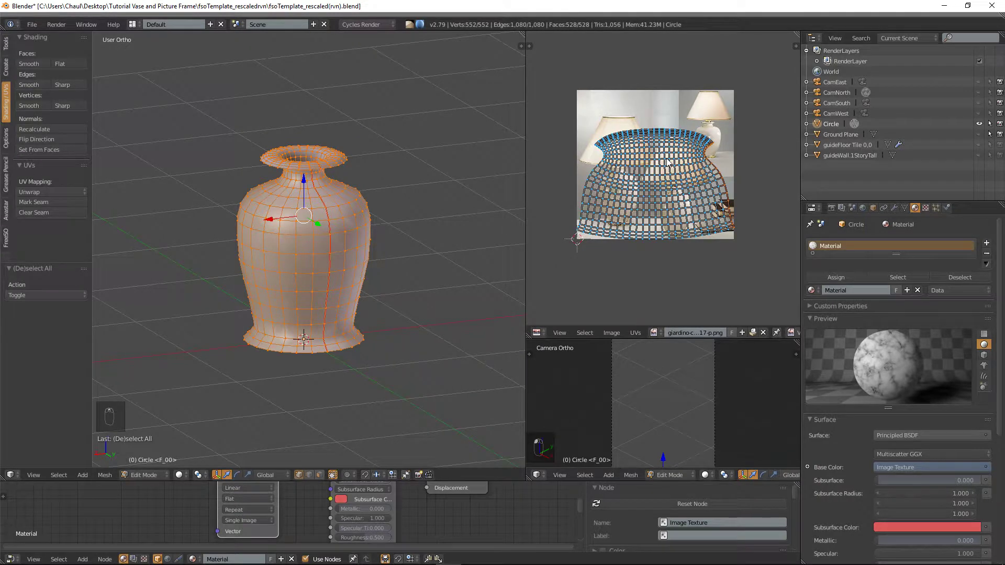
key("t")
left_click(532, 140)
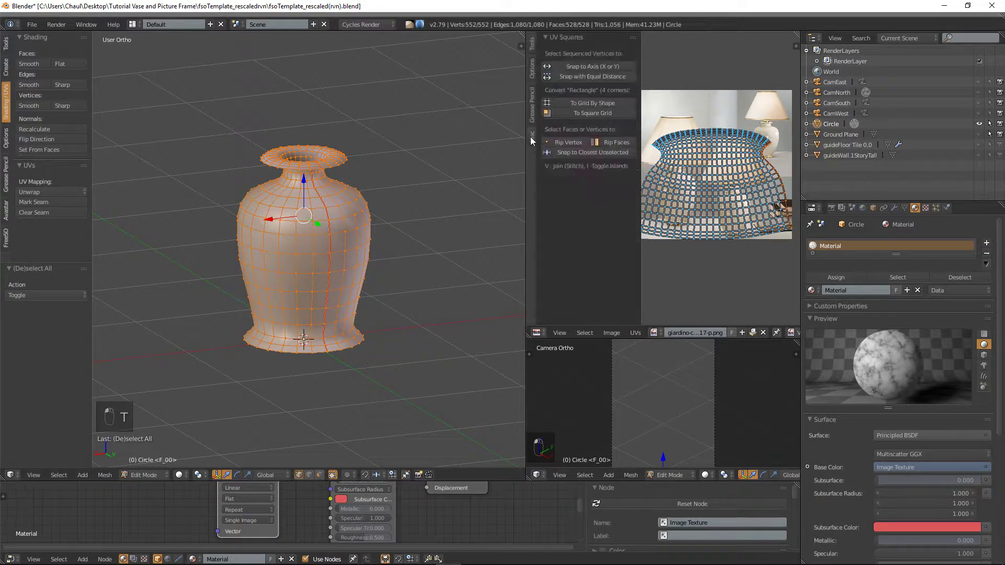
- Select all of the vase's UVs and straighten them with UV Squares' To Grid By Shape
key("a")
key("a")
key("a")
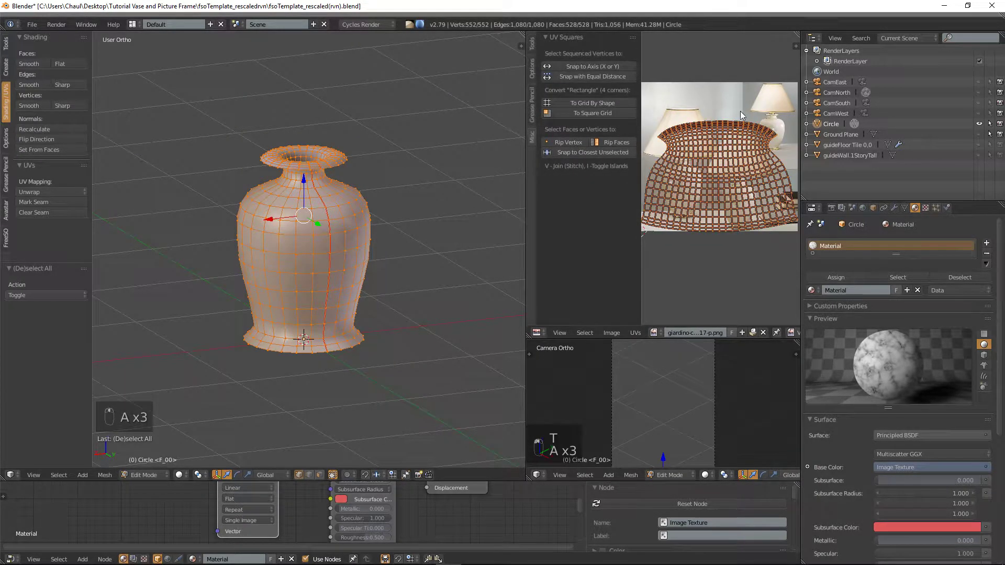
left_click(598, 103)
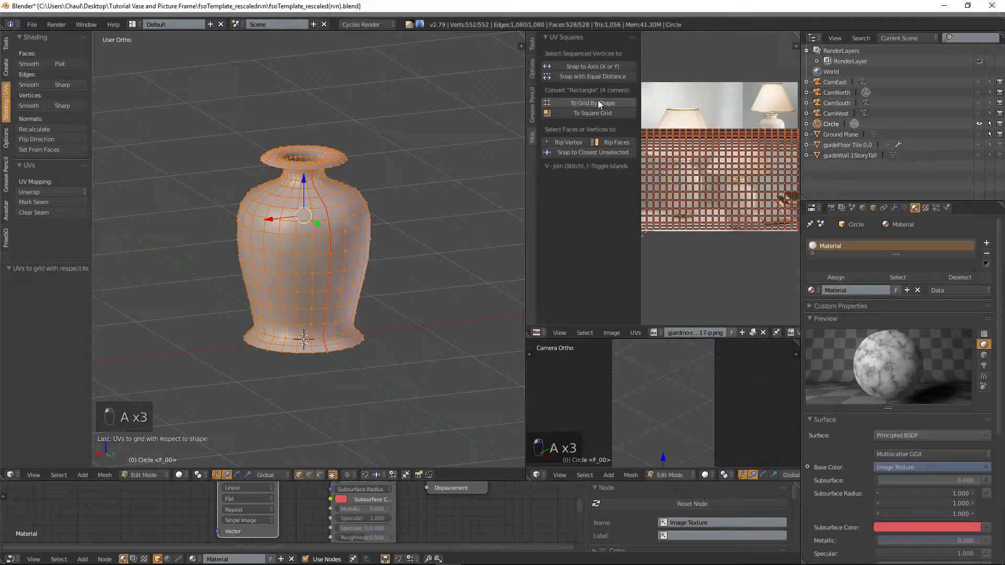
- Scale the straightened UV grid down uniformly to 0.964
scroll(755, 183, "down", 1)
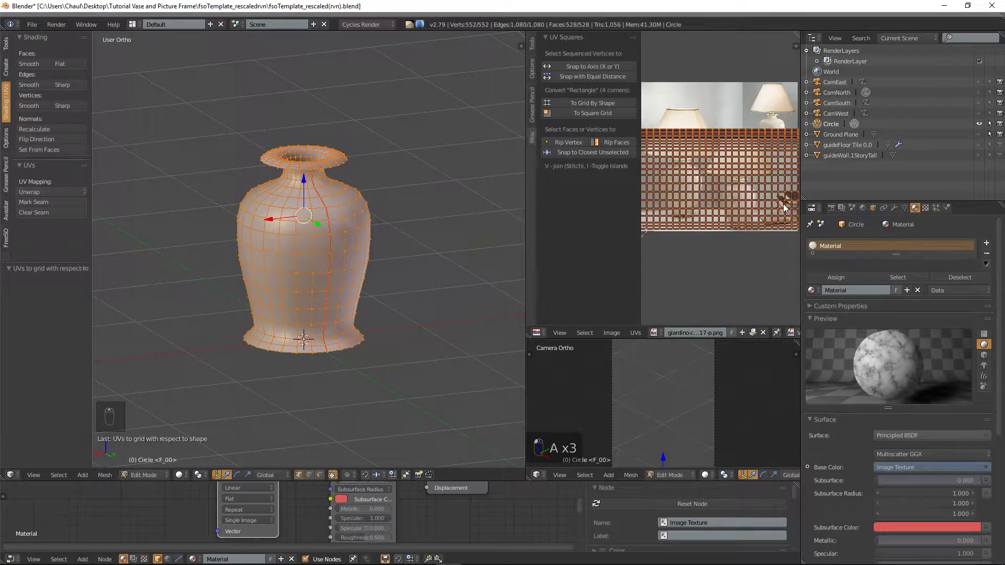
key("s")
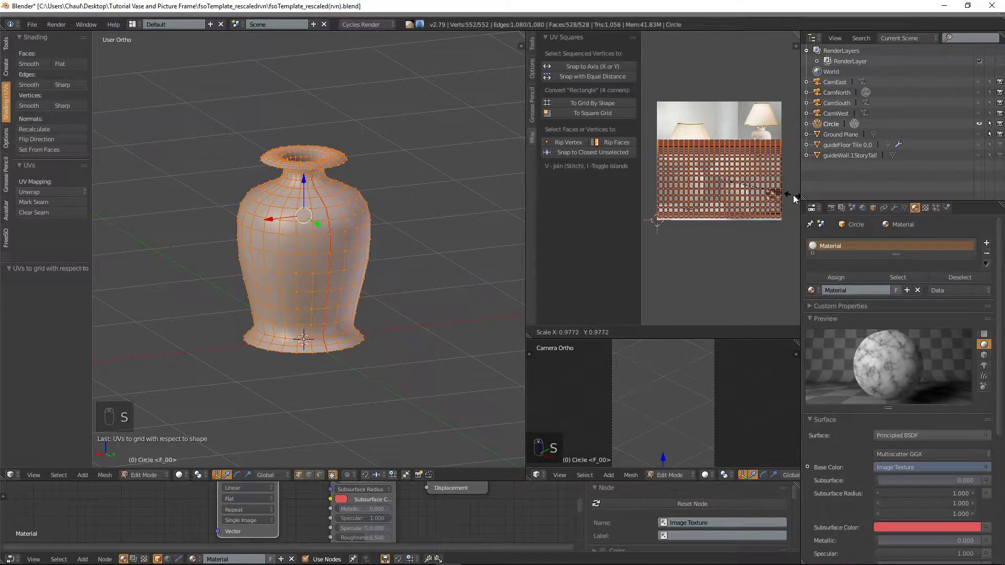
left_click(792, 194)
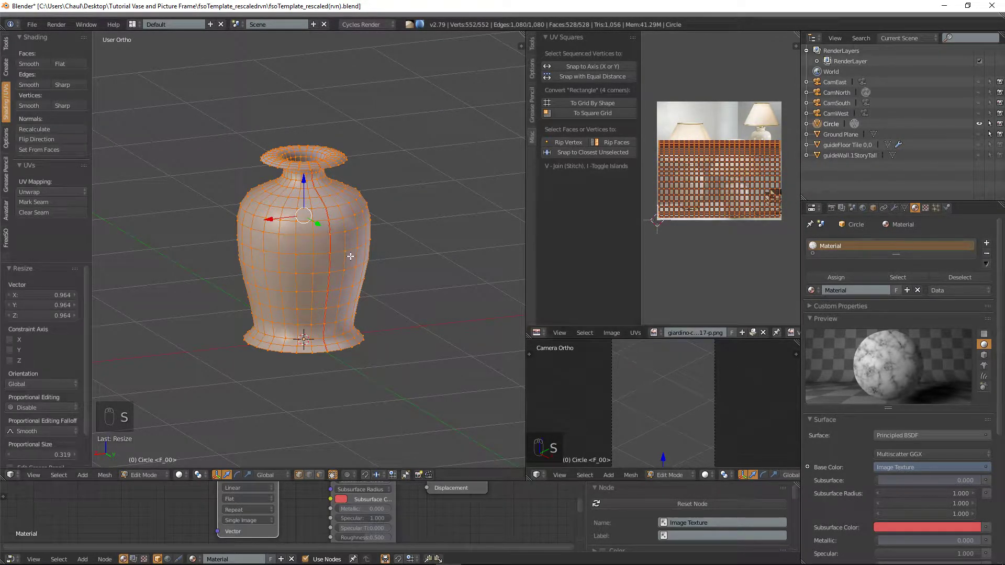
- Enlarge the node editor again and set the 3D view to Rendered shading to show the marble vase
middle_click_drag(299, 325, 396, 331)
scroll(445, 322, "up", 1)
scroll(286, 505, "down", 5)
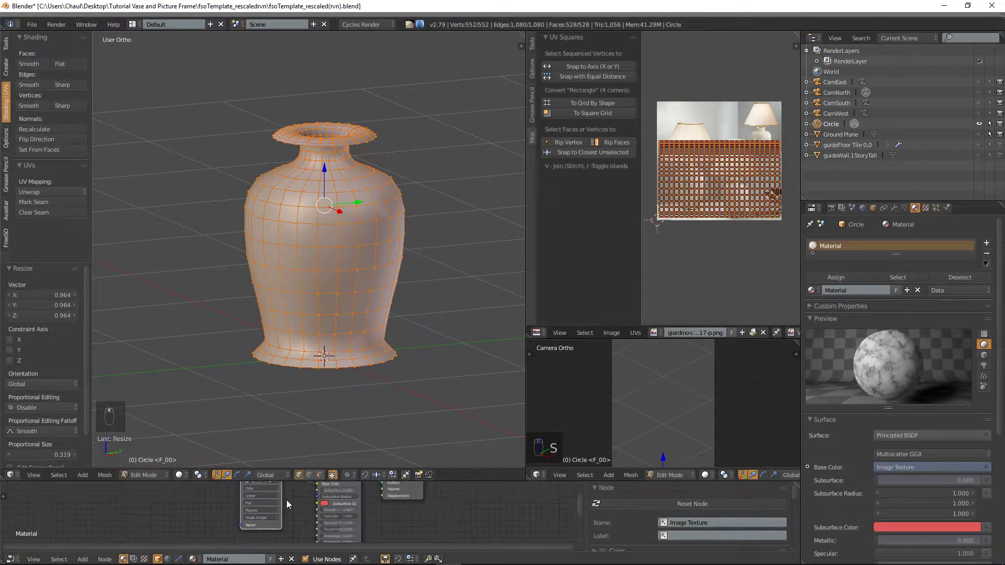
left_click_drag(643, 328, 644, 221)
left_click_drag(517, 480, 520, 281)
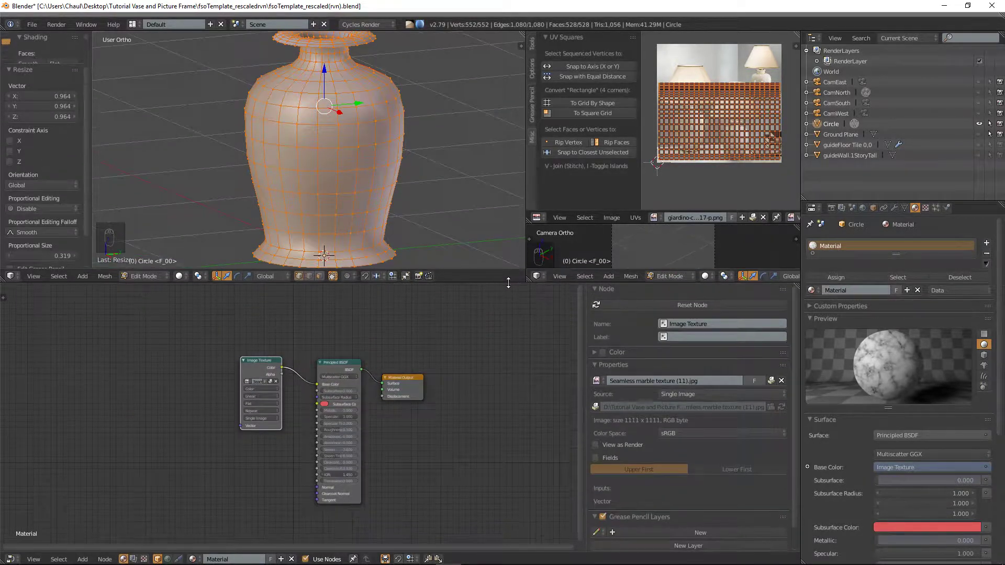
left_click(179, 275)
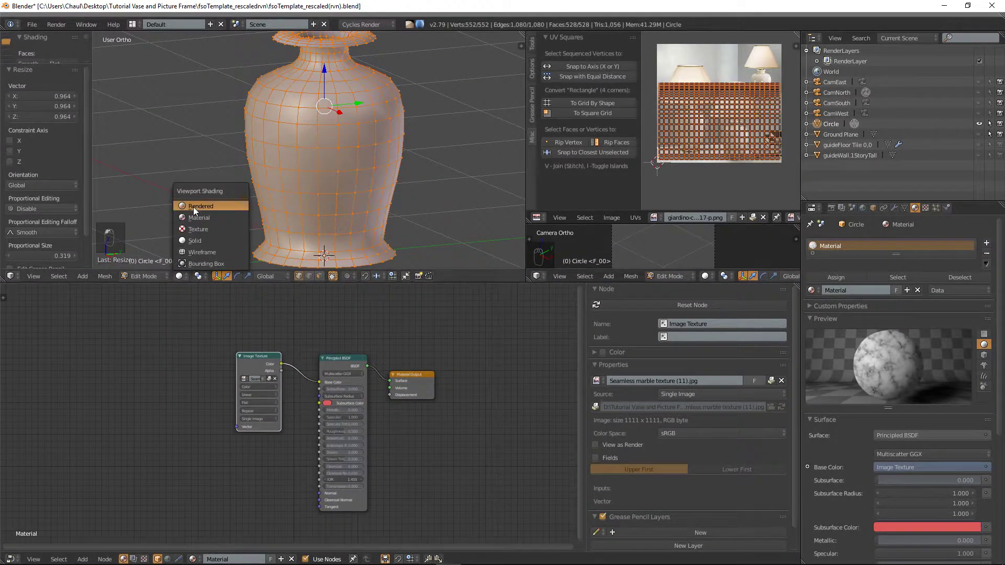
left_click(189, 204)
scroll(320, 158, "down", 1)
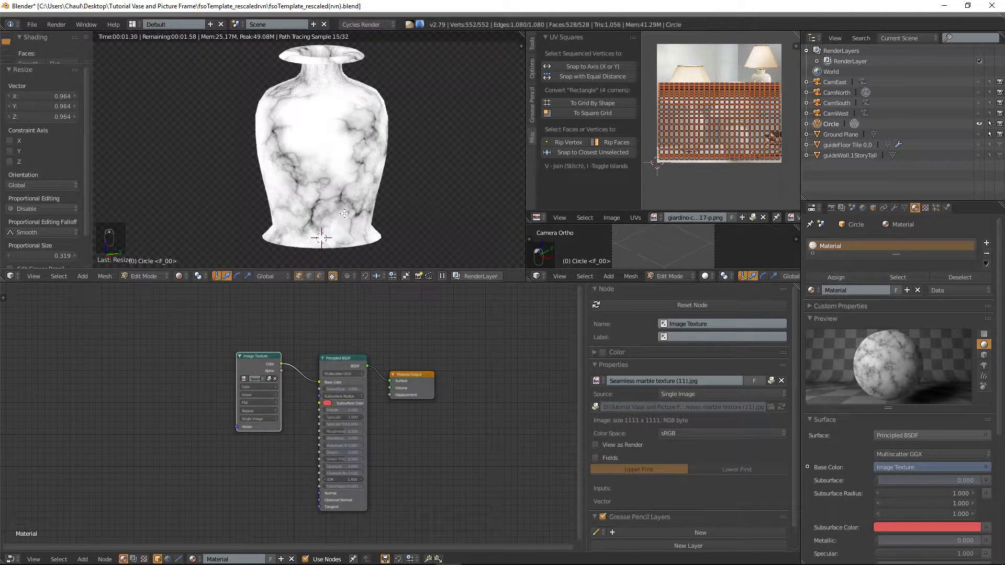
- Lower the Principled BSDF's Roughness to about 0.117 and move the Image Texture node closer to it
scroll(457, 478, "up", 2)
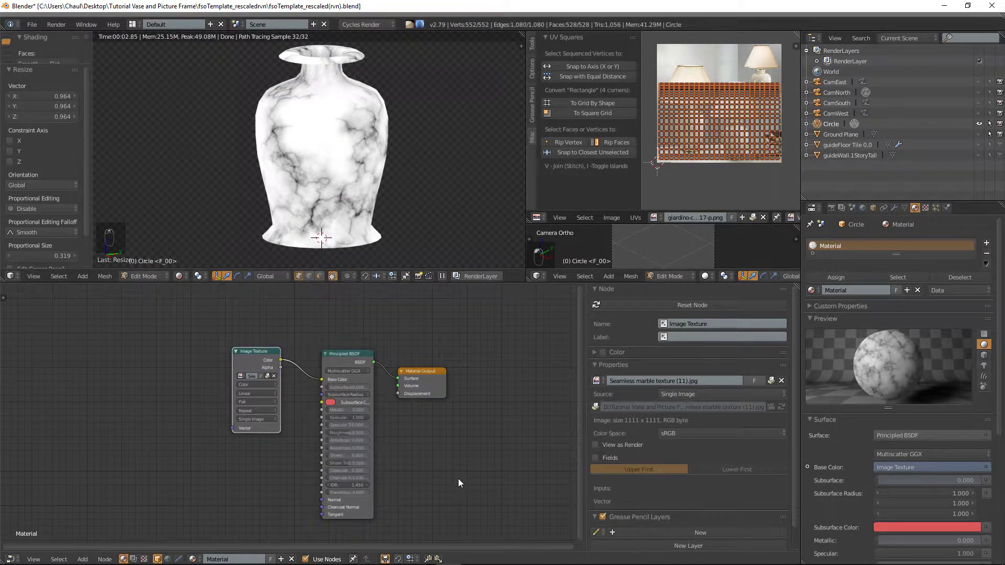
left_click_drag(371, 435, 352, 436)
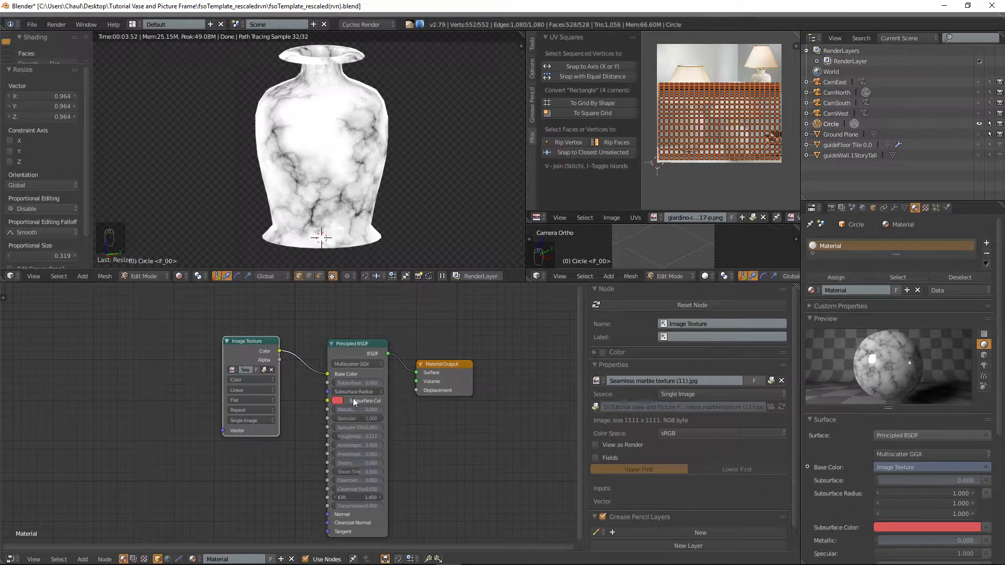
mouse_move(365, 418)
left_mouse_down()
mouse_move(338, 419)
mouse_move(366, 419)
left_mouse_up()
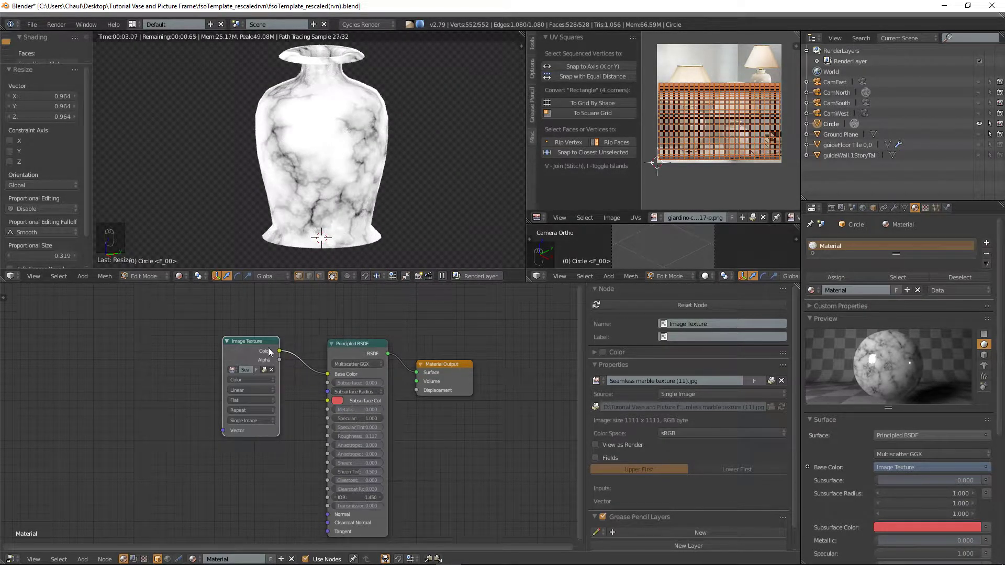
left_click_drag(271, 354, 288, 355)
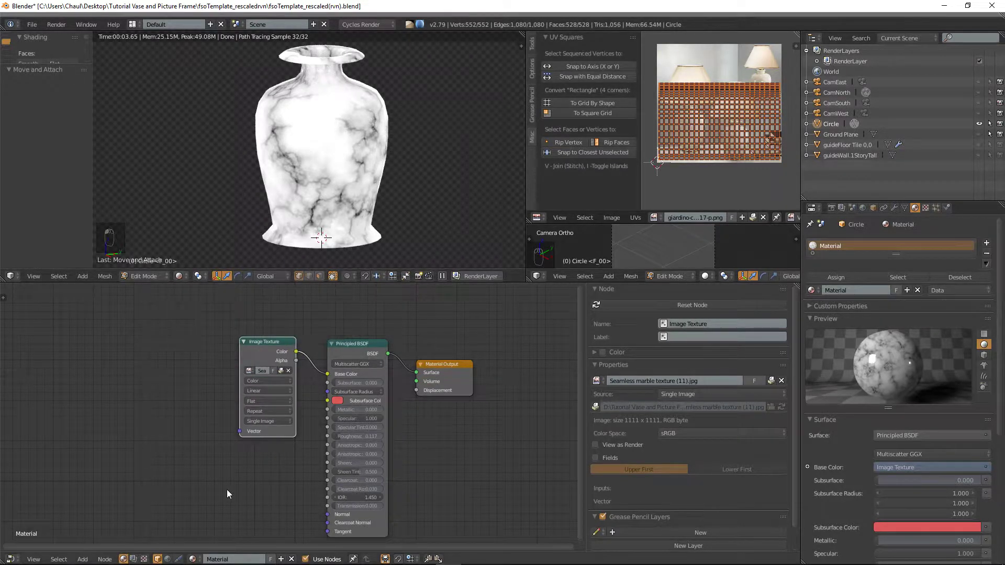
- In the world nodes, replace the environment texture with Soft_5DaylightStudio.exr from the Substance Painter environments Studio folder, browsing with thumbnails
left_click(168, 559)
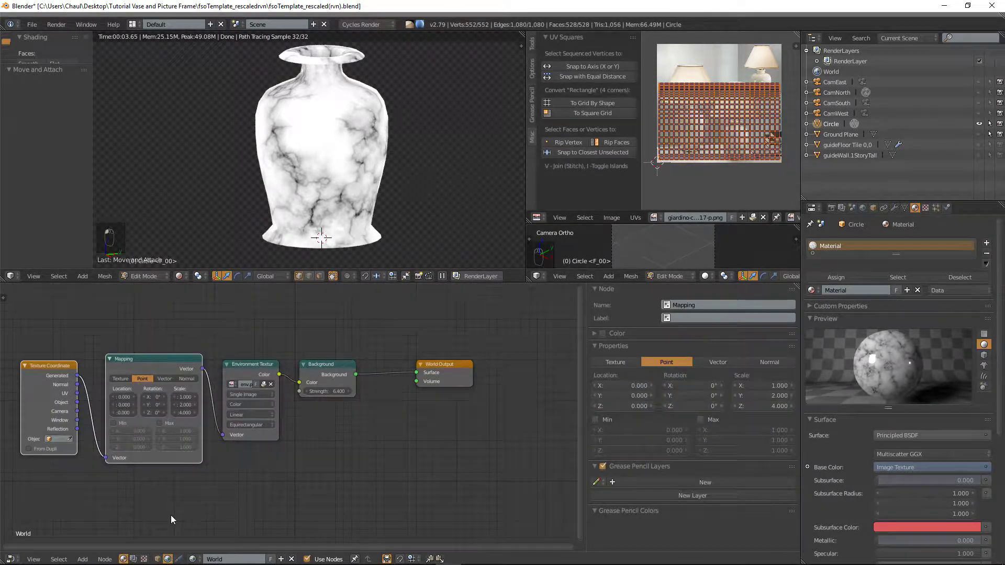
middle_click_drag(170, 519, 200, 522)
left_click(293, 388)
left_click(293, 388)
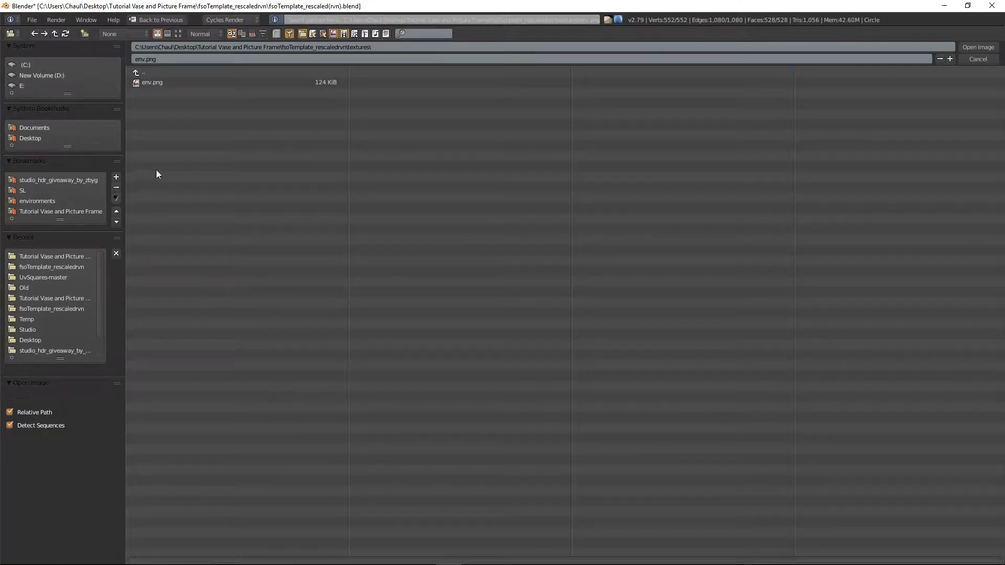
left_click(48, 200)
left_click(152, 103)
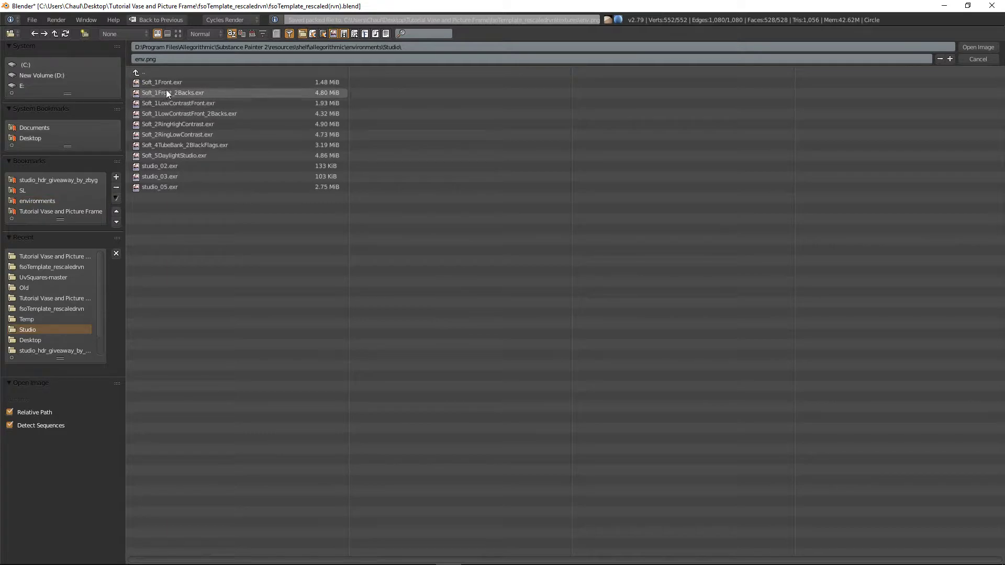
left_click(181, 34)
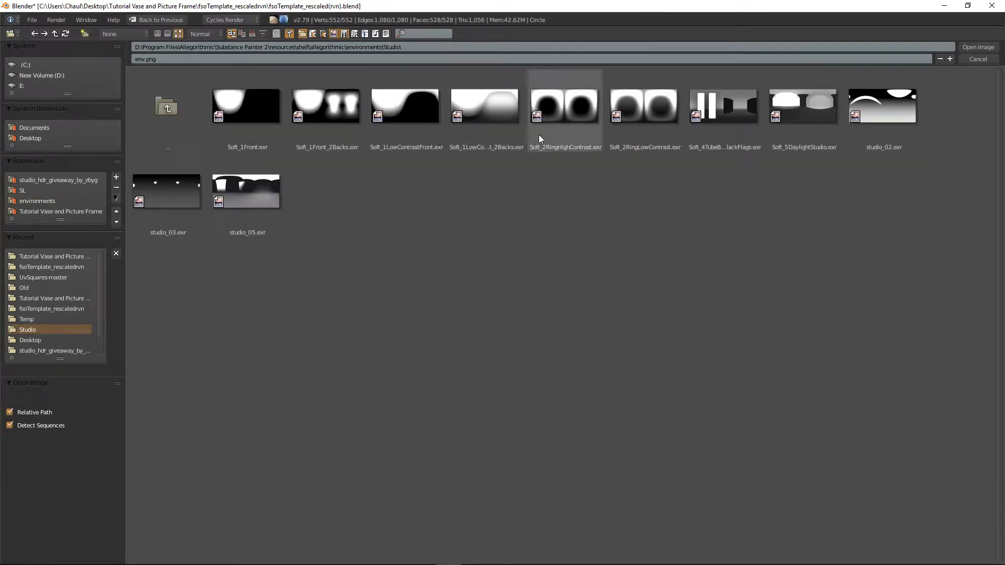
double_click(788, 131)
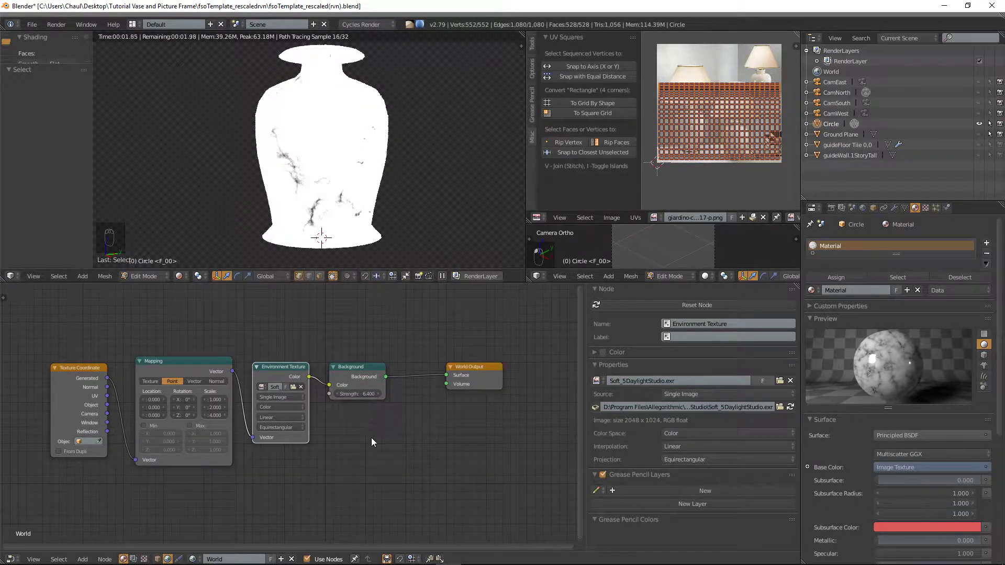
- Set the world Background node's Strength to 1
scroll(371, 437, "up", 1)
left_click(381, 393)
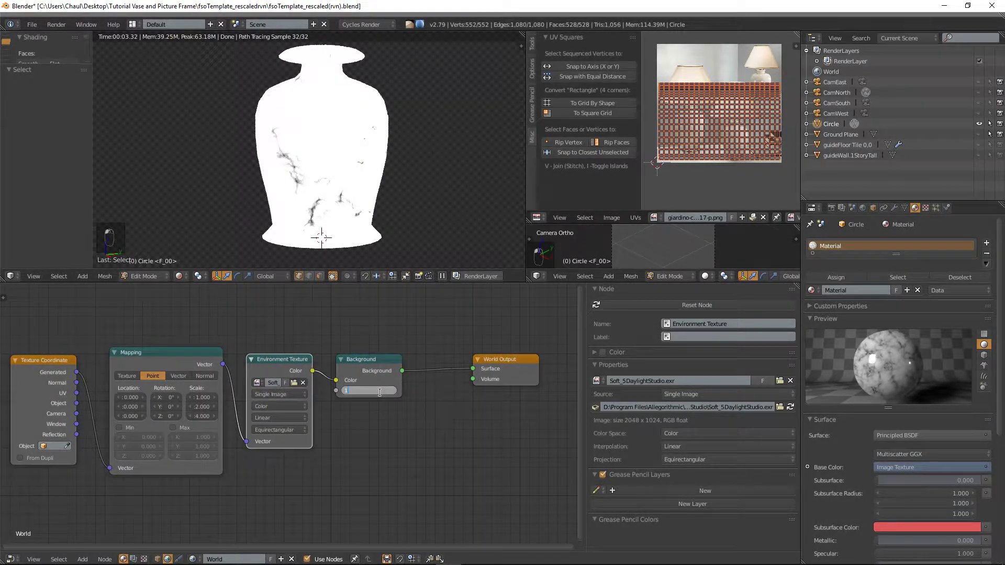
key("Return")
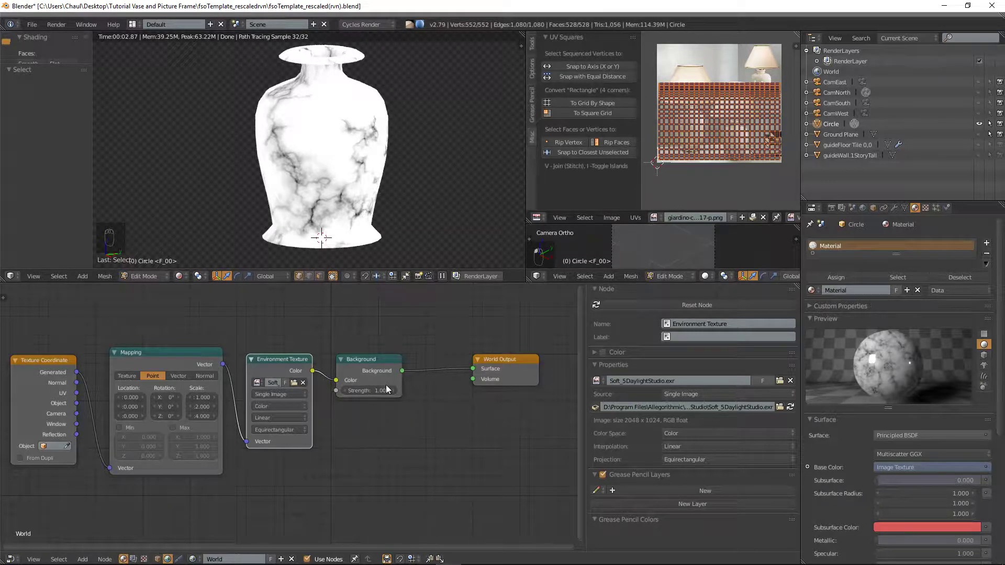
- Enlarge the 3D view and turn off the world's Ambient Occlusion, checking the rendered vase from other angles
left_click_drag(314, 283, 215, 347)
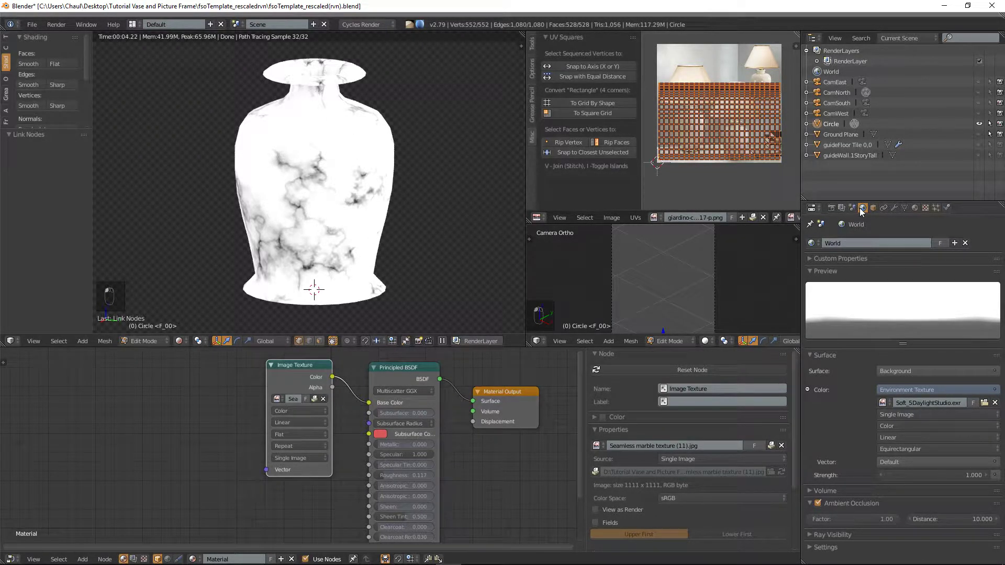
left_click(817, 503)
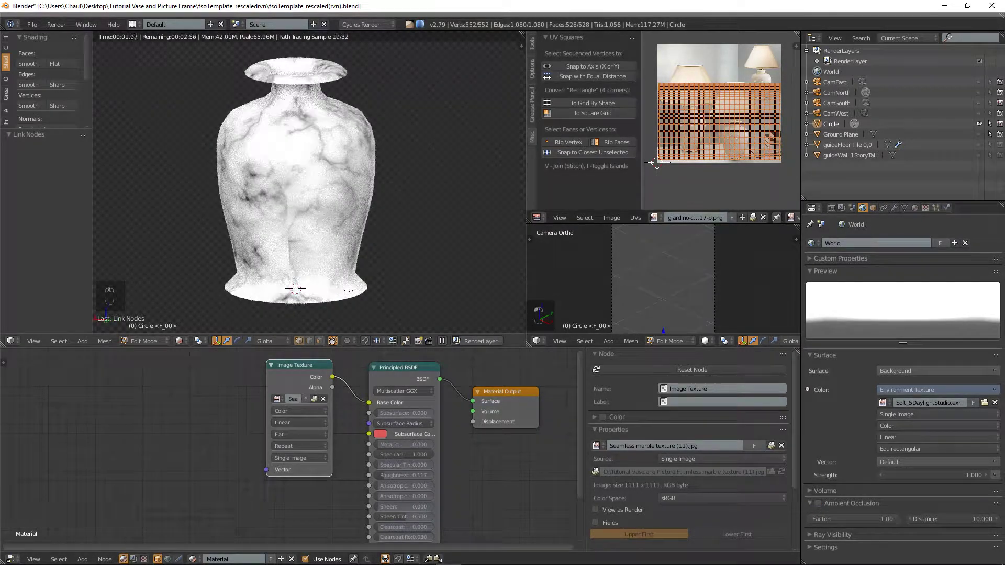
middle_click_drag(224, 241, 340, 264)
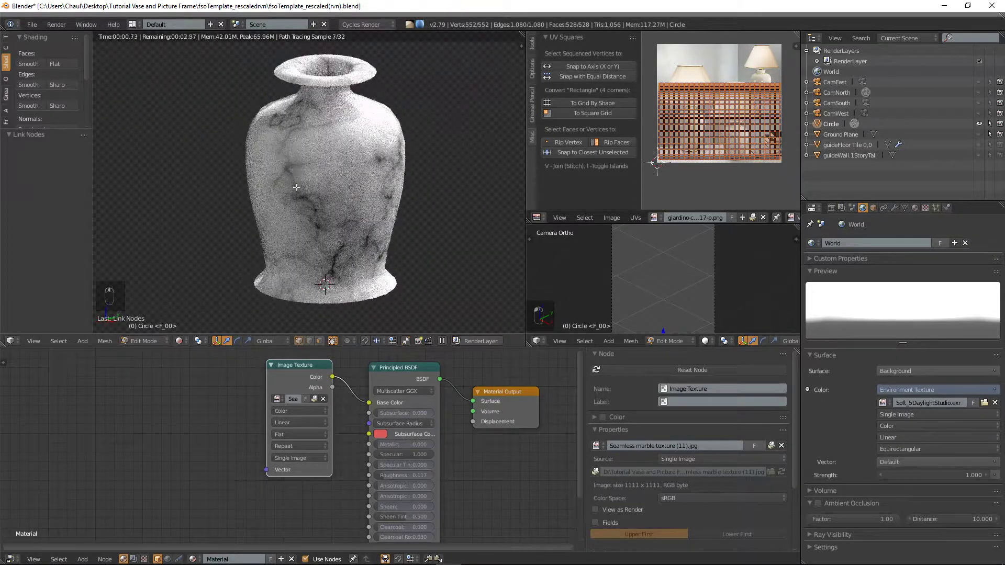
scroll(319, 187, "down", 1)
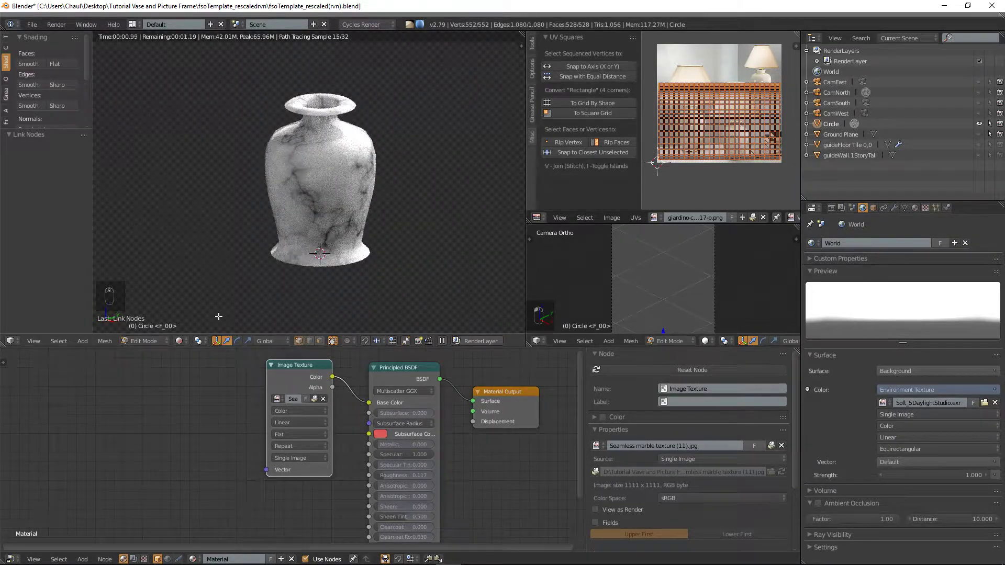
- Switch the 3D view to Solid shading and return the vase to Object Mode
left_click(179, 341)
left_click(190, 307)
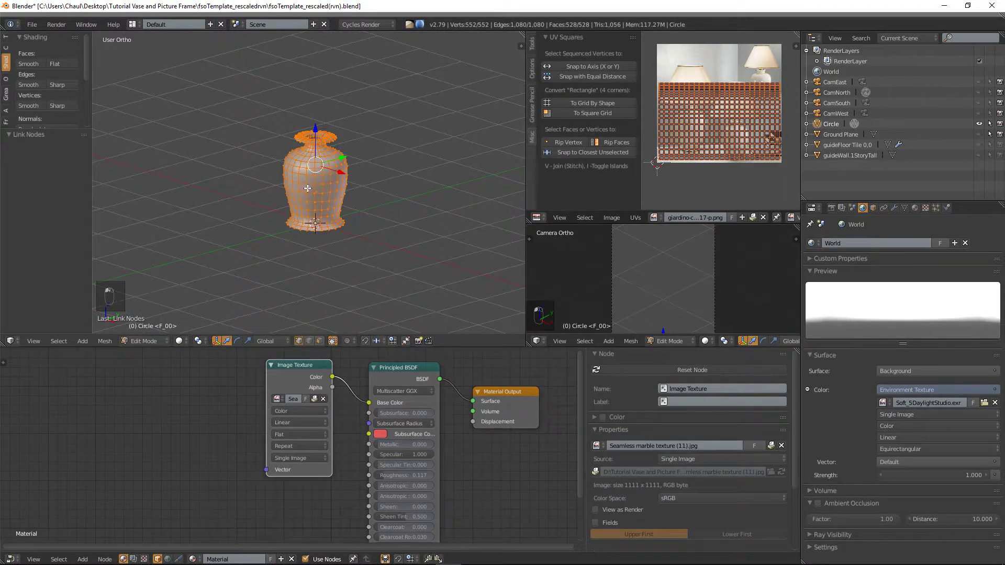
key("Tab")
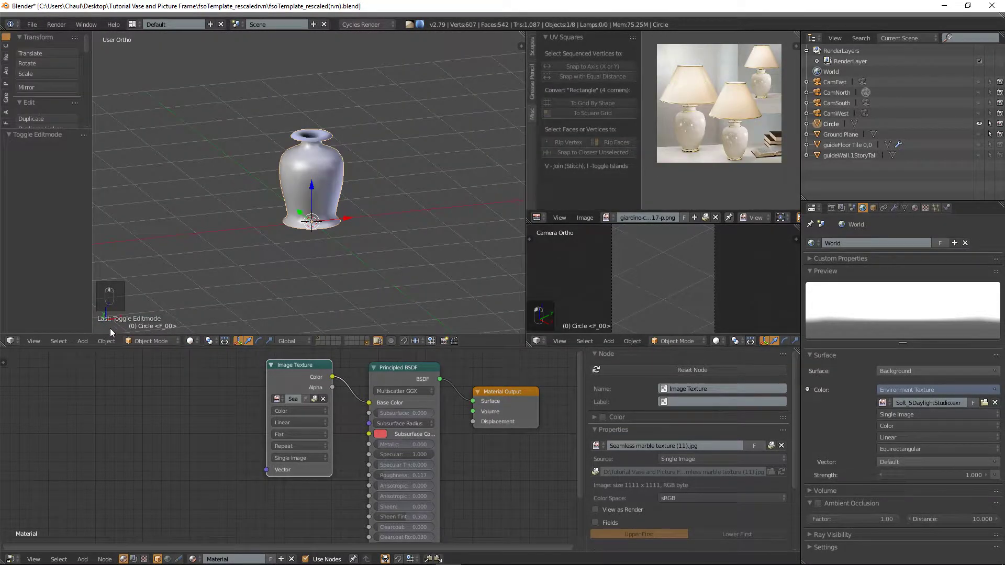
- Add a plane and move it up about 0.9 on Z and about -1.3 on Y, clear of the vase
left_click(85, 344)
mouse_move(87, 331)
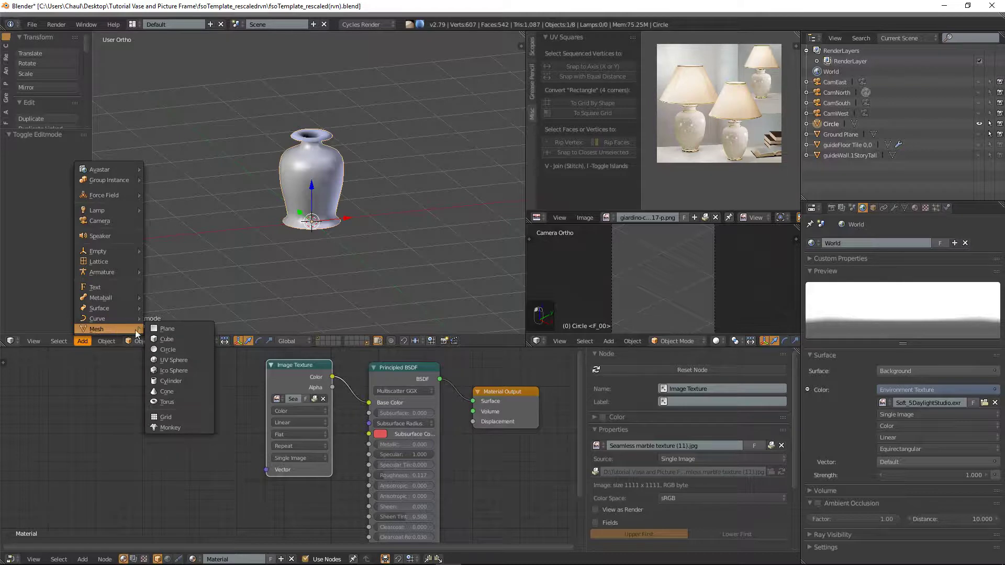
left_click(160, 329)
key("s")
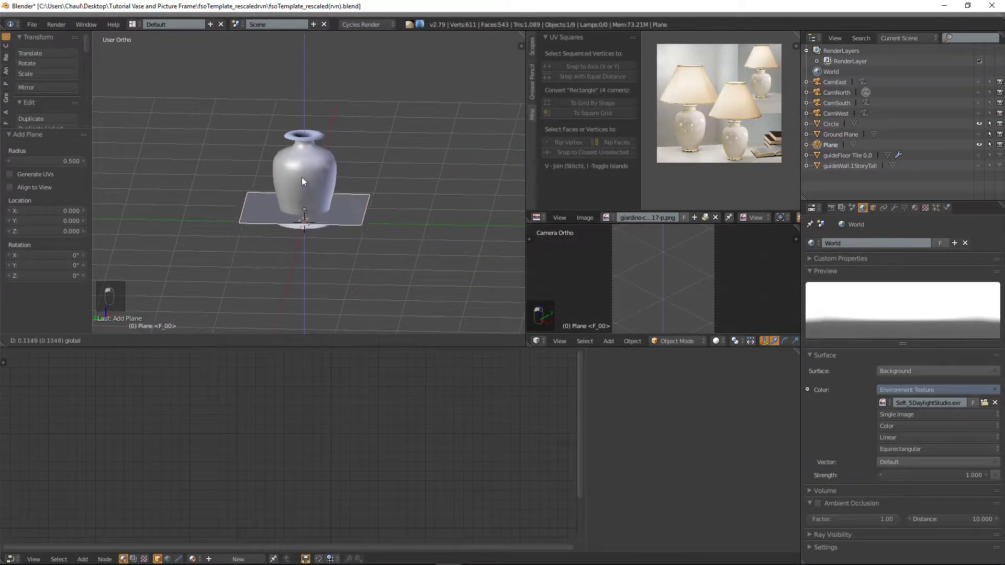
left_click(303, 99)
key("g")
key("y")
left_click(436, 122)
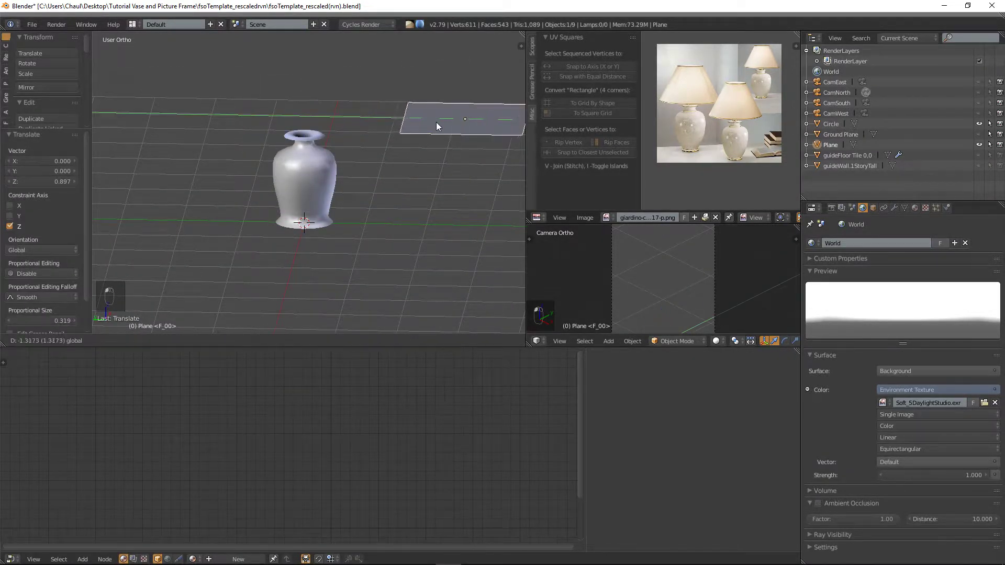
- Rotate the plane around the X axis until it stands tilted toward the vase, and scale it up by about 1.3
middle_click_drag(435, 121, 465, 149)
key("r")
key("z")
key("y")
key("x")
left_click(396, 209)
key("r")
key("x")
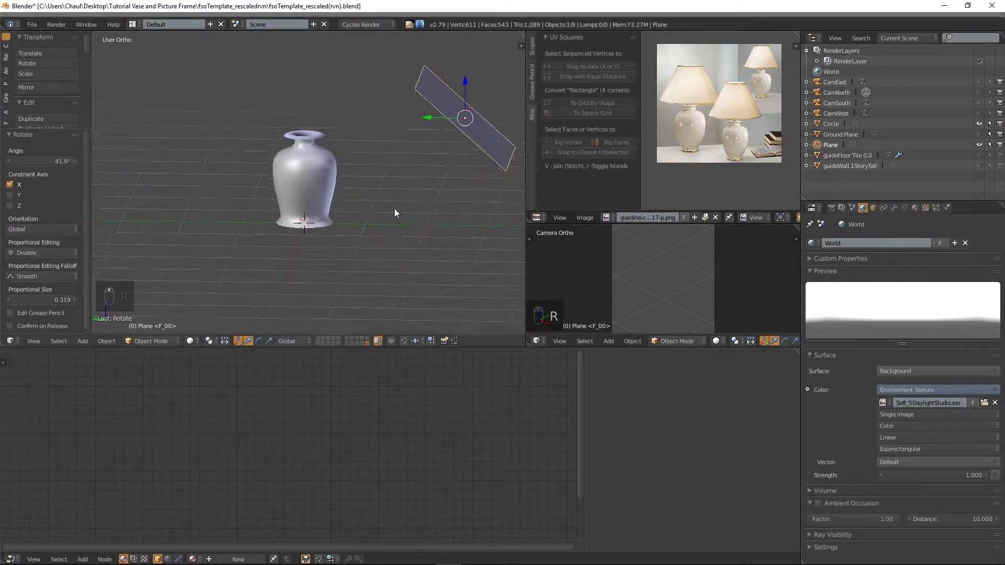
left_click(419, 218)
middle_click_drag(419, 217, 419, 226)
key("s")
left_click(413, 293)
- Give the plane a new material and delete its Diffuse BSDF node
left_click(914, 208)
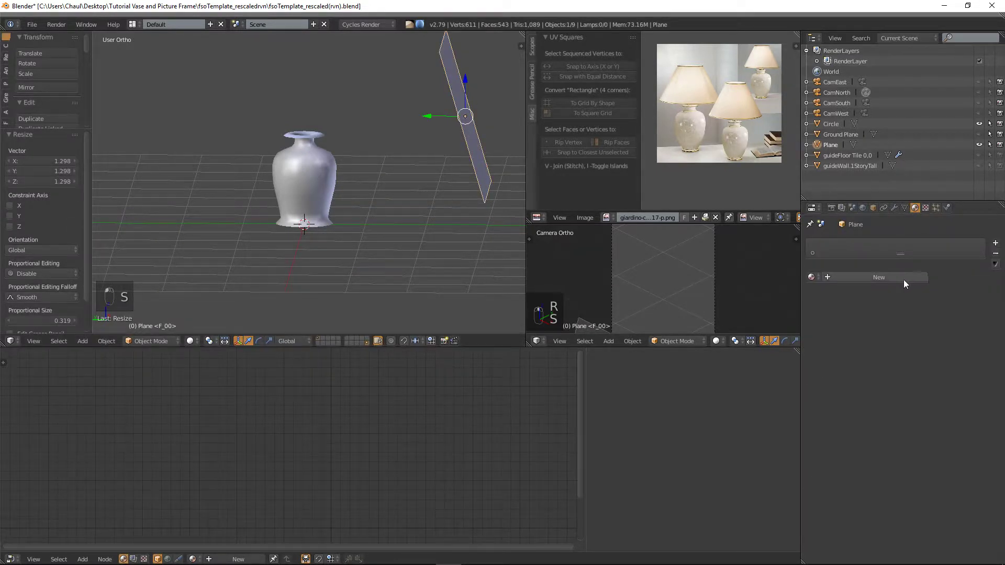
left_click(898, 277)
left_click(364, 390)
key("Up")
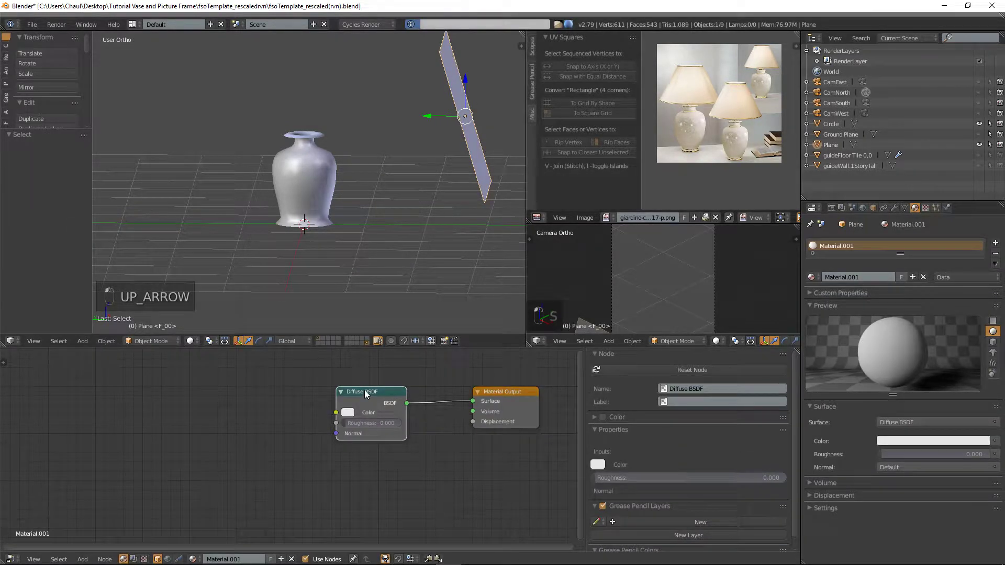
key("Delete")
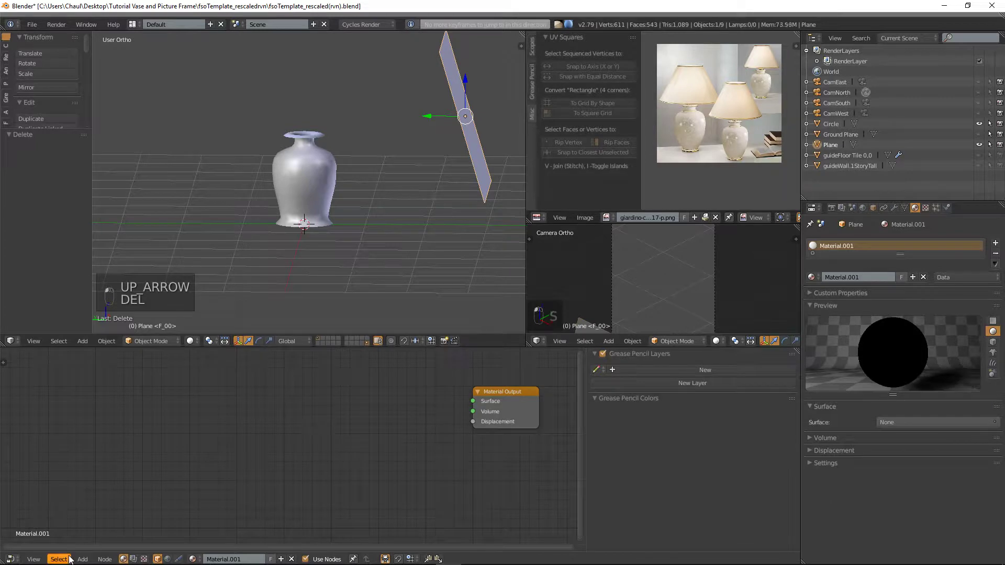
- Add an Emission node and connect it to the Material Output's Surface input
left_click(82, 558)
left_click(85, 547)
type("em")
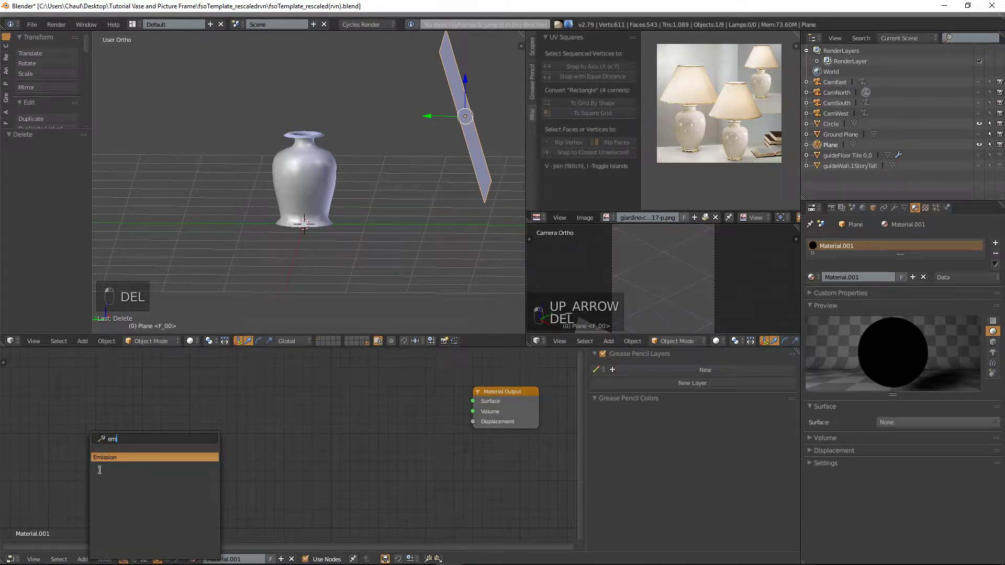
key("Return")
left_click(394, 398)
left_click_drag(393, 399, 472, 400)
- Show the vase in Rendered shading and set the plane's Emission Strength to 4
middle_click_drag(396, 249, 433, 250)
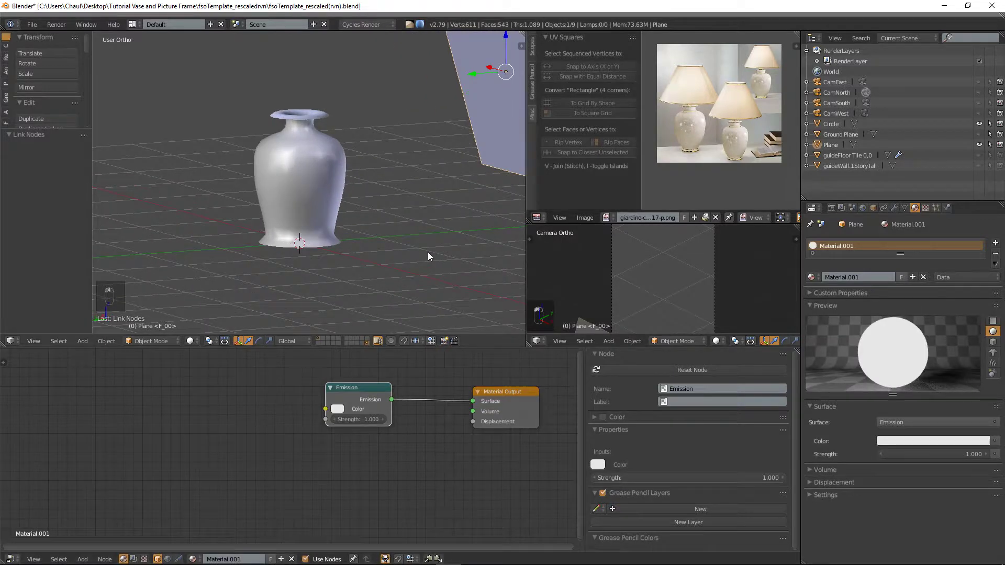
scroll(432, 255, "up", 1)
left_click(189, 341)
left_click(246, 270)
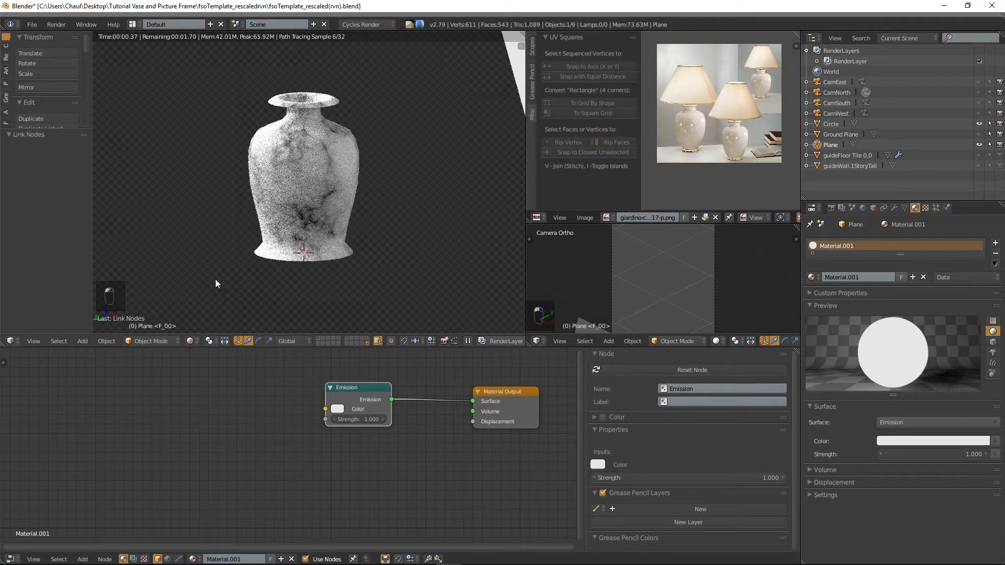
left_click(376, 418)
type("4")
key("Return")
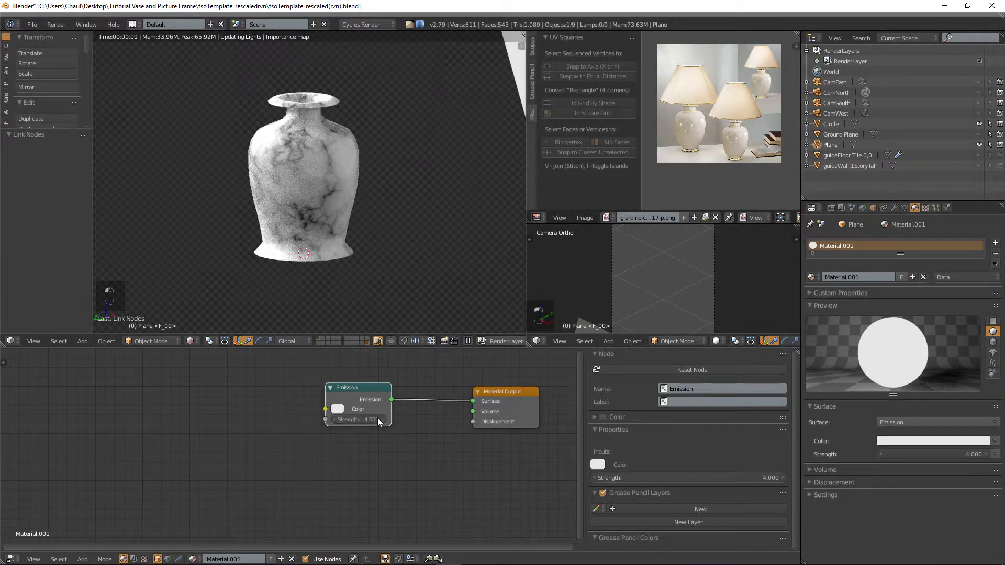
- Scale the emissive plane up uniformly by about 1.785
scroll(457, 197, "down", 3)
key("s")
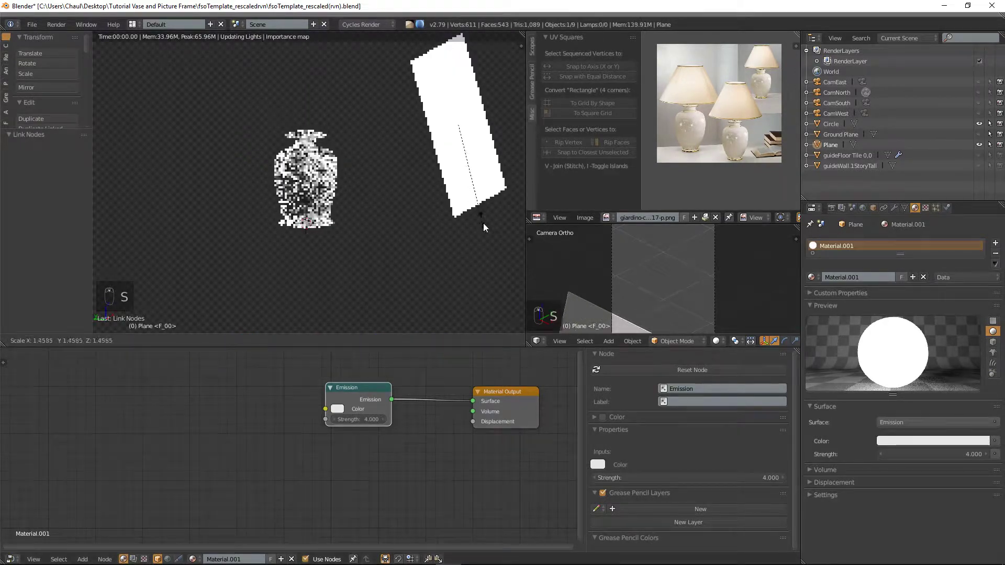
left_click(488, 245)
scroll(359, 250, "up", 2)
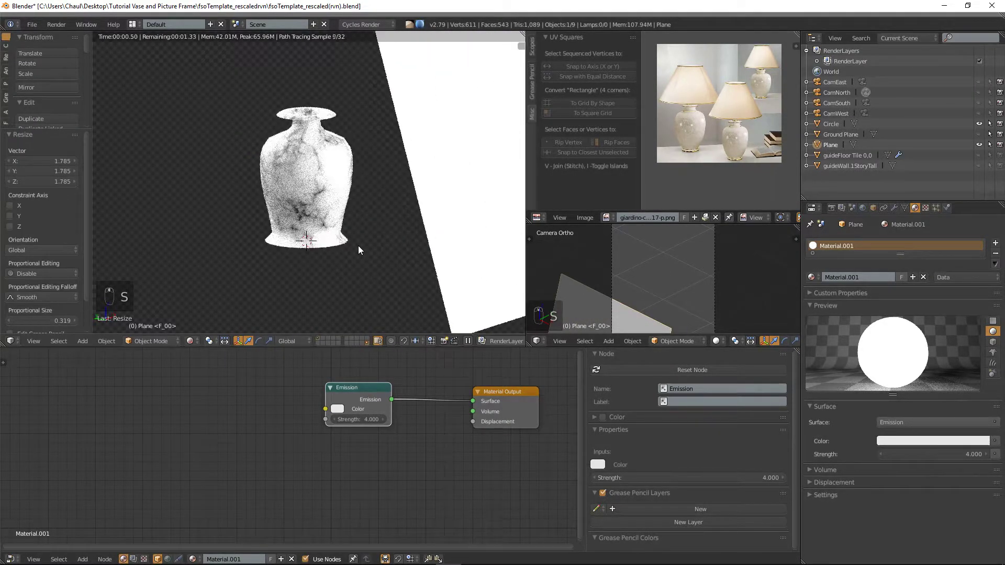
- Set the plane's Emission Strength to 3
left_click(346, 417)
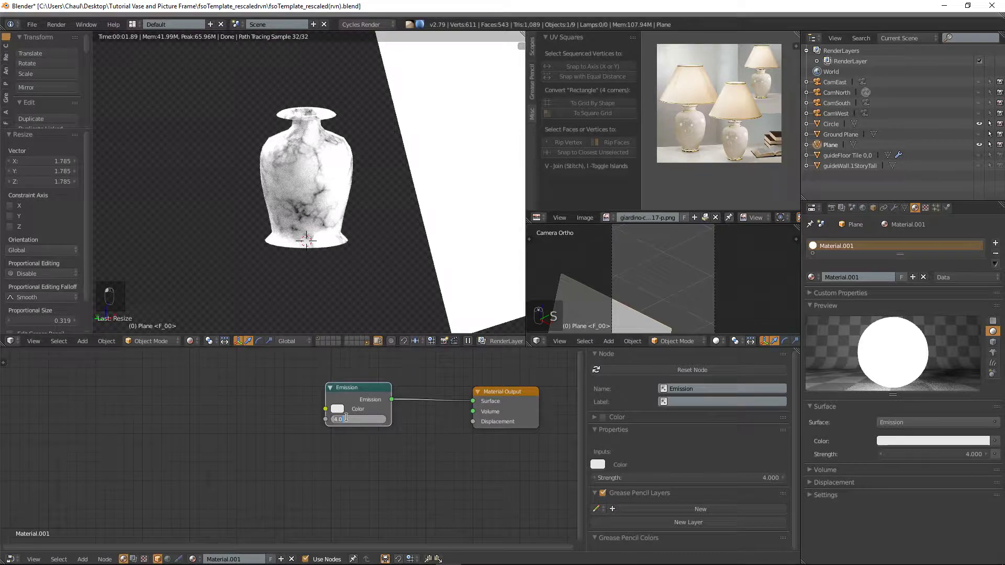
type("3")
key("Return")
- Move the emissive plane by about -0.064 on X, -0.439 on Y and 0.150 on Z
mouse_move(328, 274)
middle_mouse_down()
mouse_move(448, 262)
mouse_move(327, 263)
middle_mouse_up()
scroll(341, 234, "down", 2)
middle_click_drag(343, 231, 393, 212)
scroll(401, 209, "down", 4)
key("g")
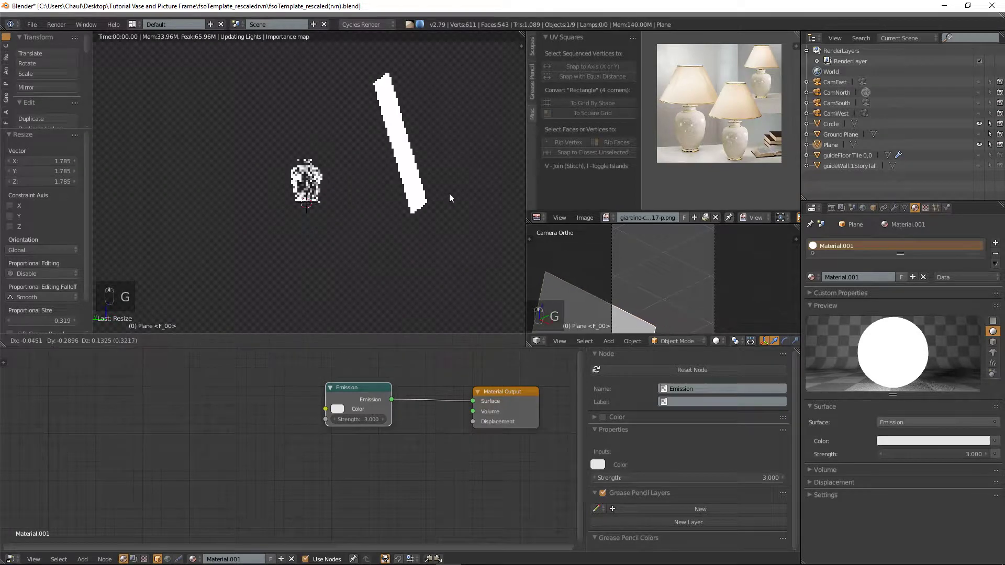
left_click(358, 227)
scroll(358, 227, "up", 3)
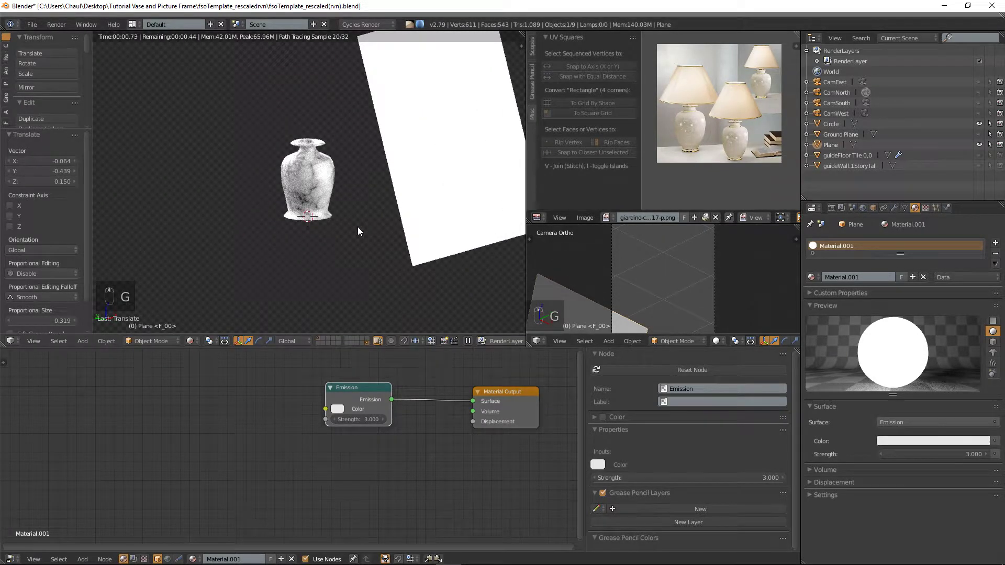
- Set the plane's Emission Strength to 3.5
middle_click_drag(358, 227, 271, 229)
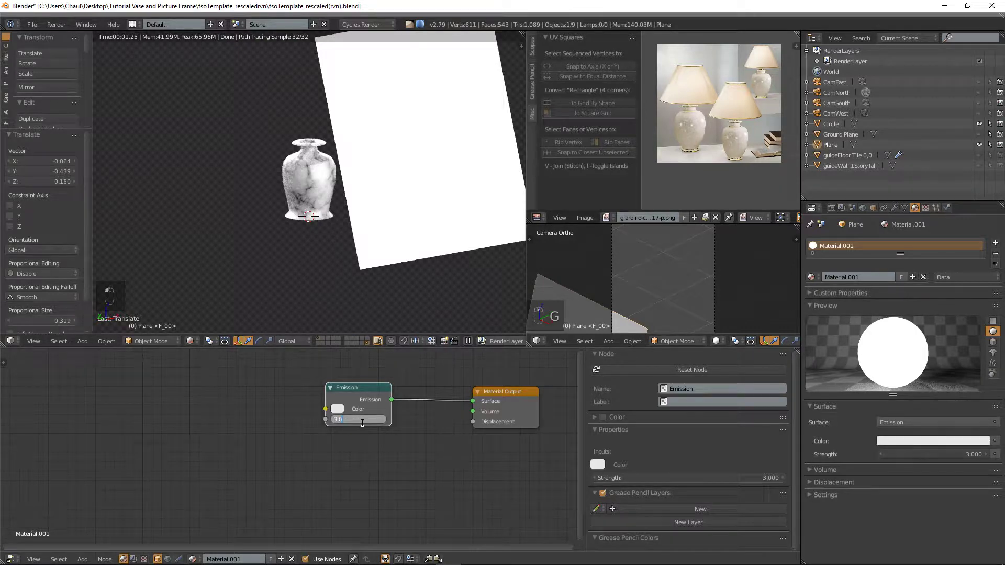
type("5")
key("Return")
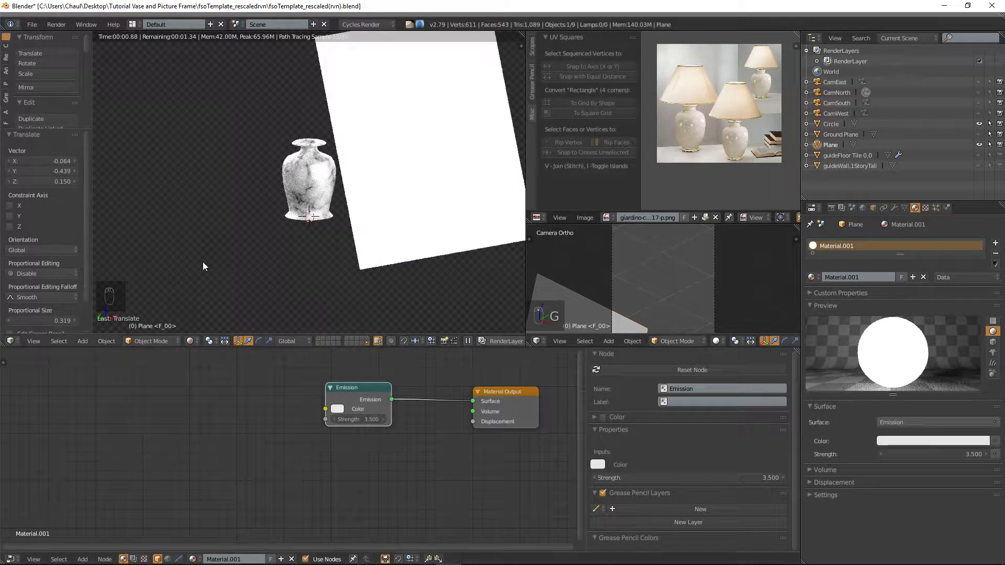
- Return the 3D view to Solid shading, select only the vase and frame it in the view
left_click(192, 341)
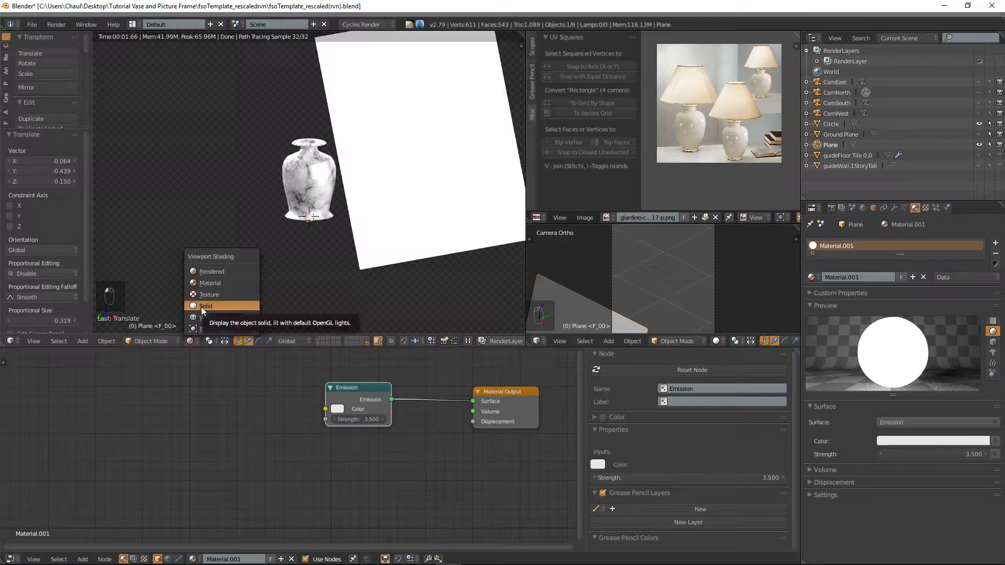
left_click(201, 307)
middle_click_drag(275, 194, 303, 182)
scroll(304, 182, "up", 1)
key("a")
right_click(303, 182)
key("KP_Decimal")
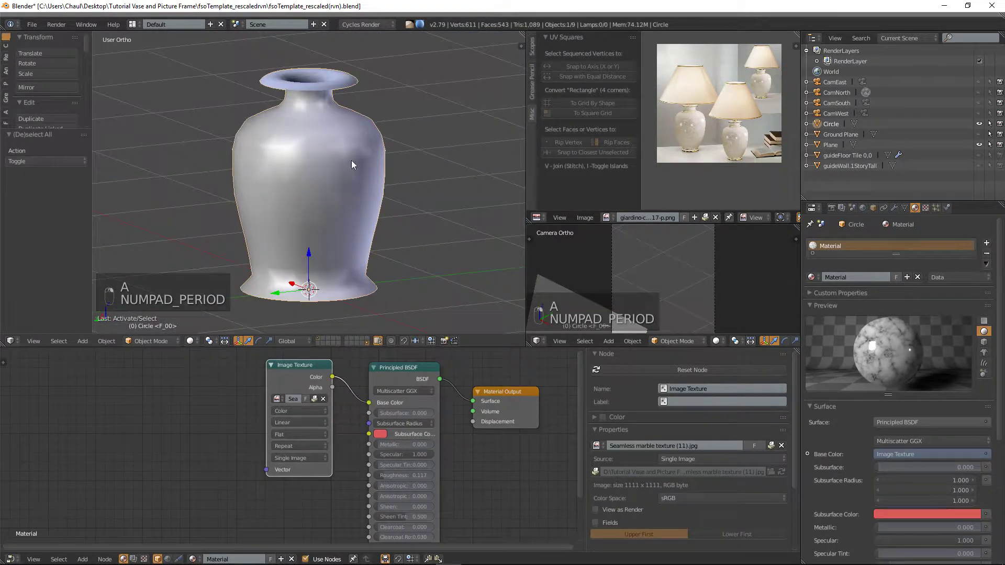
- Hide the image editor's tool shelf and enlarge the lamp reference to examine the vase base and its trim
scroll(702, 189, "up", 2)
key("t")
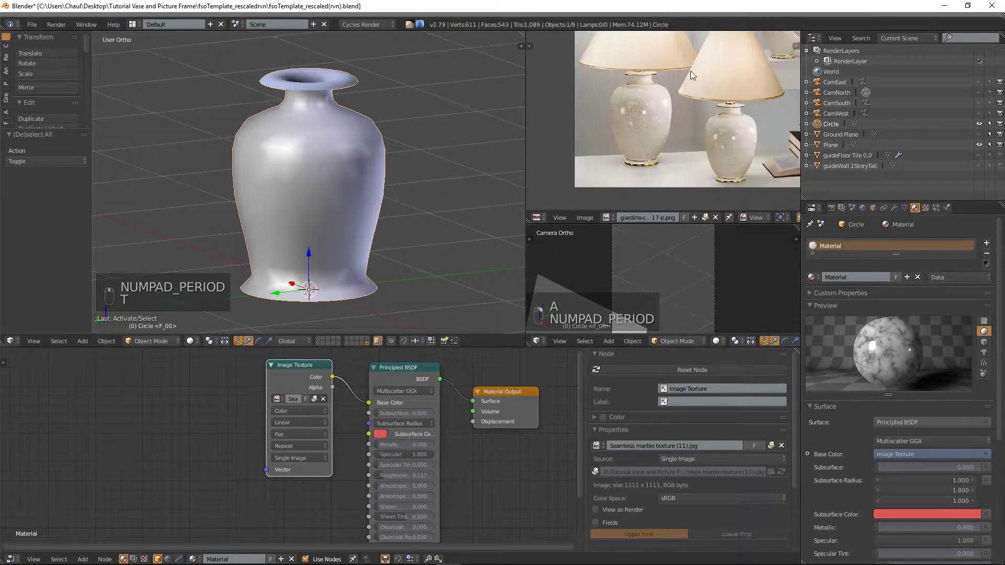
scroll(666, 167, "up", 2)
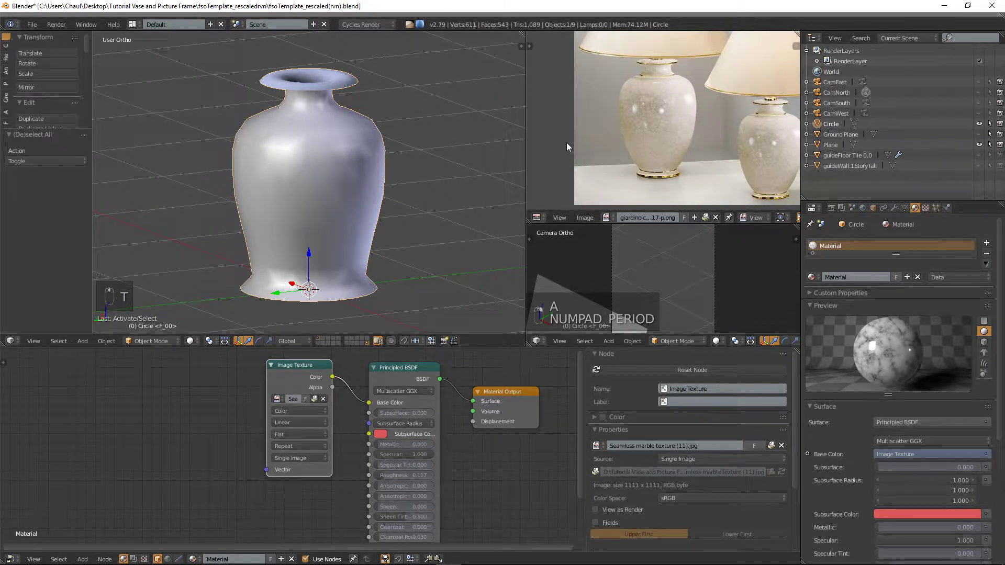
- Enter Edit Mode on the vase, add a second material slot with a new material and name it Gold
key("Tab")
middle_click_drag(386, 284, 377, 232, "shift")
scroll(377, 232, "up", 2)
middle_click_drag(353, 279, 353, 210, "shift")
scroll(351, 210, "up", 2)
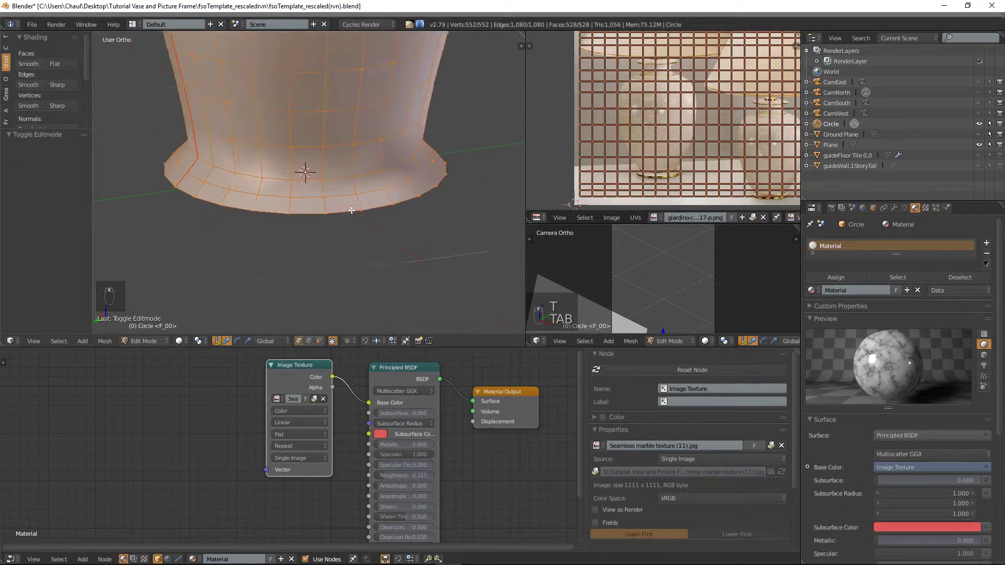
scroll(352, 211, "up", 1)
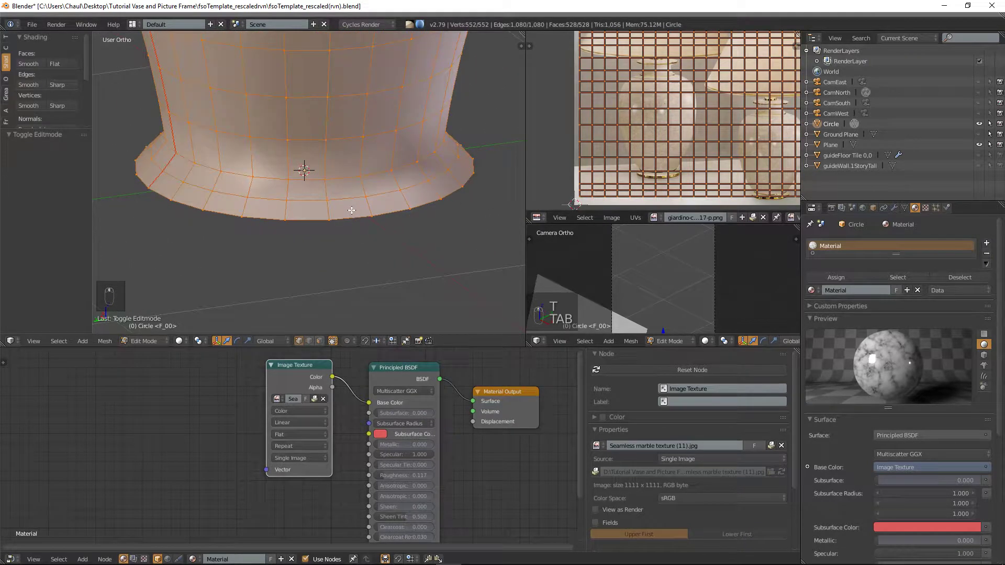
left_click(986, 245)
left_click(878, 313)
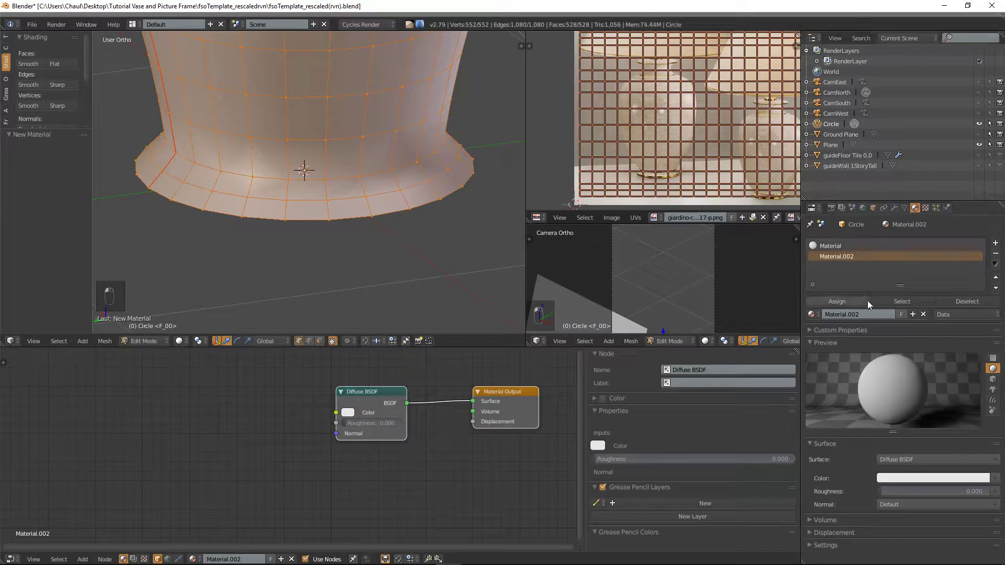
double_click(859, 314)
type("Gold")
key("Return")
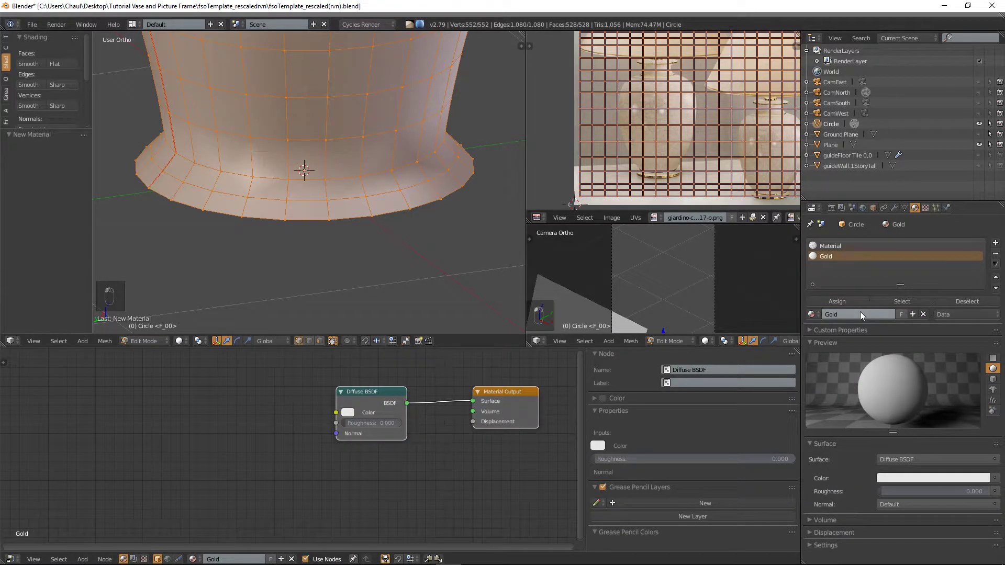
- Replace the Gold material's Diffuse BSDF with a Principled BSDF node connected to the Material Output's Surface
left_click(372, 397)
key("Delete")
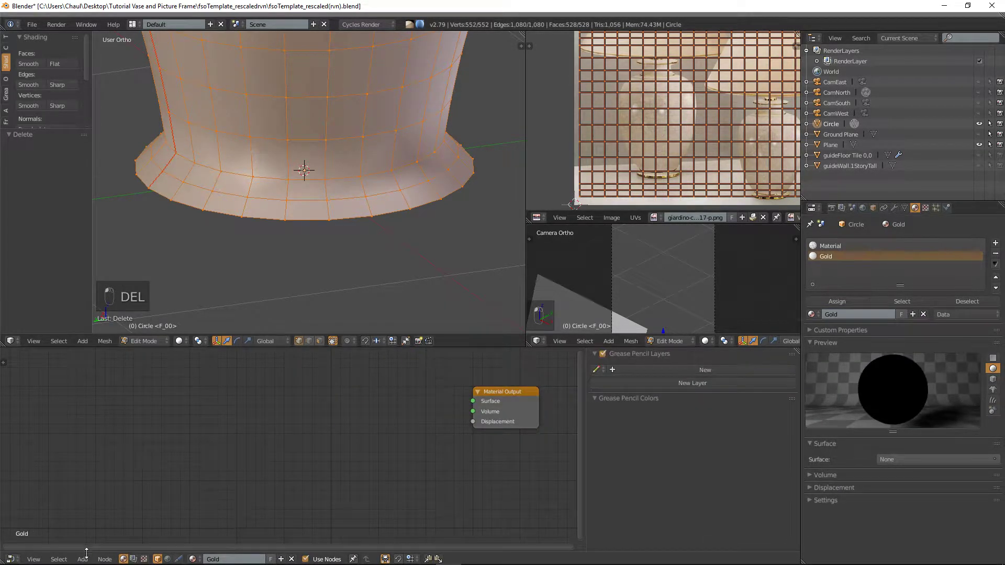
left_click(82, 559)
left_click(96, 547)
type("princ")
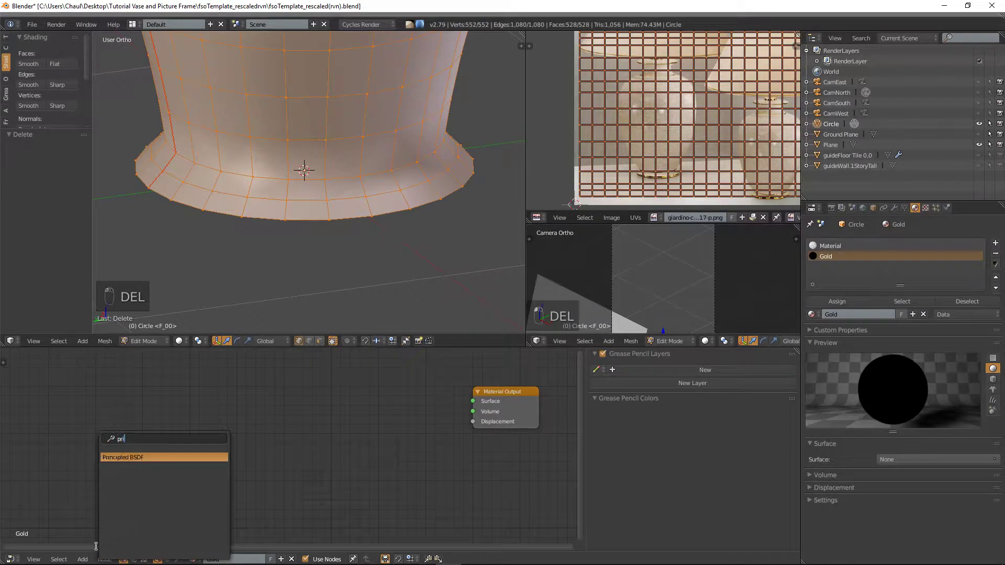
key("Return")
left_click(388, 387)
left_click_drag(430, 411, 420, 392)
- Switch the main 3D view to Material shading and deselect all of the vase's geometry
left_click(179, 340)
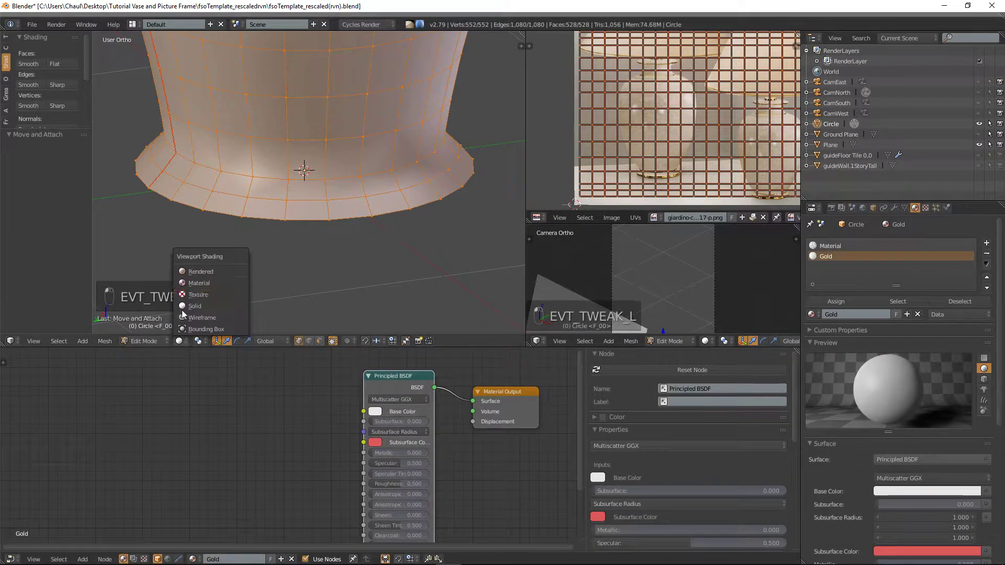
left_click(204, 289)
key("a")
key("a")
key("a")
key("a")
- Add a horizontal loop cut near the outer edge of the vase's flared foot, slid about -0.035, and clear the selection
middle_click_drag(331, 207, 341, 218, "shift")
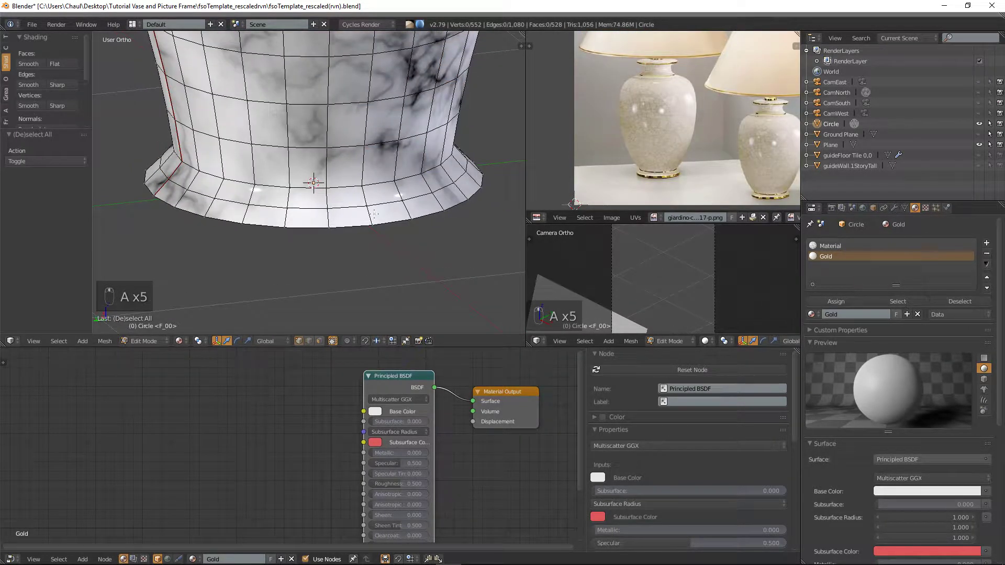
key("ctrl+r")
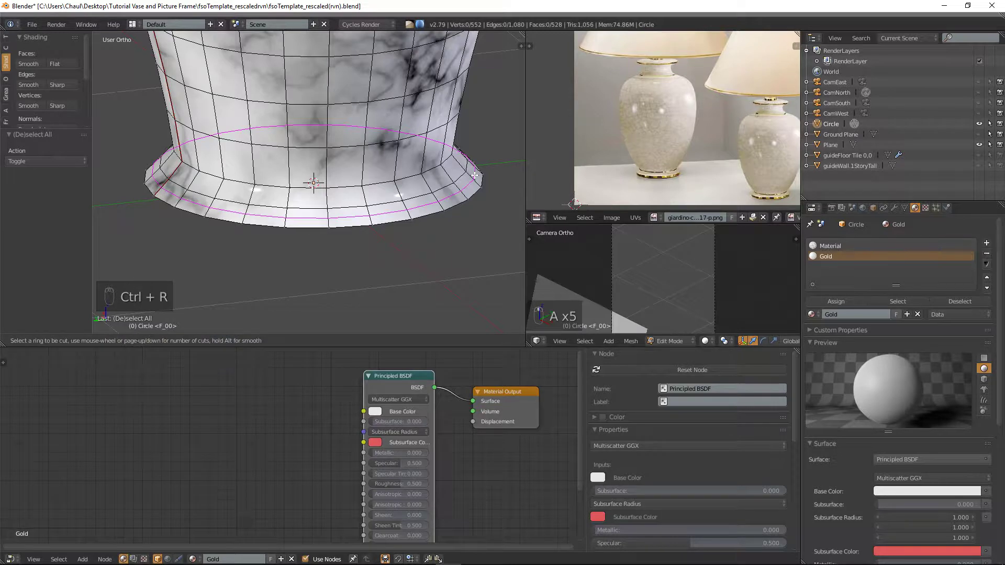
left_click(474, 176)
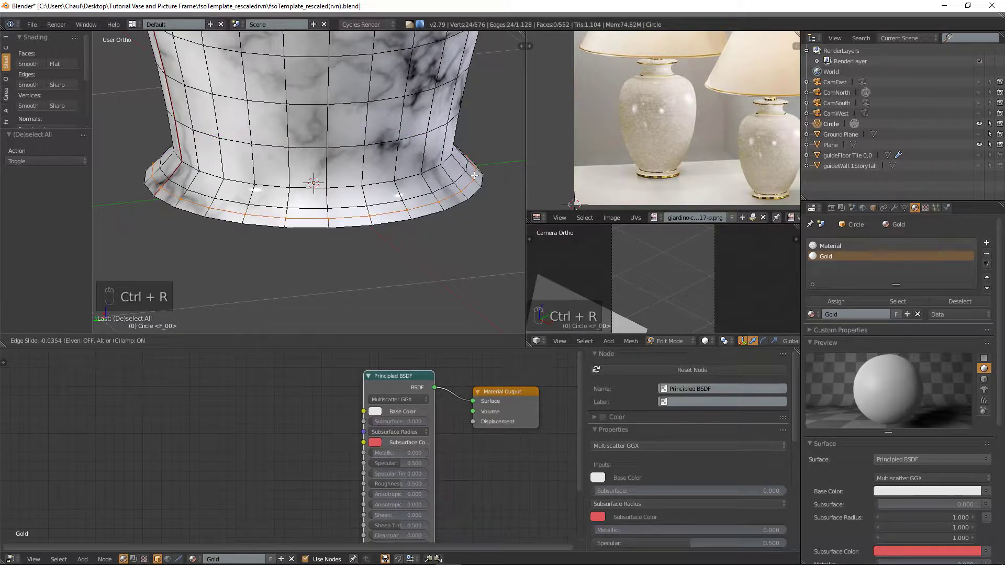
left_click(475, 176)
key("a")
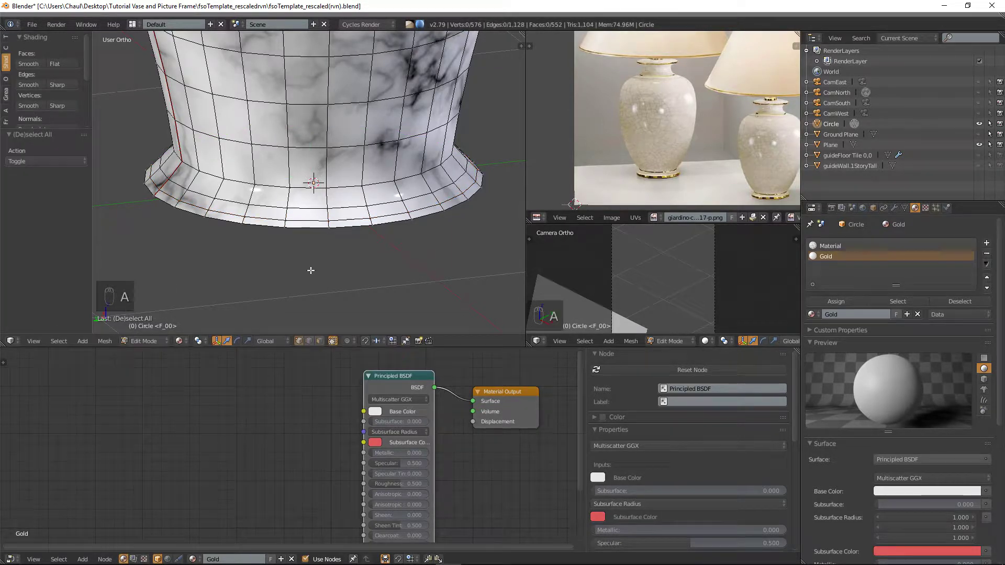
- Select the outermost face loop of the vase's foot, assign the Gold material to it and return to Object Mode
right_click(328, 224, "alt")
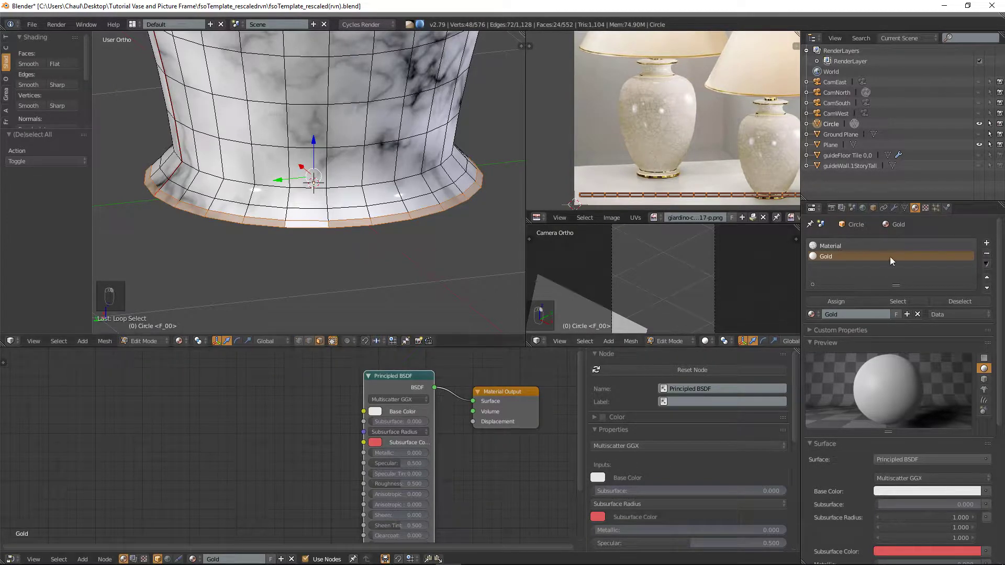
left_click(832, 301)
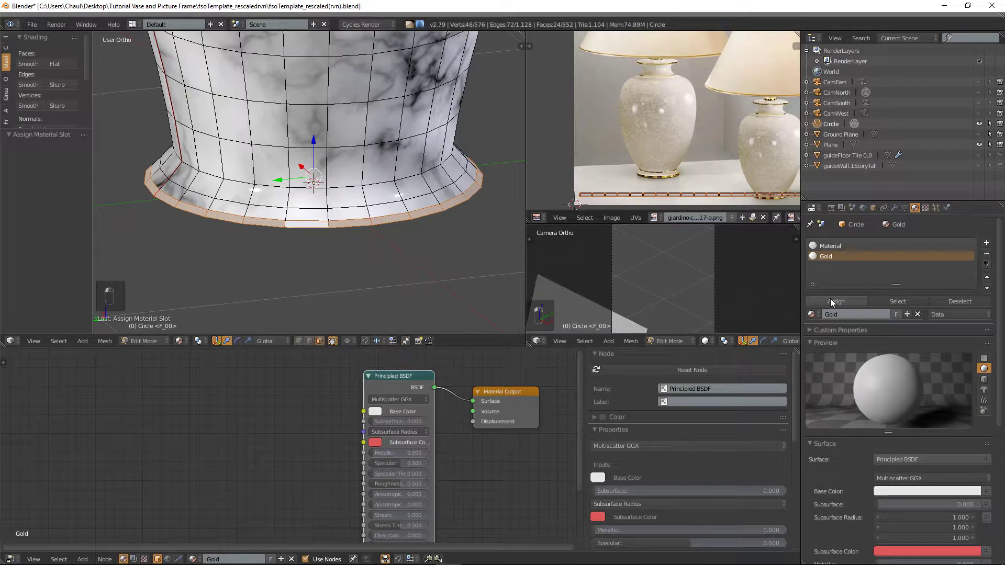
key("Tab")
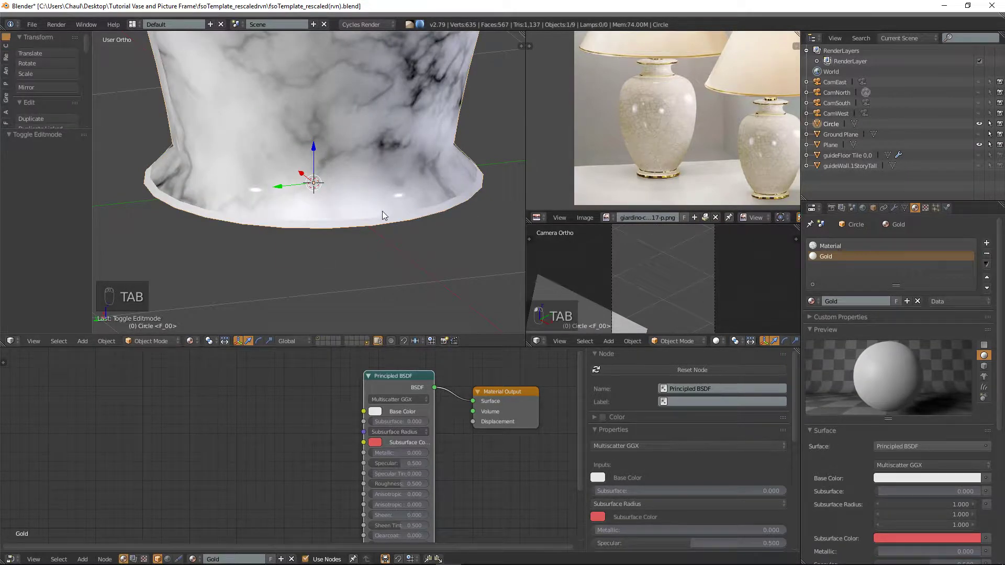
- Set the Gold shader's Base Color to a light orange and its Metallic value to 1.000
left_click(375, 412)
left_click(397, 328)
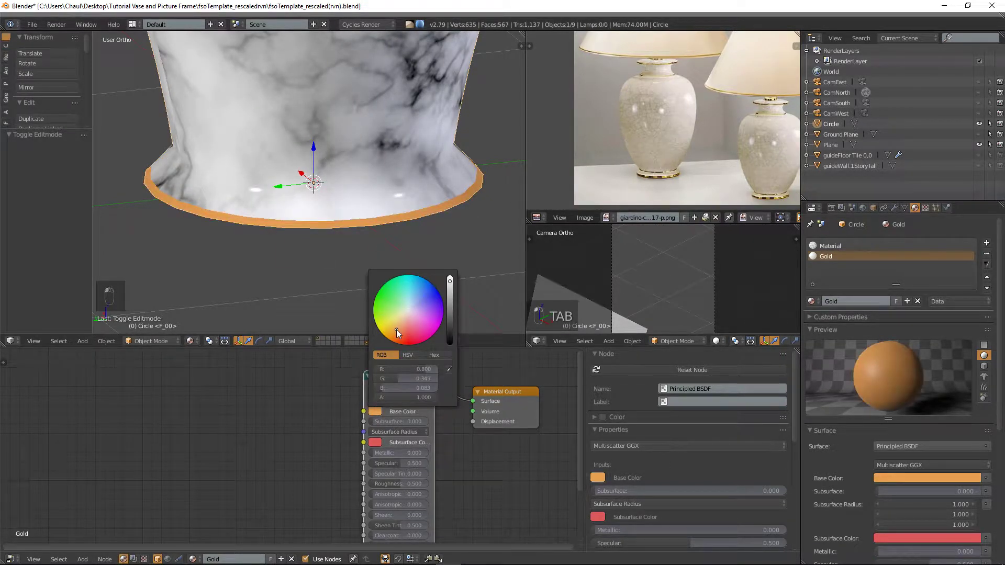
left_click_drag(397, 326, 397, 325)
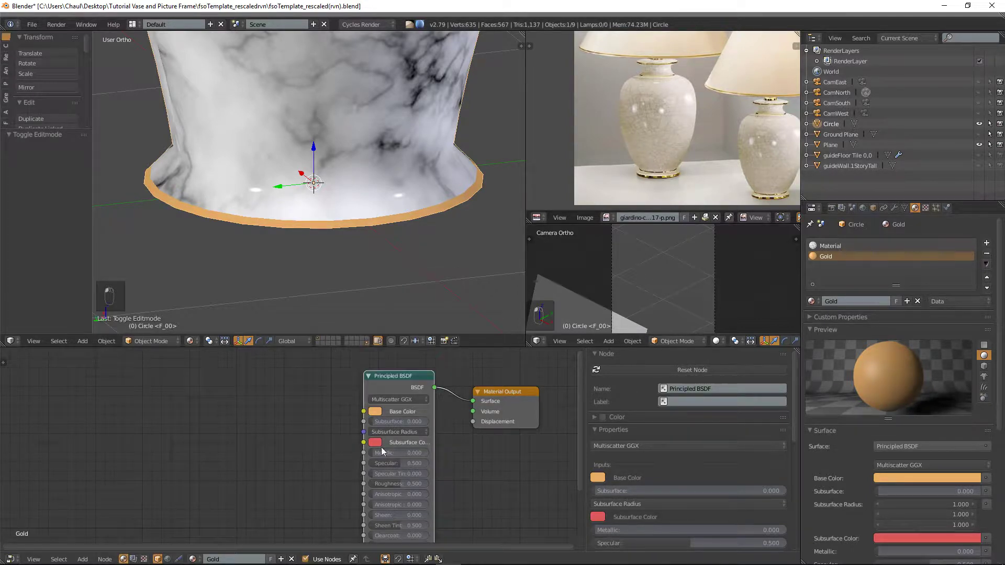
left_click_drag(398, 452, 429, 453)
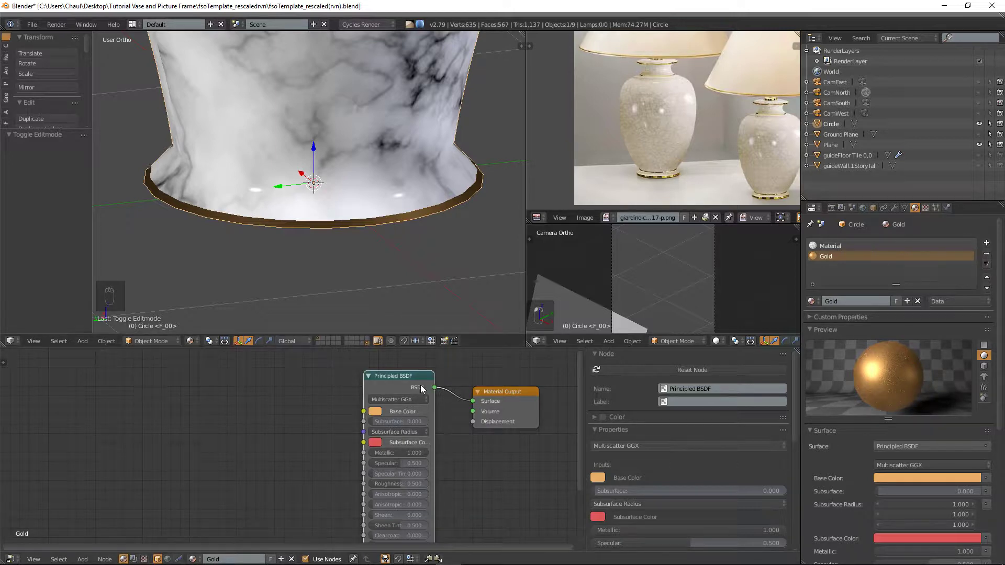
- Shift the Gold shader's Base Color to a light golden yellow, about G 0.59 and B 0.23
left_click(381, 415)
left_click(401, 316)
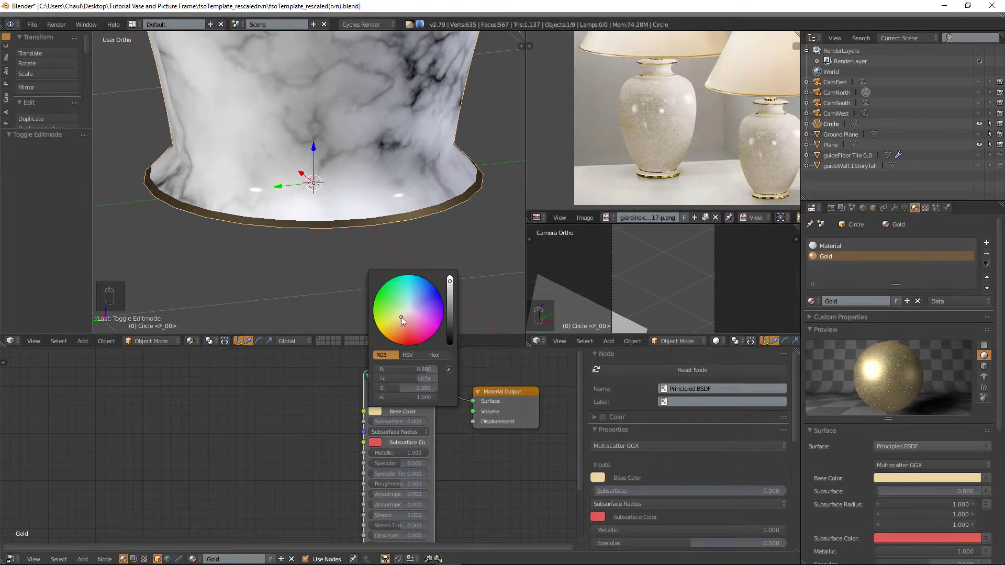
left_click_drag(400, 317, 398, 322)
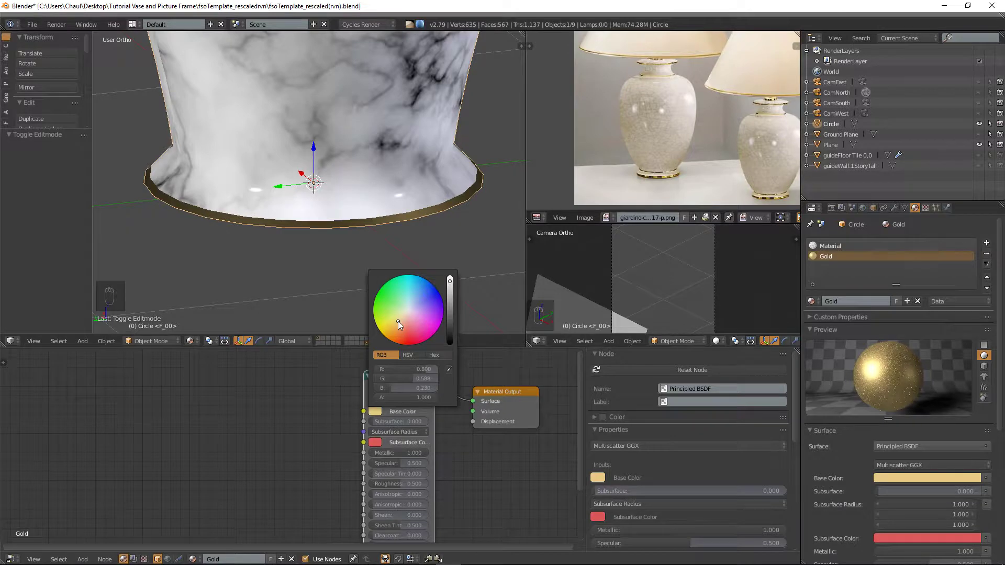
- Set the Gold shader's Roughness to 0.192 and Specular to 0.725, deselecting the vase to judge the trim
scroll(440, 151, "down", 4)
middle_click_drag(441, 151, 409, 172)
scroll(409, 173, "up", 1)
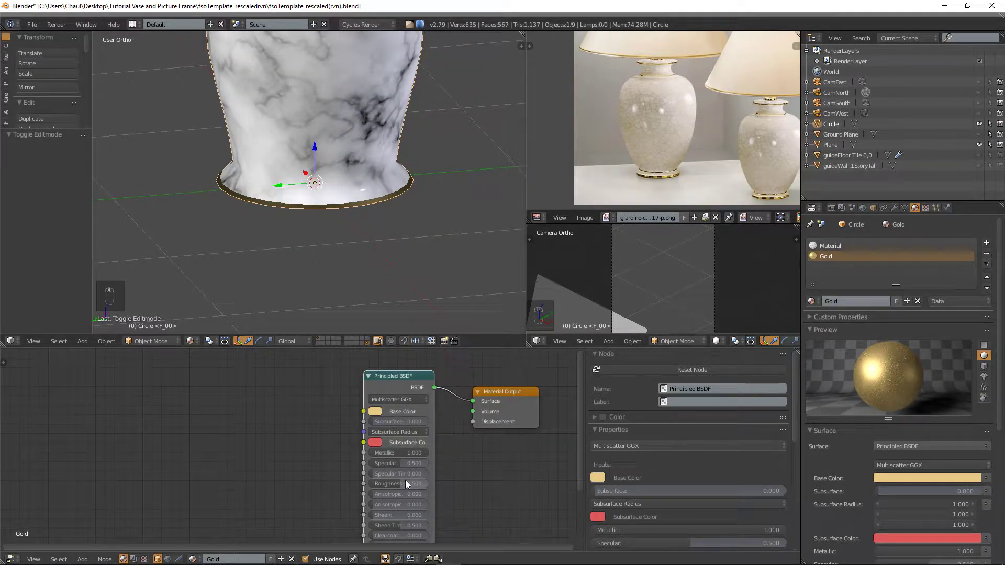
left_click_drag(404, 483, 381, 484)
scroll(398, 275, "down", 2)
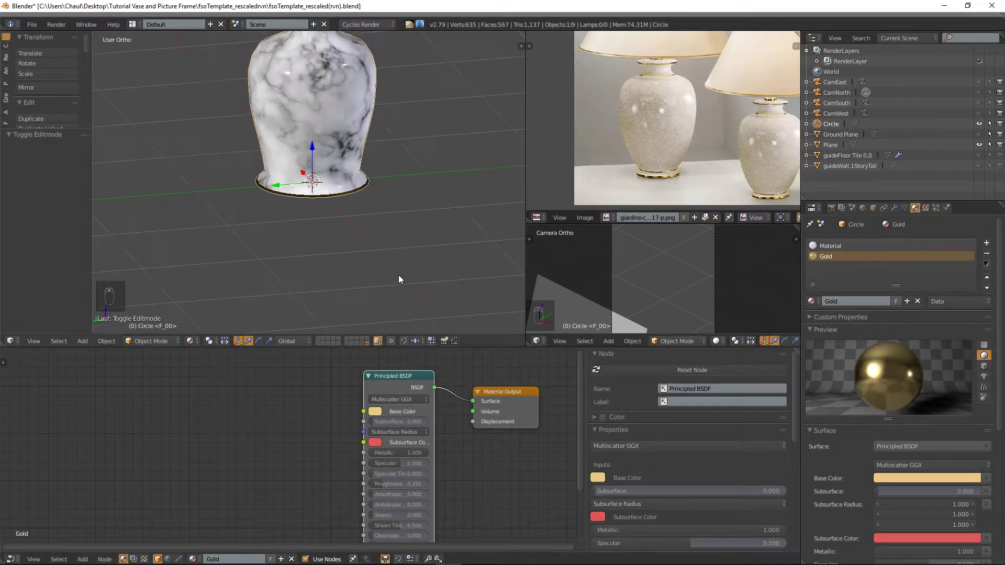
key("a")
scroll(357, 244, "up", 4)
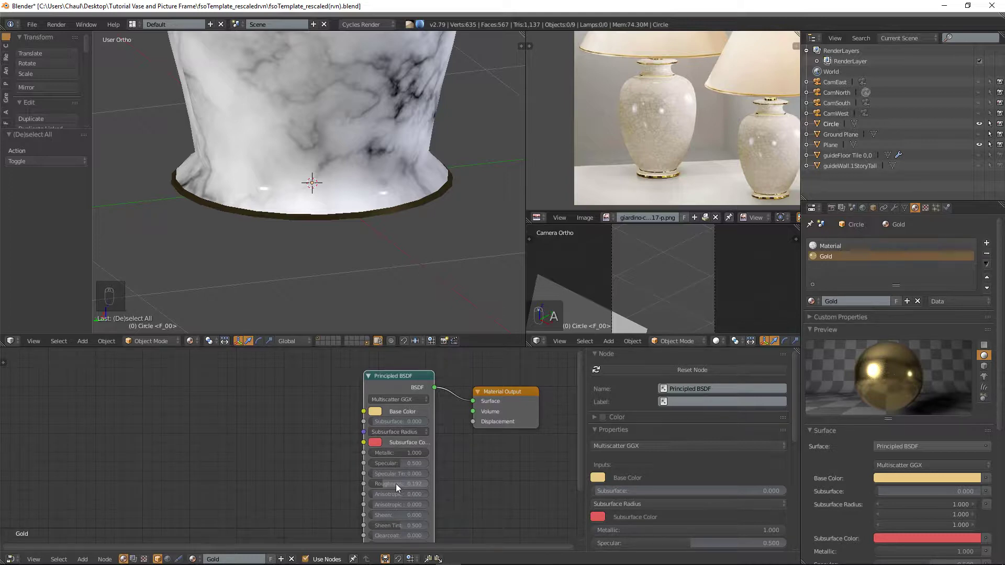
left_click_drag(390, 462, 413, 463)
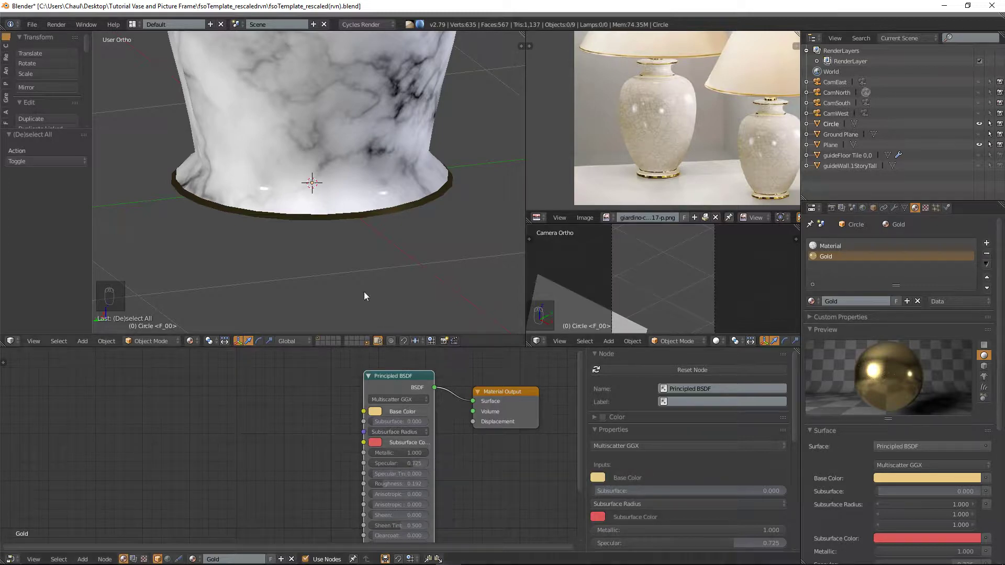
- Return the vase to Edit Mode, clear the selection and insert a horizontal loop cut just above the flared foot
scroll(326, 205, "up", 2)
key("Tab")
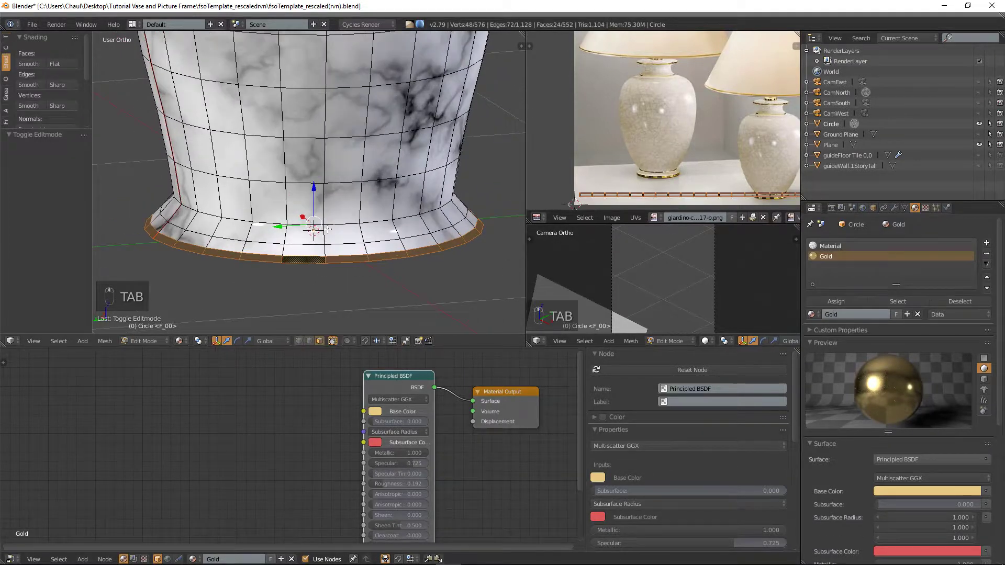
key("a")
key("a")
key("ctrl+r")
left_click(438, 203)
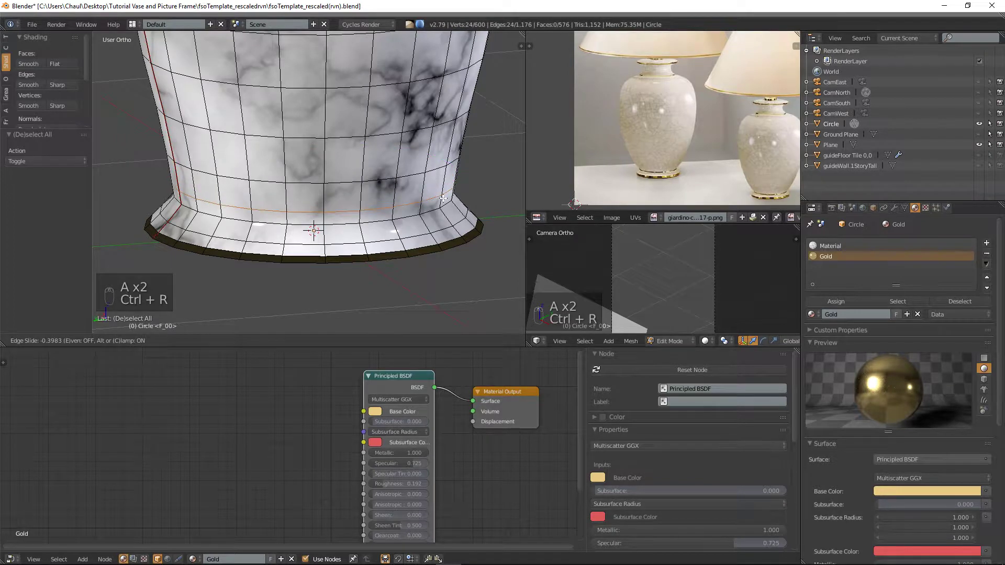
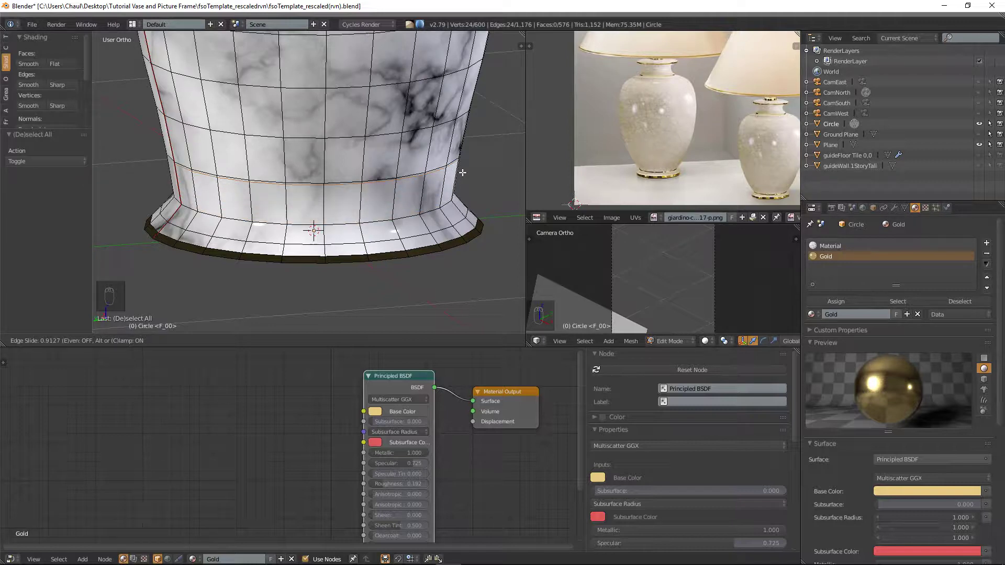
- Add an edge loop just above the vase's foot with Correct UVs enabled, and slide it down close to the foot crease
left_click(460, 208)
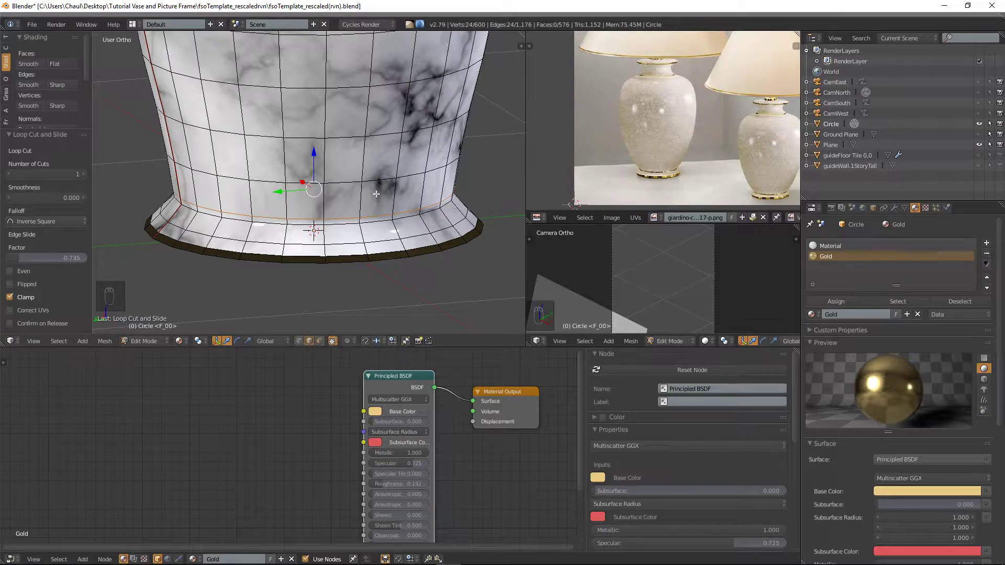
left_click(25, 311)
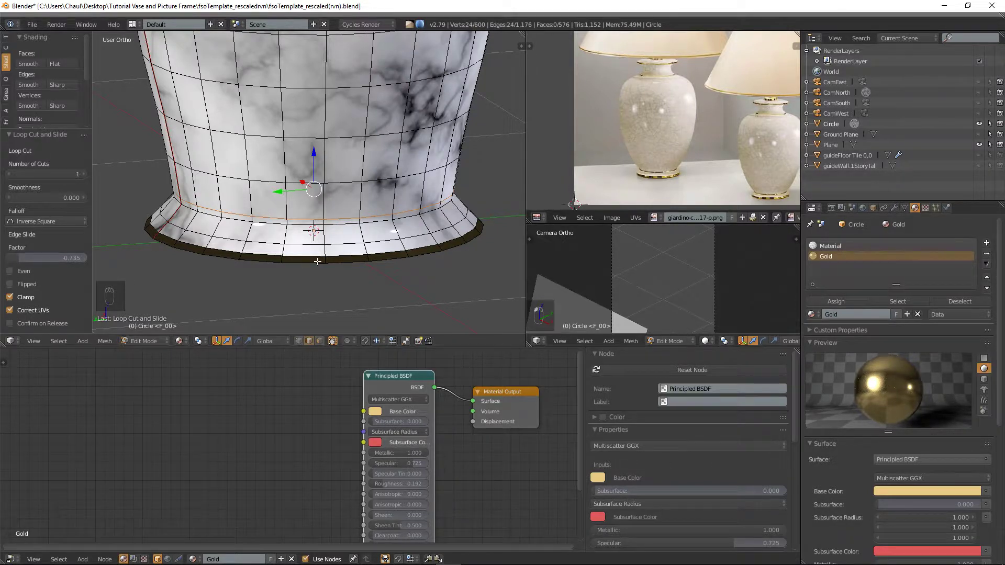
key("a")
right_click(354, 216, "alt")
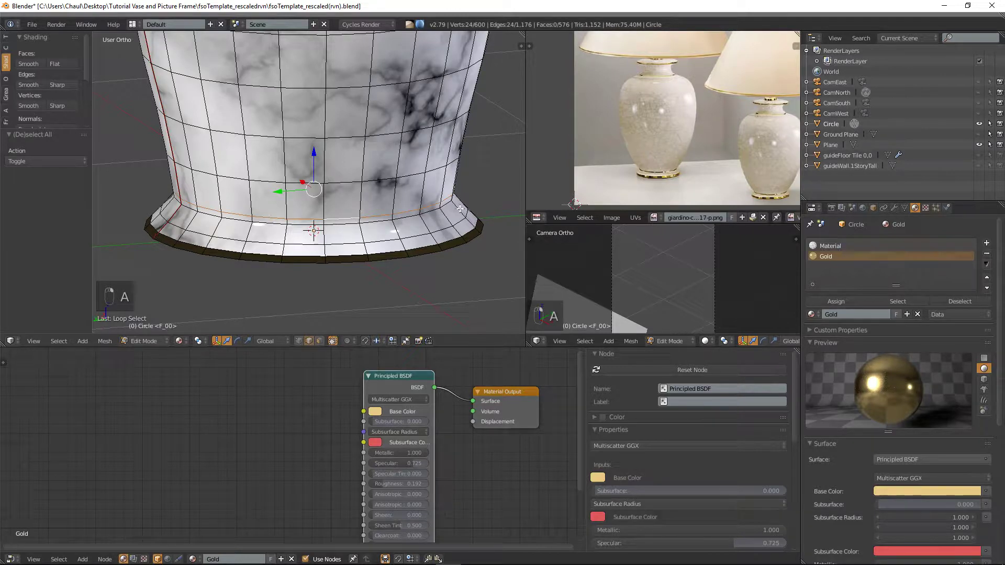
key("a")
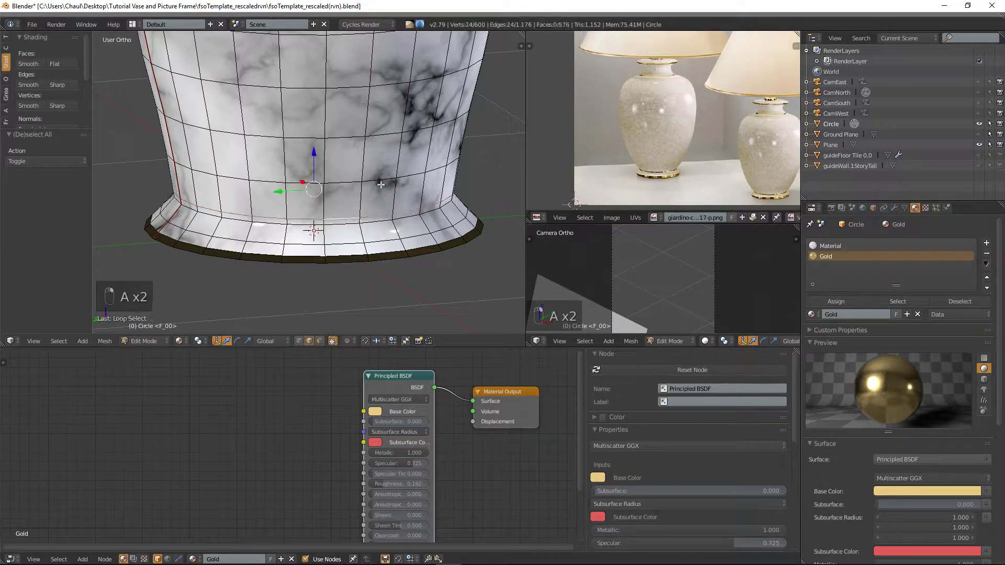
key("g")
key("g")
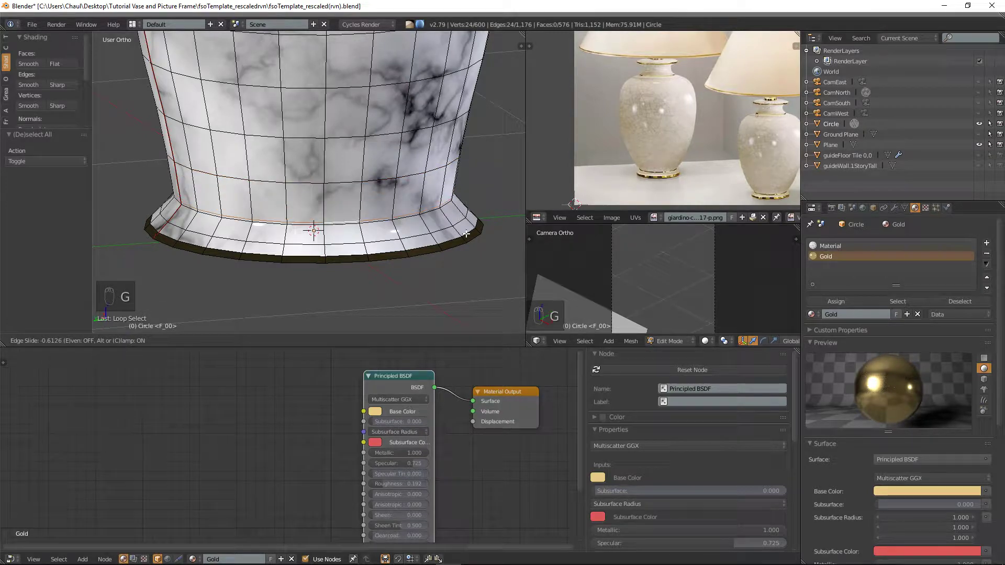
left_click(468, 229)
key("g")
key("g")
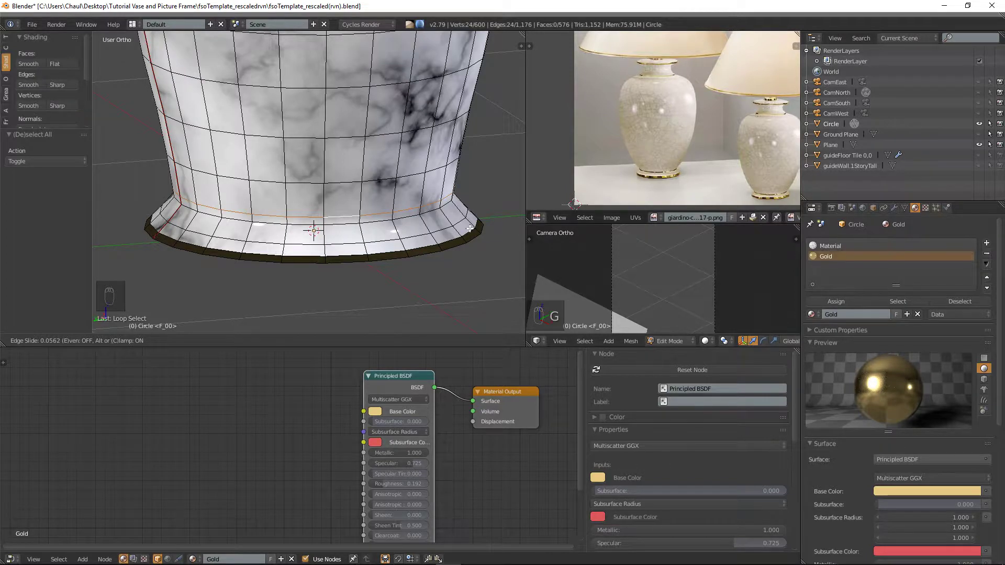
left_click(469, 229)
- Assign the Gold material to the narrow face loop just above the vase's foot
key("a")
right_click(325, 220, "alt")
left_click(835, 301)
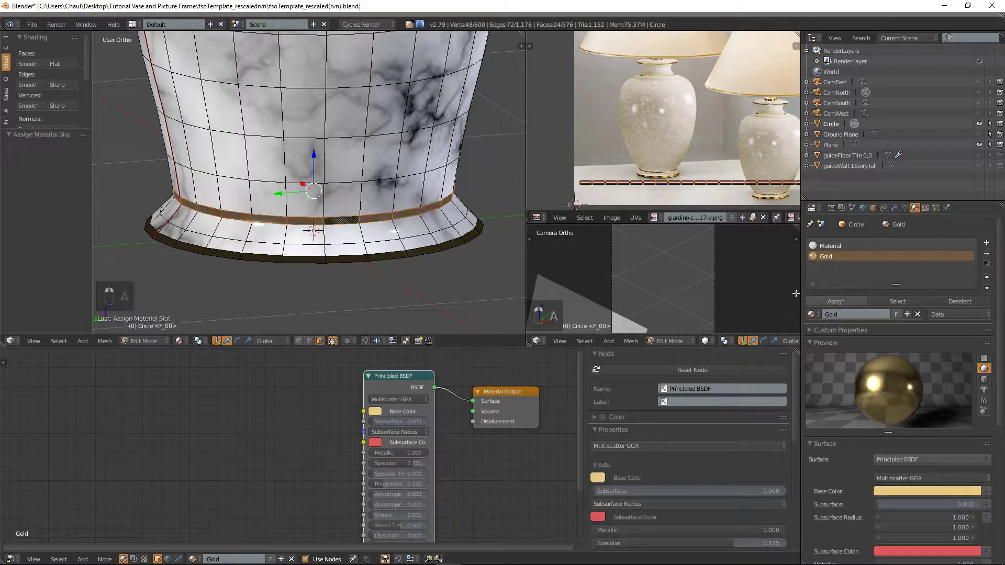
key("Tab")
scroll(435, 168, "down", 4)
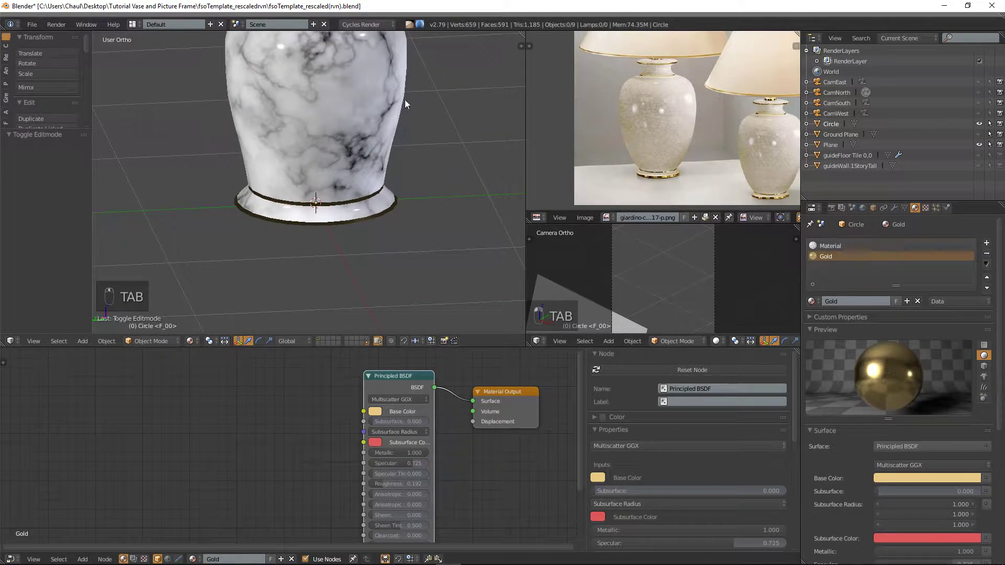
- Add an edge loop around the base of the vase's neck with a slide factor of about -0.581
middle_click_drag(406, 136, 401, 240, "shift")
scroll(373, 233, "up", 2)
key("Tab")
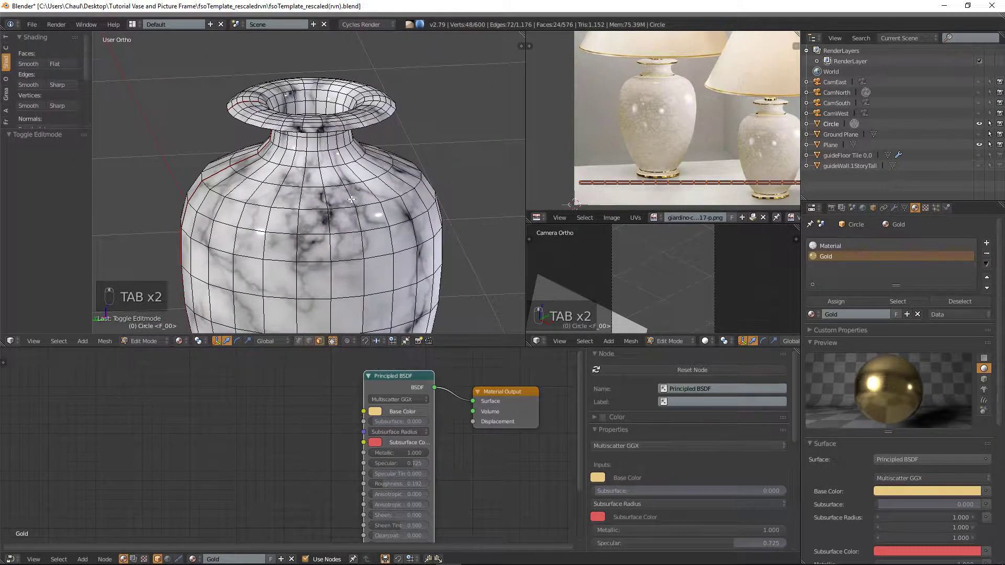
scroll(384, 154, "up", 3)
key("a")
key("a")
key("a")
key("ctrl+r")
left_click(384, 153)
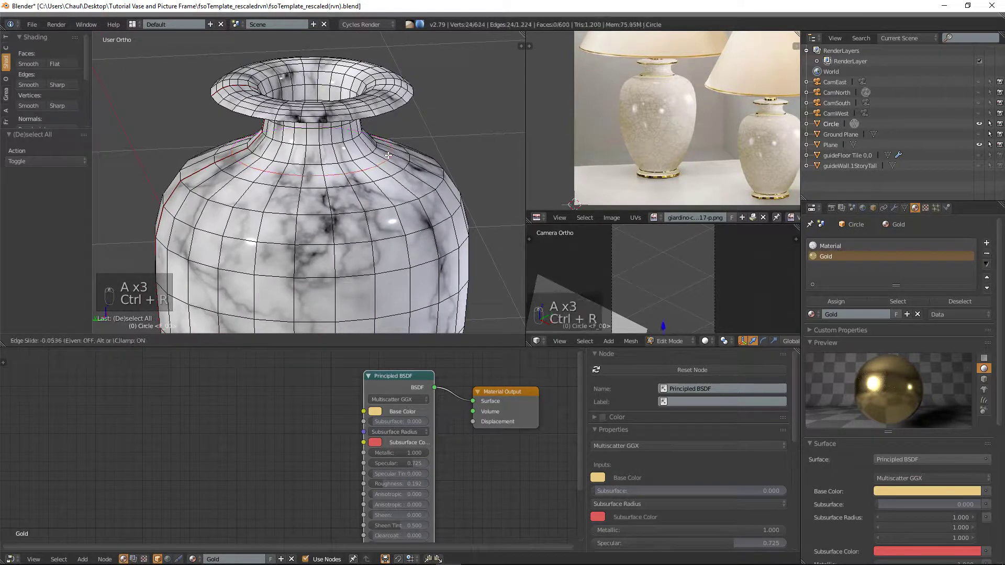
left_click(380, 151)
scroll(333, 324, "up", 1)
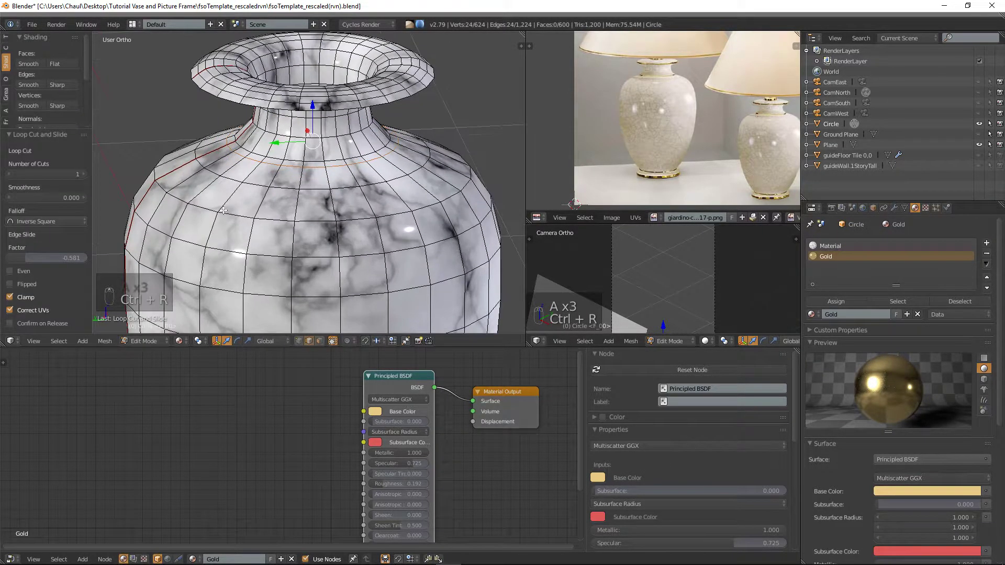
- In face select mode, assign the Gold material to the narrow face loop at the base of the neck
left_click(319, 341)
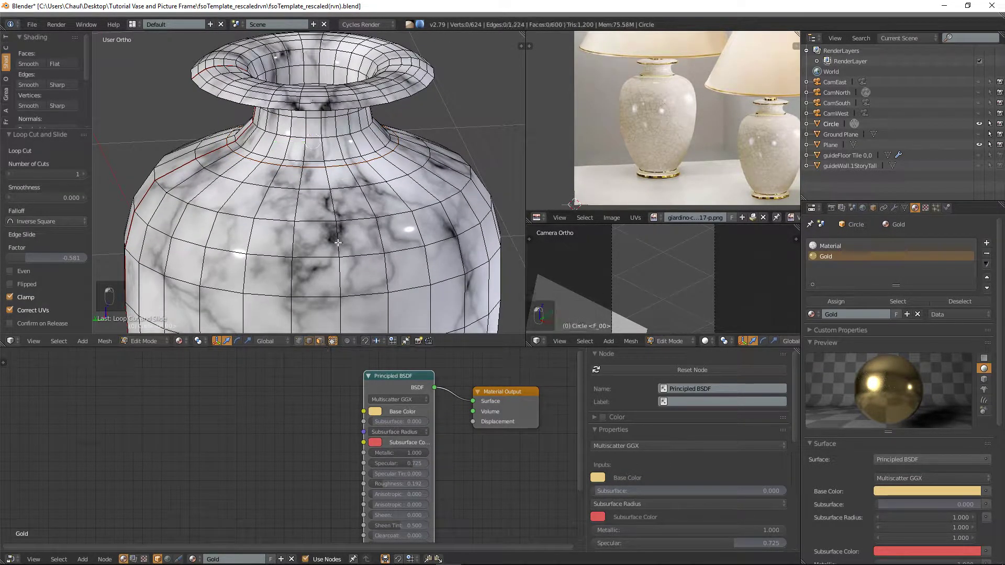
right_click(344, 160, "alt")
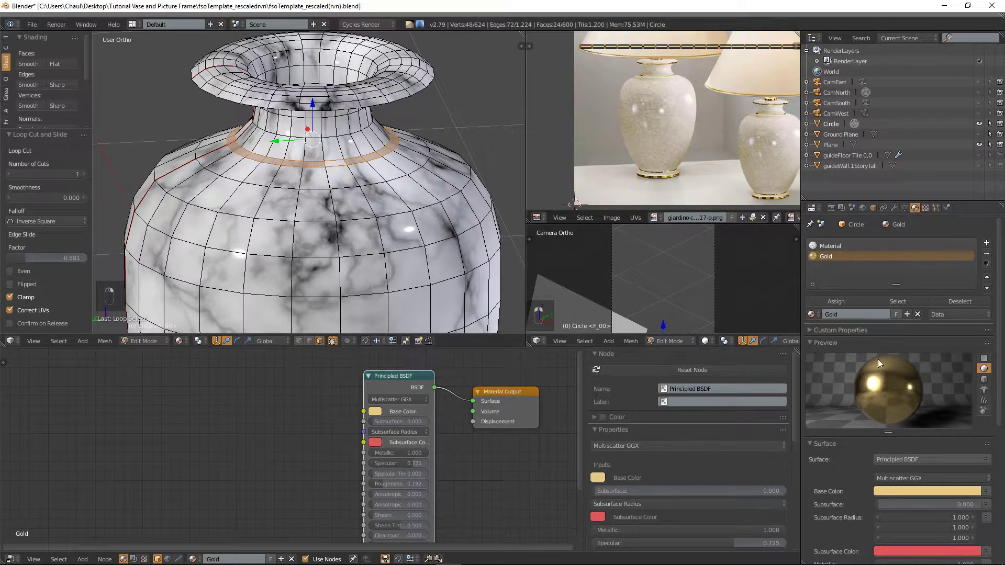
left_click(837, 301)
key("Tab")
- Assign the Gold material to the face loop around the outer edge of the vase's lip
key("Tab")
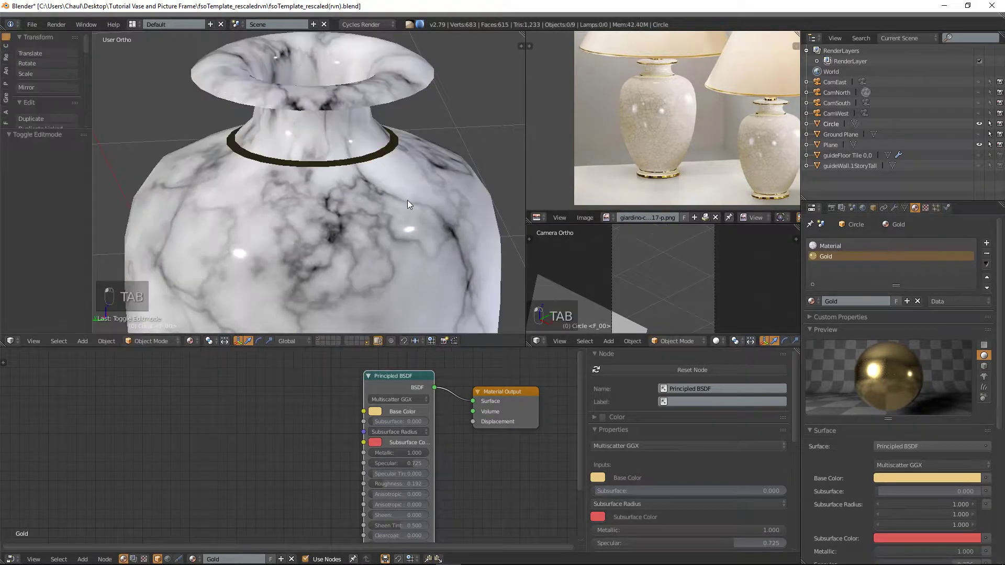
middle_click_drag(376, 99, 444, 131)
key("a")
key("a")
key("a")
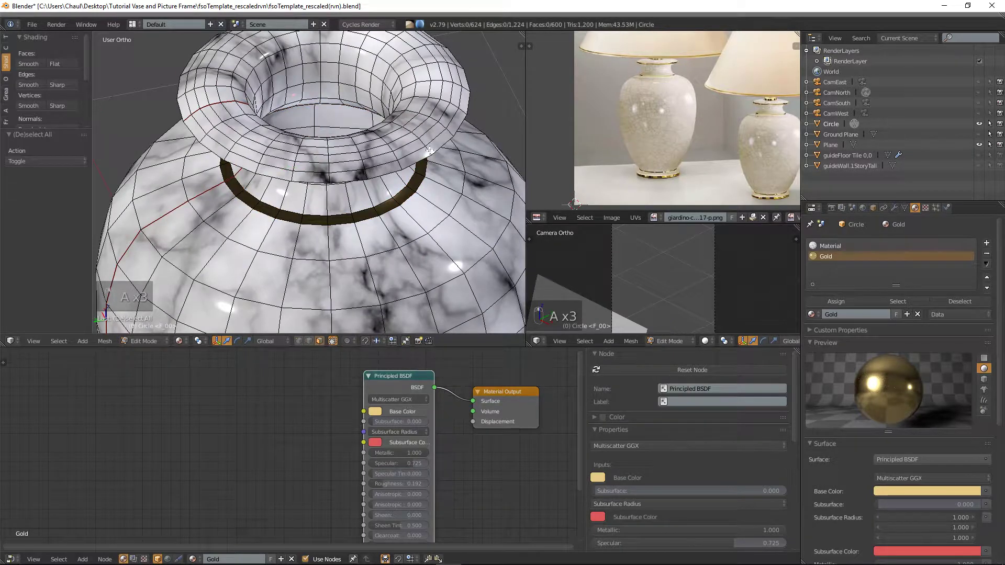
right_click(428, 149, "alt")
left_click(855, 300)
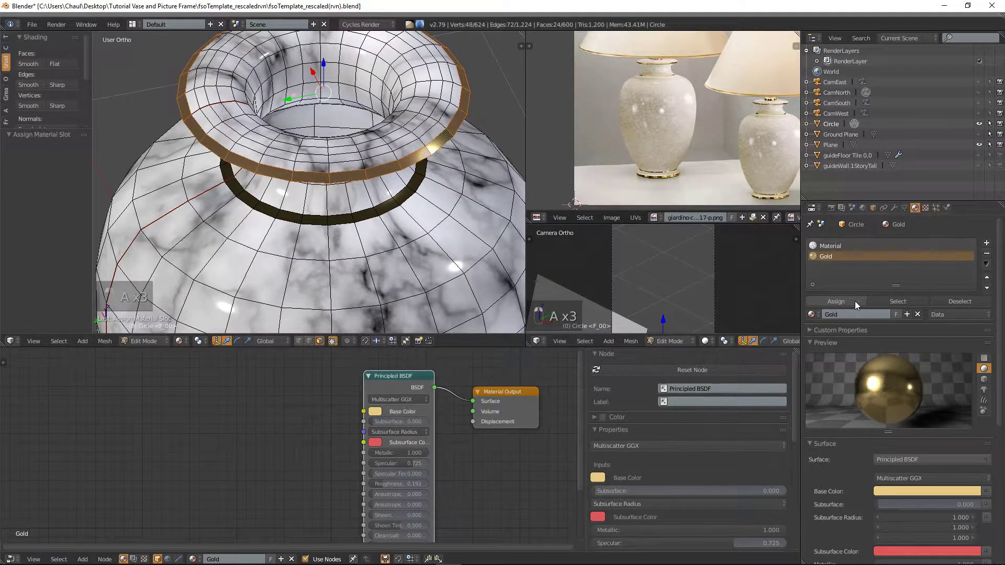
key("a")
scroll(318, 178, "down", 8)
key("Tab")
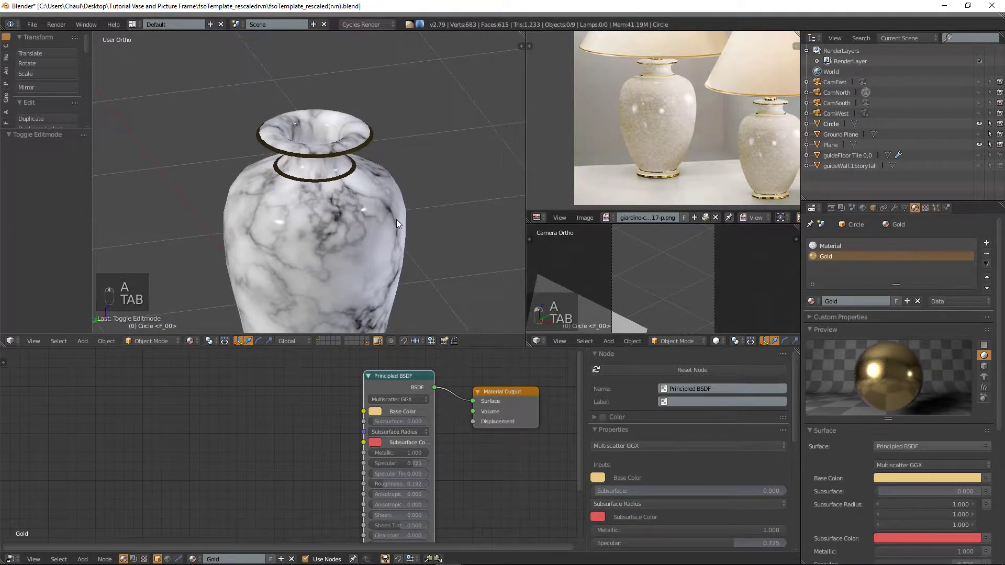
- Add an edge loop around the vase's shoulder with a small offset from the middle
scroll(384, 214, "up", 5)
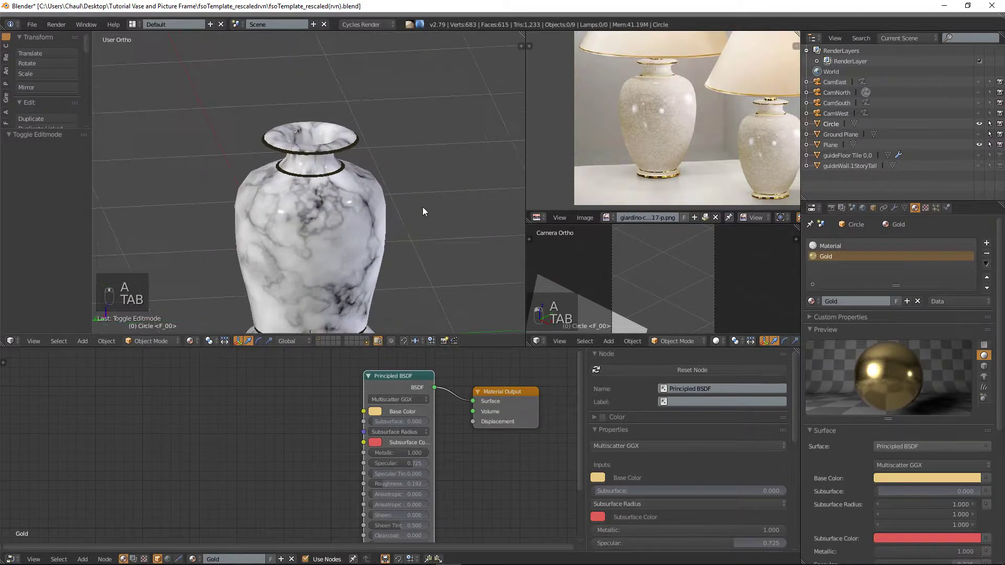
key("Tab")
scroll(368, 213, "up", 2)
key("ctrl+r")
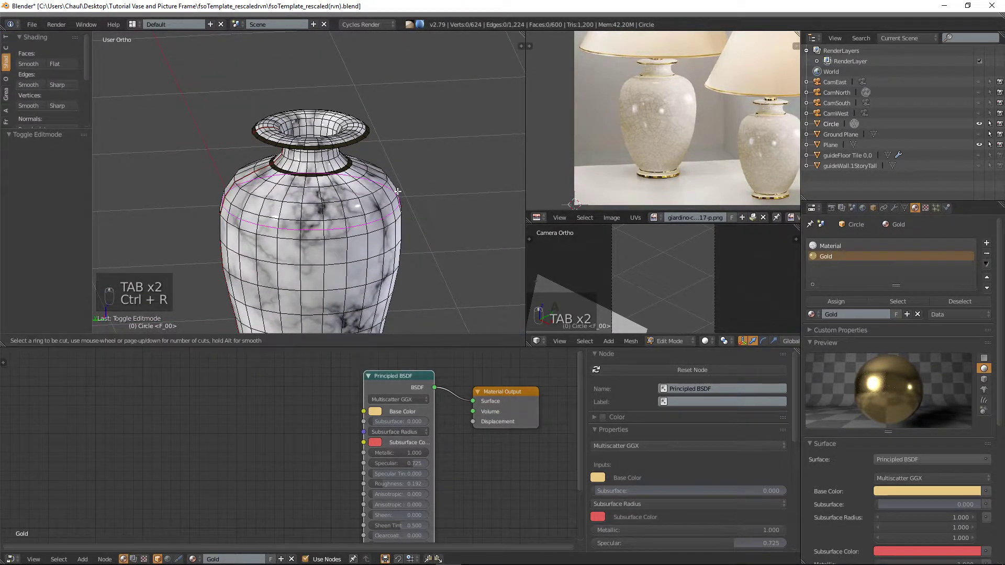
left_click(396, 186)
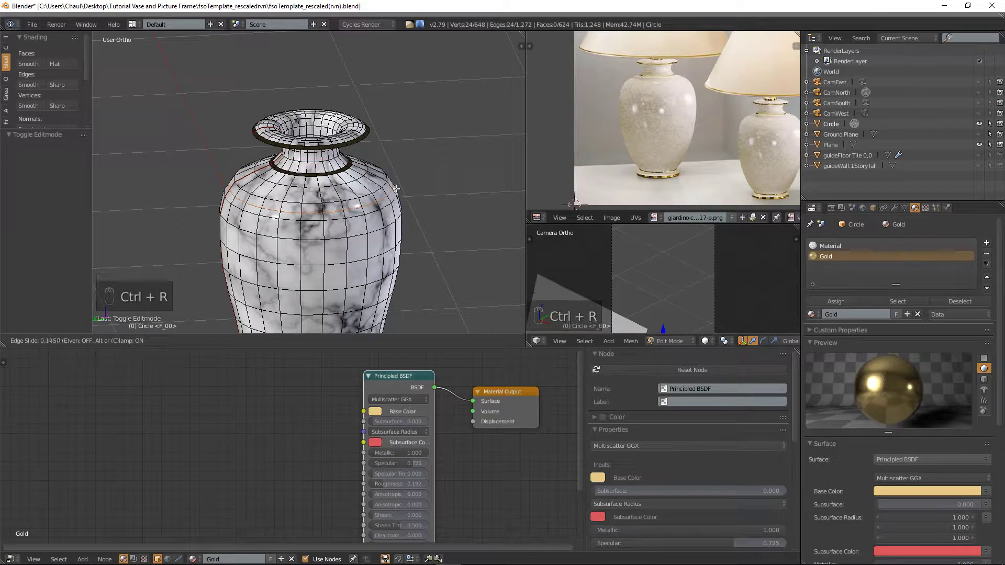
left_click(396, 188)
scroll(396, 189, "up", 2)
key("a")
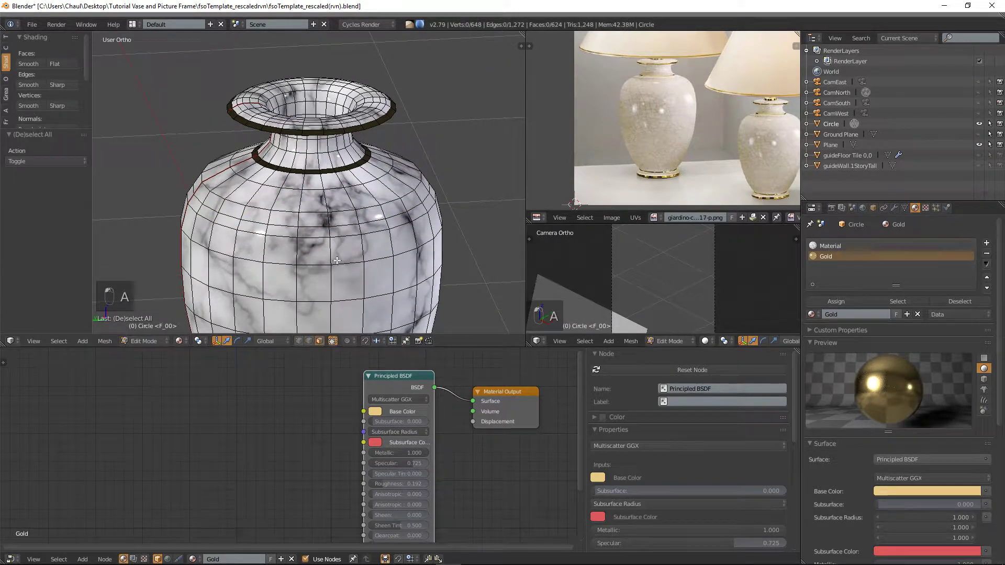
- Assign the Gold material to the face loop around the vase's shoulder
right_click(329, 233, "alt")
left_click(836, 301)
key("Tab")
scroll(406, 222, "down", 3)
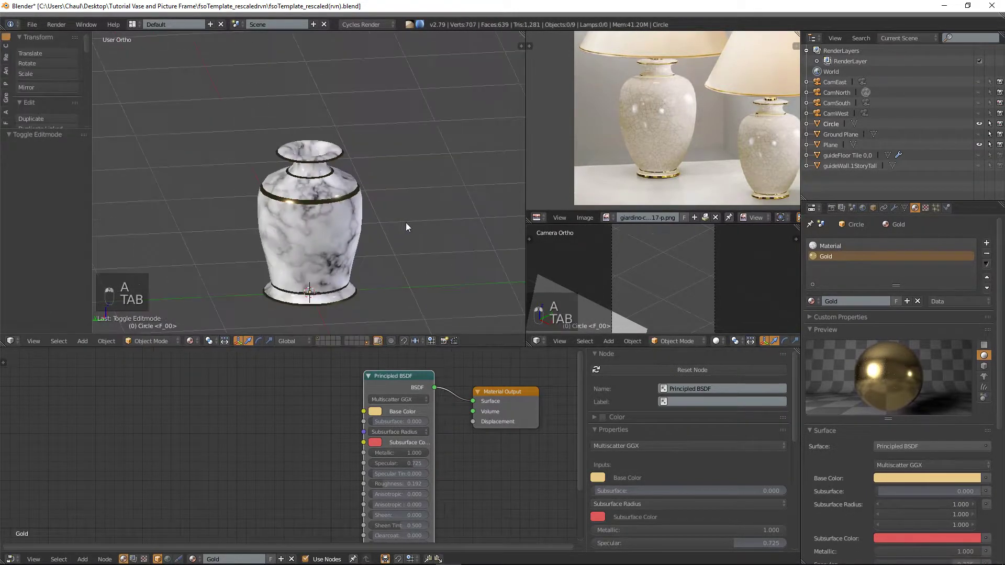
mouse_move(421, 225)
middle_mouse_down()
mouse_move(325, 224)
mouse_move(430, 219)
middle_mouse_up()
scroll(394, 224, "up", 1)
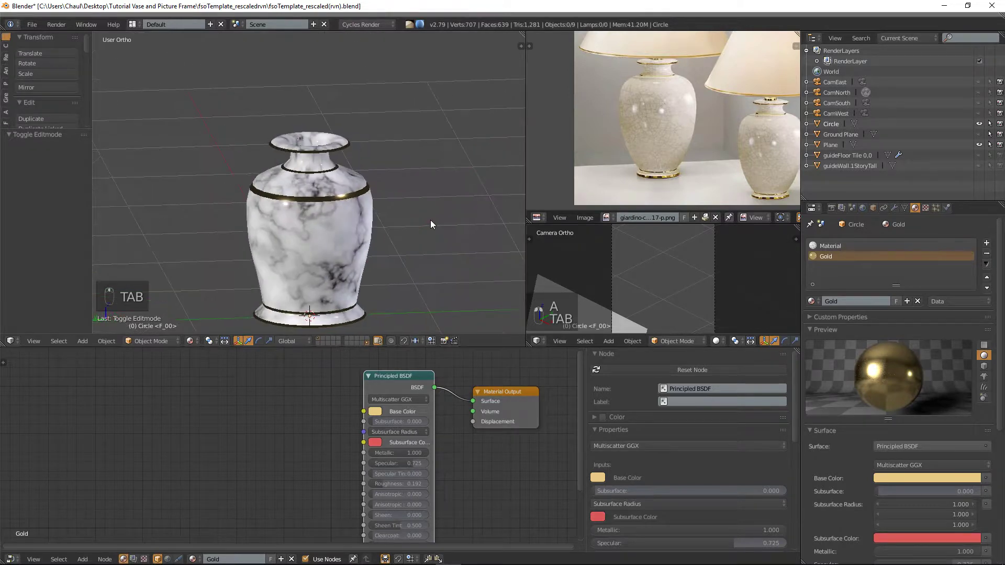
- Examine the vase's gold bands from several angles with nothing selected
key("a")
key("a")
key("a")
key("a")
scroll(448, 151, "down", 2)
middle_click_drag(367, 171, 256, 190)
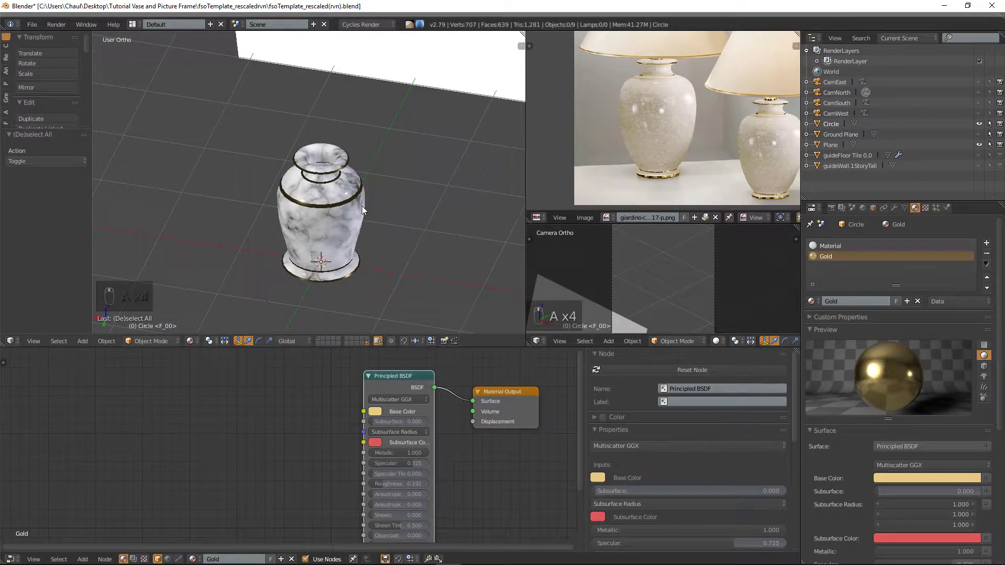
middle_click_drag(365, 214, 332, 222)
scroll(332, 221, "up", 1)
middle_click_drag(265, 261, 305, 267)
scroll(305, 267, "up", 1)
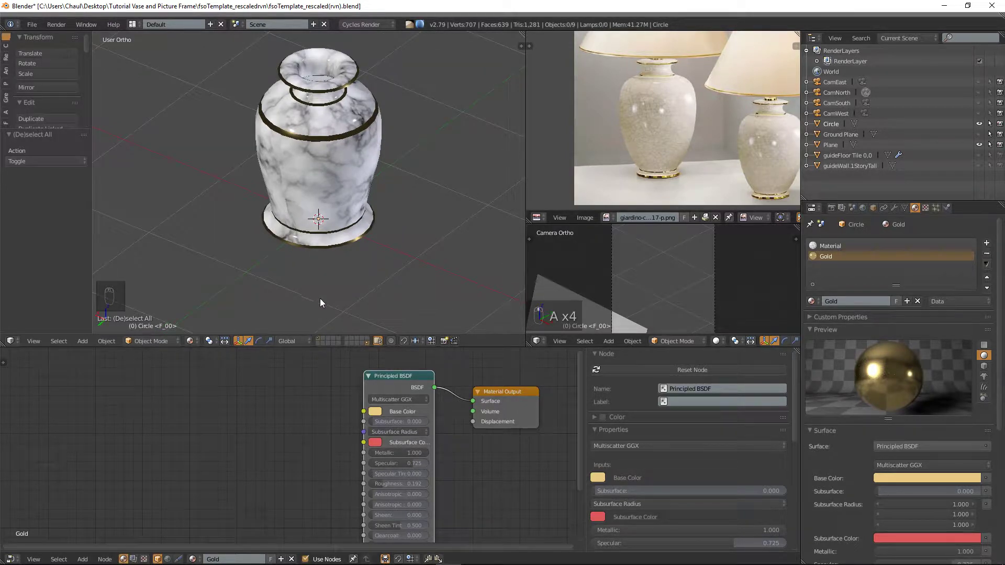
- Add a circle mesh with 8 vertices at the base of the vase
left_click(83, 341)
mouse_move(96, 329)
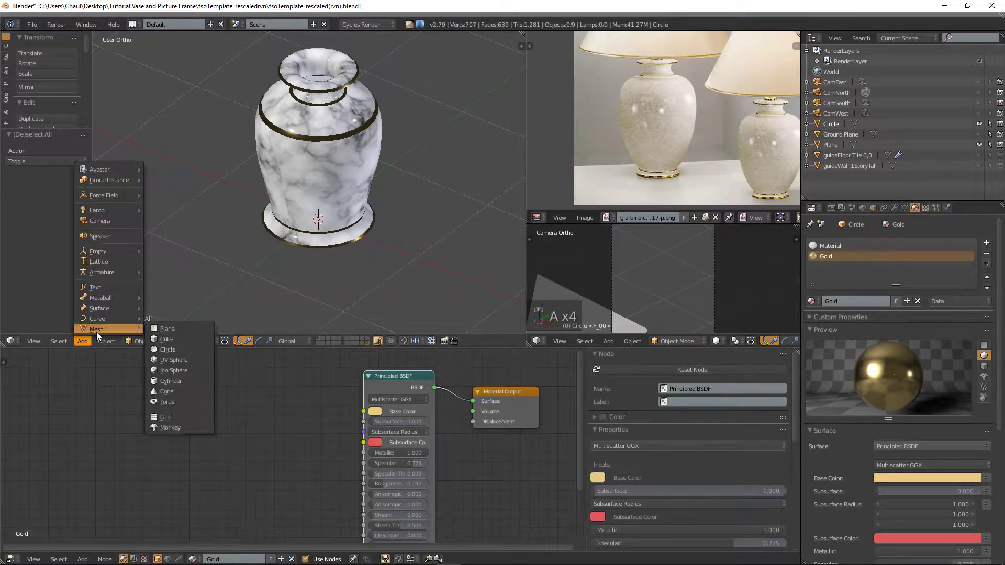
left_click(173, 349)
middle_click_drag(255, 249, 219, 257)
left_click(66, 161)
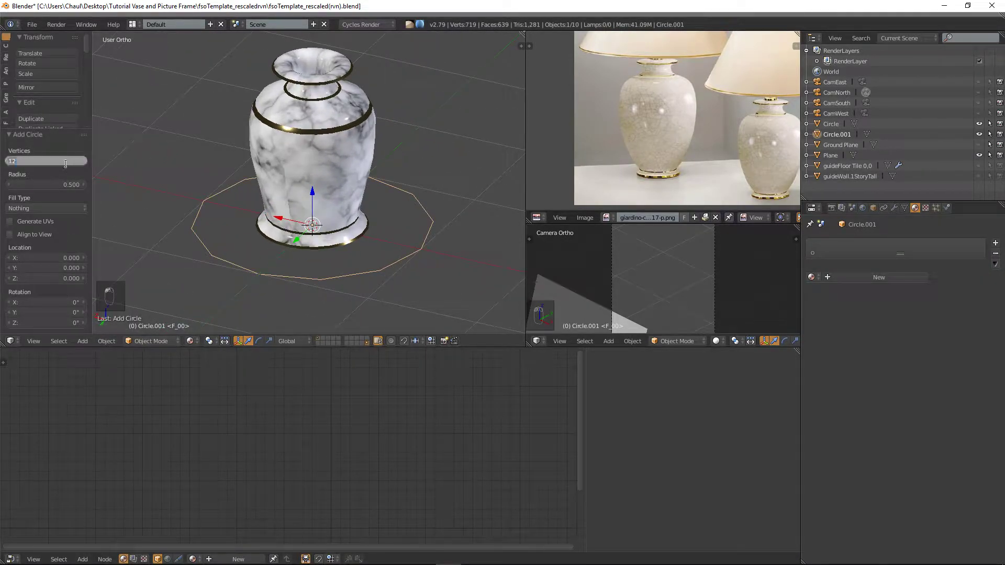
type("8")
key("Return")
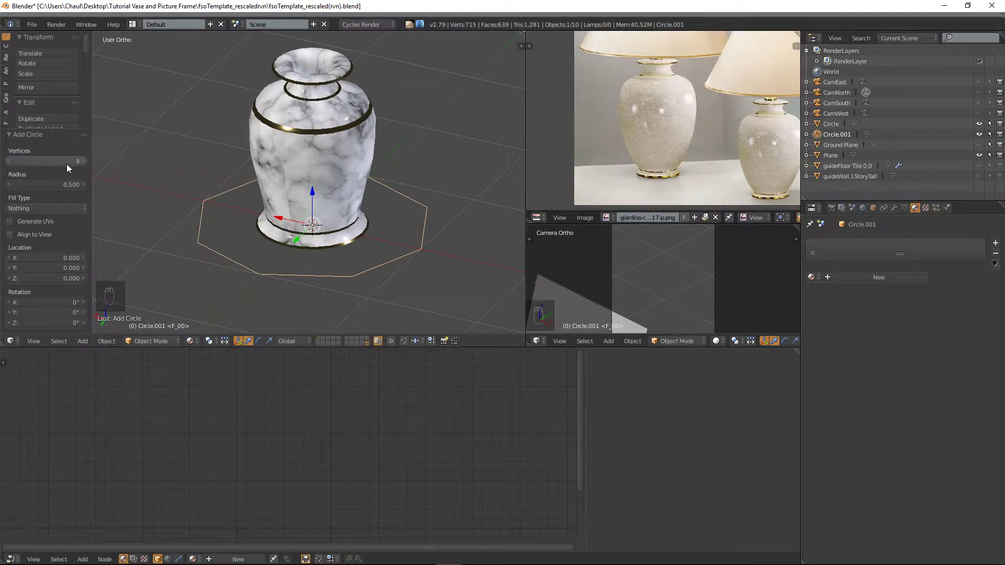
- Raise the circle about 0.484 along Z and rotate it 90° about the Y axis
left_click_drag(312, 196, 313, 105)
key("KP_1")
key("r")
key("x")
key("y")
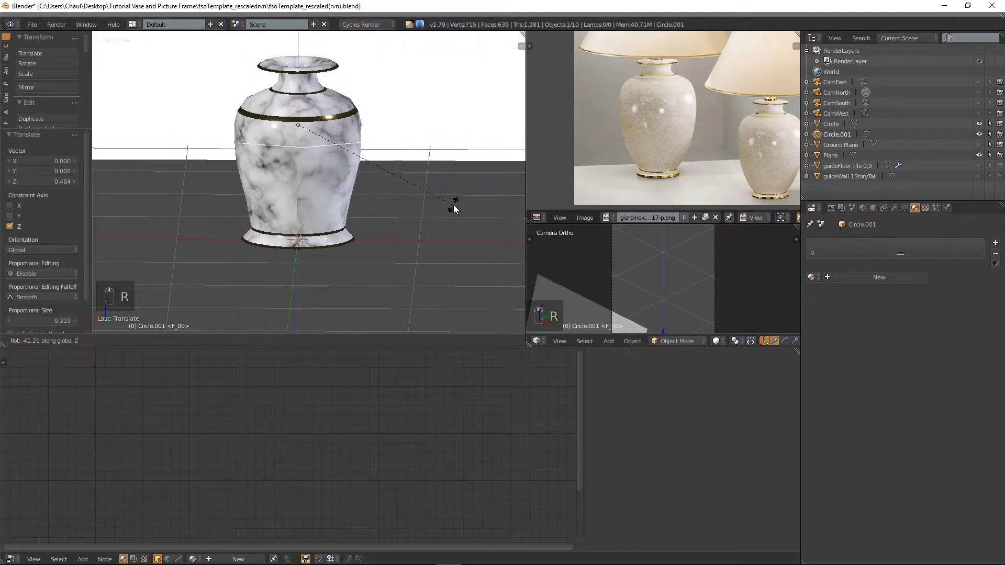
type("90")
key("Return")
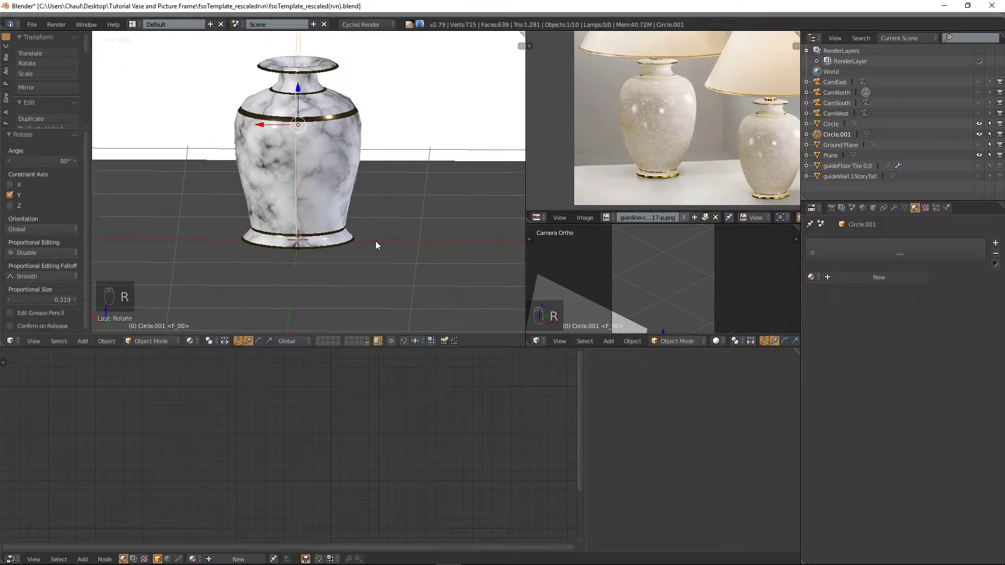
- Move the circle about -0.256 along X to the vase's side and scale it down to about 0.084
middle_click_drag(378, 239, 234, 196)
scroll(397, 238, "up", 3)
left_click_drag(255, 189, 309, 199)
key("s")
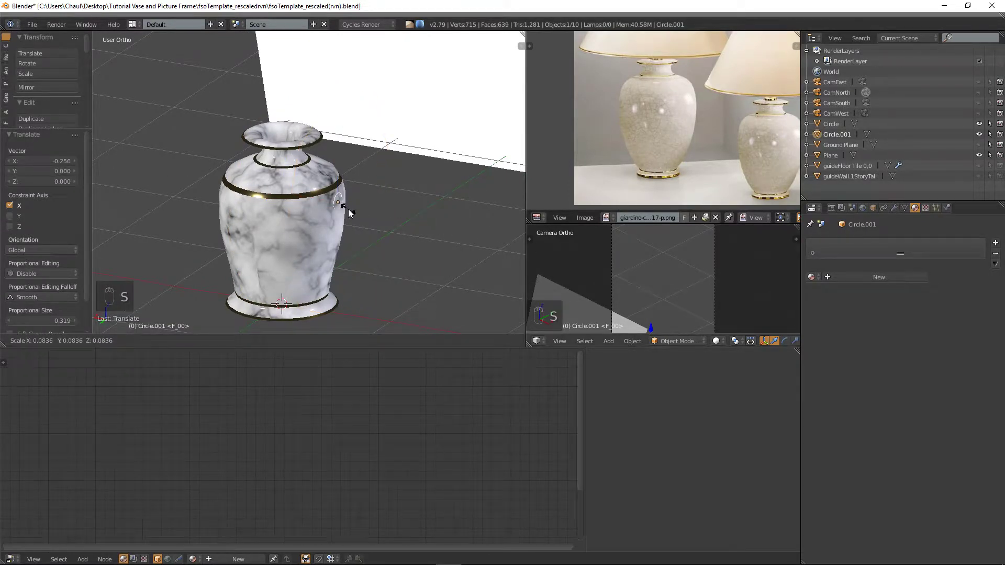
left_click(378, 209)
key("KP_Decimal")
scroll(316, 208, "down", 8)
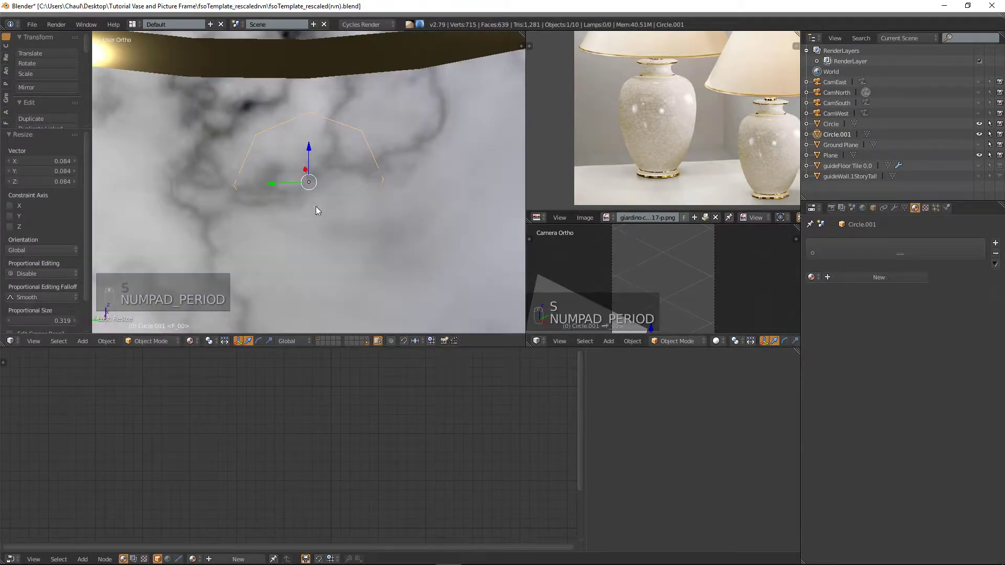
- Shift the circle along Y, turn it about Z, and lower it about 0.012 beneath the shoulder band
left_click_drag(284, 184, 243, 184)
mouse_move(341, 173)
middle_mouse_down()
mouse_move(338, 241)
mouse_move(413, 182)
mouse_move(326, 168)
middle_mouse_up()
key("r")
key("z")
left_click(378, 221)
key("g")
key("z")
left_click(335, 203)
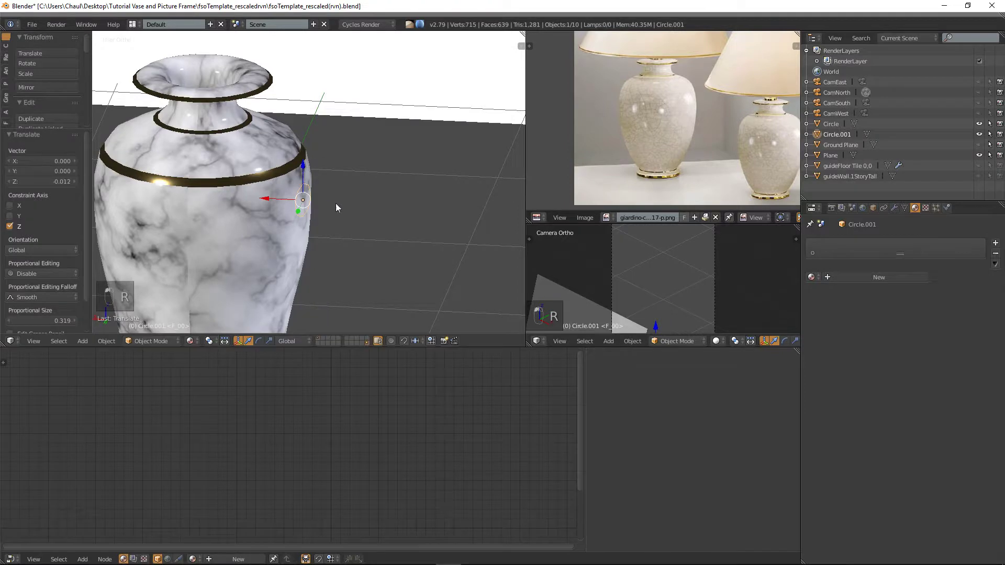
- Move the circle along X against the vase body and rotate it about -2.67° around Z
scroll(335, 203, "up", 2)
key("g")
key("x")
left_click(264, 199)
middle_click_drag(263, 199, 363, 222)
key("r")
key("z")
left_click(433, 215)
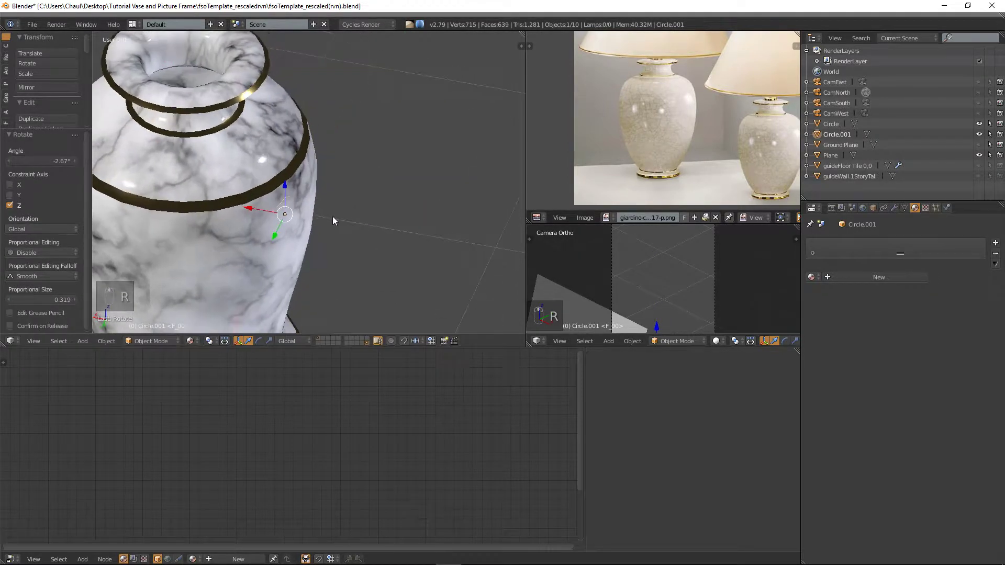
- Nudge the circle into place against the vase body and switch the viewport to solid shading
key("g")
left_click(252, 210)
key("z")
key("z")
key("z")
key("z")
middle_click_drag(371, 207, 315, 237)
- Duplicate all the circle's vertices in Edit Mode and place the copy along the Y axis beside the original
key("Tab")
middle_click_drag(379, 220, 376, 194)
key("a")
key("a")
key("a")
key("a")
key("shift+d")
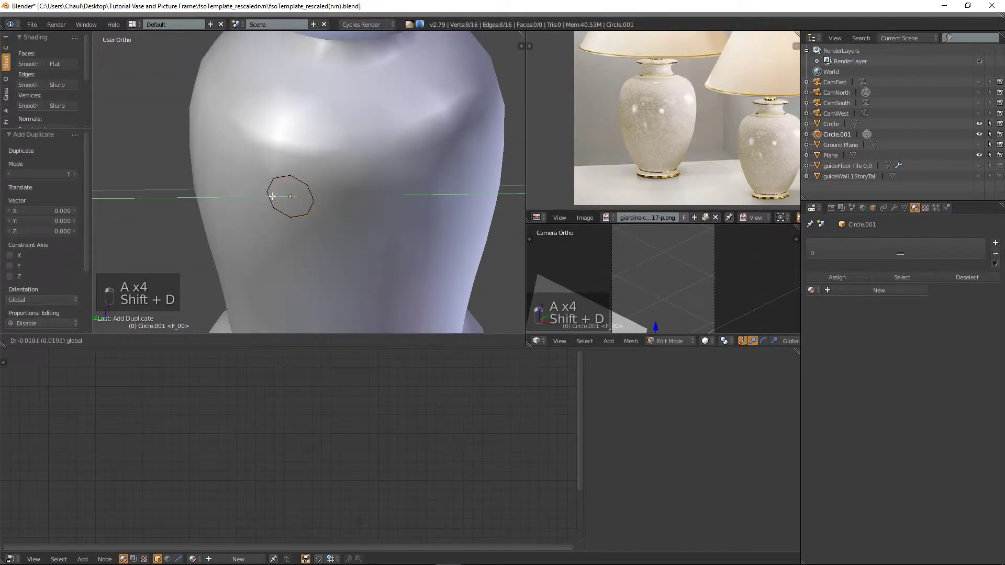
left_click(387, 195)
- Rotate the duplicated ring about 48.9° around Z and move it about 0.006 along X to follow the vase surface
middle_click_drag(415, 193, 511, 247)
key("r")
key("z")
left_click(501, 175)
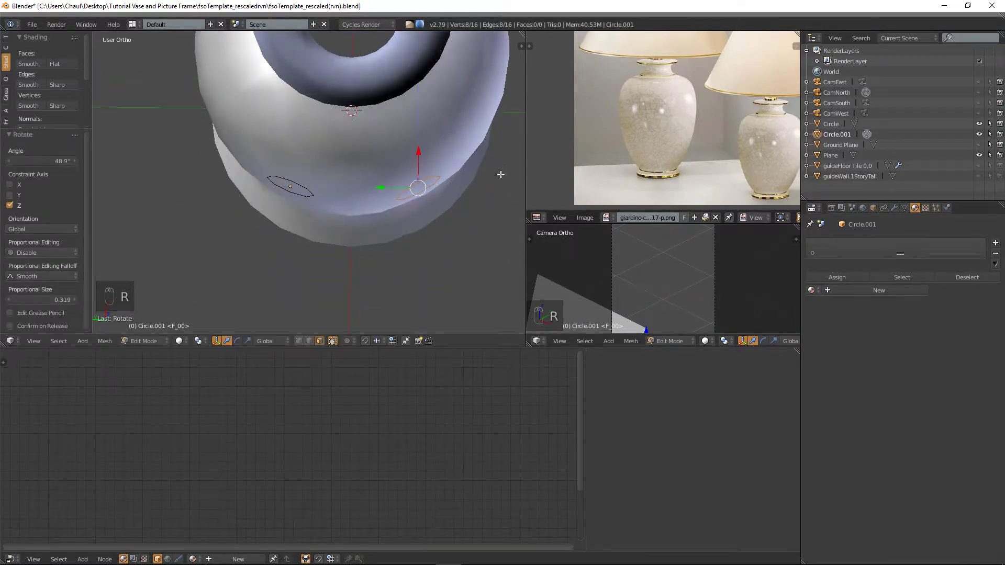
middle_click_drag(398, 184, 430, 210)
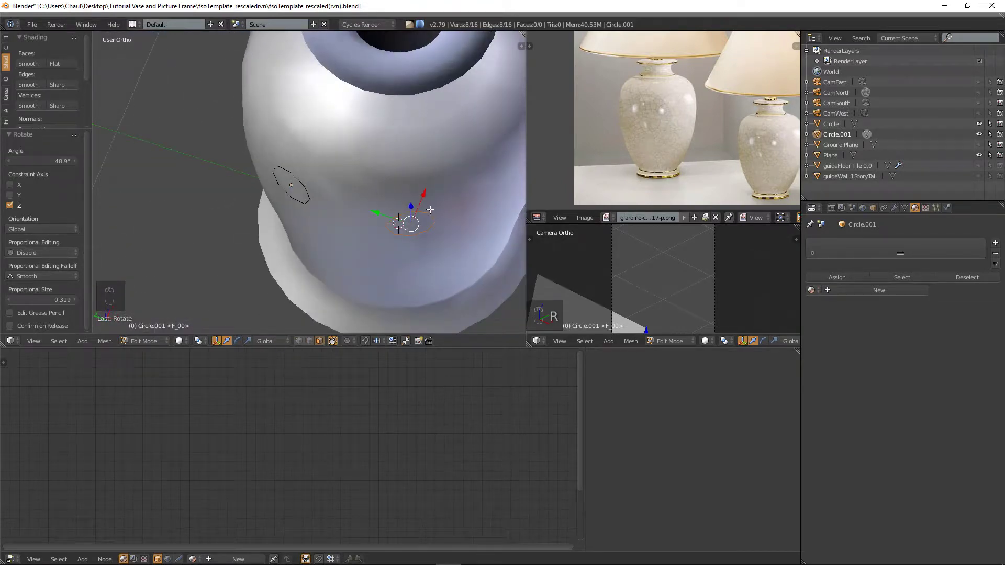
key("g")
left_click(430, 196)
middle_click_drag(431, 196, 451, 217)
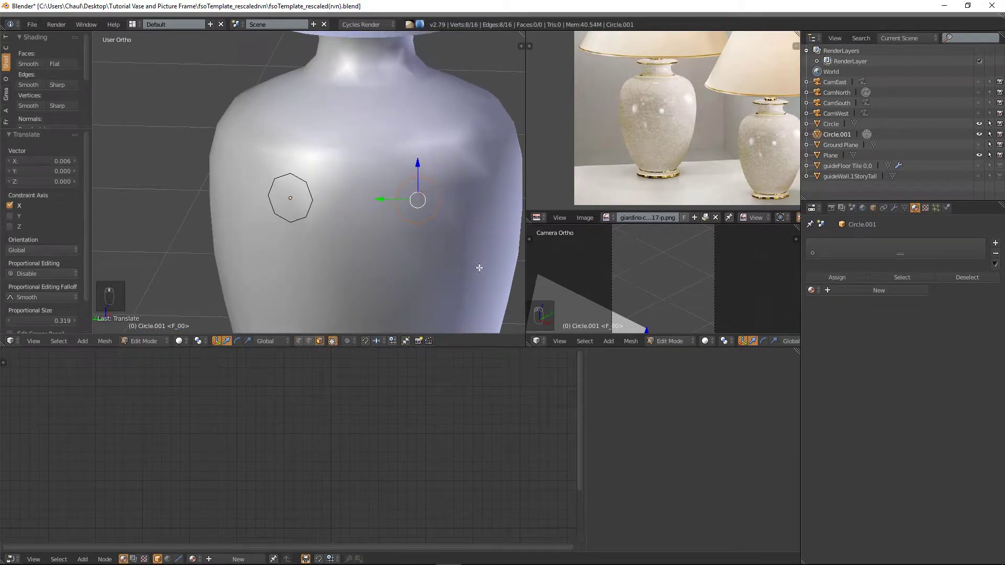
- Scale the duplicated ring down to about half its size
scroll(479, 267, "down", 2)
key("s")
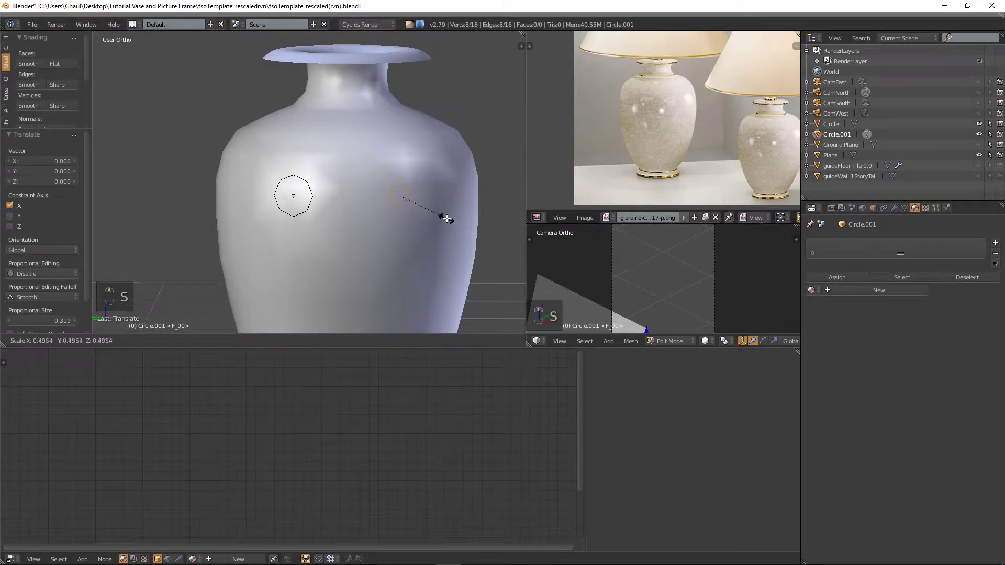
left_click(440, 216)
key("a")
key("a")
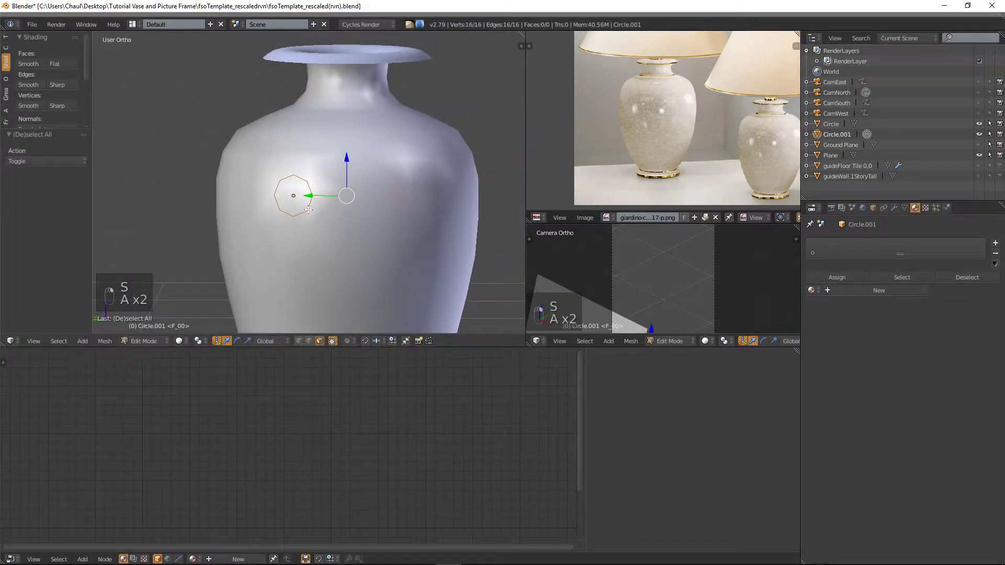
key("a")
key("b")
key("Tab")
key("Tab")
key("a")
key("a")
key("a")
key("z")
key("a")
key("b")
left_click_drag(328, 160, 252, 258)
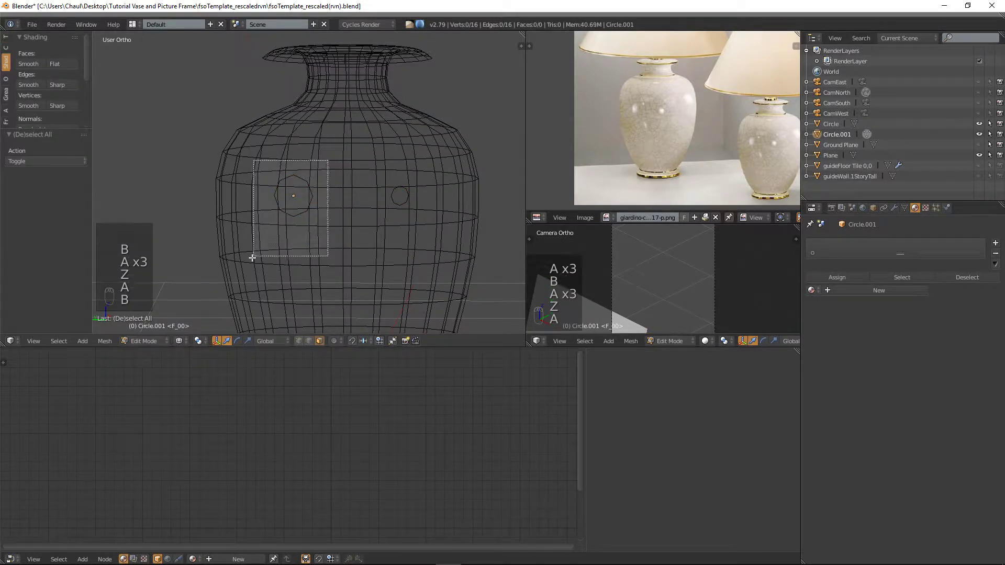
key("z")
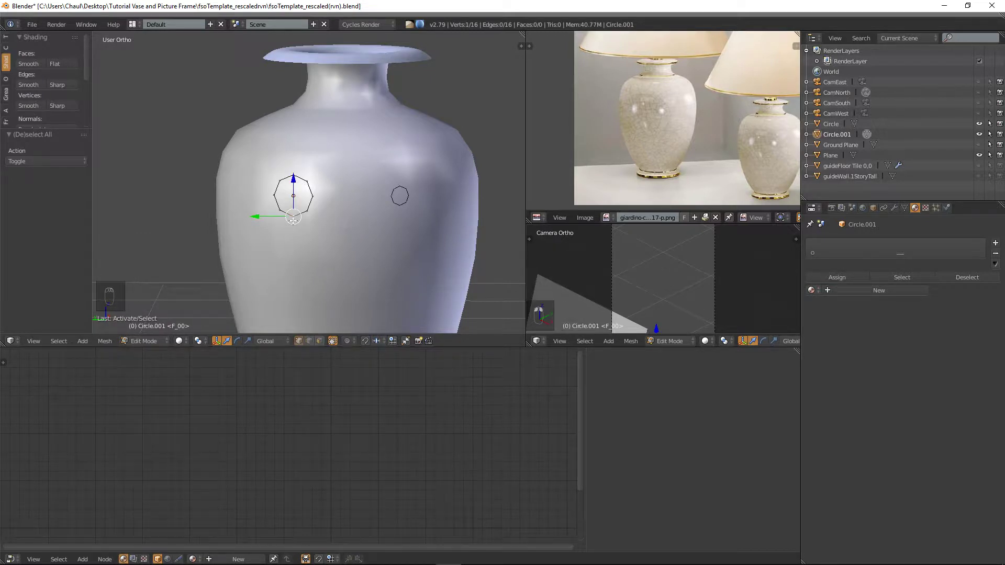
- Select all linked vertices of the original ring and scale it to about 0.505
key("ctrl+l")
key("s")
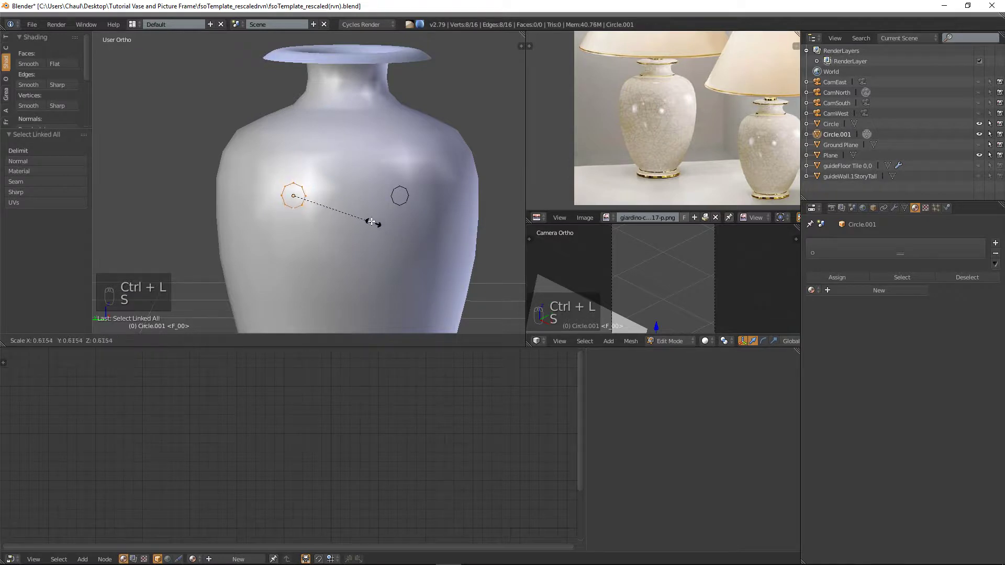
left_click(361, 217)
key("a")
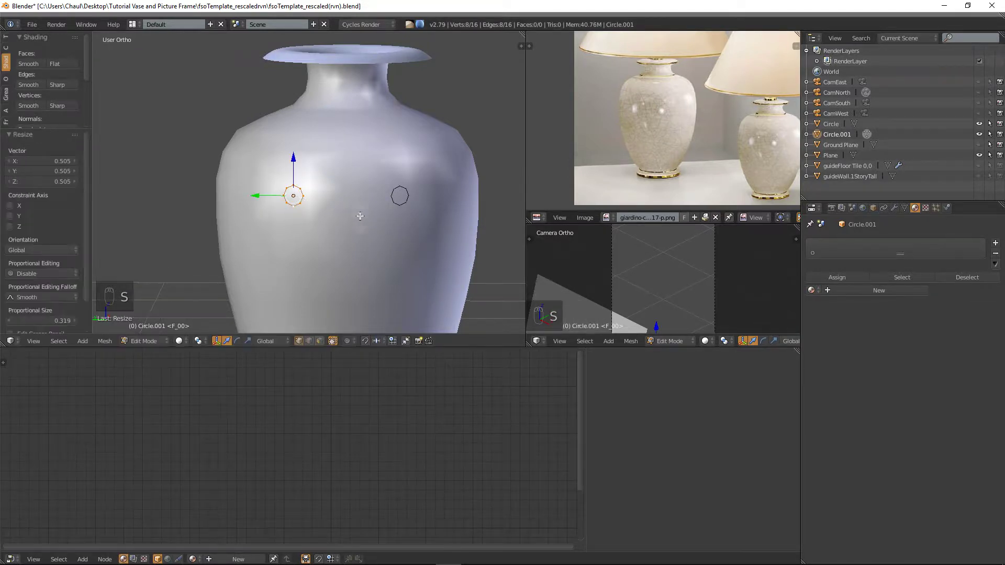
- Enlarge the main 3D viewport in height and width and display the scene in wireframe
scroll(437, 237, "up", 2)
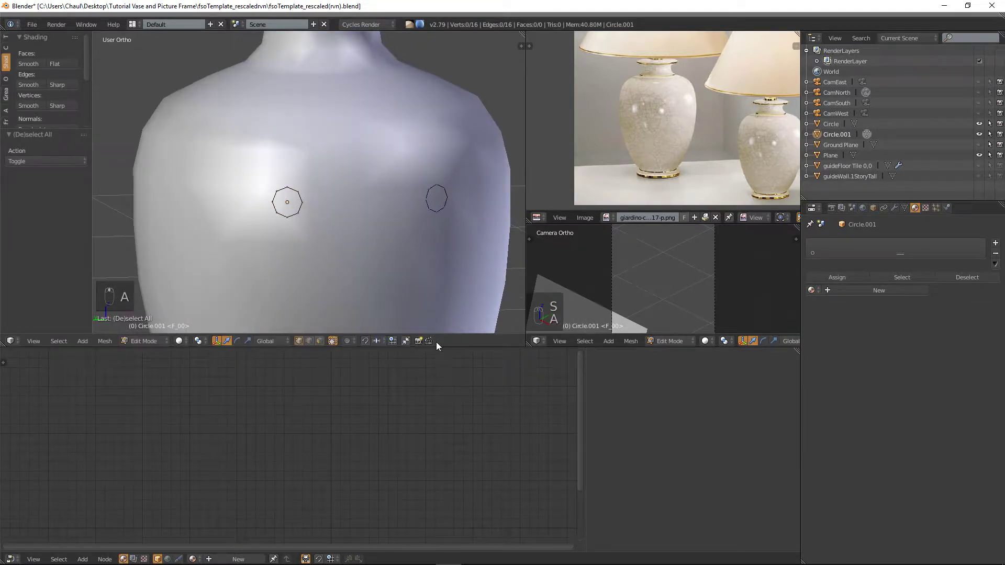
left_click_drag(438, 345, 437, 479)
left_click_drag(524, 200, 582, 200)
key("z")
- Select both rings and connect them with Bridge Edge Loops
key("a")
middle_click_drag(459, 271, 426, 273)
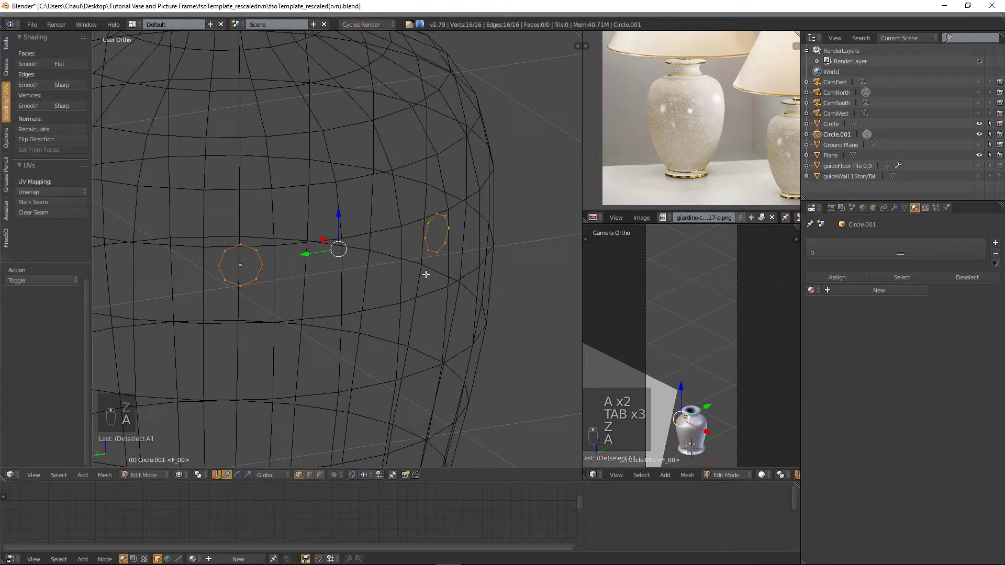
key("space")
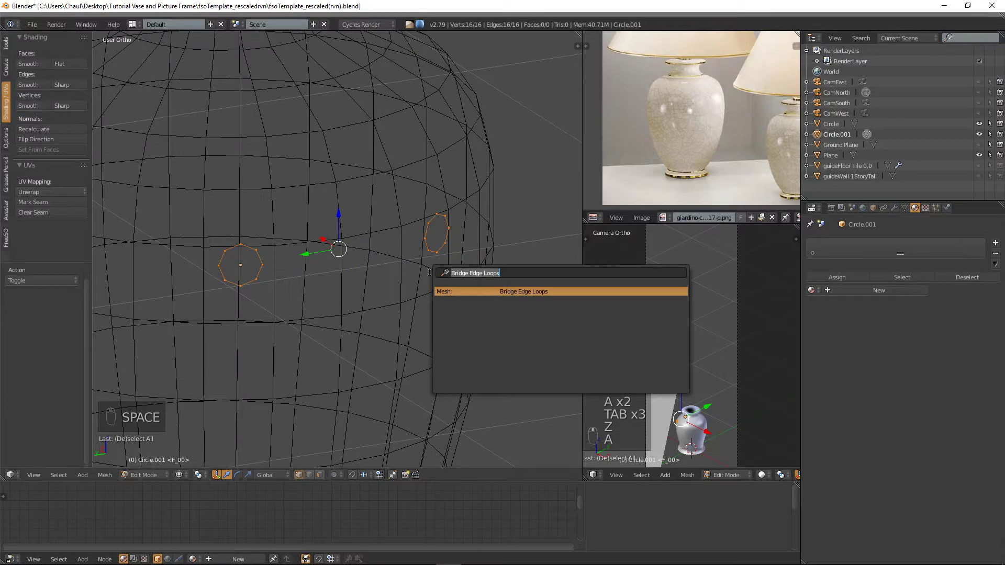
key("Return")
middle_click_drag(366, 284, 176, 338)
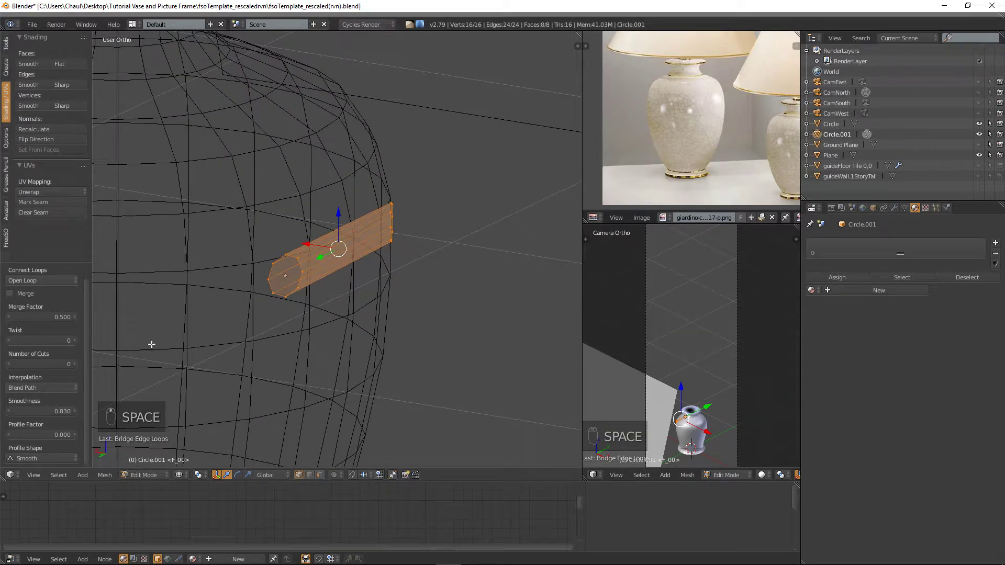
- Set the bridge's number of cuts to 3 and its smoothness to 0.670
left_click(75, 363)
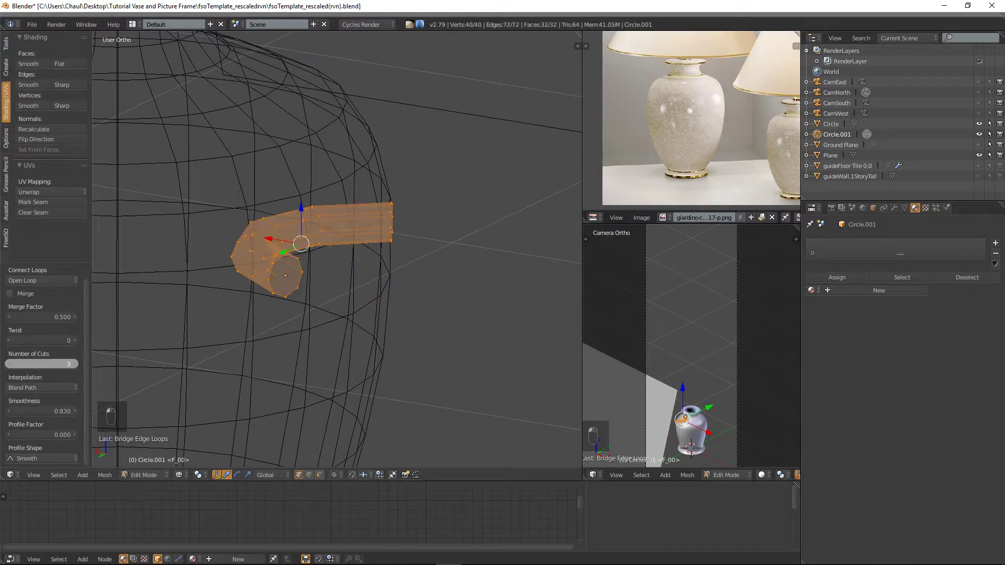
left_click(75, 364)
middle_click_drag(198, 252, 160, 331)
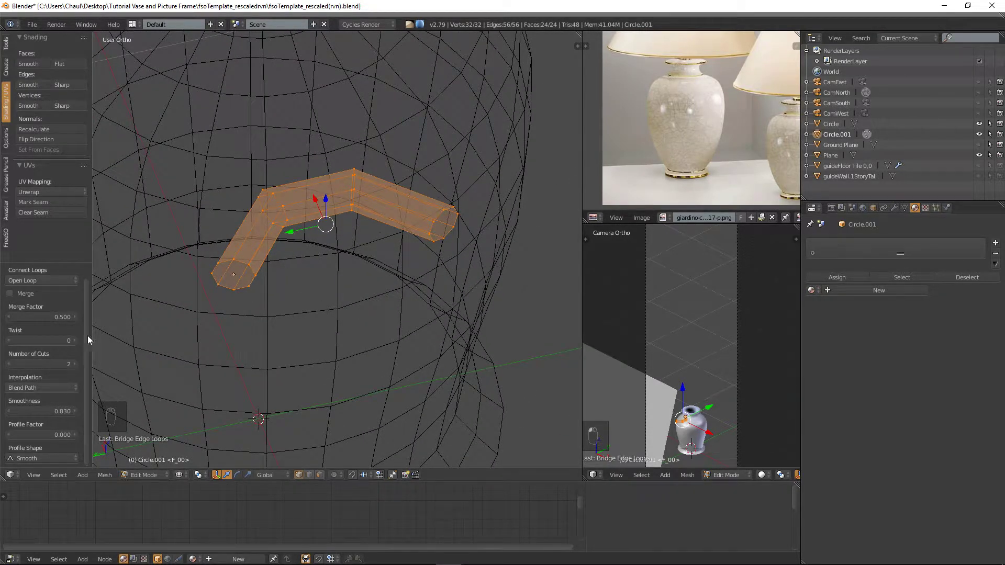
left_click_drag(61, 365, 71, 365)
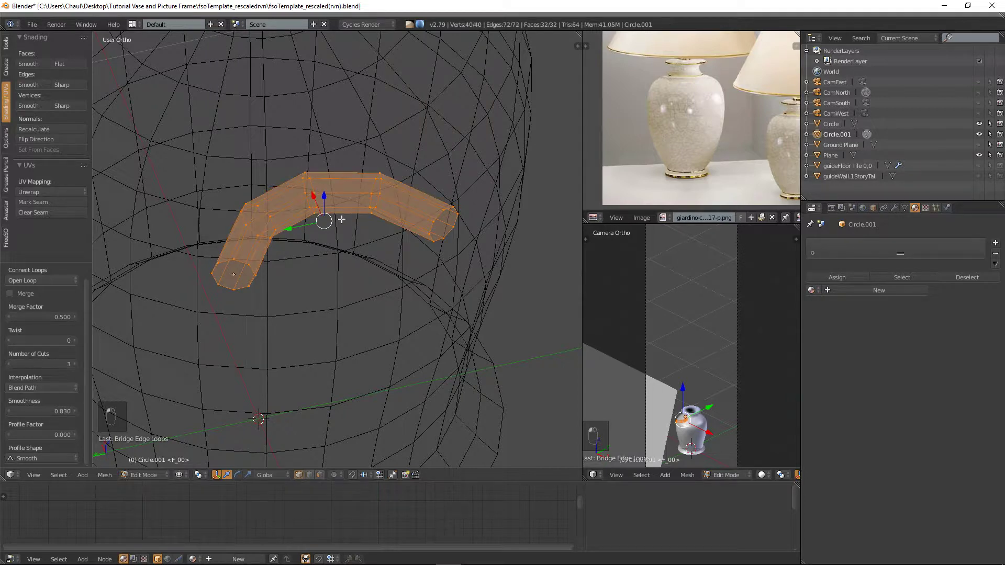
mouse_move(72, 411)
left_mouse_down()
mouse_move(48, 411)
mouse_move(62, 411)
left_mouse_up()
mouse_move(366, 296)
middle_mouse_down()
mouse_move(426, 285)
mouse_move(376, 309)
middle_mouse_up()
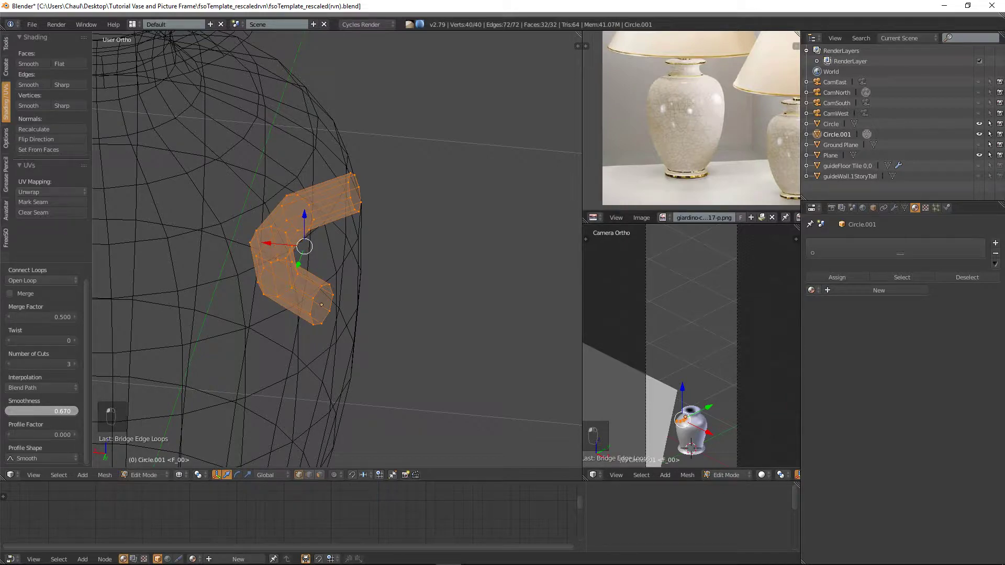
- Set the bridge's profile factor to -0.270 and its profile shape to Inverse Square
middle_click_drag(251, 336, 61, 425)
left_click_drag(62, 434, 52, 434)
middle_click_drag(334, 293, 125, 318)
left_click_drag(39, 434, 46, 435)
middle_click_drag(293, 325, 320, 285)
left_click(74, 458)
left_click(40, 420)
left_click(40, 458)
left_click(37, 414)
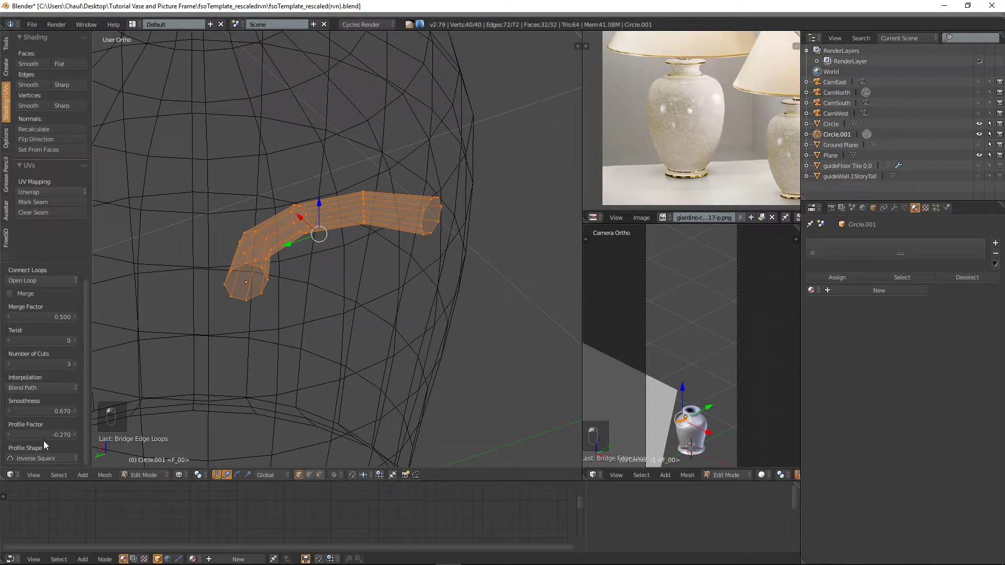
- Leave Edit Mode, return to solid shading and examine how the handle sits against the vase
scroll(247, 281, "down", 2)
middle_click_drag(247, 281, 333, 213)
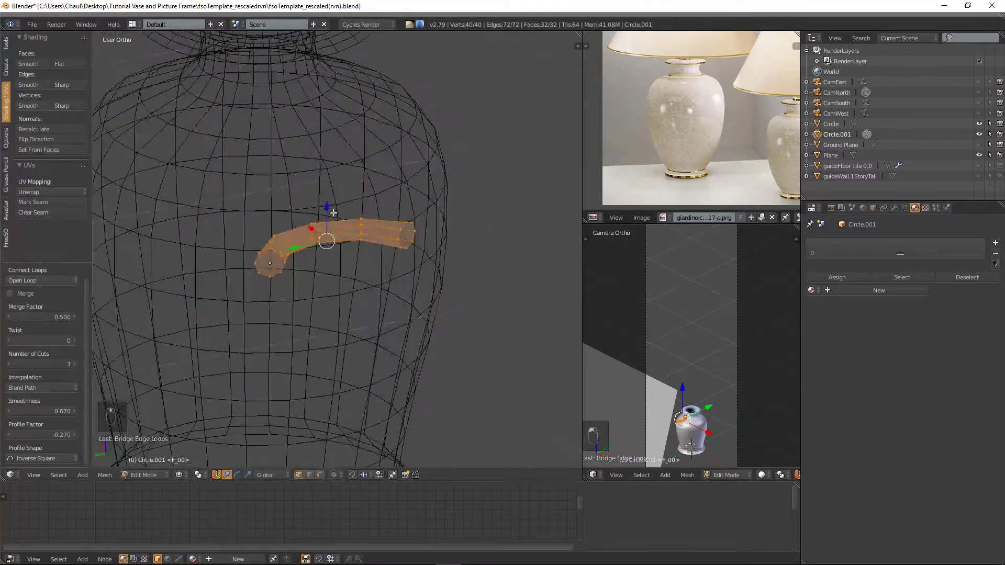
middle_click_drag(289, 273, 394, 303)
key("Tab")
left_click_drag(457, 257, 181, 271)
key("z")
mouse_move(180, 271)
middle_mouse_down()
mouse_move(289, 325)
mouse_move(404, 340)
mouse_move(122, 329)
mouse_move(211, 265)
middle_mouse_up()
left_click_drag(303, 222, 309, 224)
middle_click_drag(309, 224, 391, 270)
scroll(297, 226, "down", 7)
scroll(388, 271, "up", 3)
- Pull the handle's middle edge loop out about 0.08 along X using proportional editing with a size of 0.14
key("Tab")
middle_click_drag(253, 233, 315, 296)
key("a")
key("a")
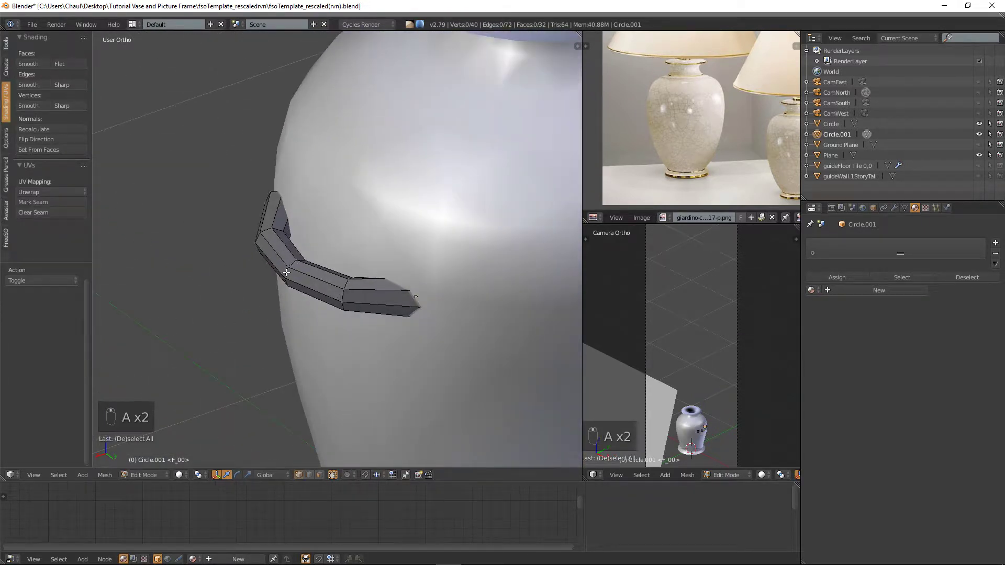
right_click(287, 269, "alt")
key("o")
middle_click_drag(287, 269, 311, 265)
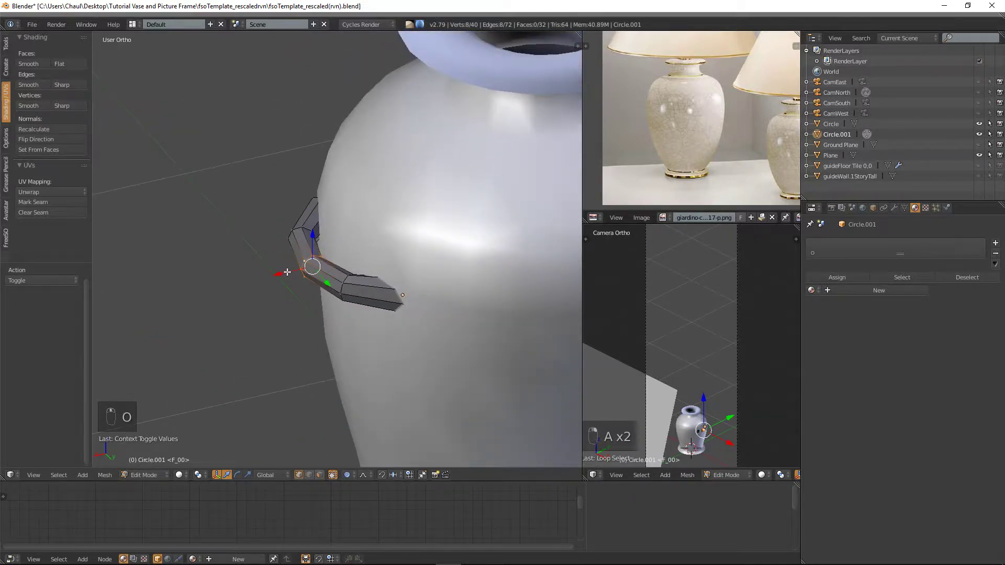
key("g")
key("x")
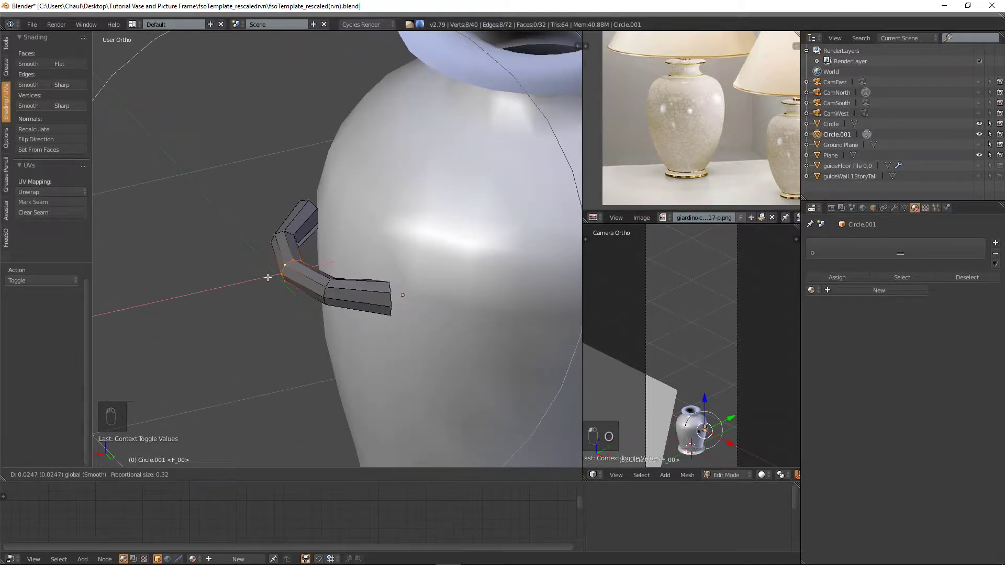
scroll(267, 278, "up", 7)
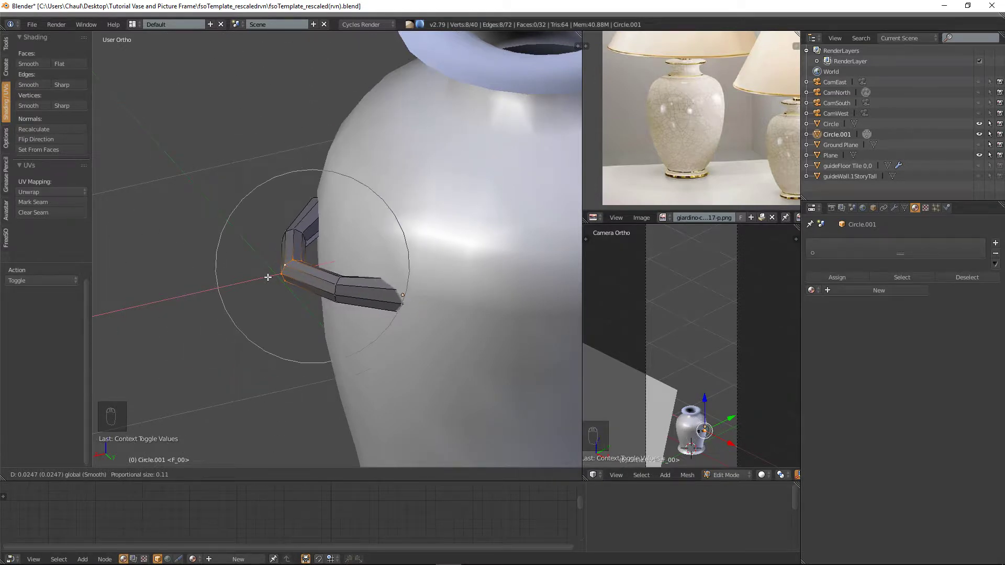
scroll(267, 277, "up", 1)
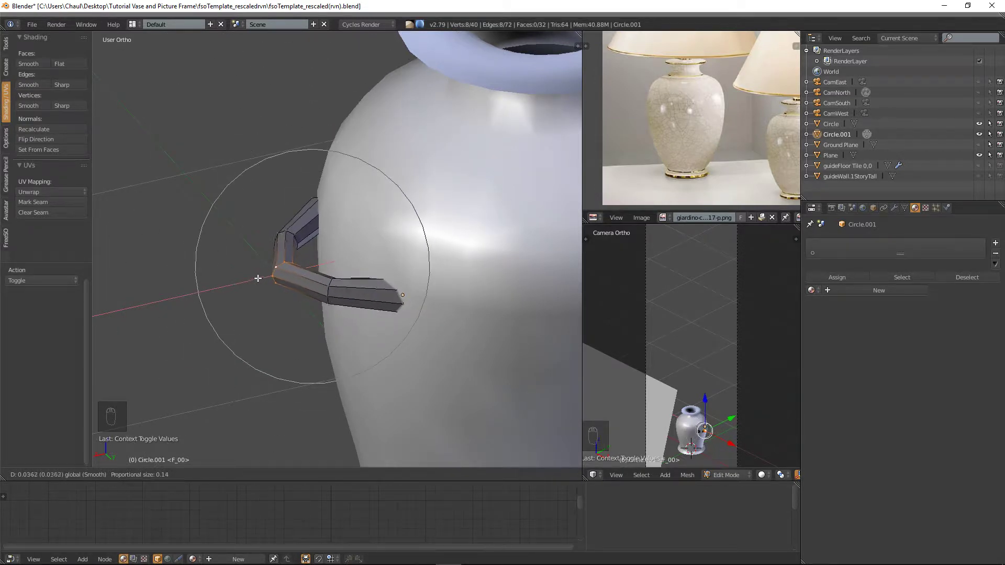
scroll(242, 282, "down", 3)
scroll(242, 282, "up", 3)
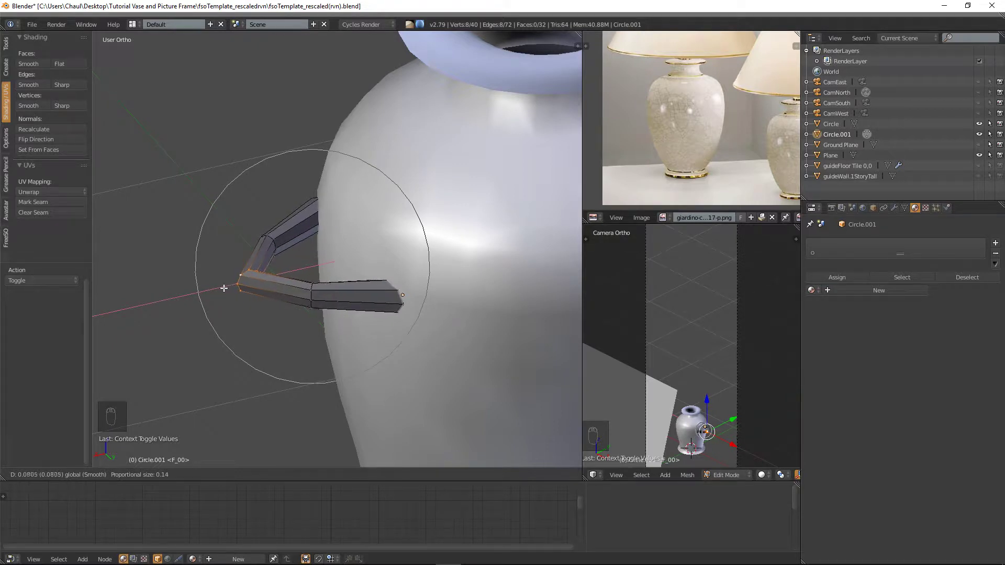
left_click(227, 288)
- Add an extra edge loop to each end segment of the handle near the vase
key("Tab")
scroll(415, 288, "down", 2)
middle_click_drag(415, 288, 386, 306)
key("Tab")
scroll(385, 305, "up", 3)
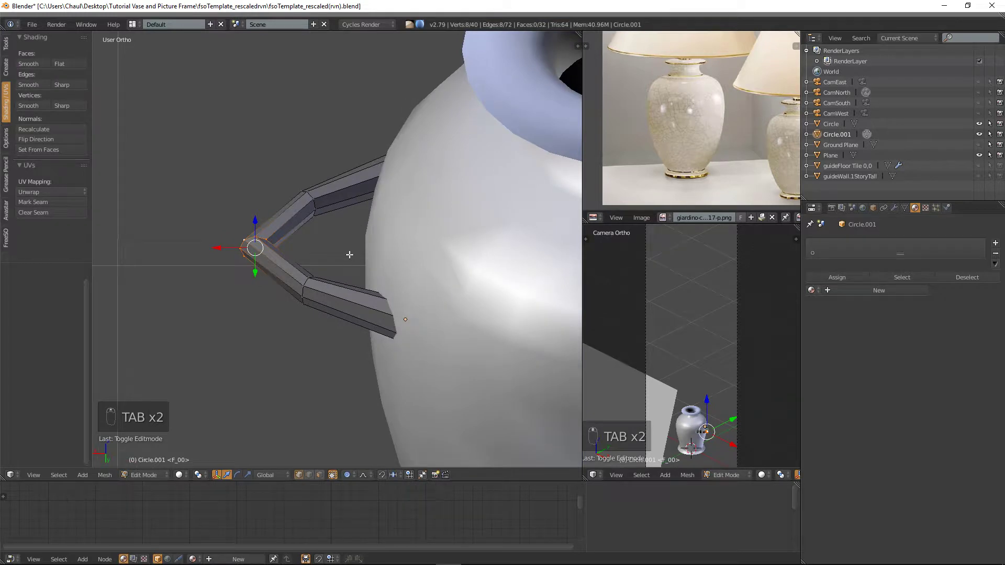
key("ctrl+r")
left_click(355, 184)
key("a")
key("ctrl+r")
left_click(355, 298)
key("a")
- Move the new edge loop on the near arm of the handle about 0.010 outward along Y
left_click(351, 300, "alt")
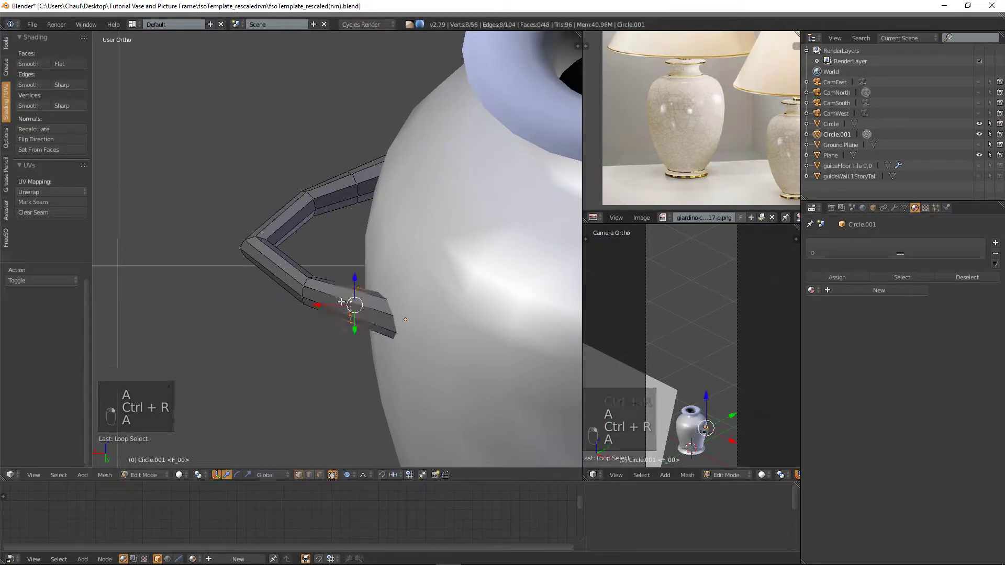
middle_click_drag(352, 299, 440, 297)
mouse_move(396, 284)
left_mouse_down()
mouse_move(414, 280)
mouse_move(405, 281)
left_mouse_up()
scroll(409, 280, "down", 1)
middle_click_drag(406, 281, 407, 330)
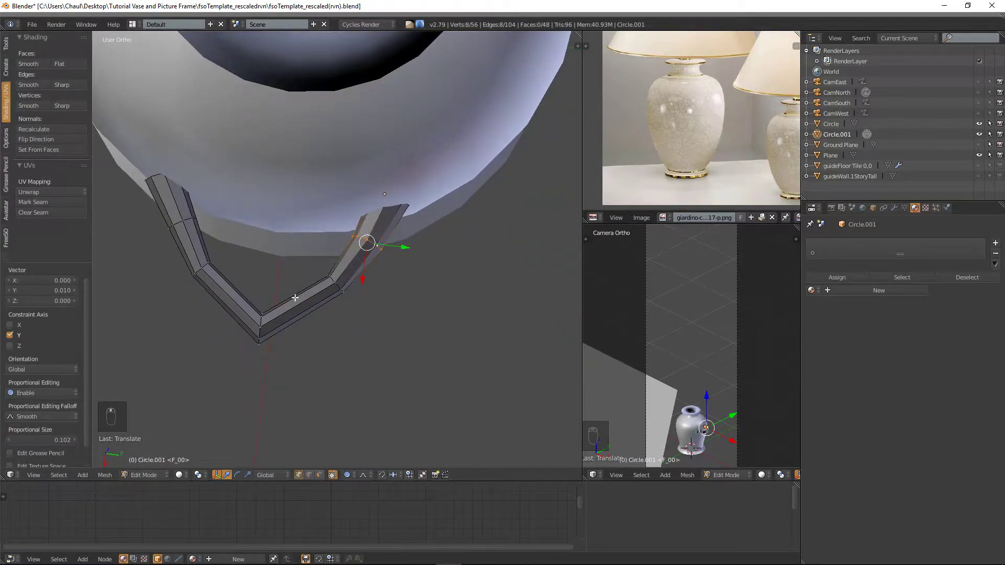
- Select the matching edge loop on the handle's opposite arm and shift it along Y to round the curve
middle_click_drag(294, 297, 346, 295, "shift")
key("a")
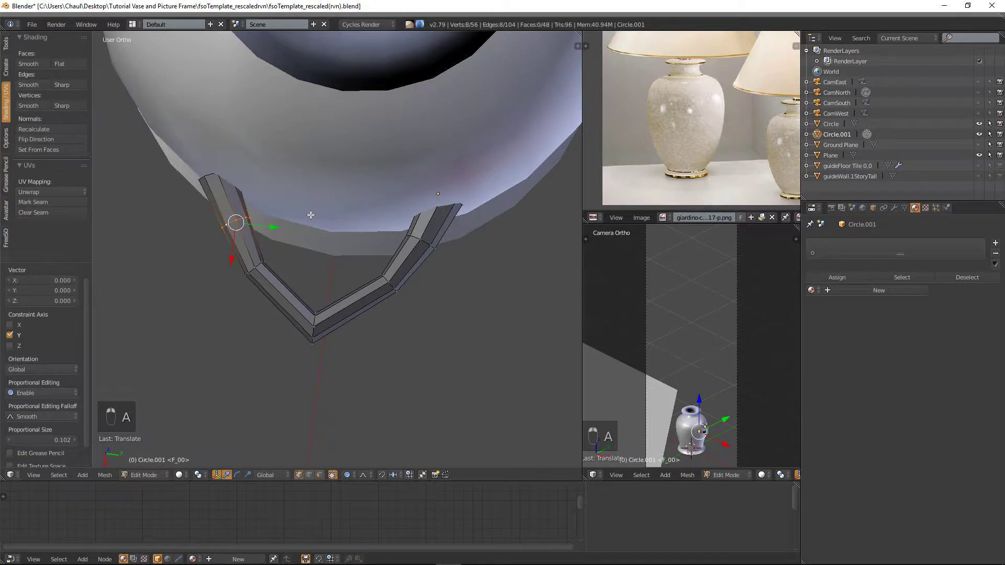
key("g")
scroll(381, 212, "up", 4)
left_click(379, 213)
- Return to Object Mode and apply smooth shading to the handle
key("Tab")
middle_click_drag(370, 231, 309, 190)
scroll(309, 190, "down", 3)
scroll(307, 246, "up", 2)
key("Tab")
key("a")
key("a")
key("a")
key("Tab")
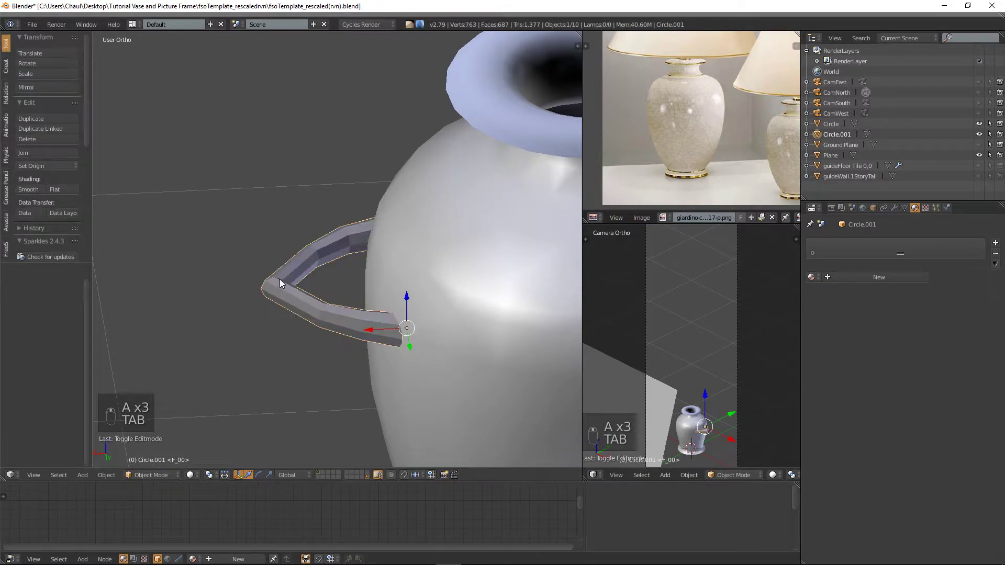
left_click(29, 189)
key("a")
key("a")
scroll(314, 266, "down", 3)
- Move the edge loop at the handle's outer tip about -0.027 along X with proportional editing to soften the point
key("Tab")
scroll(312, 270, "up", 3)
left_click(285, 248, "alt")
key("g")
key("x")
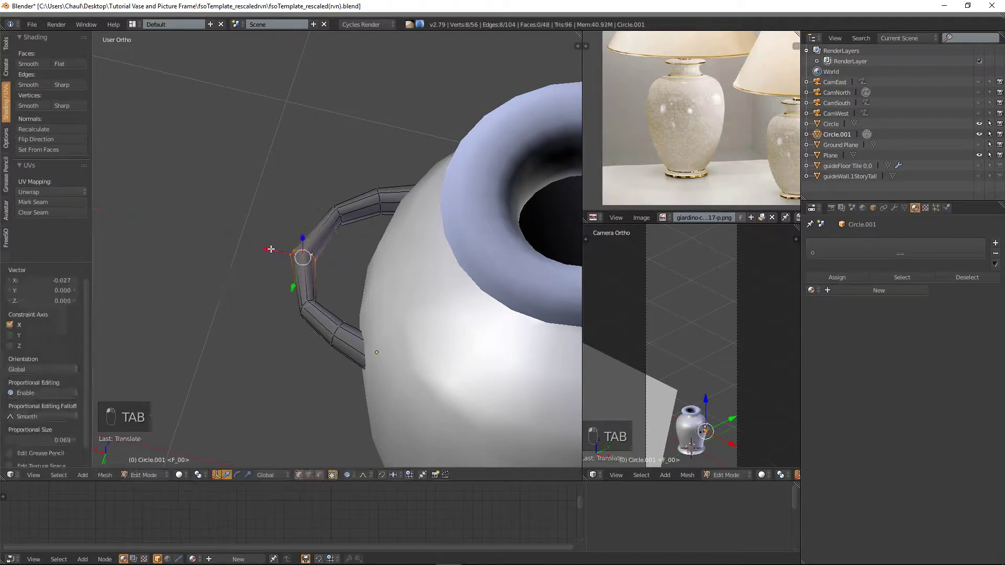
left_click(270, 248)
- Leave Edit Mode, examine the handle's shape and proportions on the whole vase, and reselect the handle
key("Tab")
scroll(366, 272, "down", 4)
key("a")
key("a")
key("a")
middle_click_drag(454, 296, 490, 269)
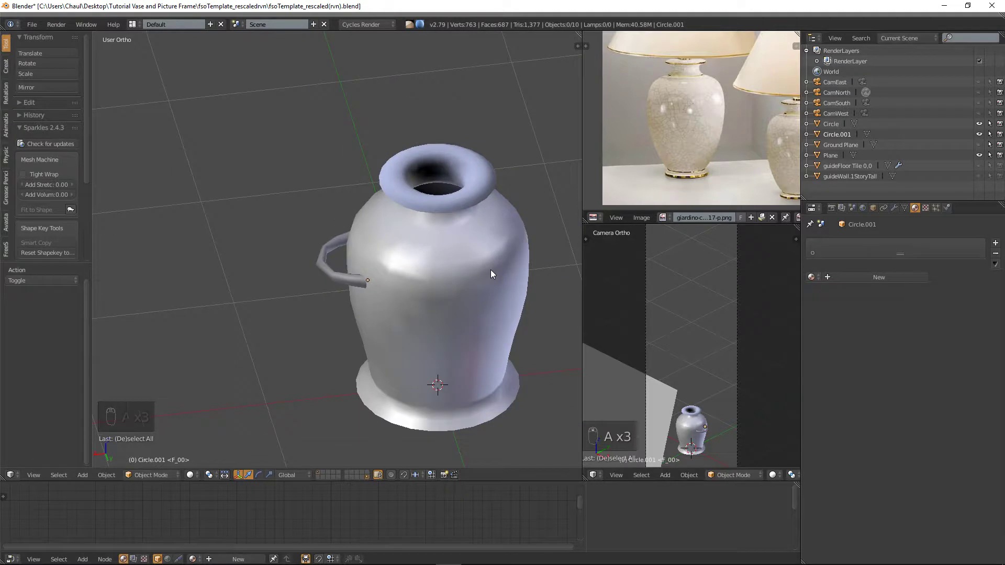
scroll(491, 271, "up", 3)
key("Tab")
key("Tab")
left_click(352, 297)
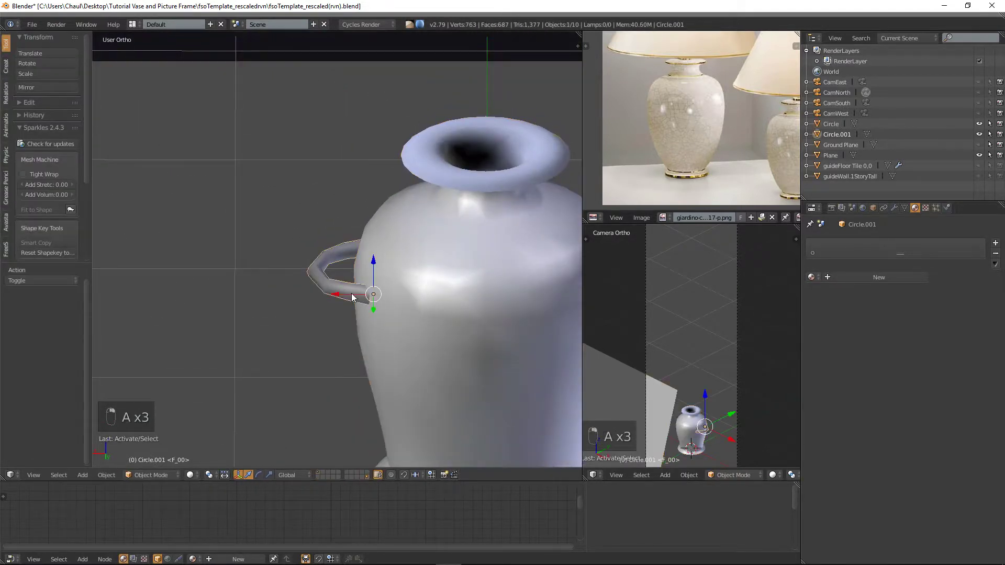
scroll(354, 291, "down", 3)
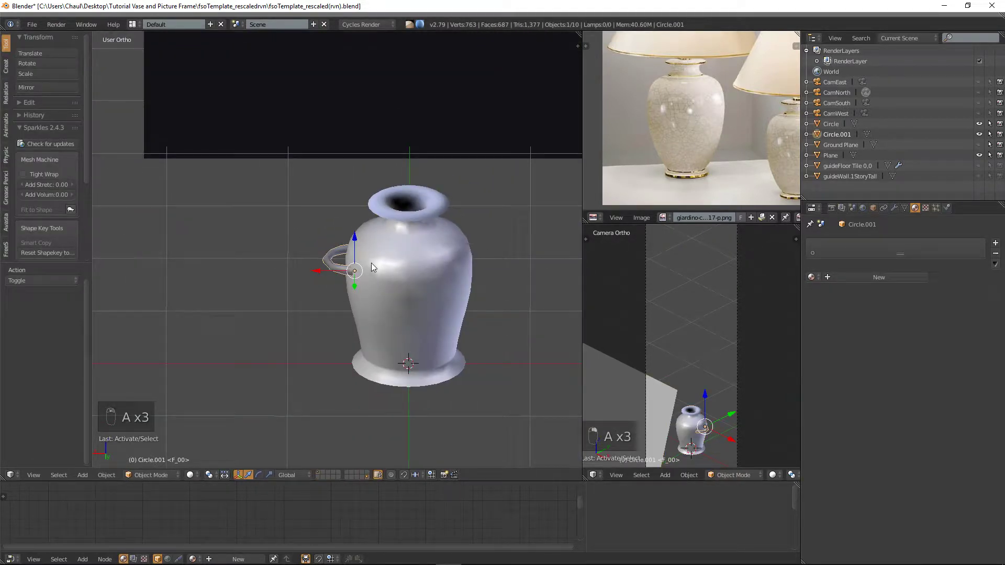
- Try to duplicate the handle and move the copy about -0.532 along X to the vase's opposite side
key("alt+space")
left_click(371, 263)
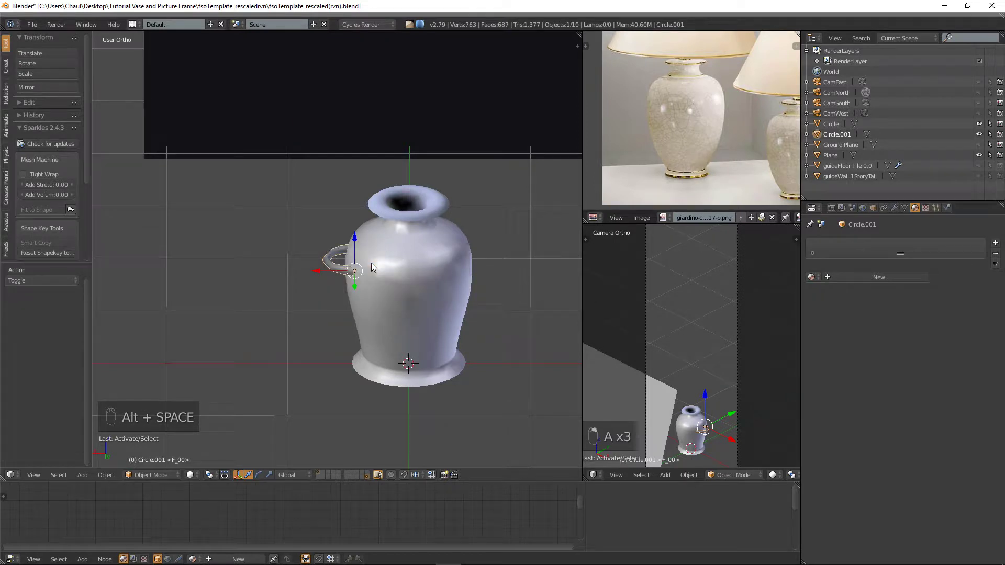
key("shift+d")
right_click(367, 223)
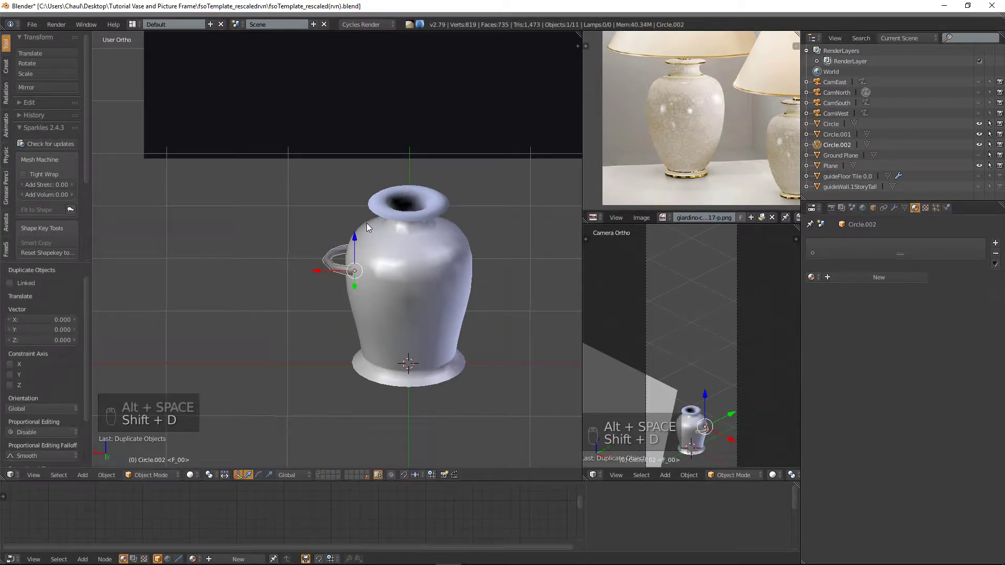
scroll(366, 222, "up", 2)
middle_click_drag(367, 223, 299, 272)
left_click_drag(300, 272, 485, 297)
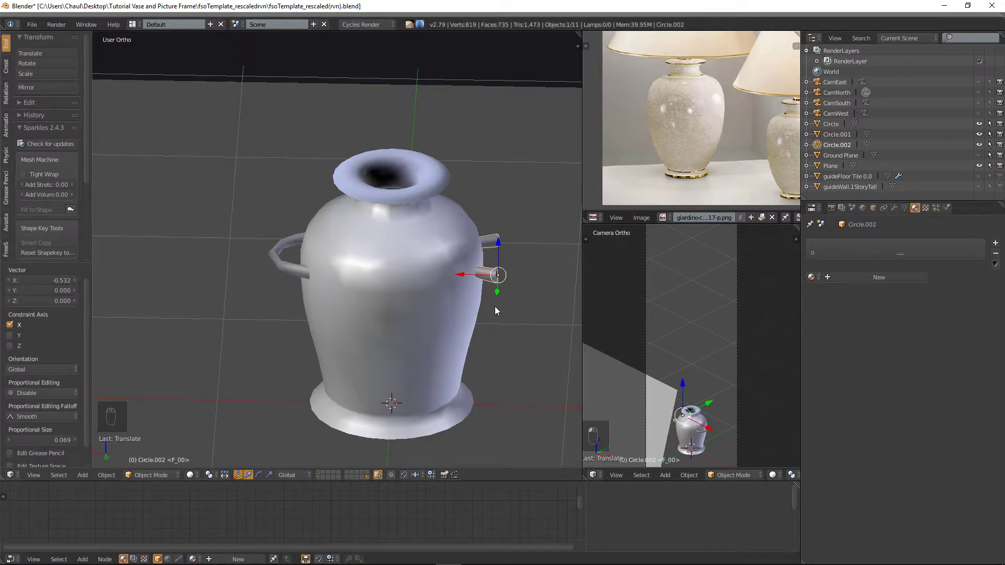
key("ctrl+z")
key("ctrl+z")
key("ctrl+z")
- Reselect the handle, enter Edit Mode and frame the view on its outer tip to examine the bend
key("a")
right_click(293, 265)
key("g")
right_click(265, 262)
key("Tab")
right_click(275, 261)
right_click(270, 252)
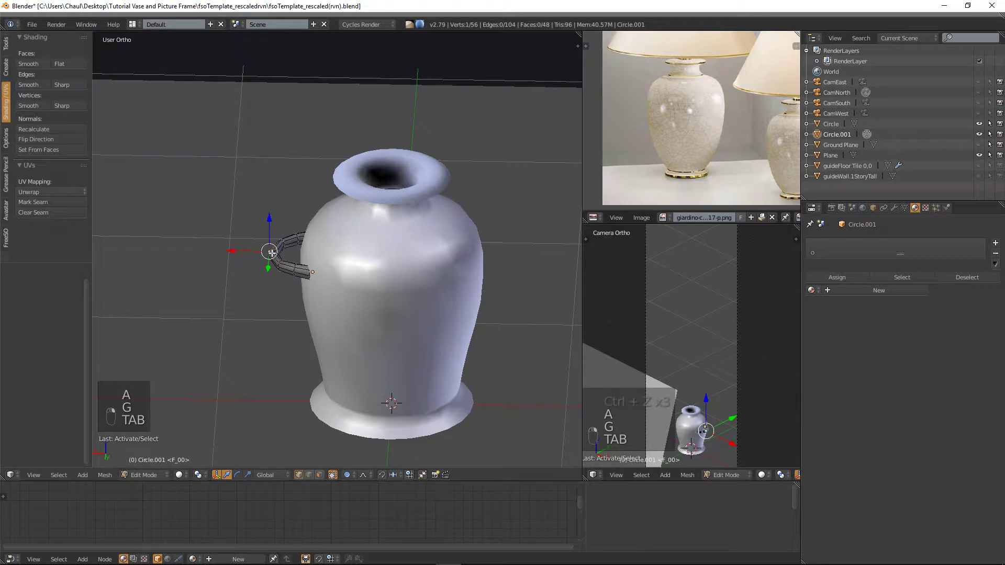
key("KP_Decimal")
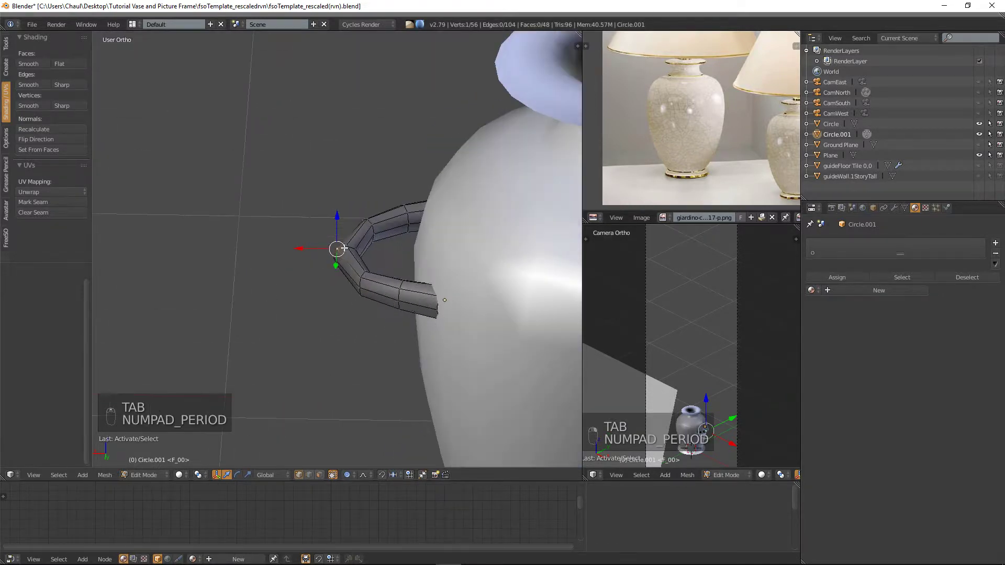
- Return to Object Mode and assign the existing marble material named Material to the handle
key("a")
key("a")
key("Tab")
scroll(391, 290, "down", 2)
left_click(812, 278)
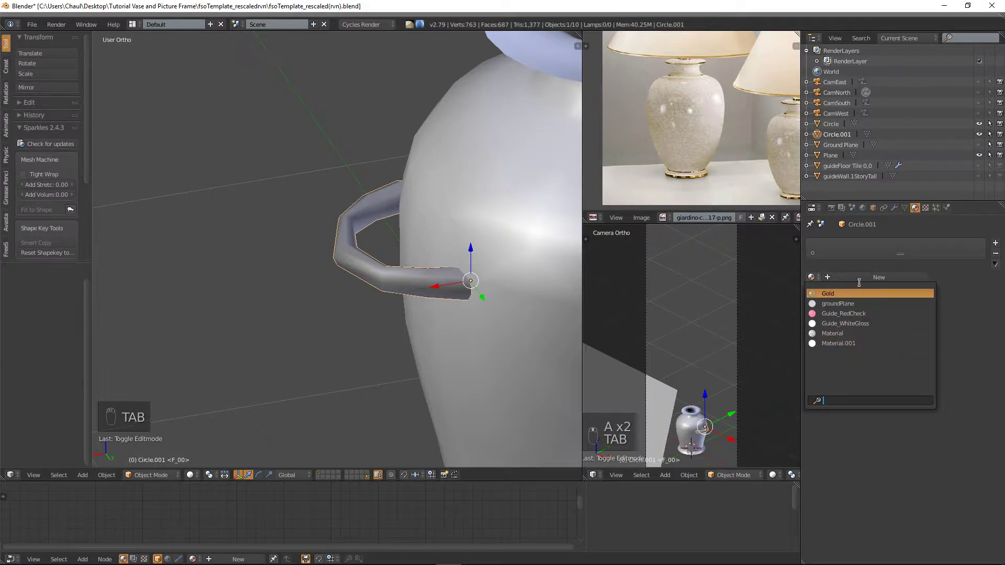
left_click(855, 334)
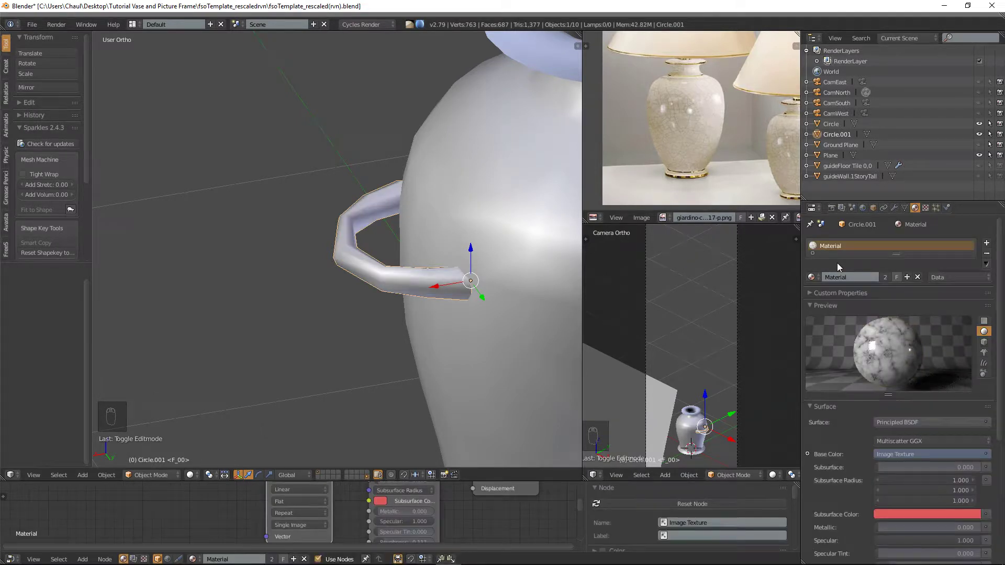
- Deselect the handle and set the main viewport's shading to Material to show the marble and gold
key("a")
middle_click_drag(404, 253, 445, 243)
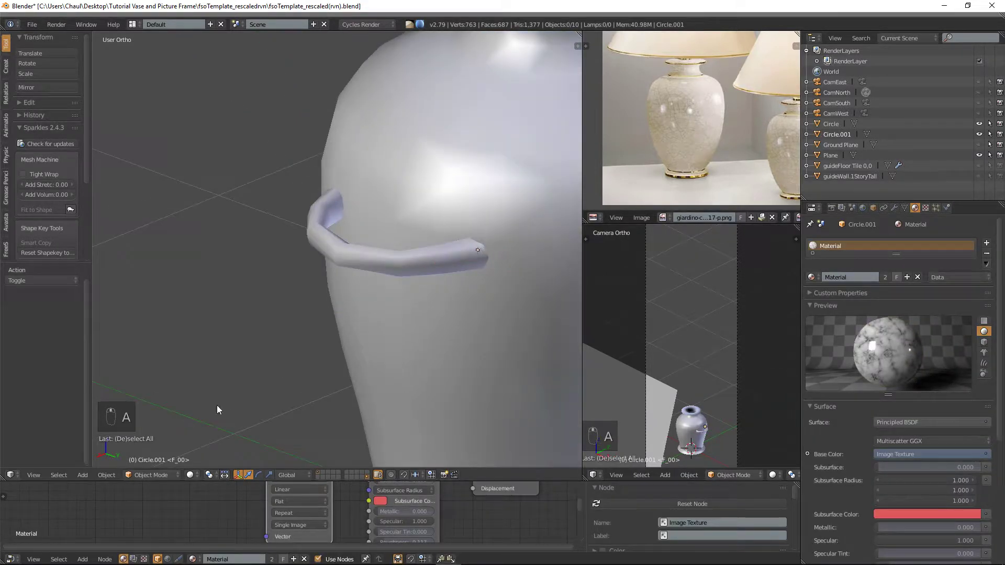
left_click(190, 474)
left_click(198, 415)
middle_click_drag(460, 265, 370, 277)
- Enter Edit Mode on the handle and mark a seam along the lengthwise edge loop on its inner side
key("Tab")
key("a")
key("a")
key("a")
key("a")
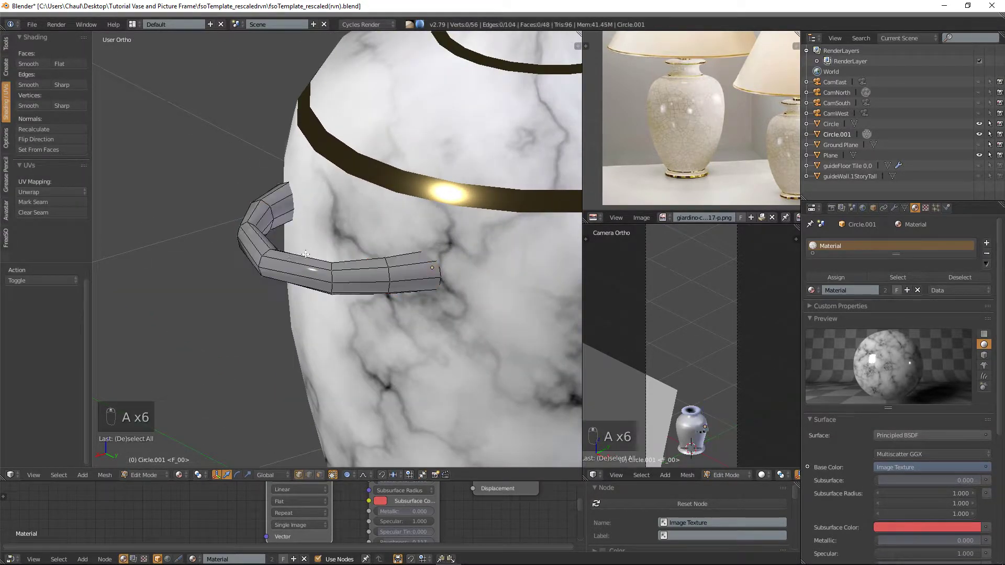
scroll(270, 266, "up", 2)
middle_click_drag(270, 266, 331, 207)
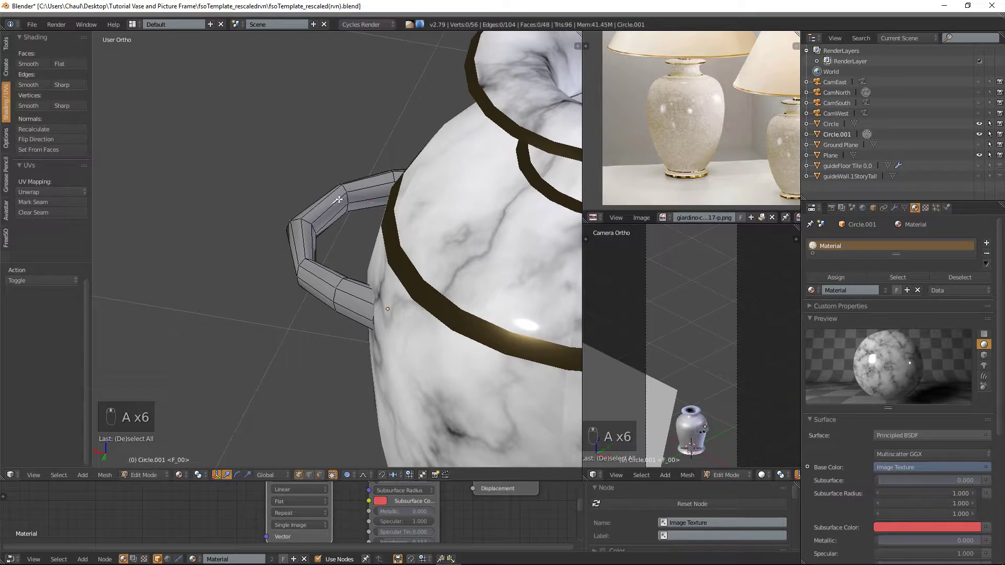
left_click(32, 202)
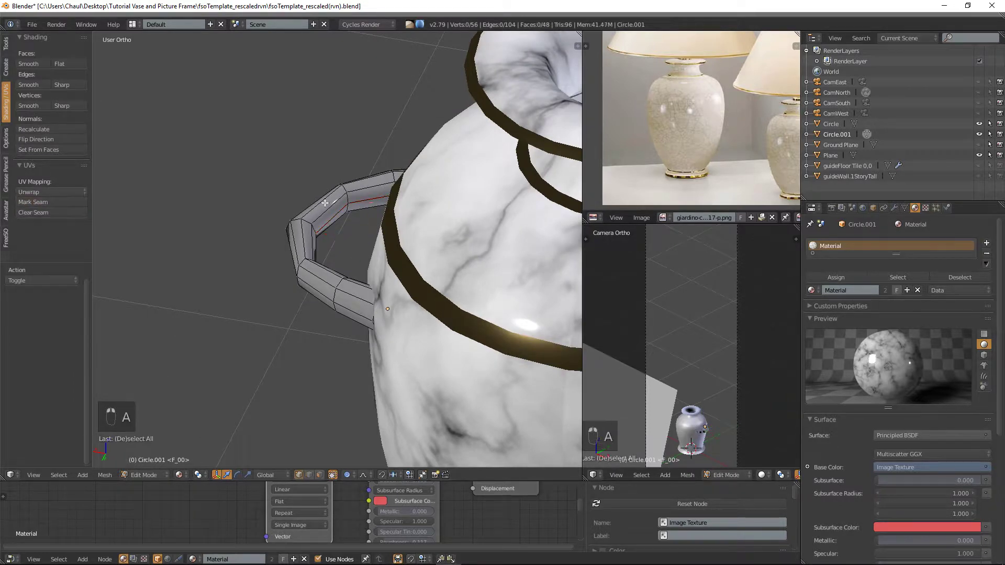
- Examine the seam along the inside of the handle from several angles
key("a")
key("a")
key("a")
key("a")
scroll(371, 236, "up", 3)
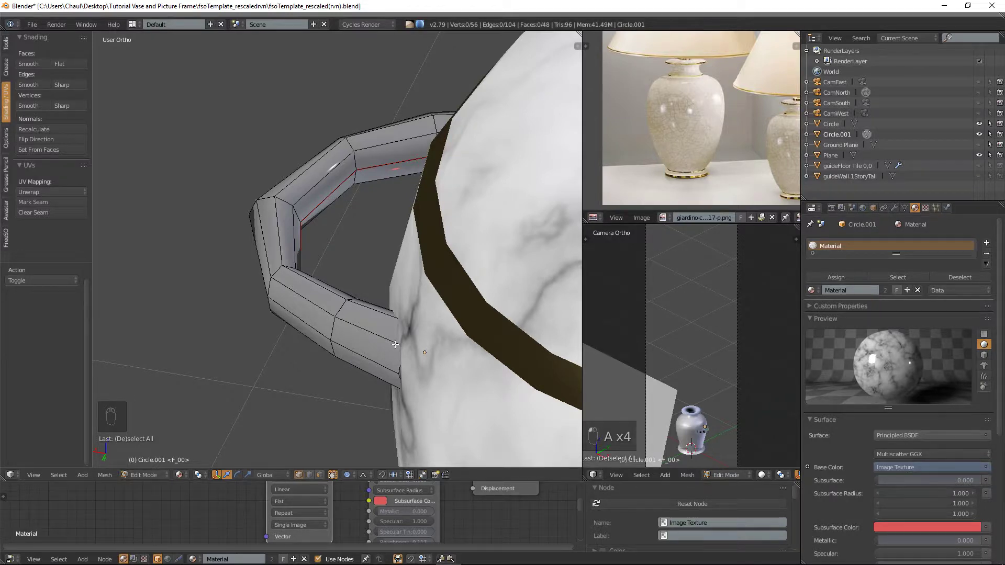
key("a")
key("a")
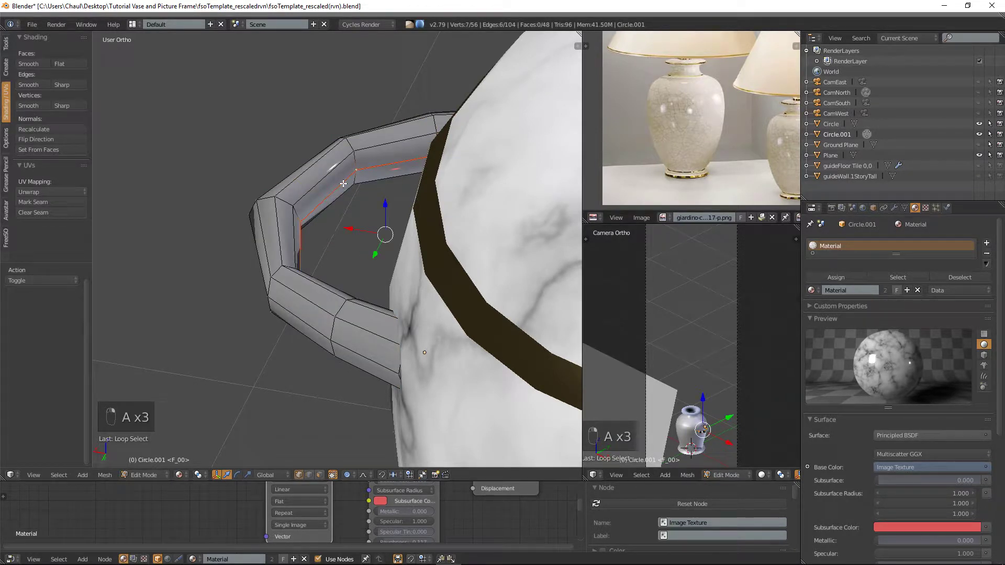
scroll(343, 183, "down", 5)
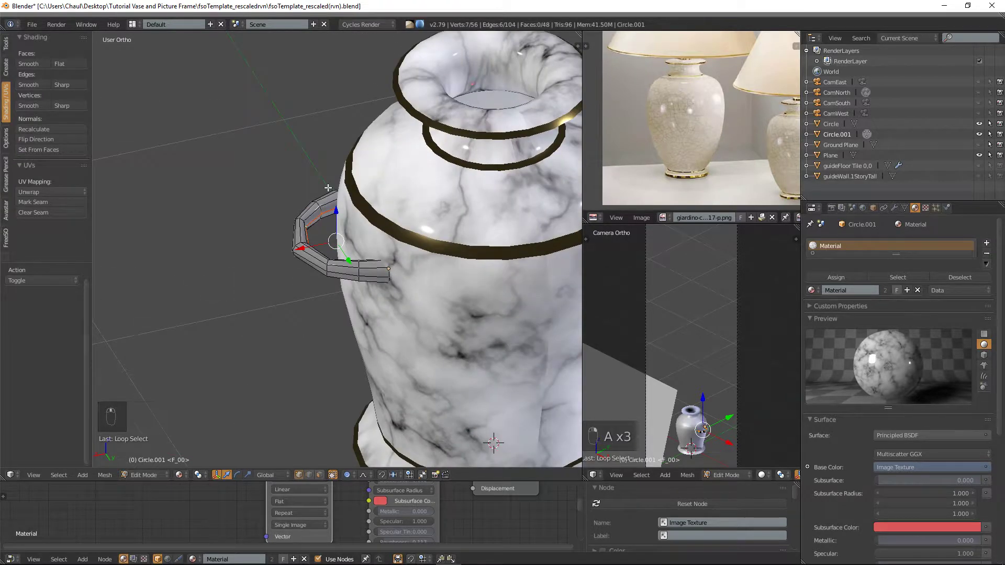
middle_click_drag(450, 188, 338, 219)
scroll(366, 199, "up", 3)
- Select the whole handle mesh and unwrap it with the Angle Based method
key("a")
key("a")
left_click(40, 192)
left_click(39, 202)
- Straighten the handle's UV layout with the UV Squares operation To Grid By Shape
scroll(762, 179, "down", 2)
key("t")
key("t")
scroll(735, 140, "down", 2)
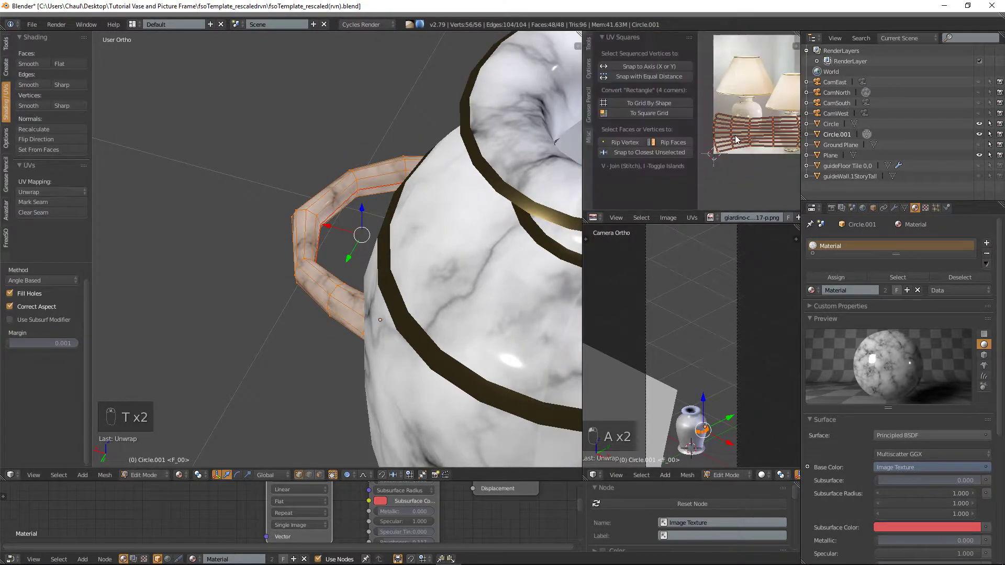
left_click(649, 103)
key("t")
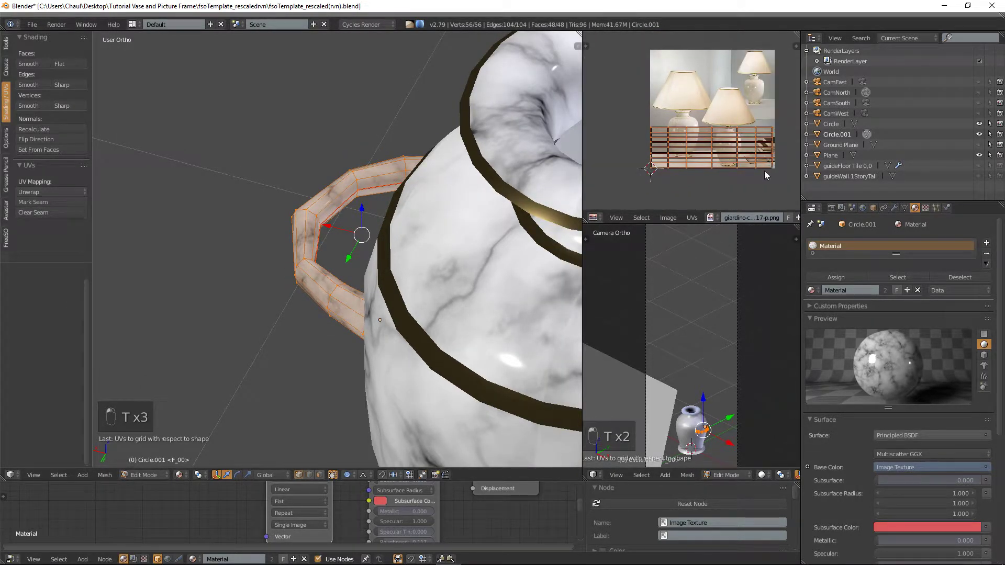
- Scale the handle's UVs to about 0.475 and move them to the upper-left area of the image
middle_click_drag(765, 175, 749, 169)
key("s")
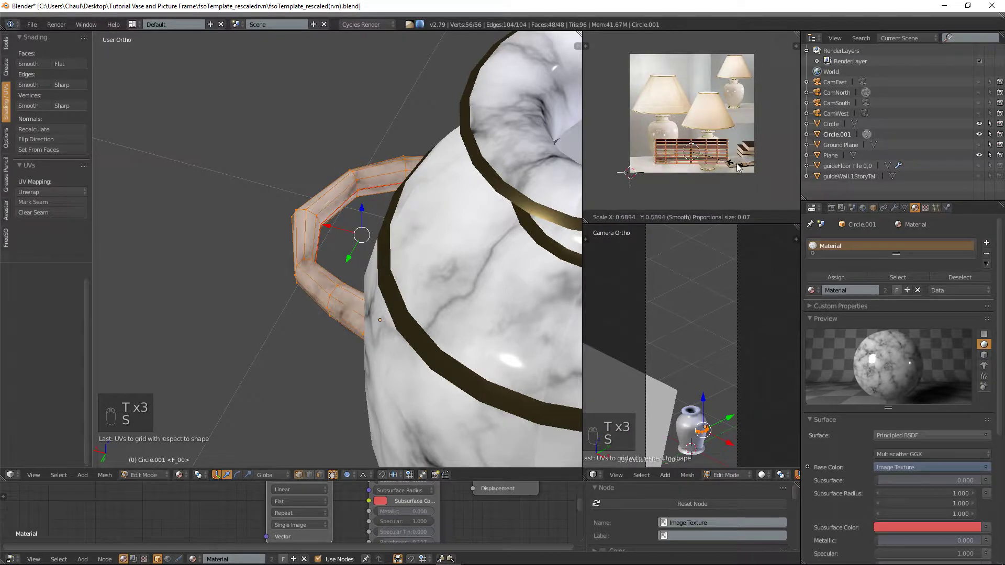
right_click(752, 164)
key("s")
left_click(711, 149)
key("g")
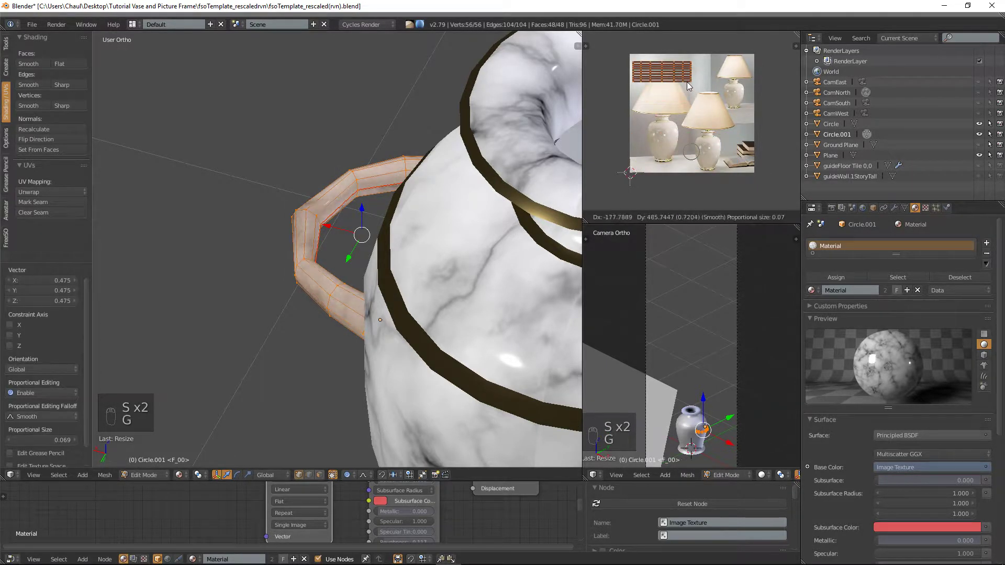
left_click(688, 80)
- Return to Object Mode, duplicate the handle and move the copy about -0.538 along X to the vase's opposite side
key("Tab")
middle_click_drag(274, 220, 366, 303)
scroll(413, 169, "down", 6)
key("a")
key("a")
key("a")
key("a")
key("shift+d")
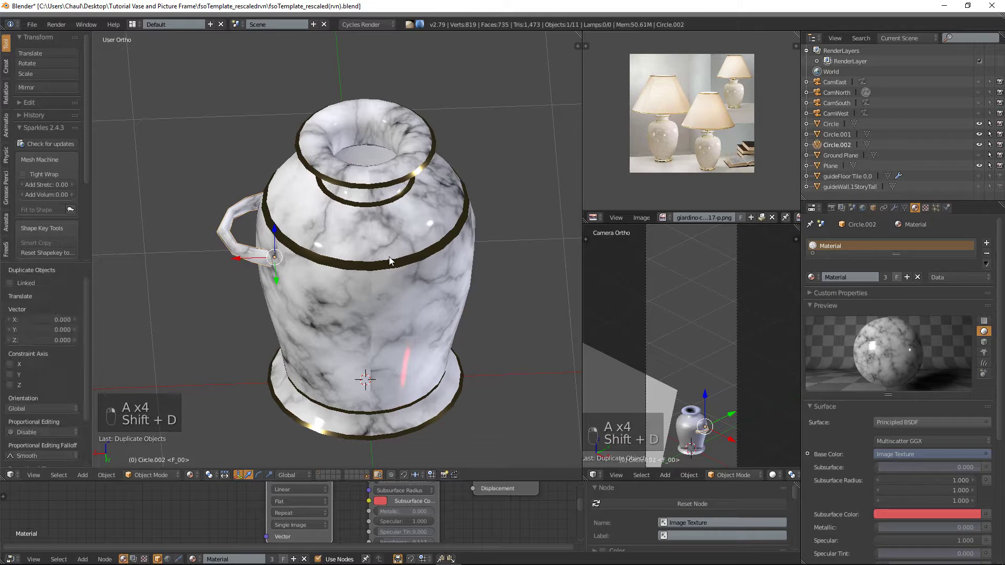
left_click_drag(243, 258, 359, 257)
left_click_drag(478, 258, 468, 261)
- Rotate the duplicated handle 180° about the Z axis
mouse_move(455, 205)
middle_mouse_down()
mouse_move(453, 167)
mouse_move(449, 210)
middle_mouse_up()
key("r")
key("z")
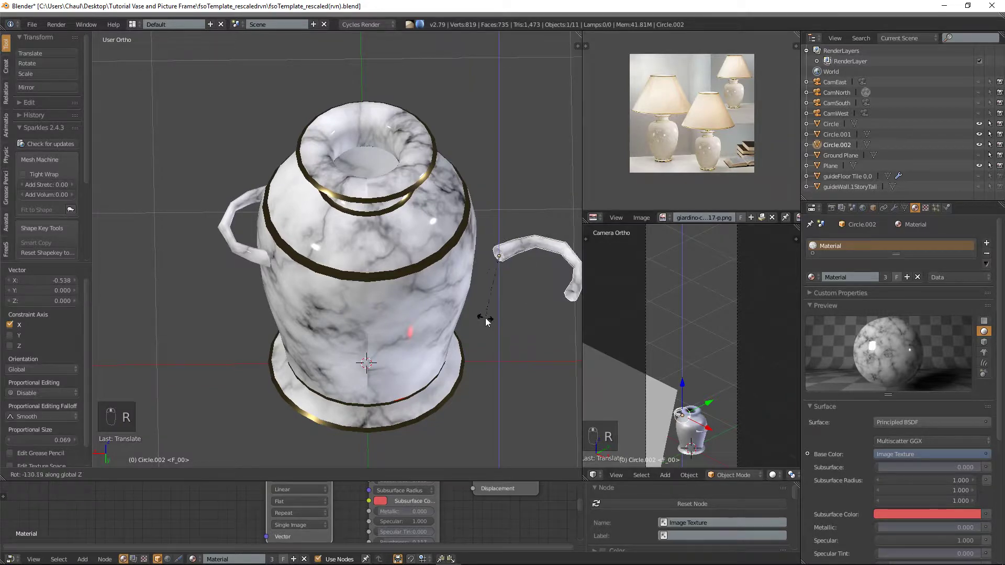
type("19")
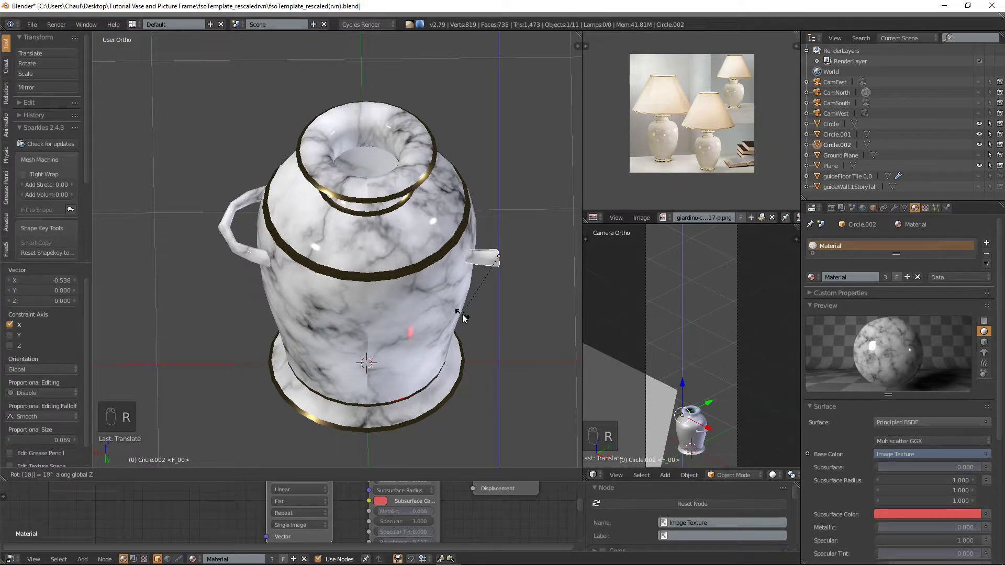
type("80")
key("Return")
- Move the rotated handle along Y and about 0.109 along X so both its ends meet the vase body
middle_click_drag(463, 318, 393, 283)
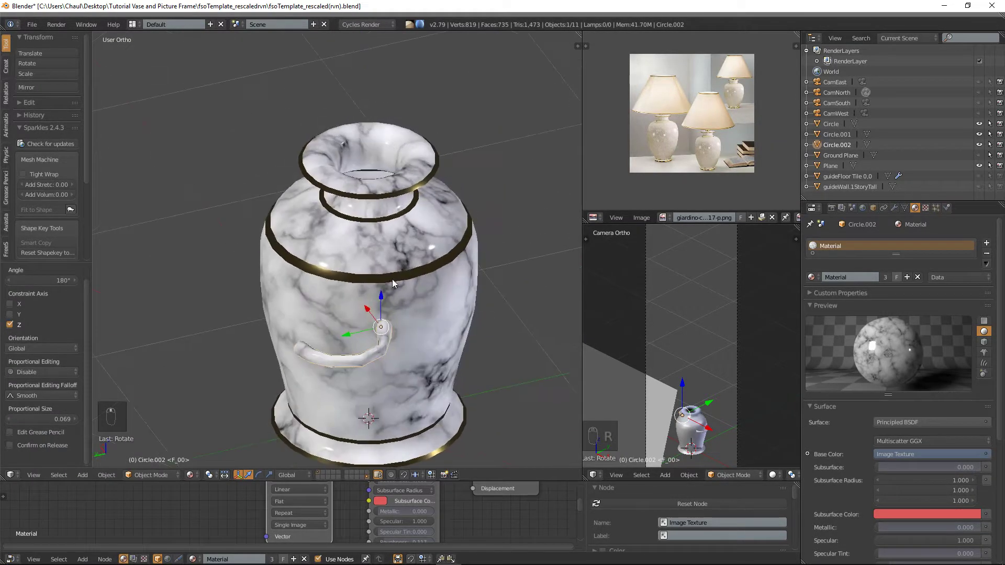
left_click_drag(348, 336, 434, 321)
middle_click_drag(434, 321, 466, 364)
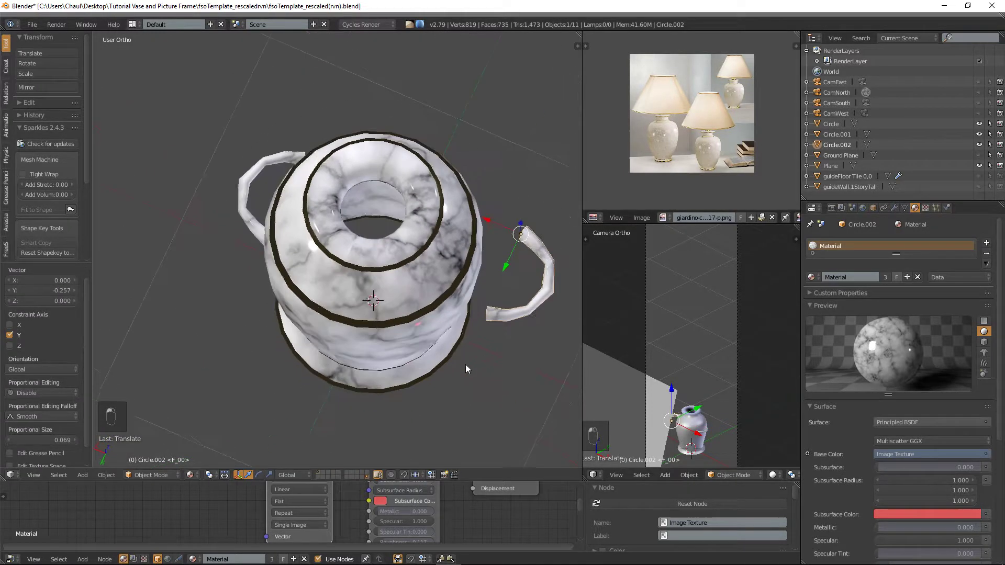
key("KP_7")
left_click_drag(173, 286, 183, 273)
left_click_drag(214, 316, 255, 314)
middle_click_drag(454, 341, 415, 267)
- Select the original handle, adjust its position along X against the vase, and deselect it
right_click(423, 256)
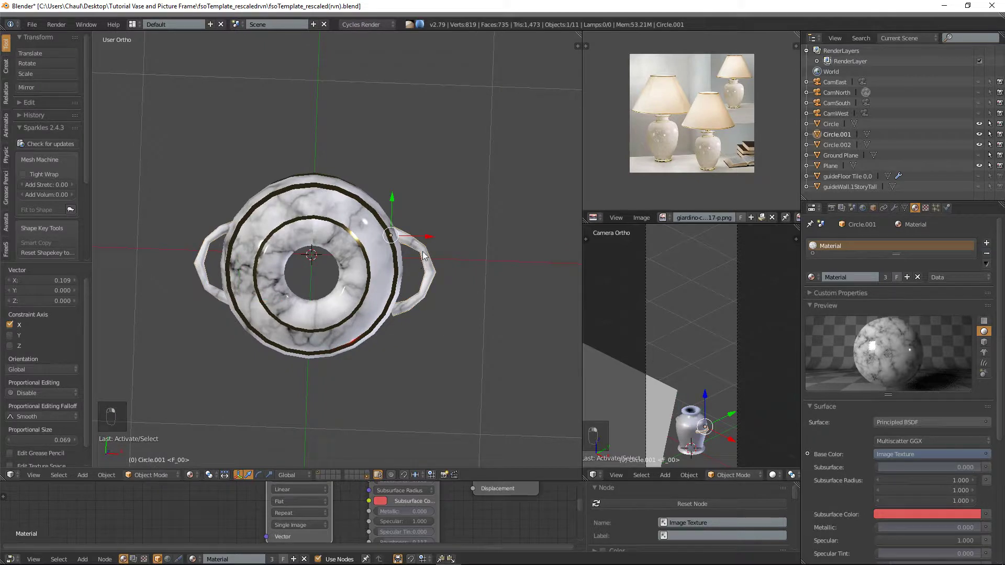
key("g")
key("x")
left_click(422, 235)
middle_click_drag(422, 234, 208, 199)
key("a")
scroll(424, 278, "down", 3)
scroll(423, 278, "up", 4)
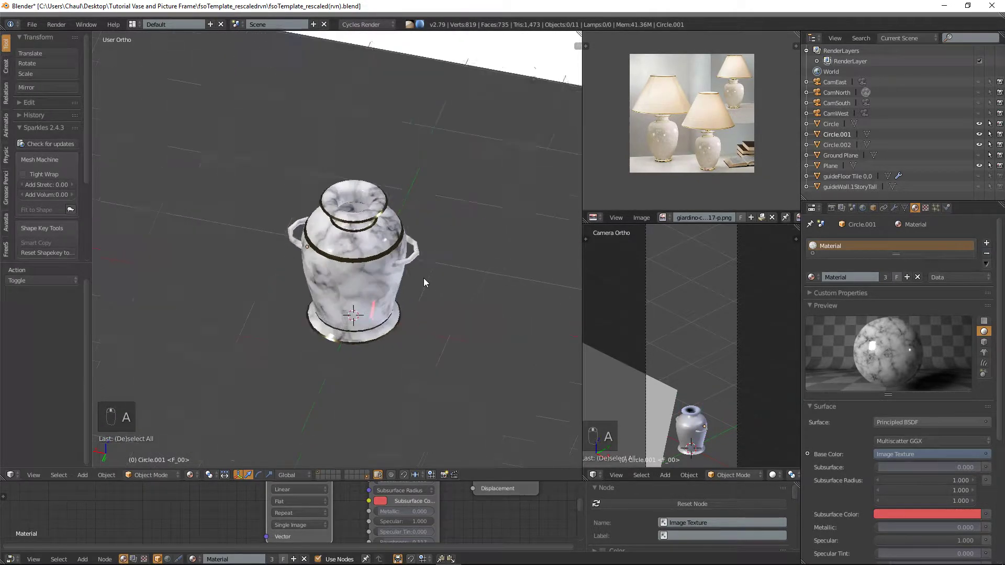
- Select the vase body and examine its mesh in Edit Mode, ending in Object Mode
key("a")
key("a")
middle_click_drag(422, 273, 378, 265)
right_click(378, 265)
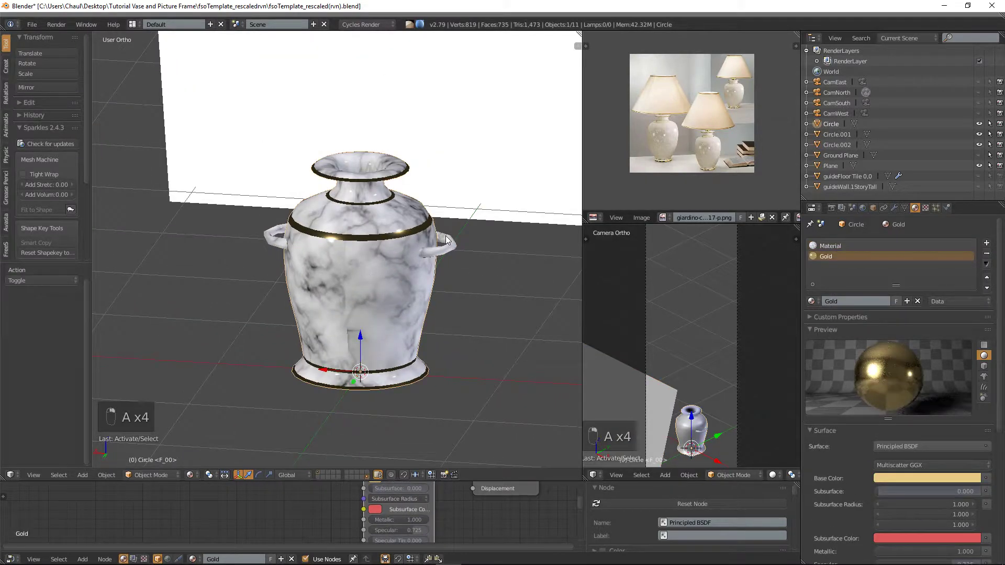
key("Tab")
key("a")
key("a")
key("a")
key("a")
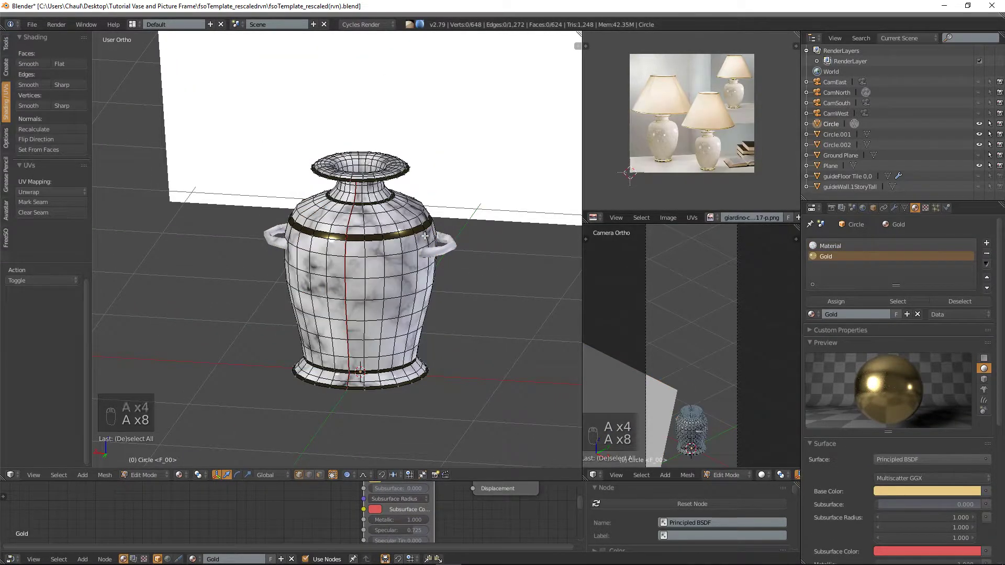
key("Tab")
key("a")
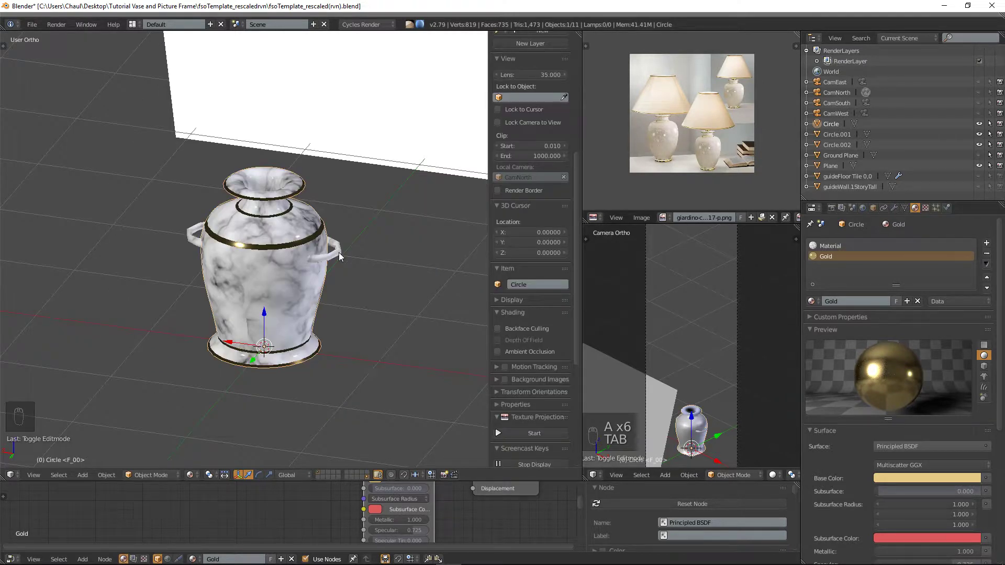
- Enable Backface Culling in the viewport shading settings and view the vase from above with nothing selected
scroll(337, 254, "up", 3)
middle_click_drag(338, 250, 329, 253)
scroll(329, 253, "down", 2)
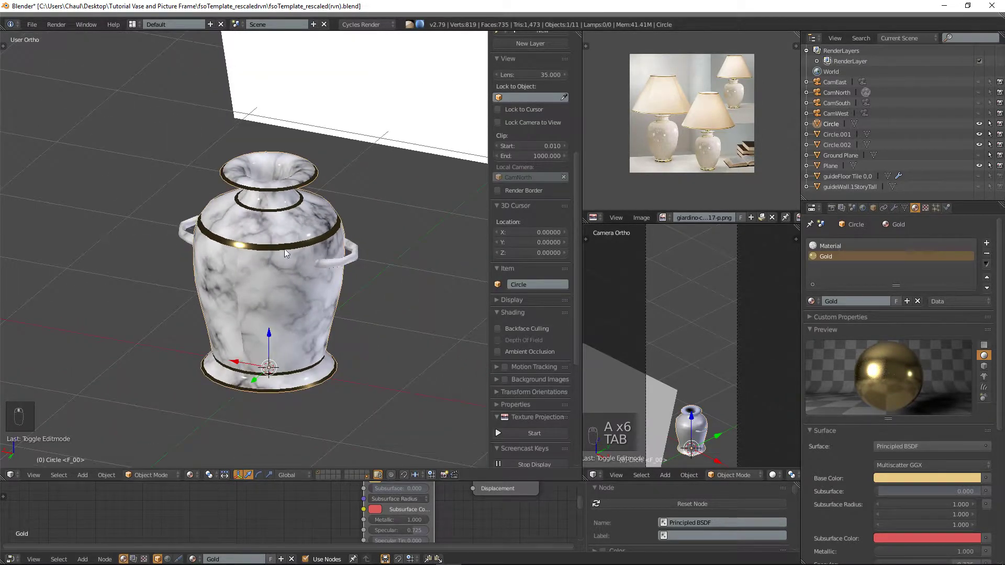
left_click(497, 328)
key("a")
middle_click_drag(389, 264, 353, 325)
middle_click_drag(341, 289, 299, 177)
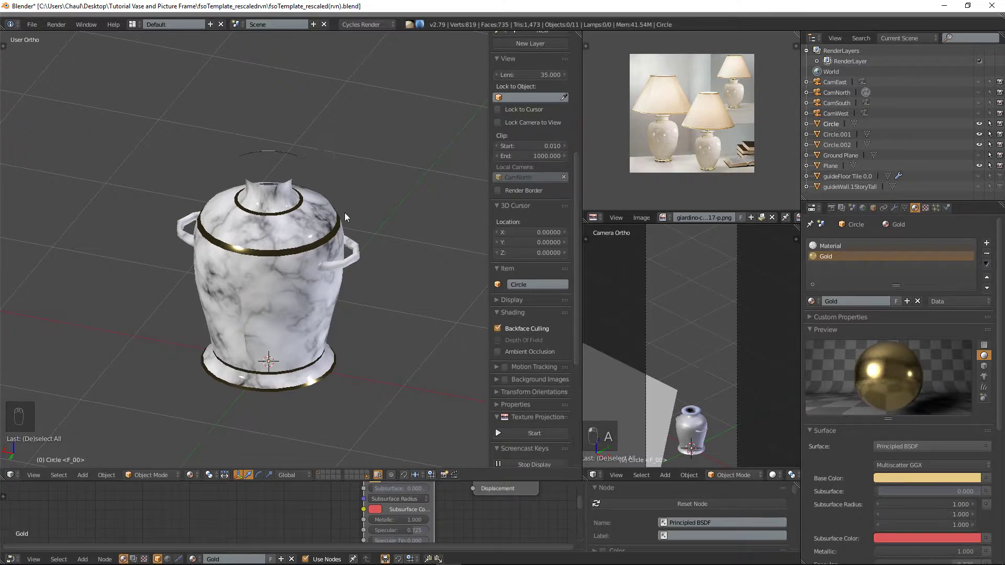
- Add a Solidify modifier to the vase body and deselect it
right_click(306, 322)
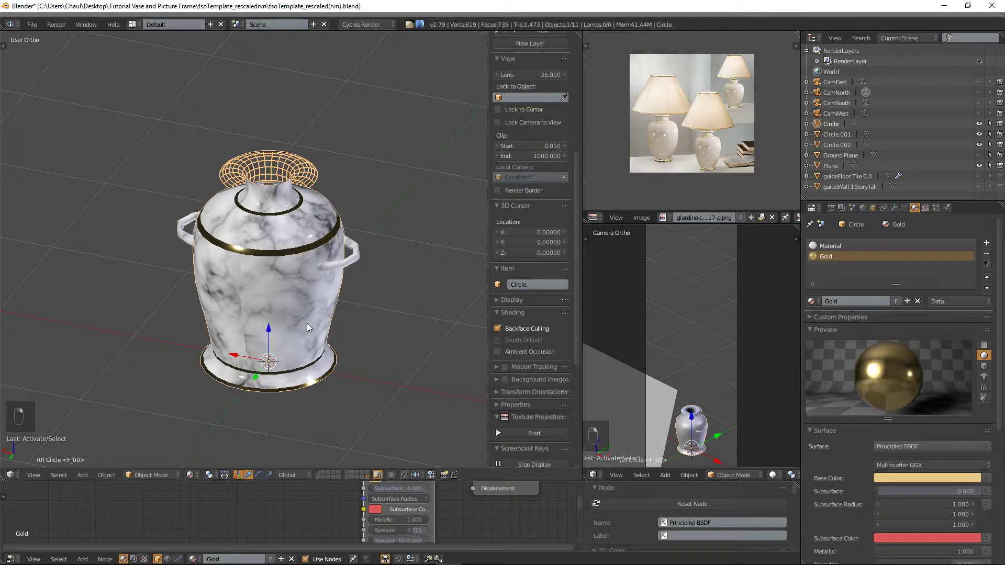
left_click(894, 208)
left_click(843, 241)
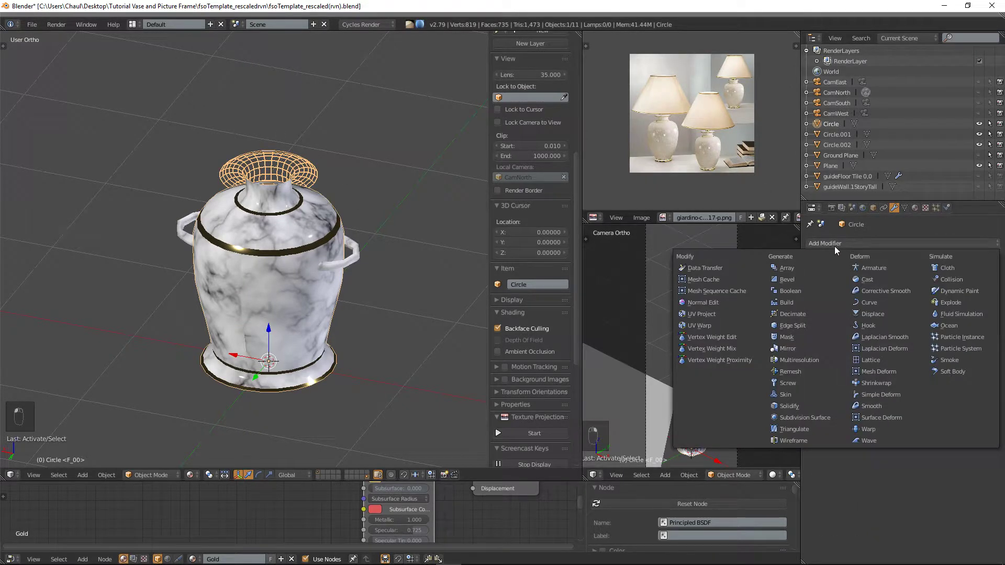
left_click(807, 404)
key("a")
scroll(341, 265, "up", 2)
key("Tab")
key("Tab")
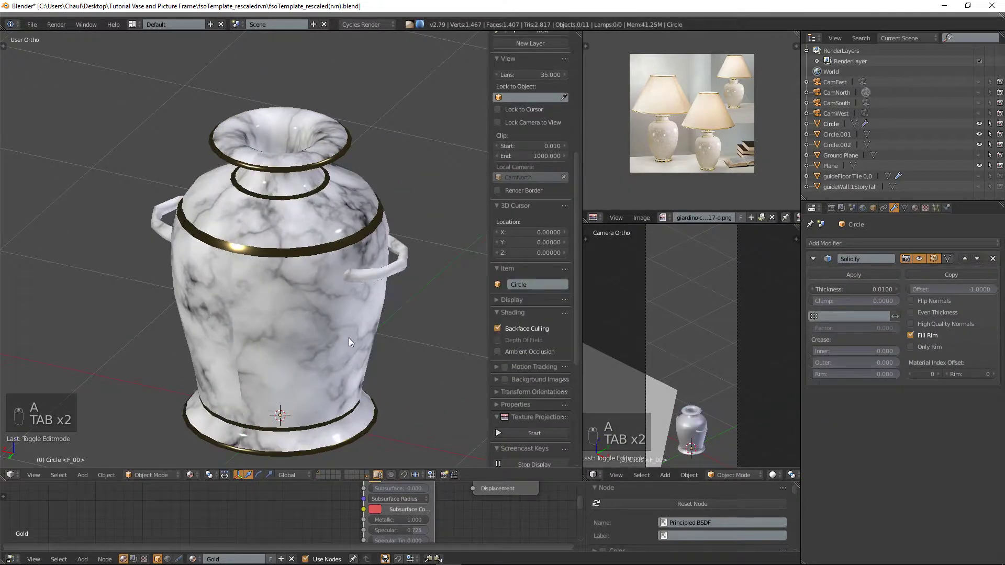
- Enter Edit Mode on the vase and check its outer surface by picking vertices below the handle
key("Tab")
key("a")
key("a")
key("a")
key("a")
key("a")
key("a")
middle_click_drag(357, 300, 368, 293)
right_click(360, 268)
right_click(367, 284)
right_click(373, 302)
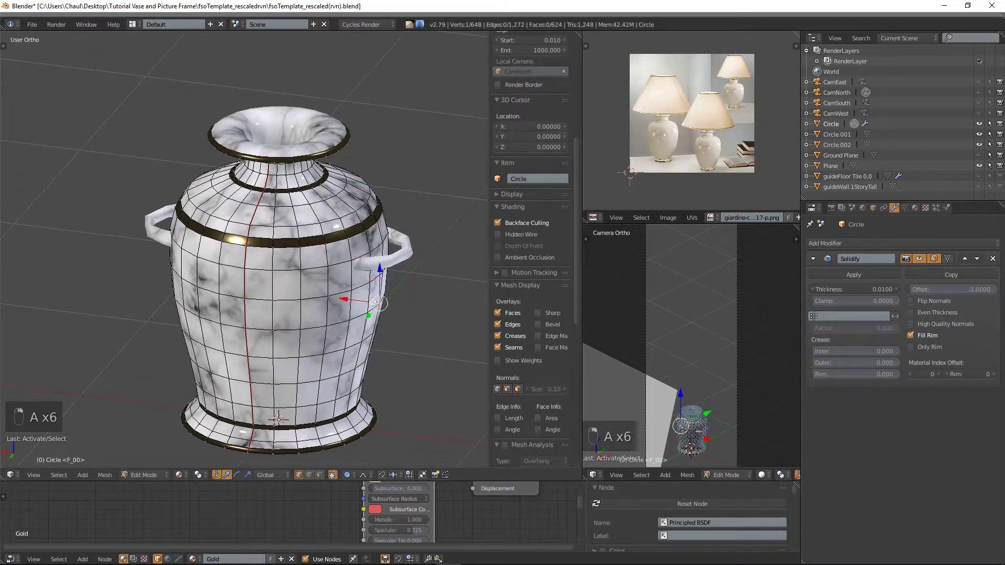
- Select the entire vase mesh in Edit Mode
key("a")
key("a")
middle_click_drag(282, 301, 339, 234)
key("a")
key("Tab")
key("Tab")
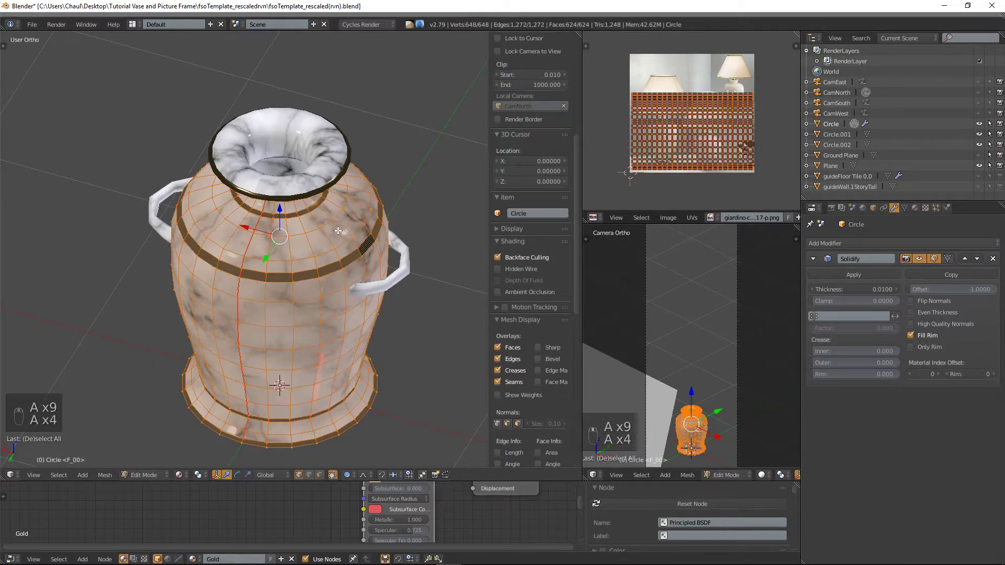
- Deselect the vase mesh and return to Object Mode with nothing selected
key("a")
key("a")
key("a")
key("a")
key("a")
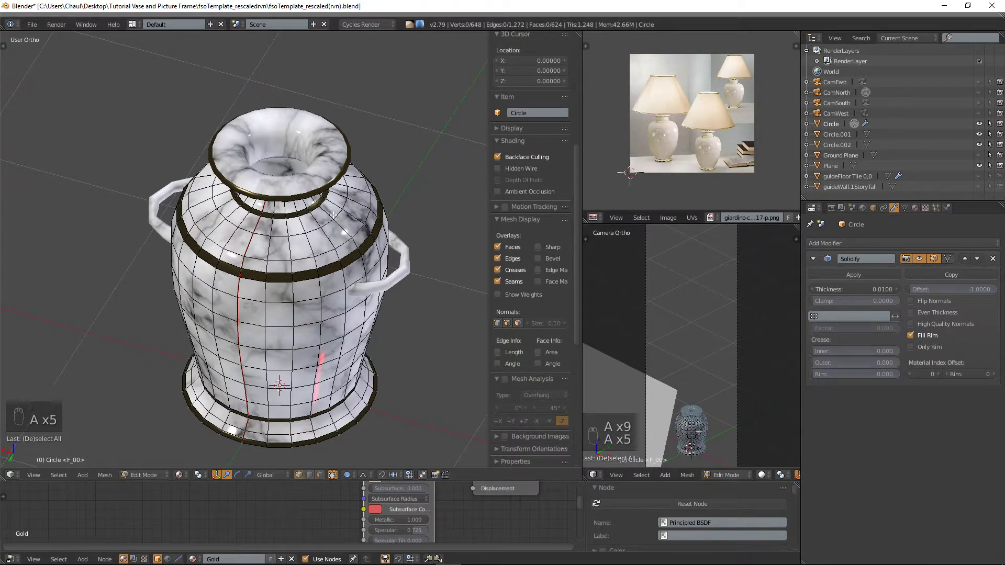
key("Tab")
middle_click_drag(359, 223, 359, 215)
key("a")
key("a")
key("a")
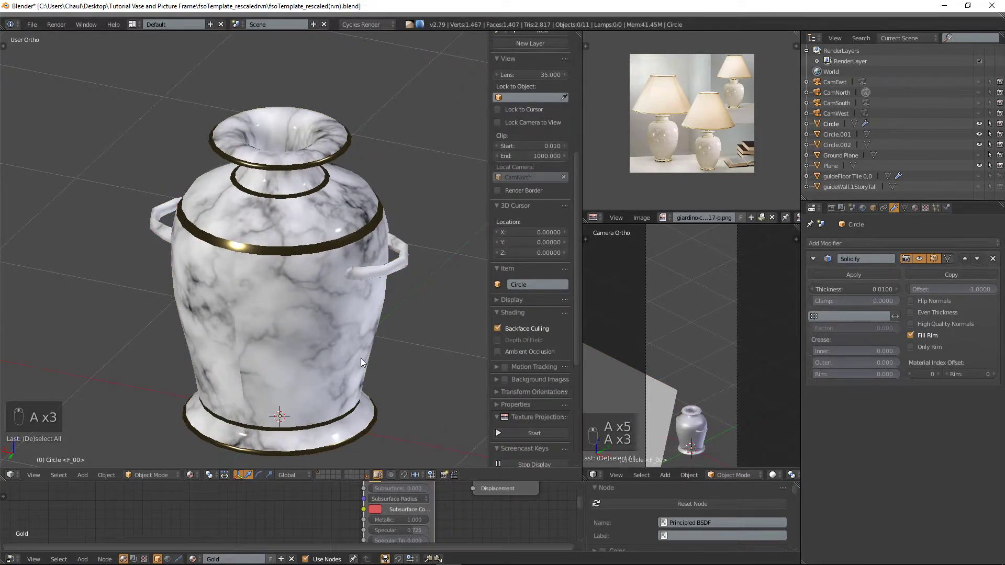
- Examine the thickened vase's mouth and outer surface from several angles
middle_click_drag(360, 339, 328, 242)
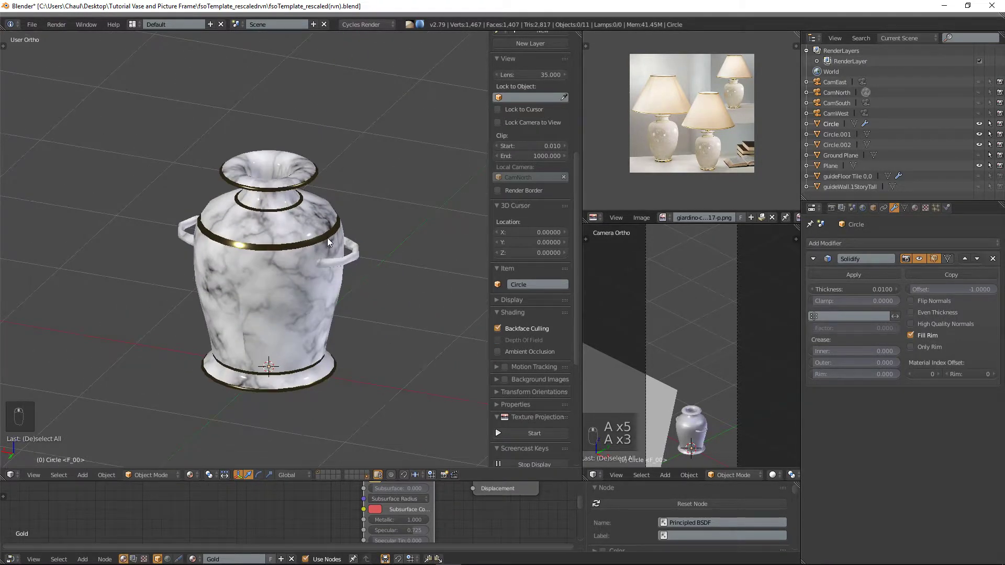
key("a")
middle_click_drag(362, 181, 355, 206)
key("a")
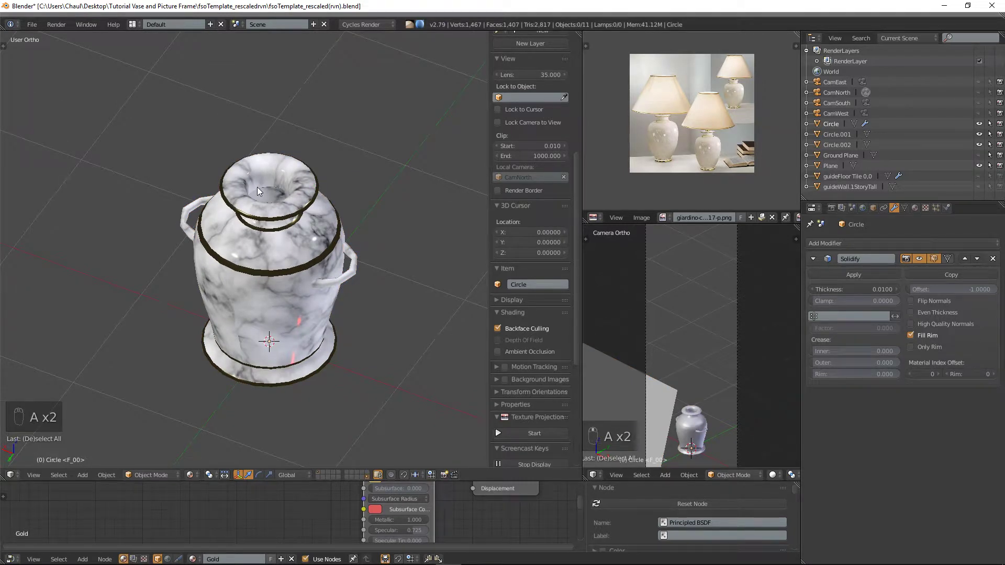
middle_click_drag(335, 218, 331, 196)
scroll(328, 200, "down", 4)
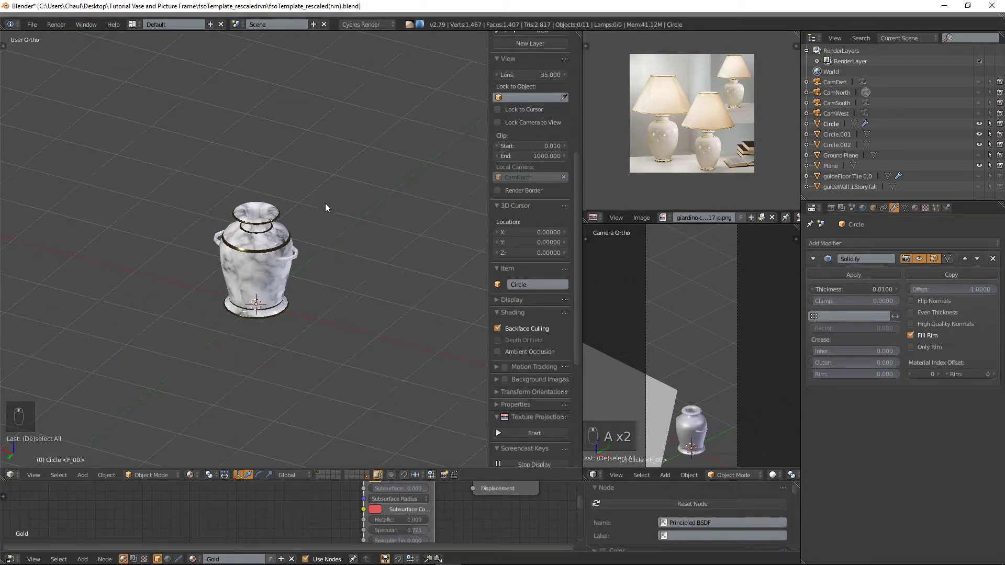
- Select the vase body and examine its neck and rim up close
key("a")
scroll(291, 298, "up", 3)
right_click(294, 298)
scroll(285, 292, "up", 2)
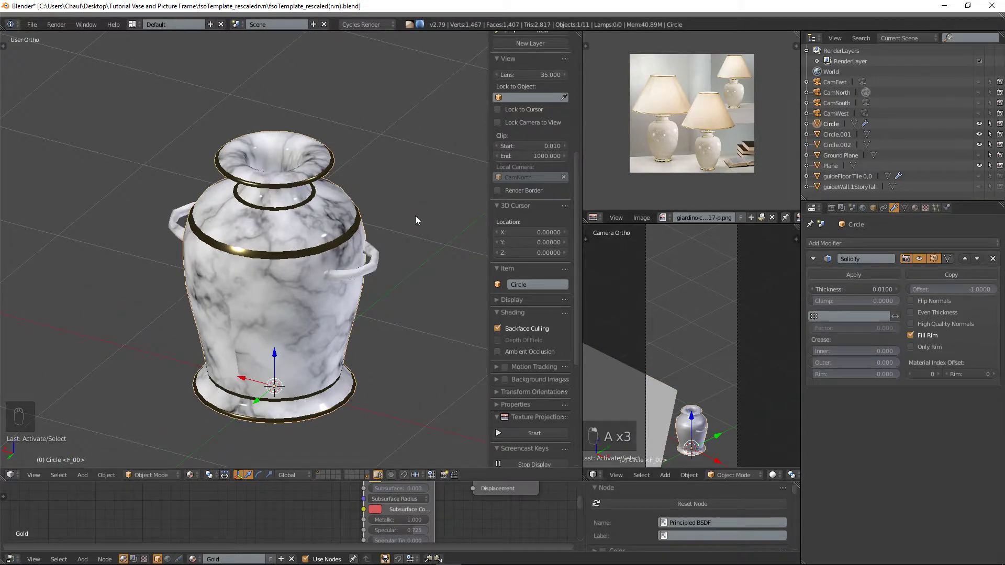
scroll(332, 224, "up", 5)
mouse_move(331, 220)
middle_mouse_down()
mouse_move(338, 184)
mouse_move(328, 237)
middle_mouse_up()
scroll(329, 237, "up", 3)
middle_click_drag(281, 203, 256, 214, "shift")
key("Tab")
key("Tab")
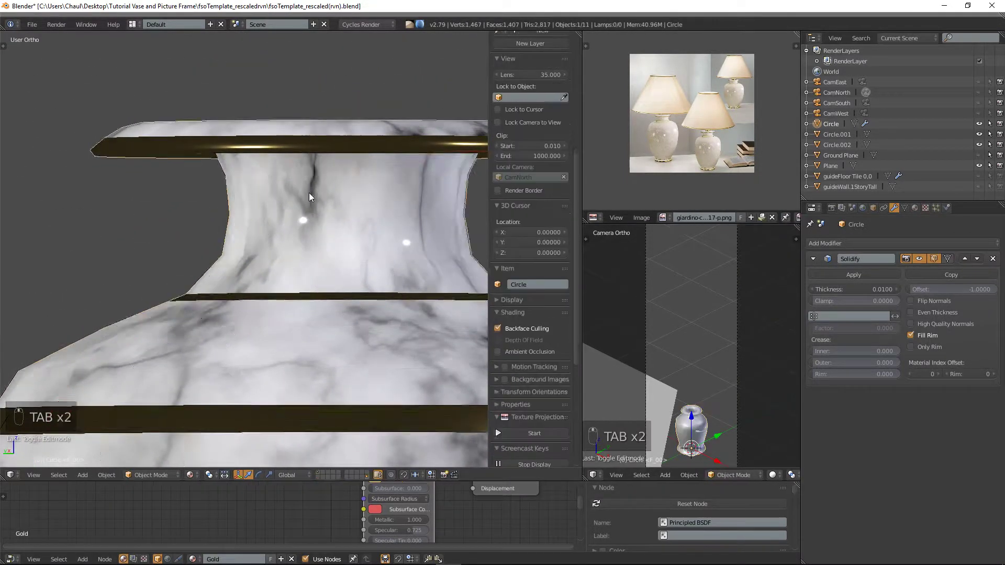
- Set the Solidify modifier's thickness to 0.001
scroll(284, 174, "down", 4)
middle_click_drag(284, 175, 614, 268)
left_click(868, 289)
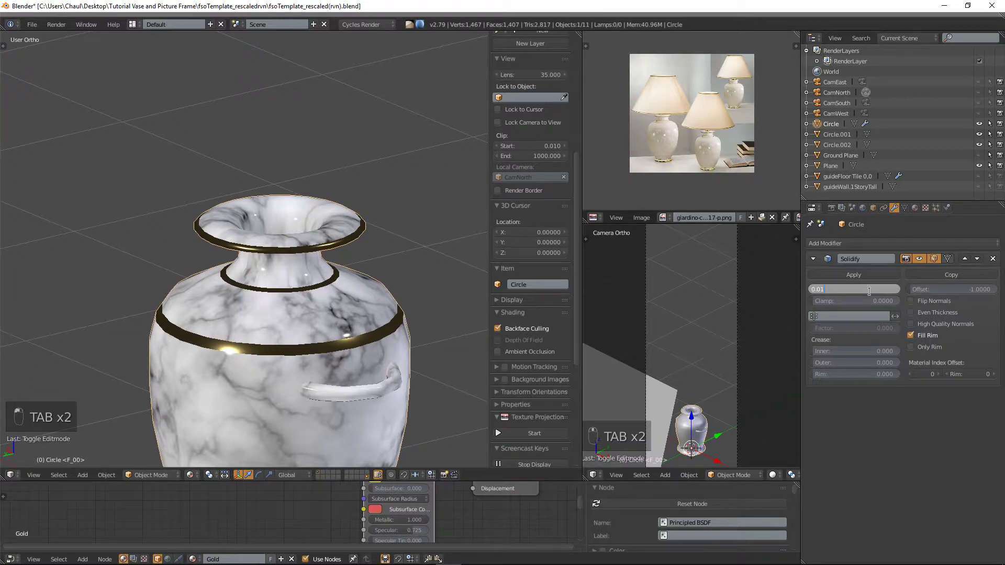
type("0.001")
key("Return")
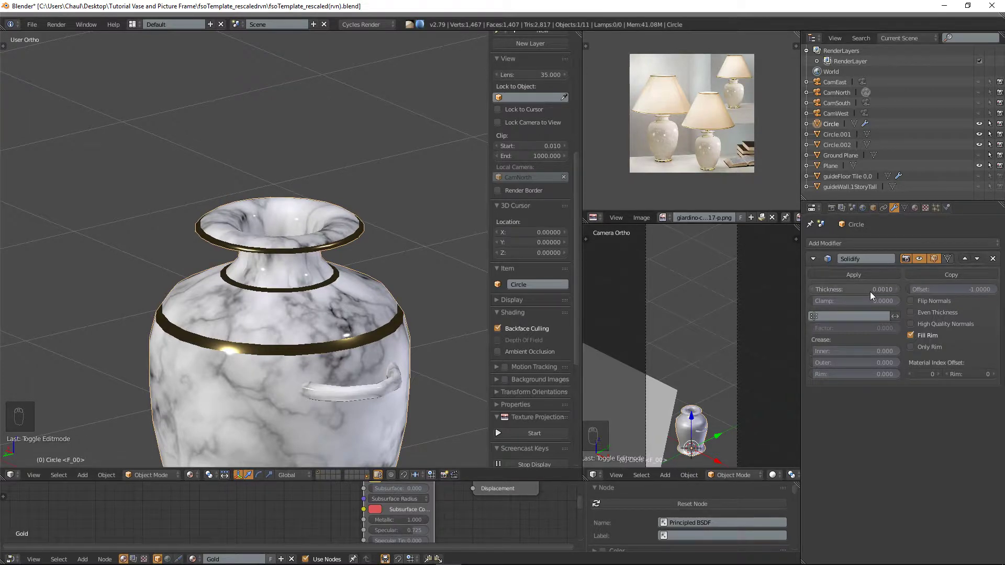
- Check the thinner walls with nothing selected, then reselect the vase body and apply its Solidify modifier
key("a")
scroll(347, 265, "down", 2)
middle_click_drag(361, 298, 428, 228)
right_click(335, 236)
left_click(826, 269)
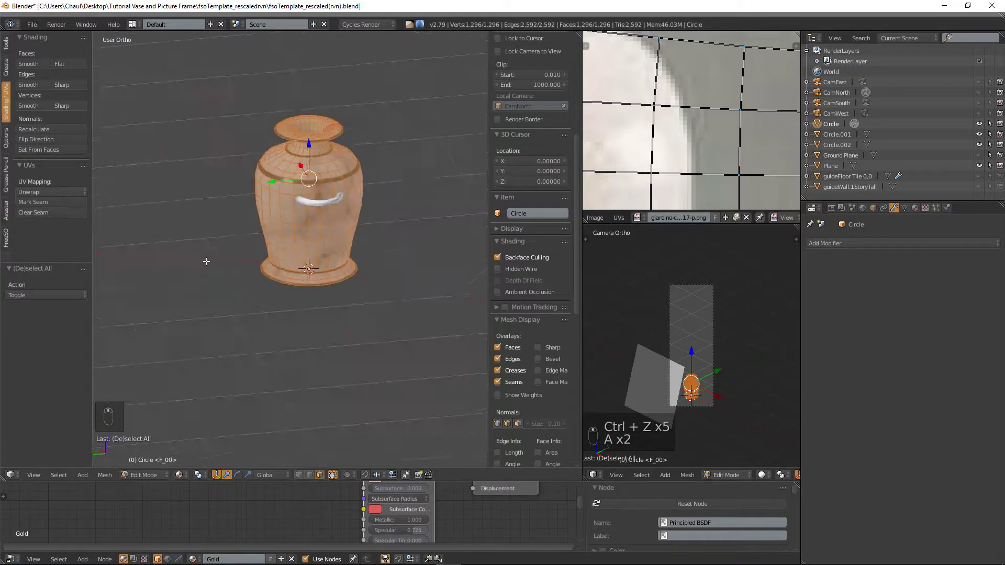
- Centre the view on an outer face beside the handle and reselect the entire vase mesh
key("a")
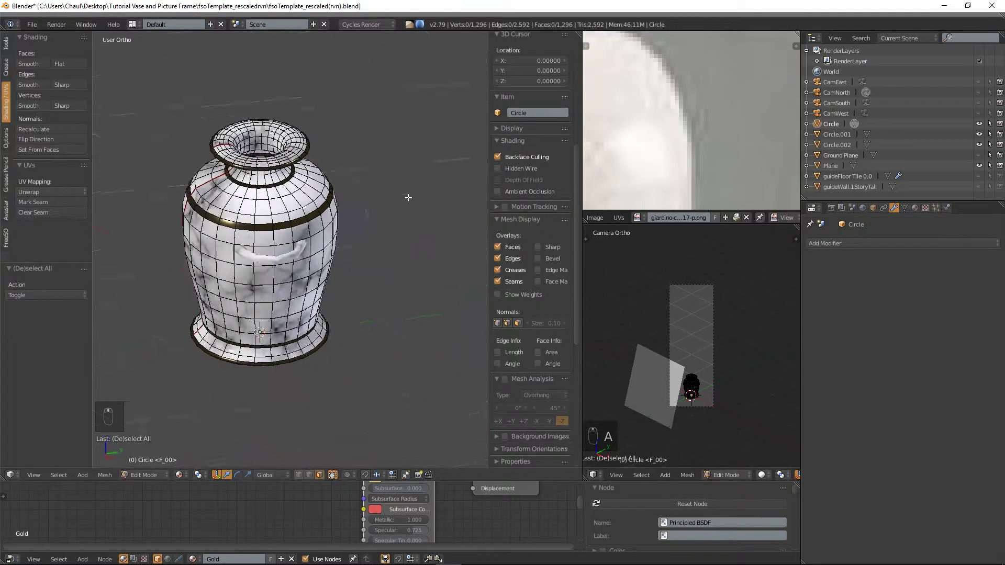
scroll(311, 199, "up", 6)
scroll(311, 199, "down", 2)
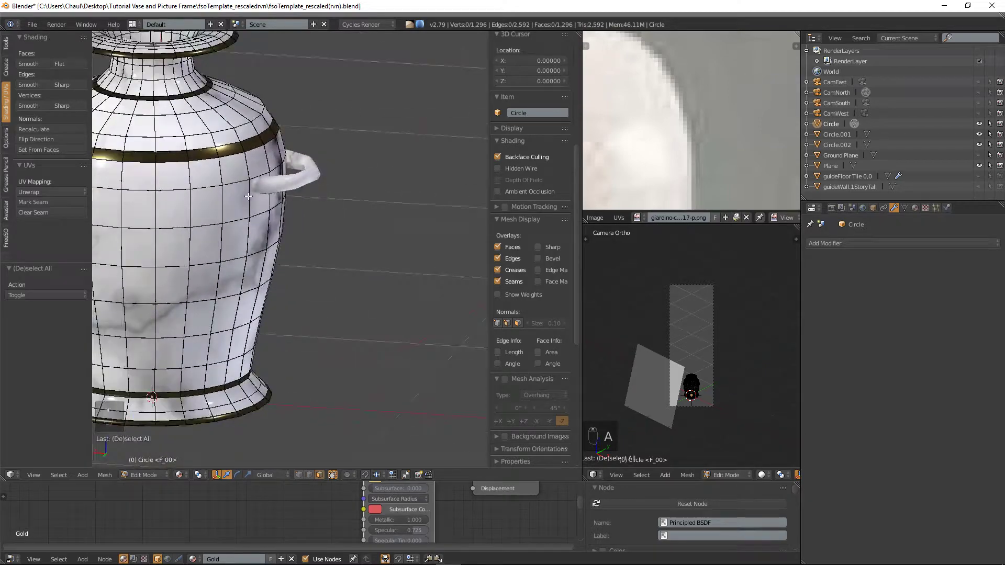
right_click(222, 199)
key("KP_Decimal")
scroll(253, 193, "down", 8)
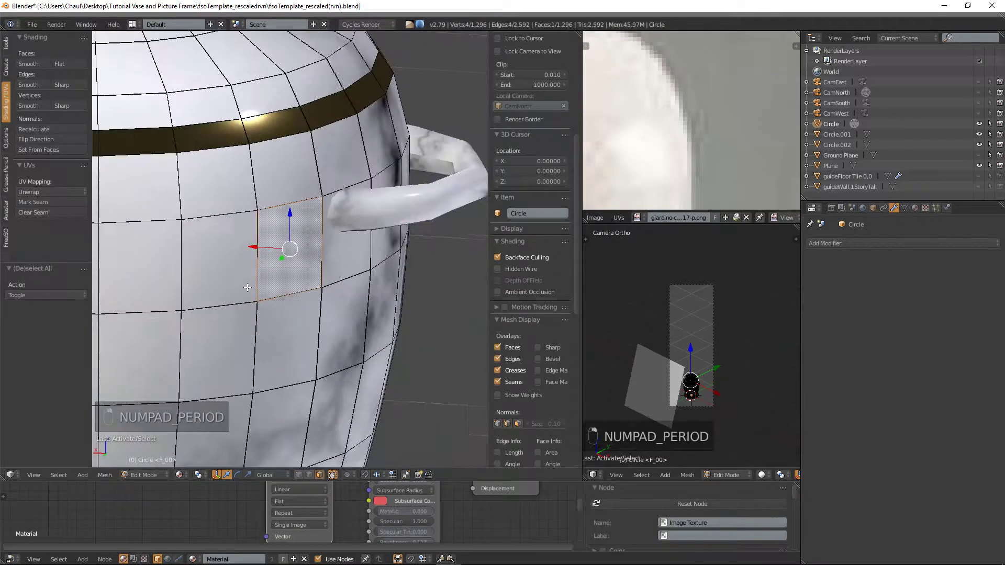
key("a")
key("a")
key("a")
key("a")
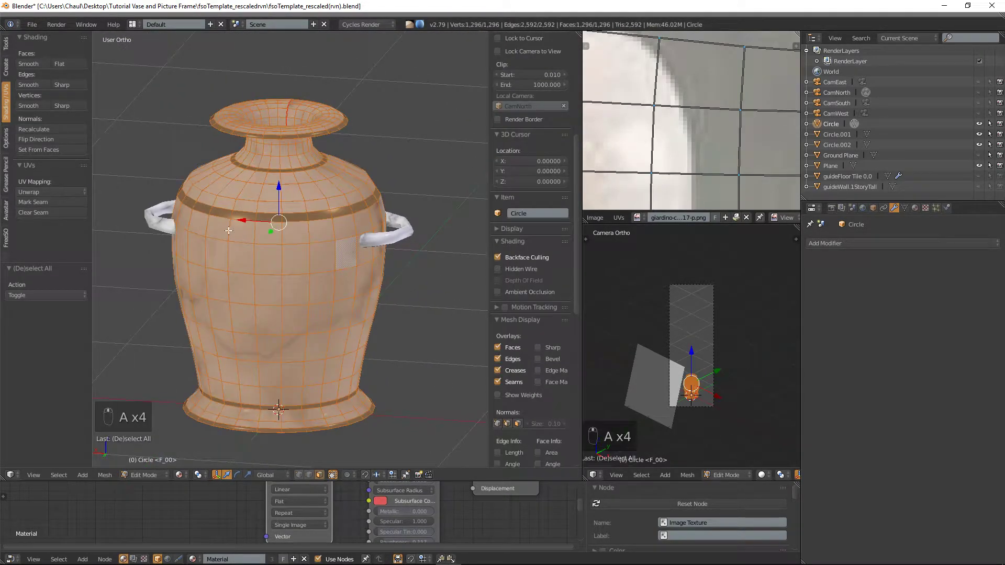
- Remove the thin face loop along the mouth's rim from the selection
scroll(330, 166, "up", 8)
scroll(330, 166, "up", 6)
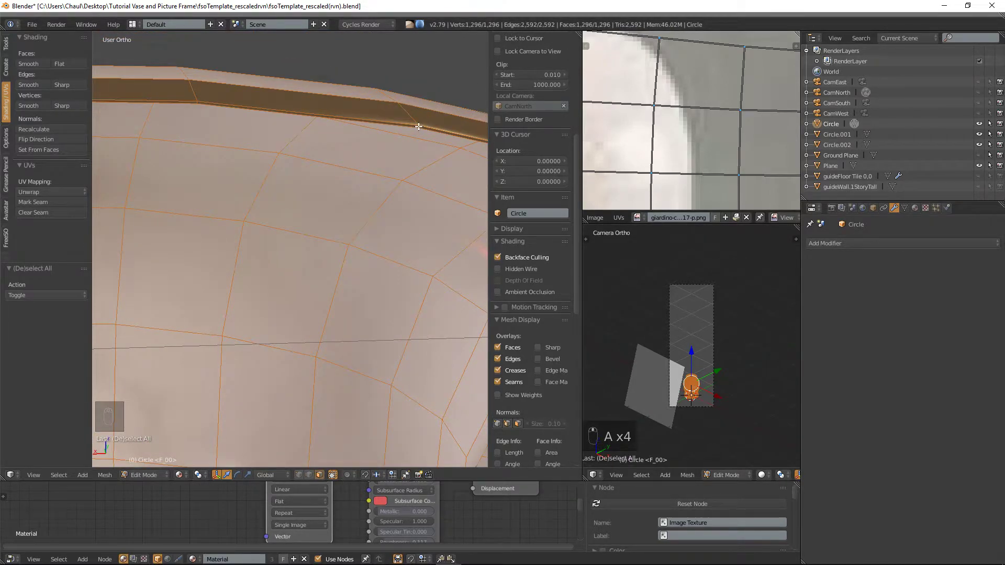
right_click(419, 126, "alt+shift")
scroll(372, 244, "down", 5)
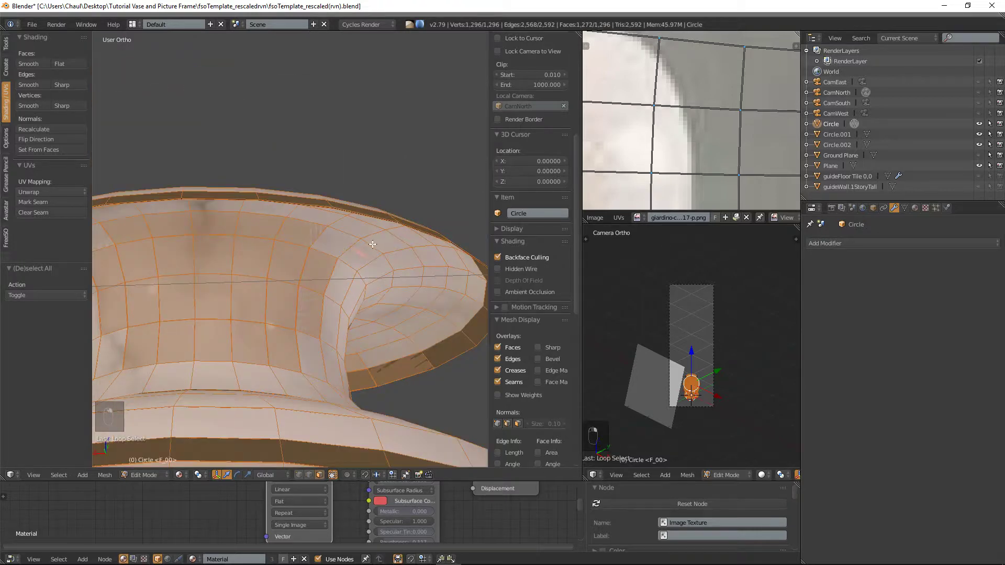
- Remove the thin face loop around the base's bottom edge from the selection
scroll(444, 320, "down", 3)
middle_click_drag(408, 343, 470, 173, "shift")
scroll(399, 233, "up", 5)
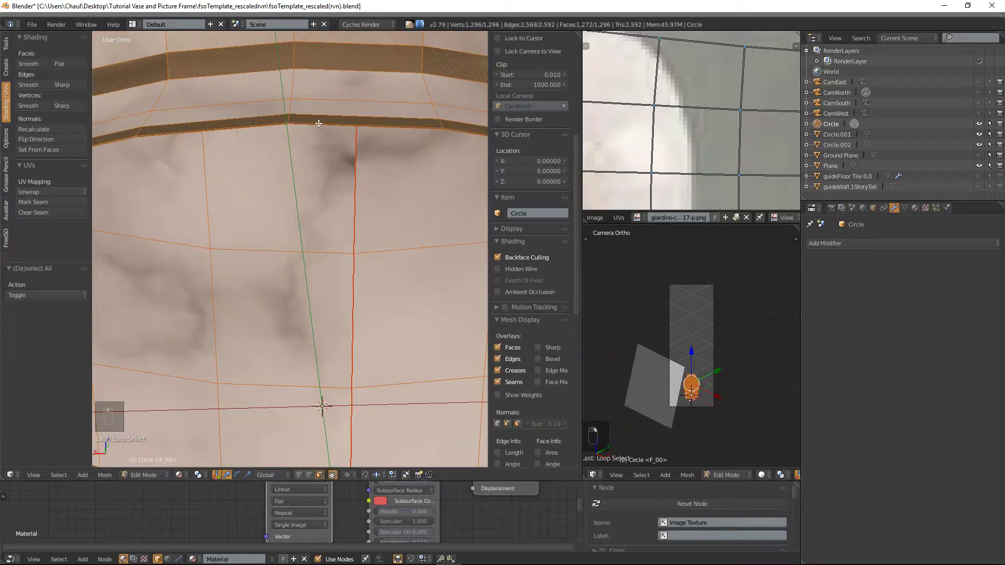
scroll(301, 125, "up", 1)
scroll(309, 126, "up", 3)
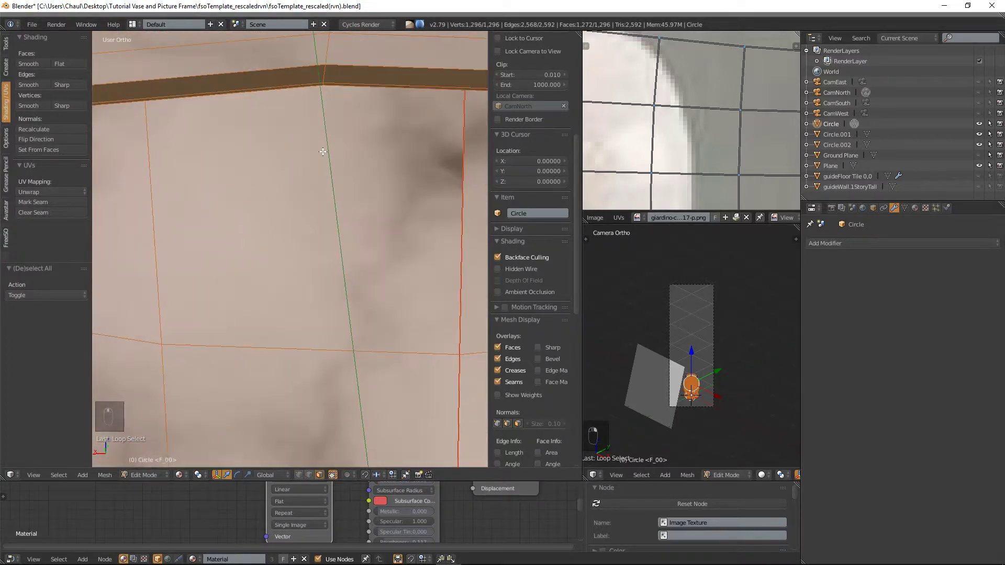
right_click(325, 84, "alt+shift")
scroll(335, 157, "down", 8)
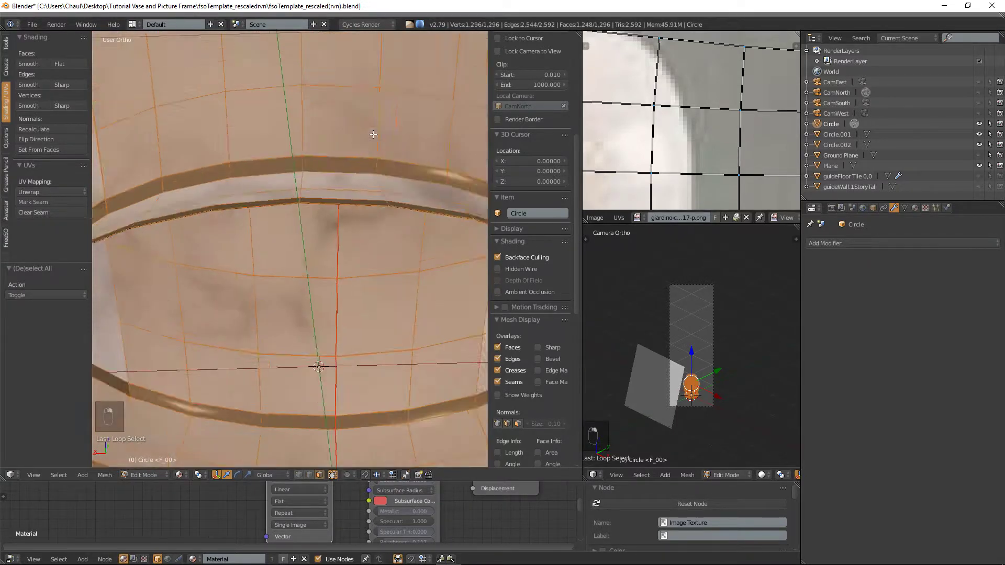
- Unwrap the UVs of the selected vase faces and view the resulting layout
left_click(45, 192)
left_click(46, 208)
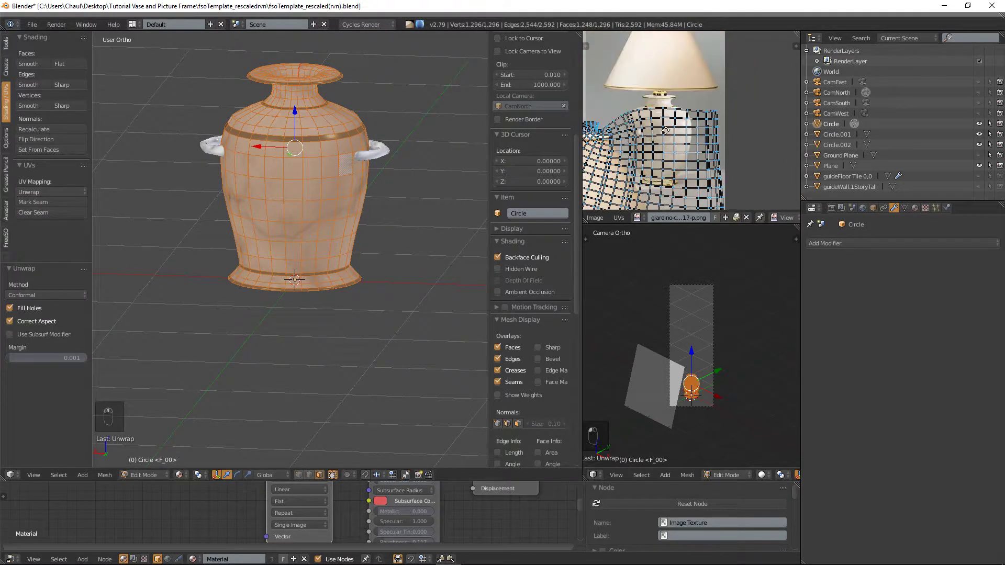
scroll(680, 131, "down", 5)
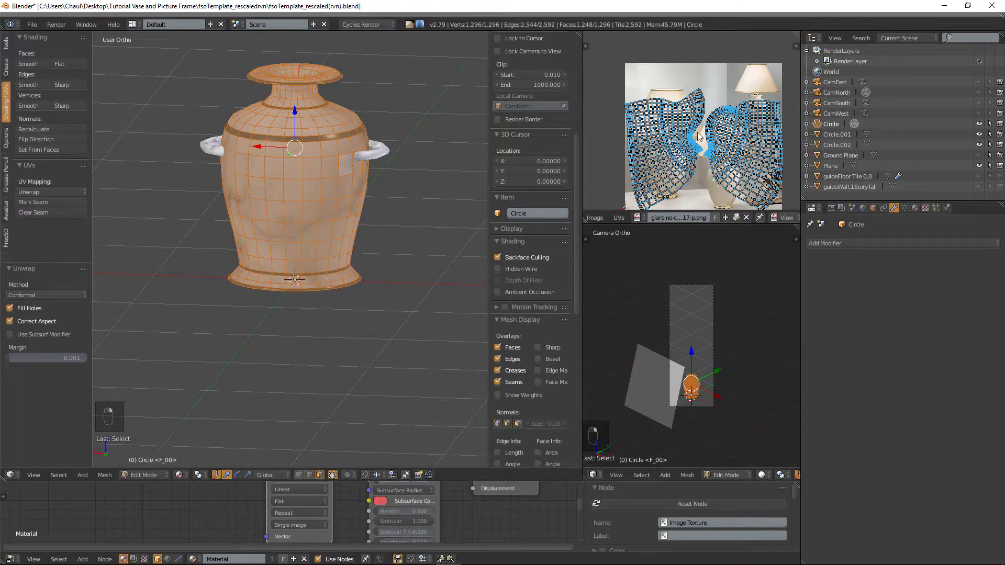
scroll(321, 114, "up", 6)
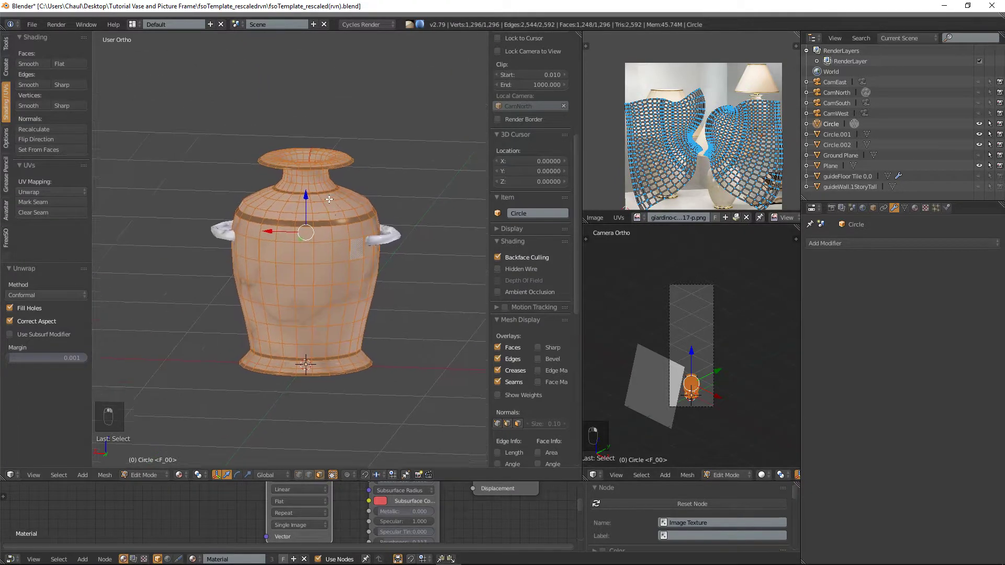
scroll(325, 129, "down", 3)
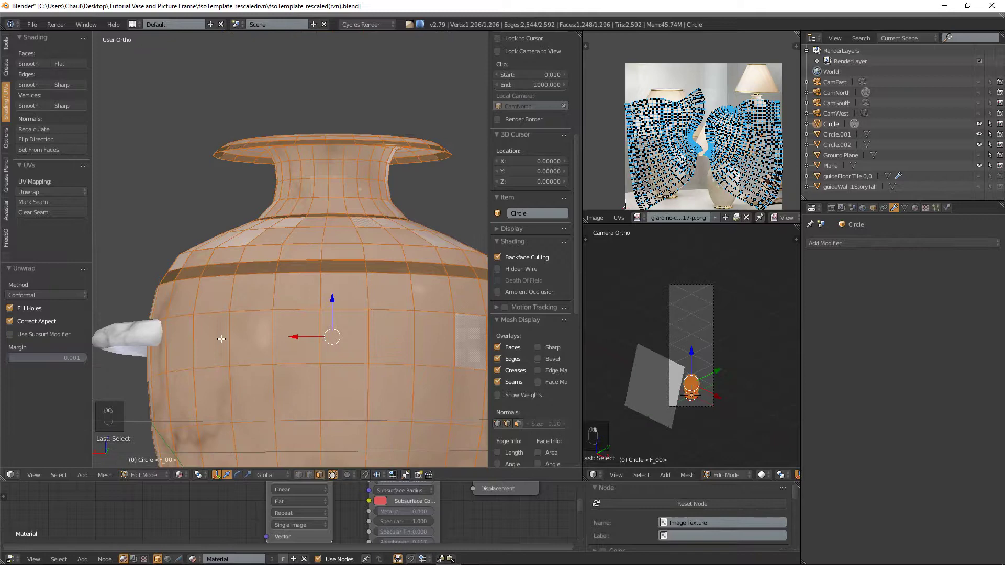
- Invert the face selection to the two edge loops and unwrap them
left_click(58, 474)
left_click(80, 426)
scroll(113, 201, "down", 1)
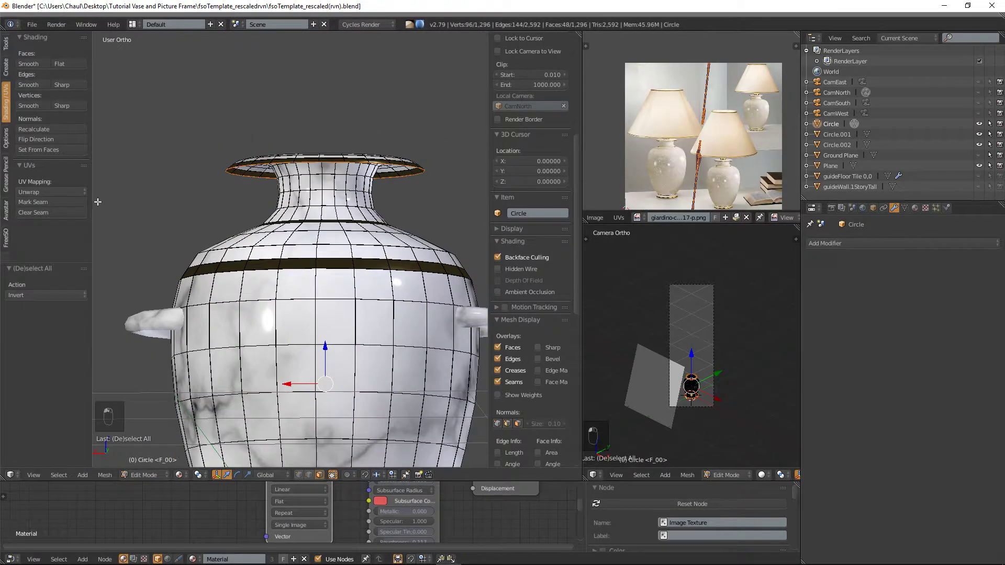
left_click(29, 192)
left_click(31, 200)
scroll(769, 157, "up", 2)
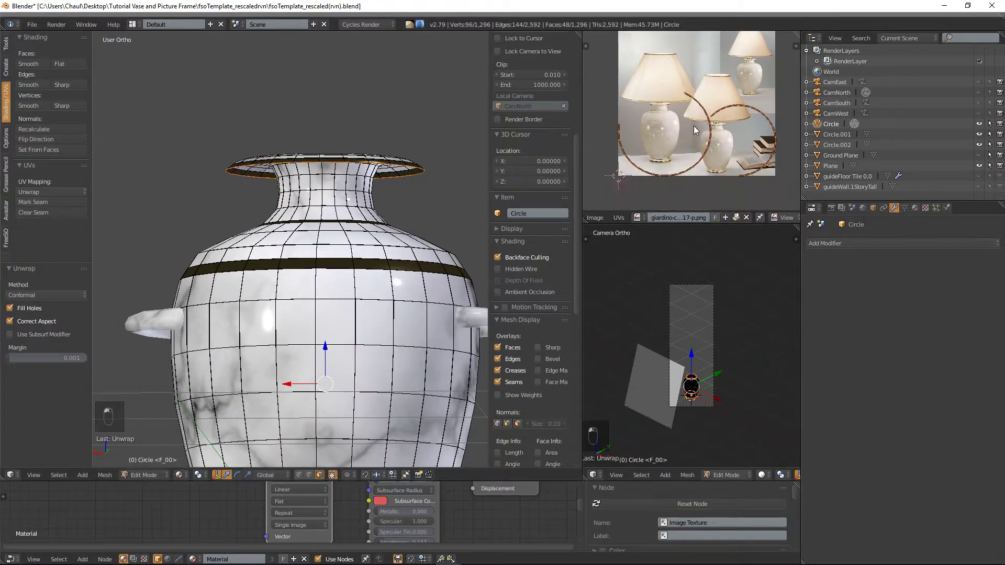
- Select one ring's linked UV island and rotate it about -37°
key("a")
key("a")
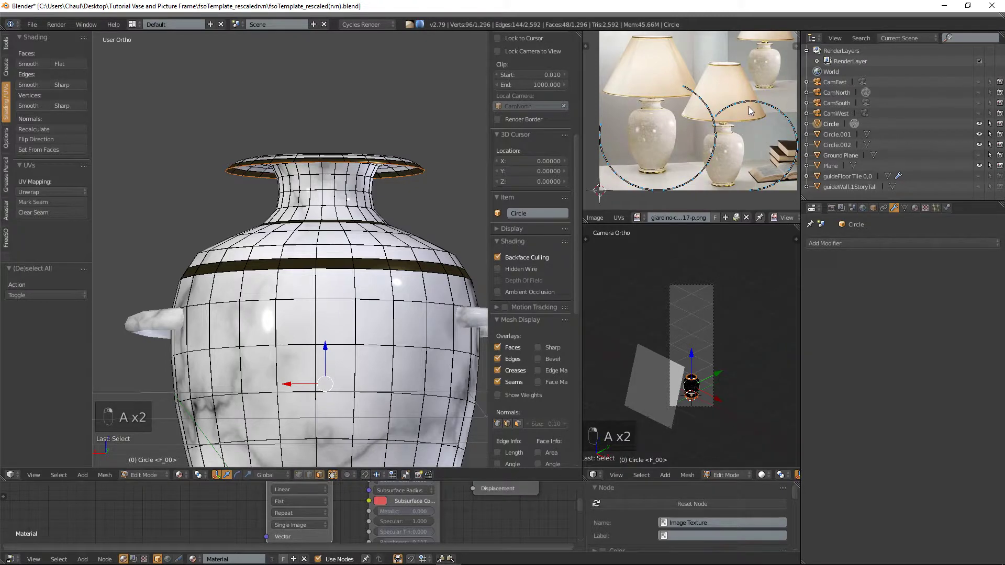
key("ctrl+l")
key("r")
key("r")
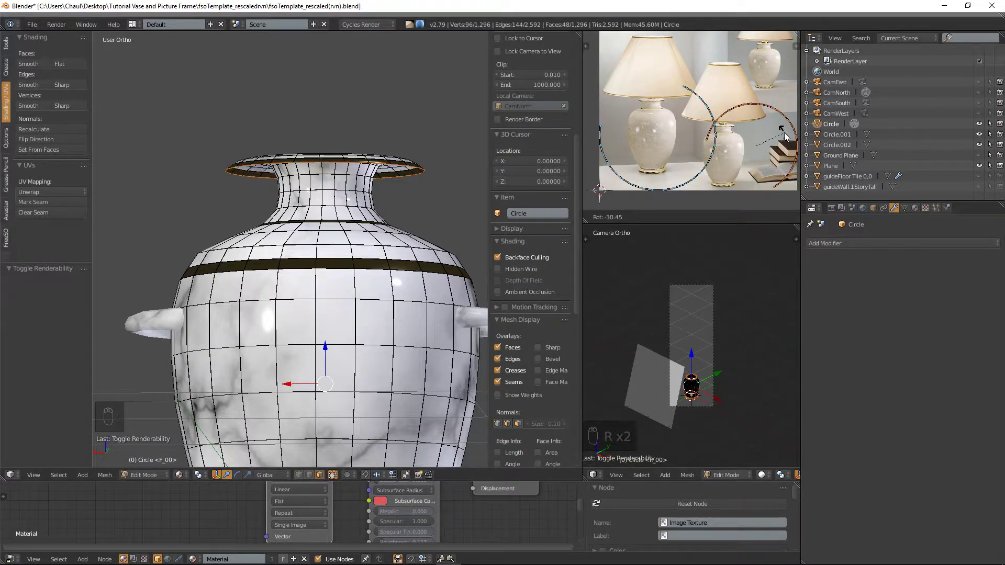
left_click(731, 135)
- Straighten the rotated UV island into a strip with To Grid By Shape
key("t")
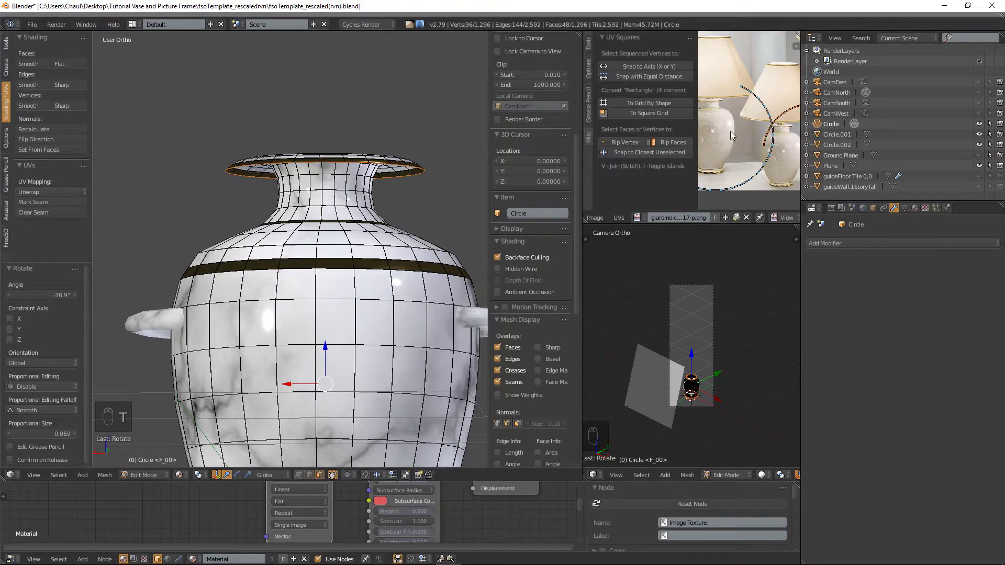
left_click(649, 103)
key("t")
scroll(748, 135, "up", 3)
middle_click_drag(749, 134, 661, 183)
scroll(672, 179, "up", 4)
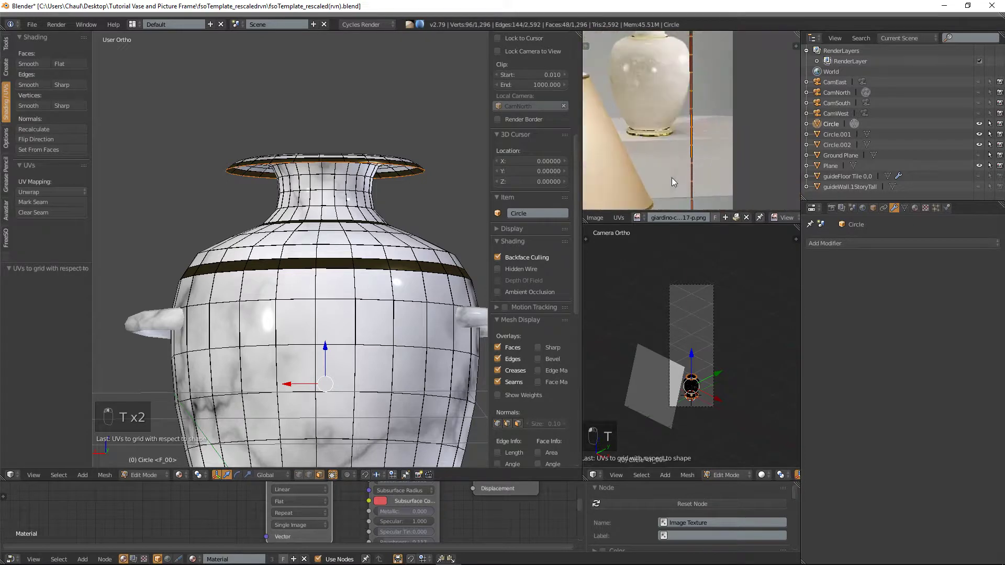
- Move the straightened UV strip along X to the image's right edge
scroll(731, 93, "down", 7)
key("g")
key("x")
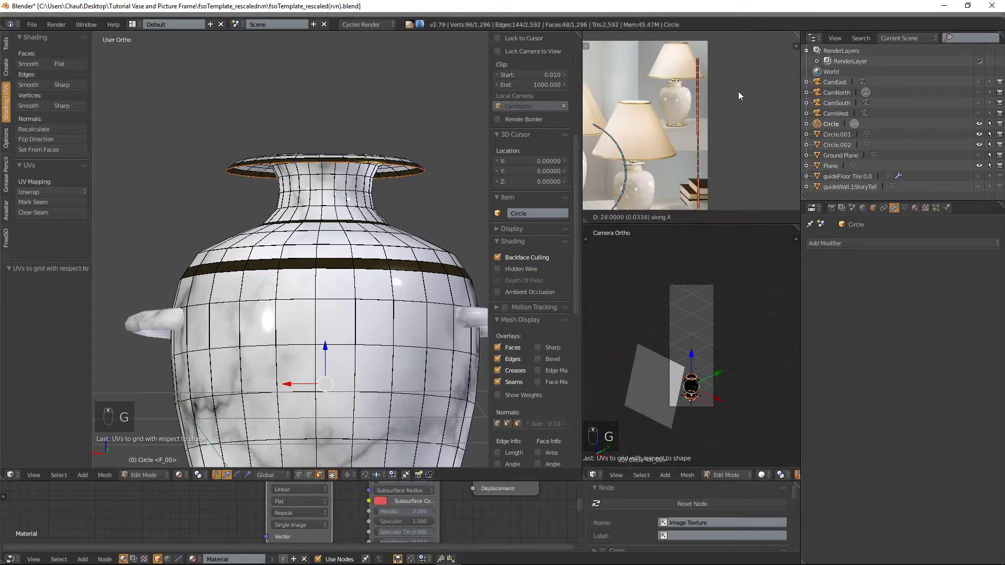
left_click(742, 91)
scroll(703, 144, "up", 2)
- Select the other ring's linked UV island and straighten it with To Grid By Shape
key("a")
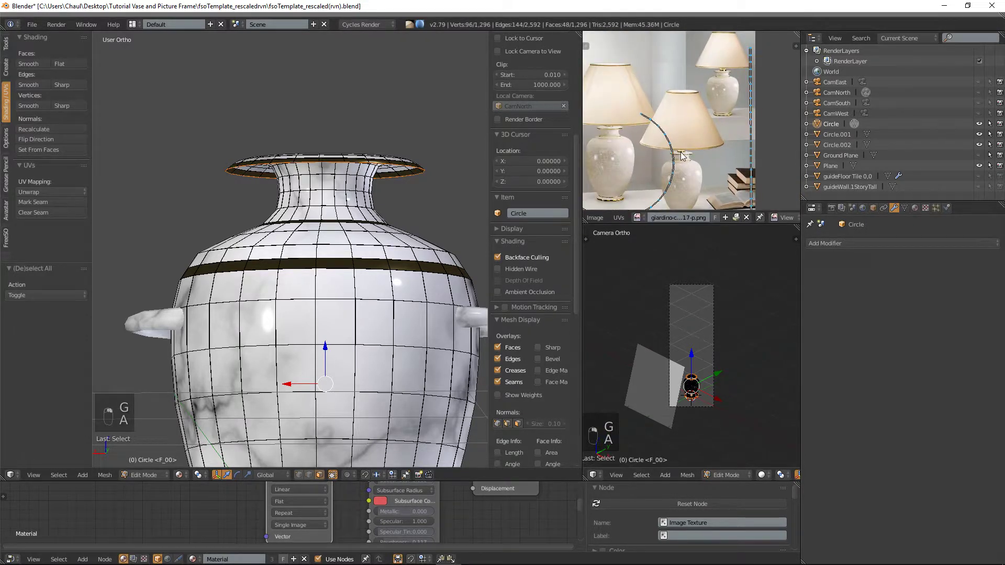
key("ctrl+l")
key("t")
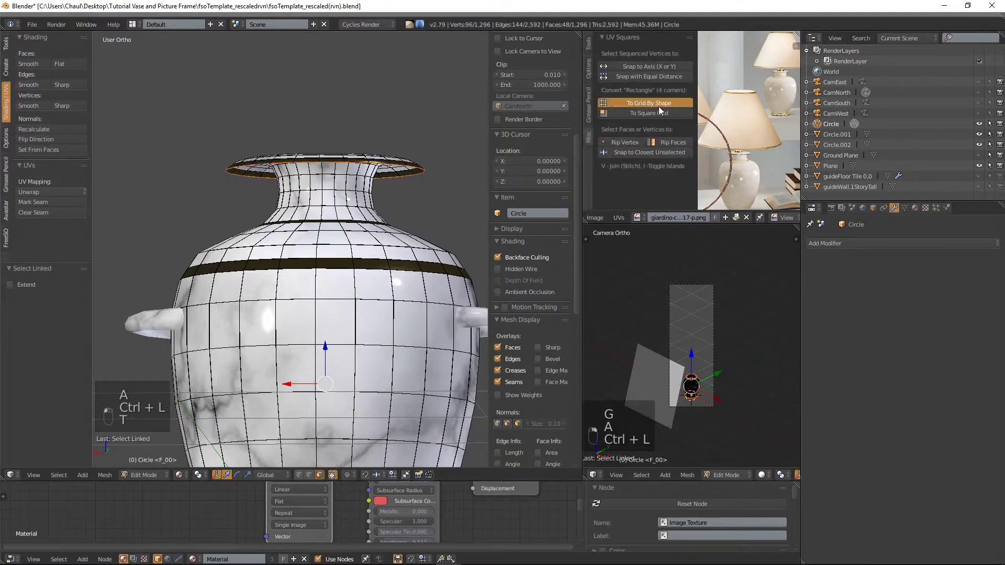
left_click(646, 103)
key("t")
- Place the second UV strip beside the first one and scale it up by about 1.33
key("g")
key("s")
left_click(740, 121)
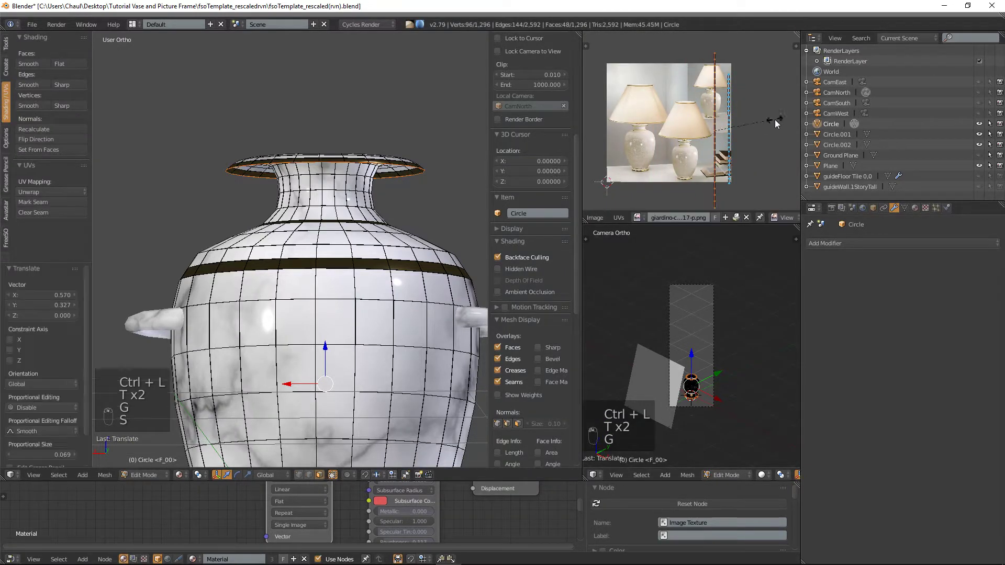
key("g")
left_click(758, 119)
key("s")
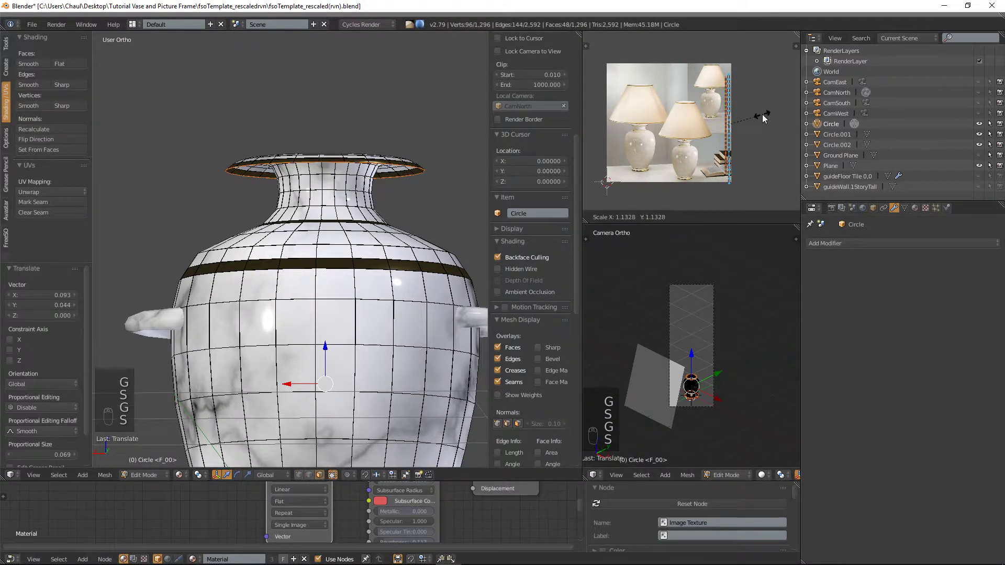
left_click(769, 118)
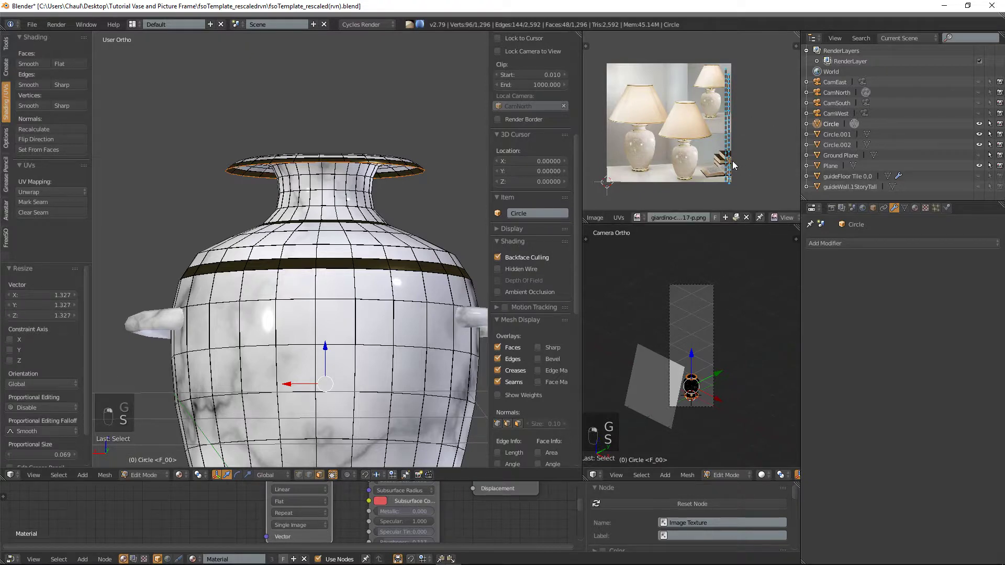
- Select the linked UV strip and move it along Y until it lines up with the neighbouring strip
key("ctrl+l")
key("g")
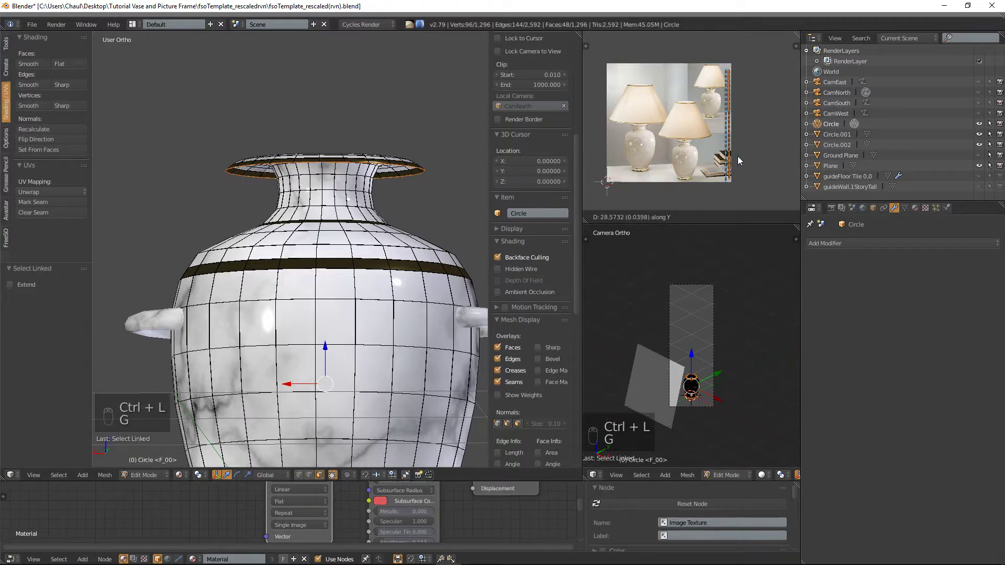
left_click(739, 160)
- Select all the vase faces and pick only the first half of the body's linked UV island
scroll(529, 210, "down", 4)
key("a")
key("a")
scroll(661, 146, "up", 2)
key("ctrl+l")
key("a")
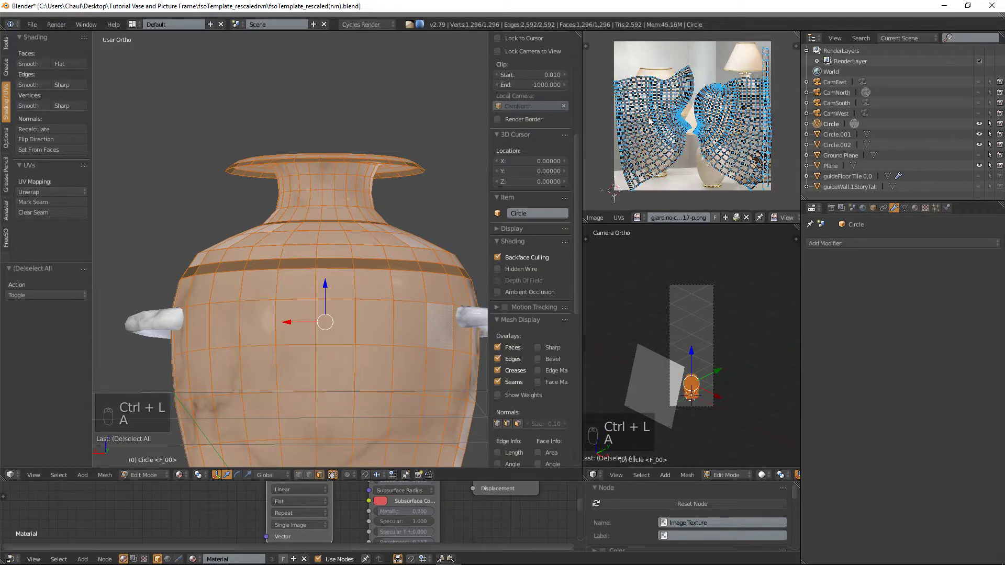
key("ctrl+l")
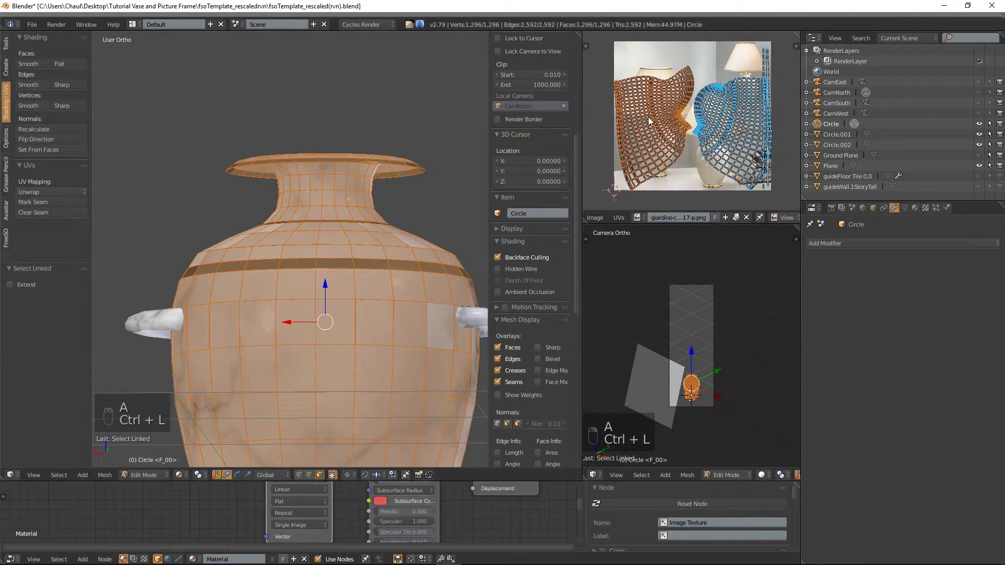
- Enlarge the UV editor, bring up the UV Squares tools and straighten the selected body island with To Grid By Shape
left_click_drag(582, 164, 477, 164)
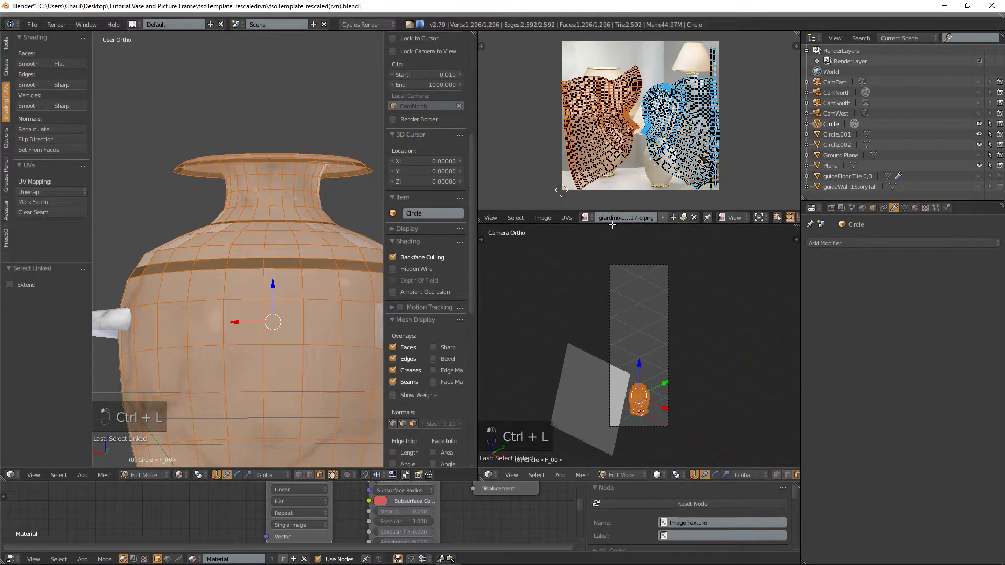
left_click_drag(613, 222, 613, 345)
key("t")
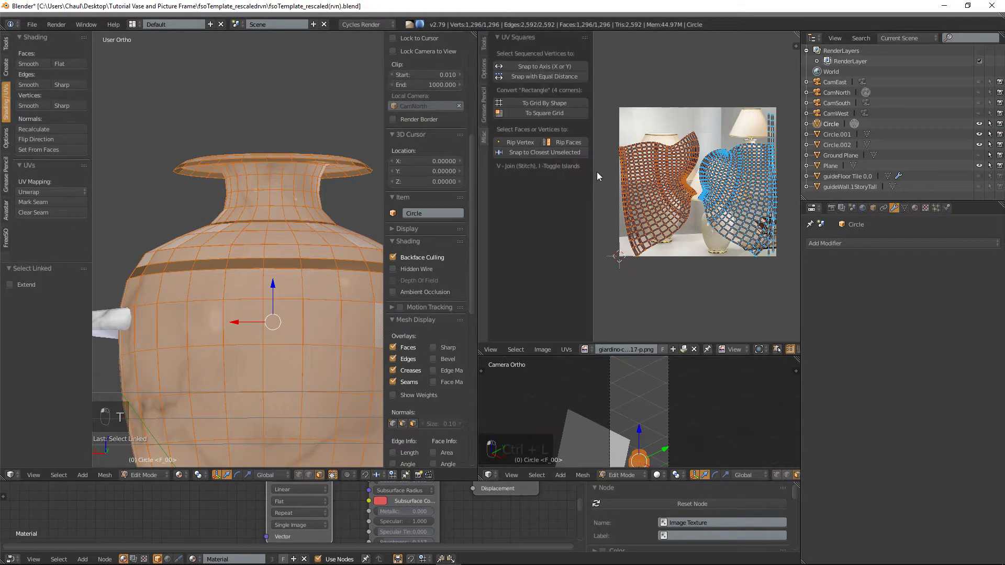
left_click(543, 102)
- Scale the straightened body grid down and fit it into the image's upper-left corner
key("g")
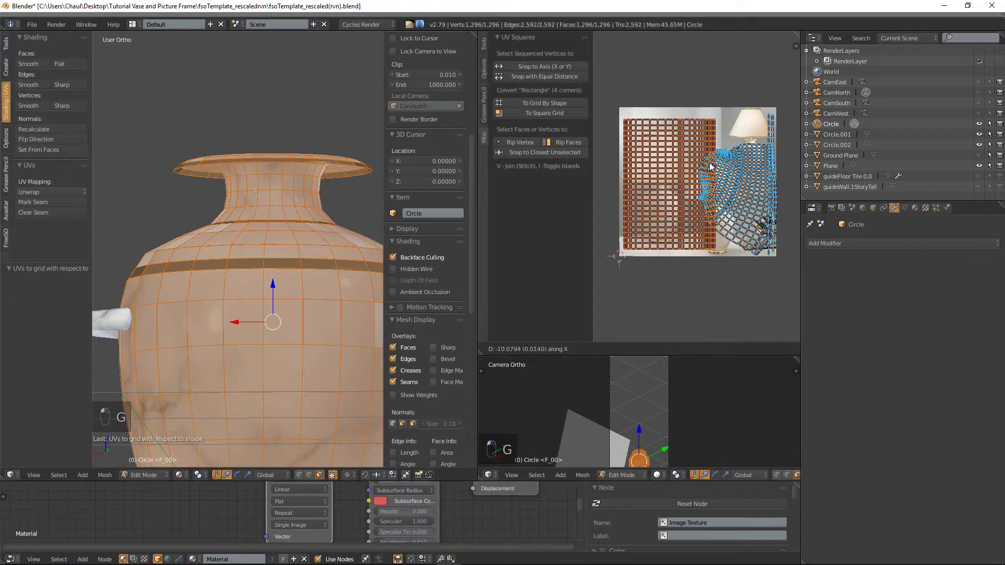
left_click(708, 167)
key("s")
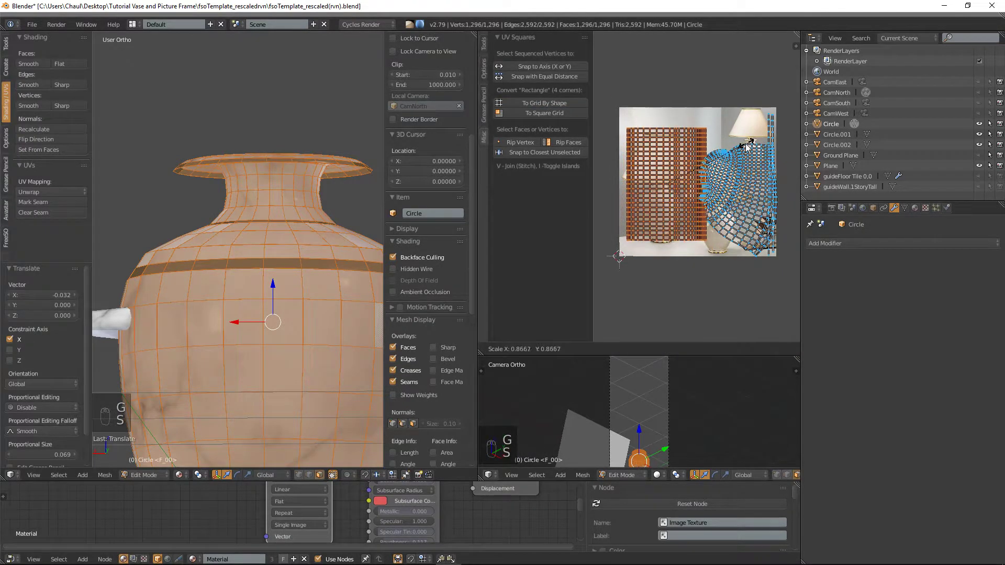
left_click(731, 149)
key("g")
left_click(725, 125)
key("s")
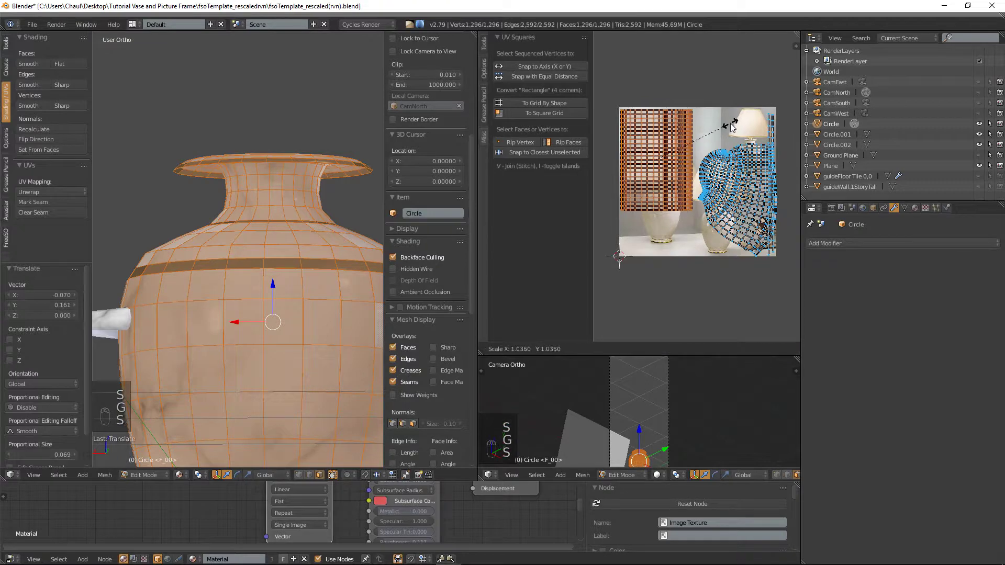
left_click(731, 124)
key("g")
left_click(732, 125)
- Straighten the other half of the body's UV island with To Grid By Shape and move it up beside the first grid
key("a")
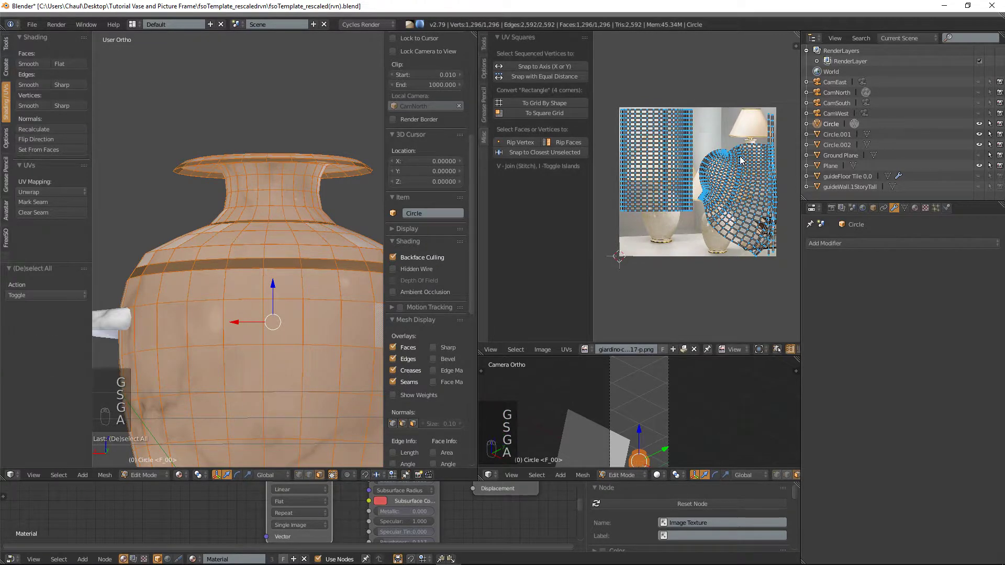
key("ctrl+l")
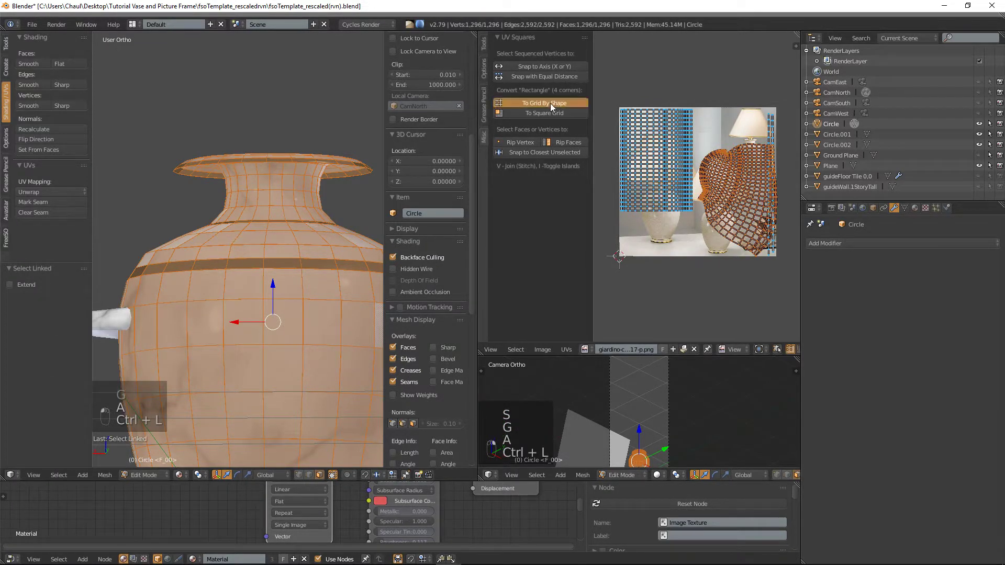
left_click(550, 102)
key("g")
left_click(790, 204)
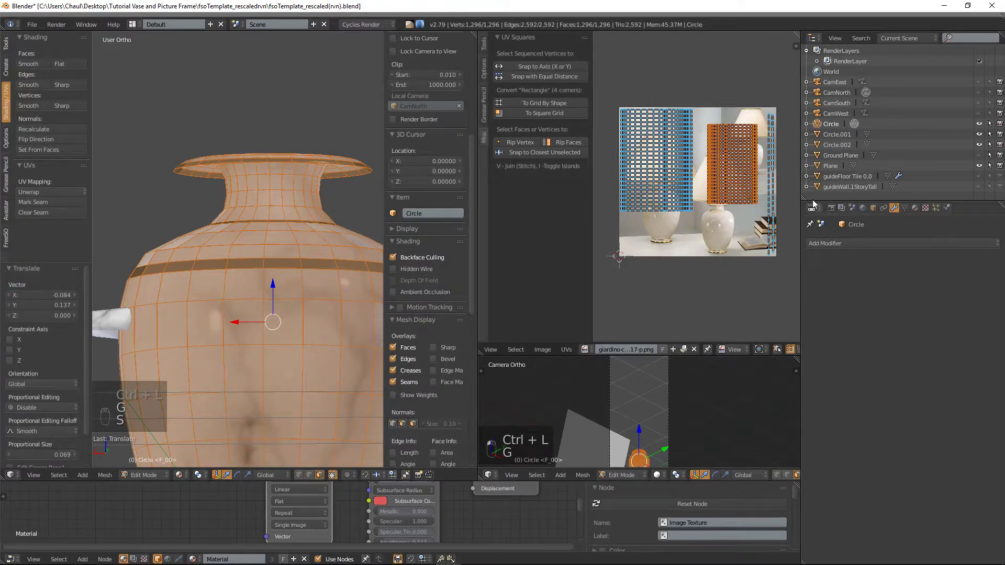
- Scale the second body grid to the first one's height, fit it between the first grid and the strips, and leave Edit Mode
key("s")
left_click(601, 193)
key("g")
left_click(599, 189)
key("s")
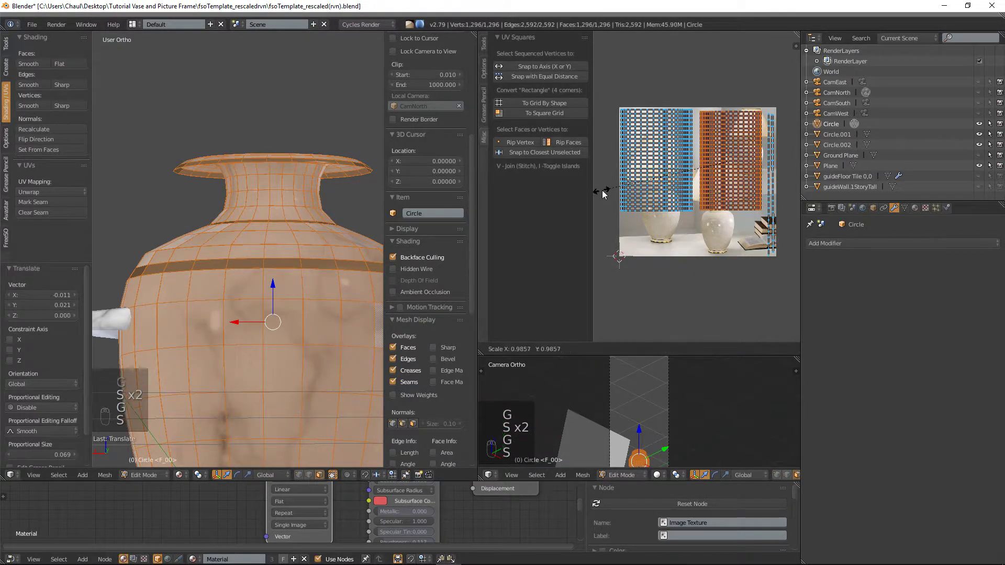
left_click(594, 190)
key("g")
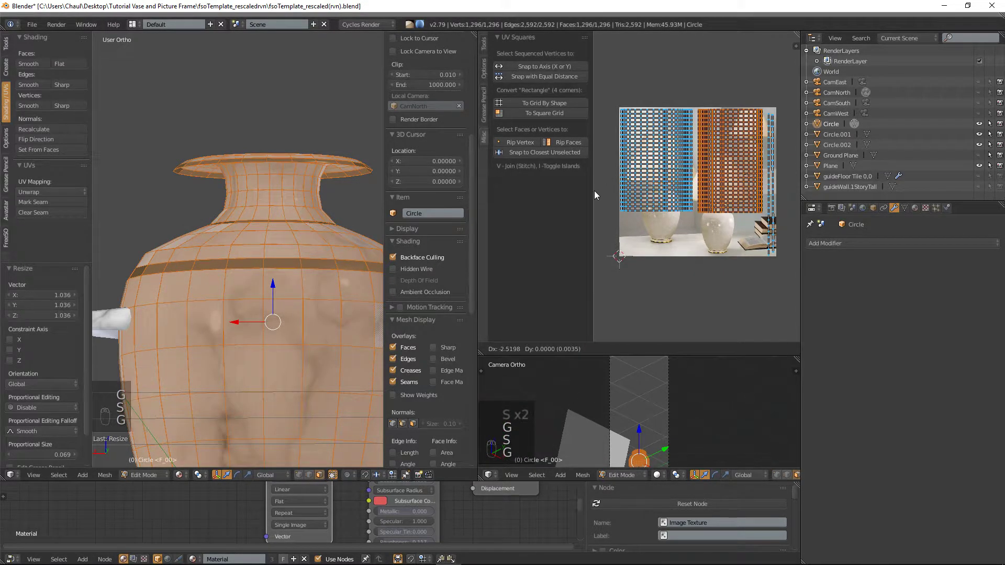
left_click(594, 191)
key("Tab")
scroll(296, 322, "down", 3)
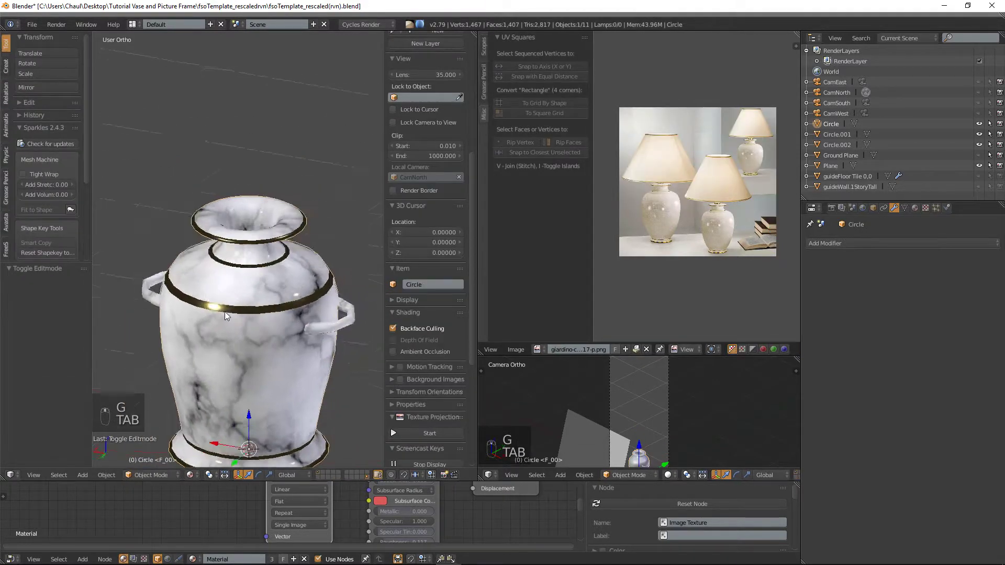
- Edit the handle object Circle.002 and move all its UVs along Y to the image's lower edge
middle_click_drag(270, 365, 336, 292)
right_click(319, 298)
key("Tab")
key("a")
key("a")
key("a")
key("a")
key("a")
key("a")
key("g")
key("x")
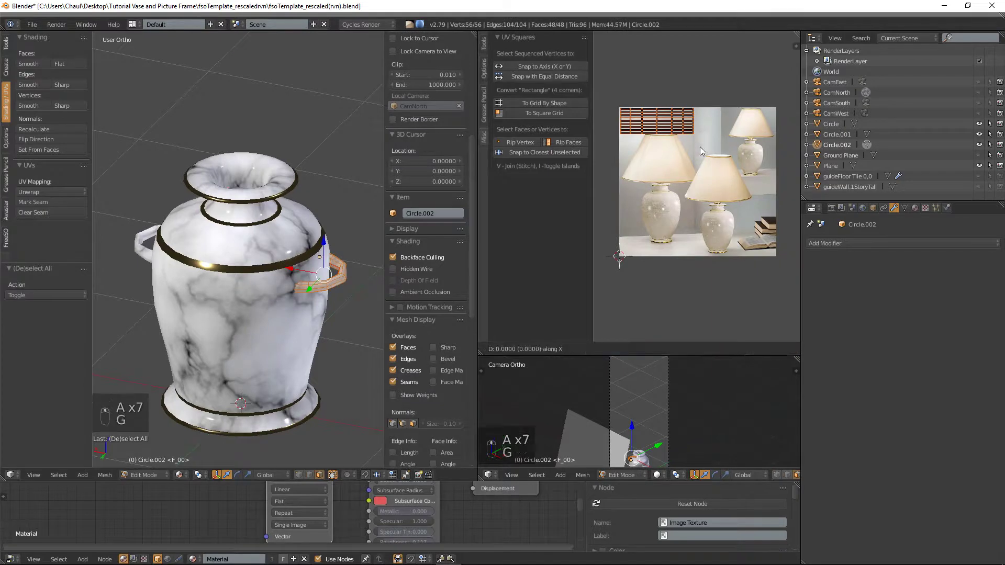
key("y")
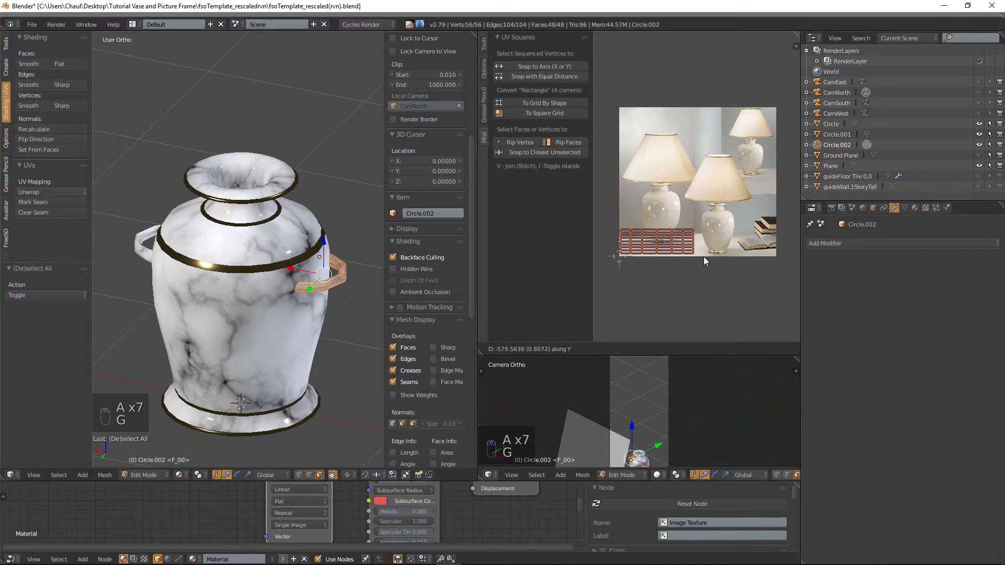
left_click(703, 256)
- Edit the other handle, Circle.001, and move all its UVs to the image's lower-right corner
middle_click_drag(172, 262, 145, 258)
key("Tab")
key("Tab")
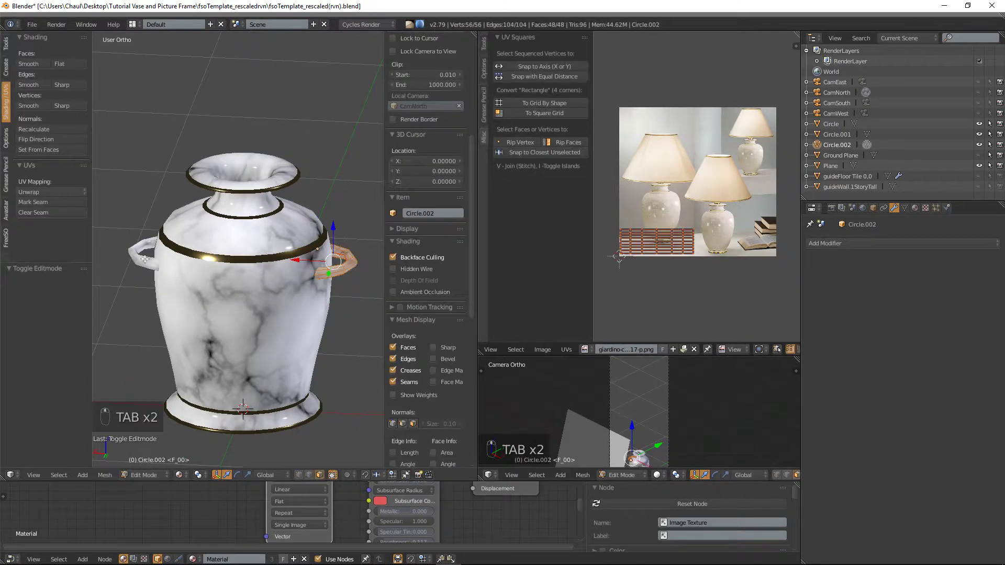
key("Tab")
right_click(145, 259)
key("Tab")
key("a")
key("a")
key("g")
left_click(762, 306)
key("s")
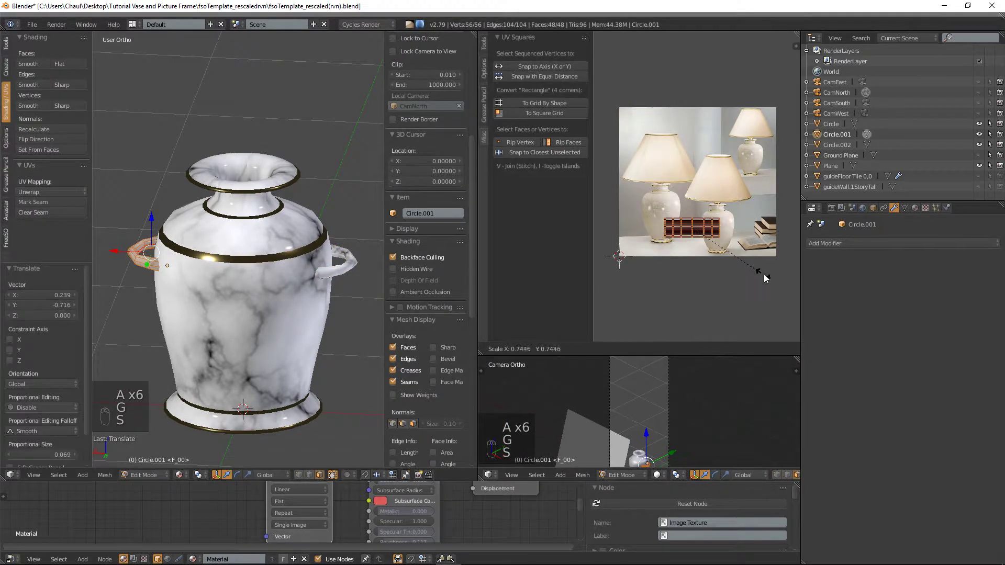
left_click(764, 278)
key("g")
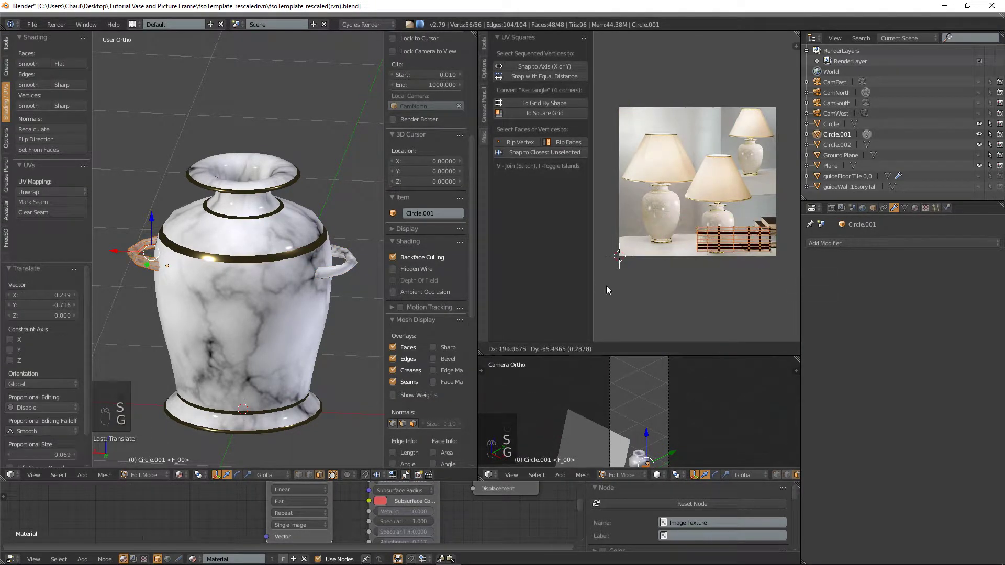
left_click(609, 292)
key("Tab")
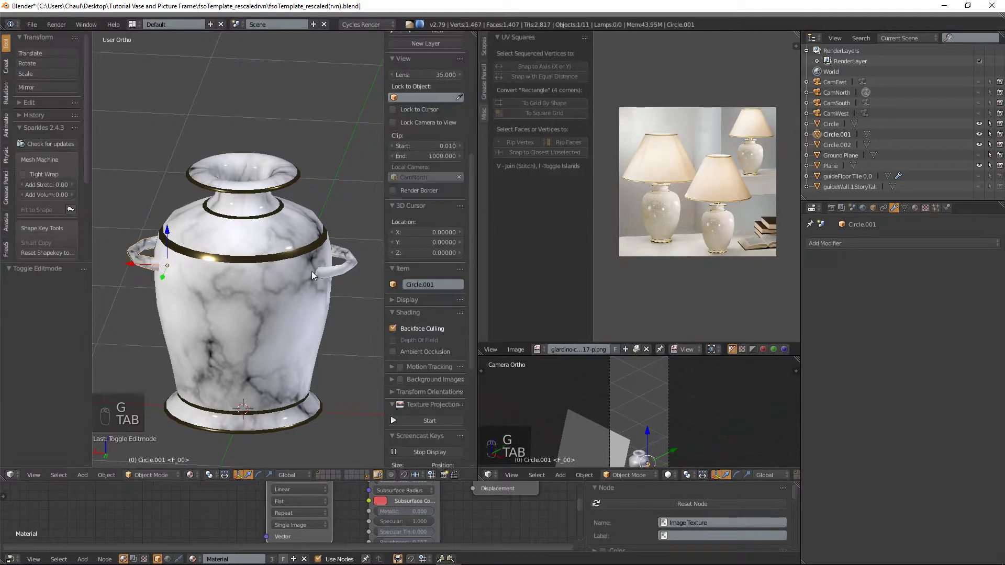
- Join both handles to the vase body and select all faces in Edit Mode to show the combined UV layout
right_click(251, 287)
key("ctrl+j")
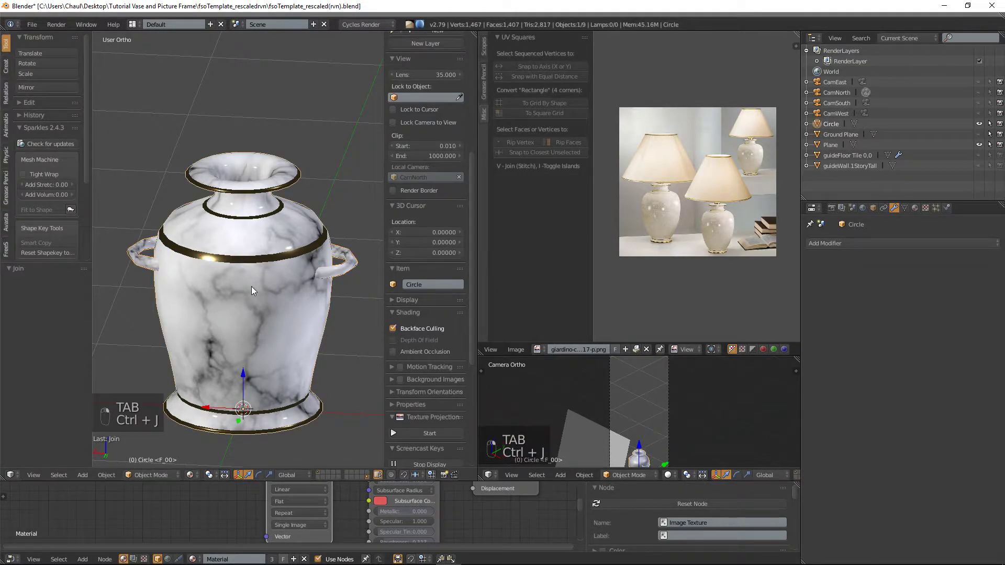
key("Tab")
key("a")
key("a")
key("a")
- Select the second handle's linked UV island and move it about -0.045 along X against the first handle's island
middle_click_drag(733, 250, 725, 233)
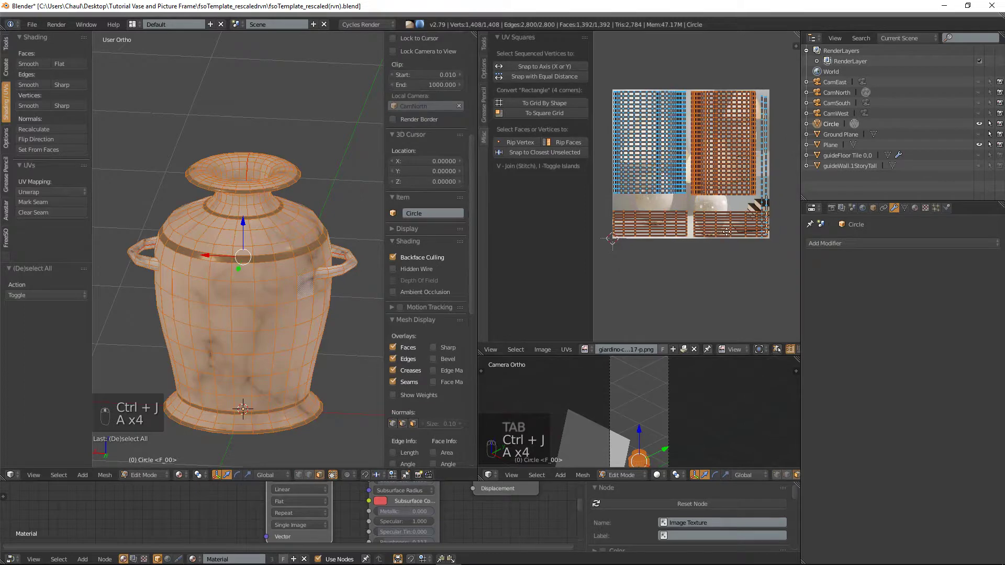
scroll(722, 233, "up", 1)
right_click(710, 237)
key("ctrl+l")
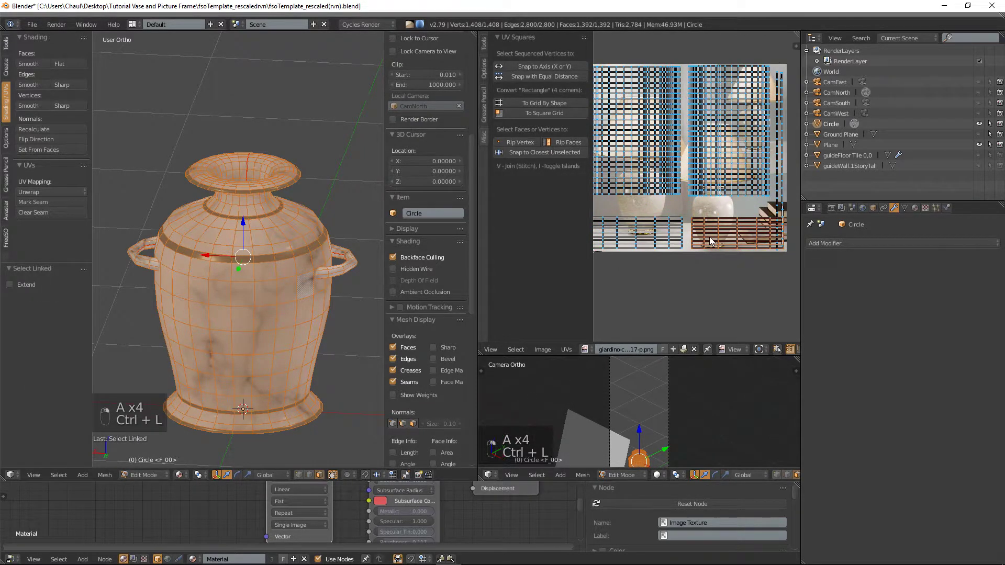
key("g")
left_click(781, 258)
scroll(753, 258, "up", 3)
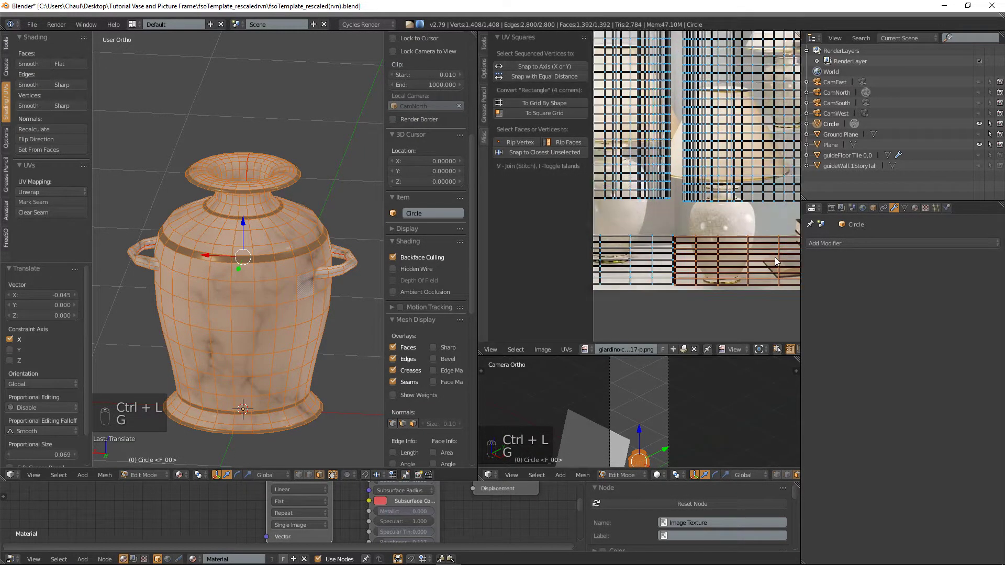
scroll(738, 257, "down", 5)
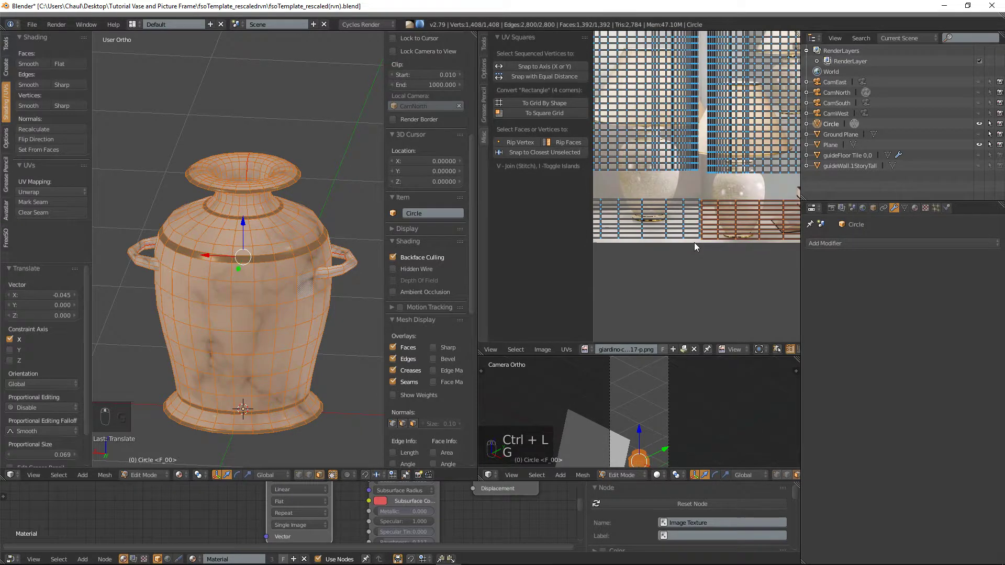
- Select both handles with their linked faces and separate them from the body into their own object
key("Tab")
key("Tab")
key("a")
key("a")
key("a")
key("a")
right_click(336, 270)
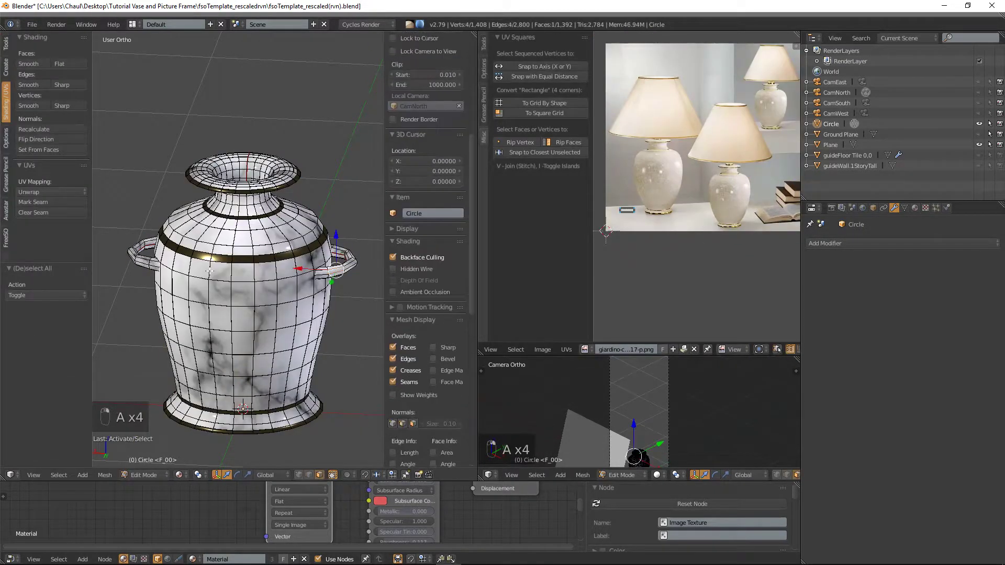
right_click(151, 259, "shift")
key("ctrl+l")
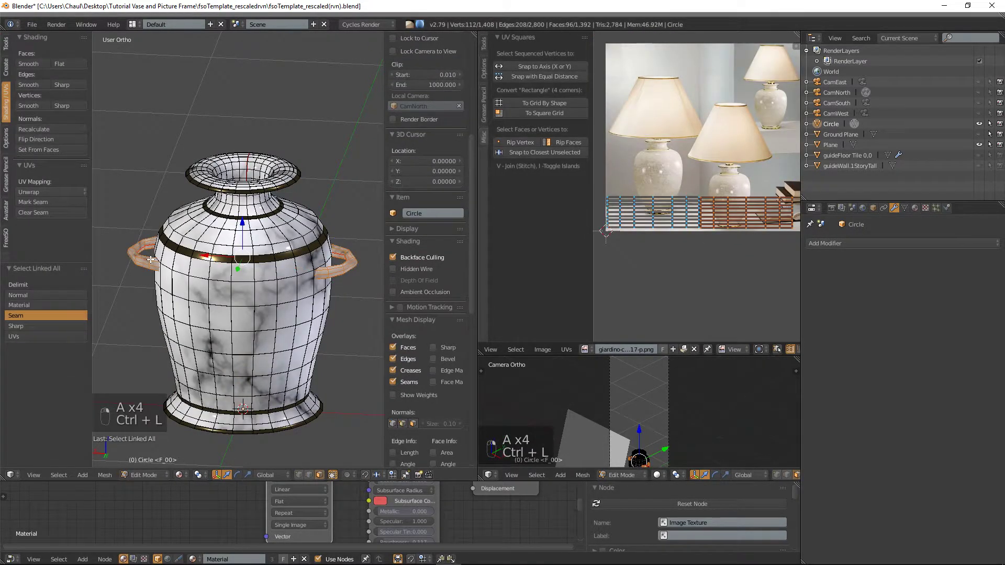
key("Tab")
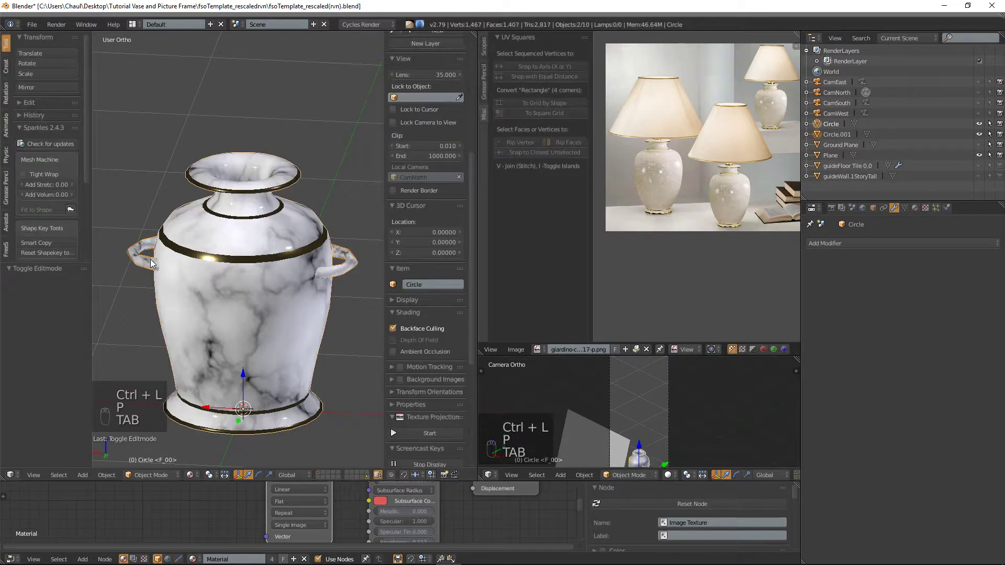
- Clear the selection, hide the 3D view's side panels and widen the 3D view
key("a")
key("a")
key("a")
middle_click_drag(283, 287, 369, 288)
middle_click_drag(432, 279, 419, 278)
middle_click_drag(217, 261, 368, 258)
key("t")
key("n")
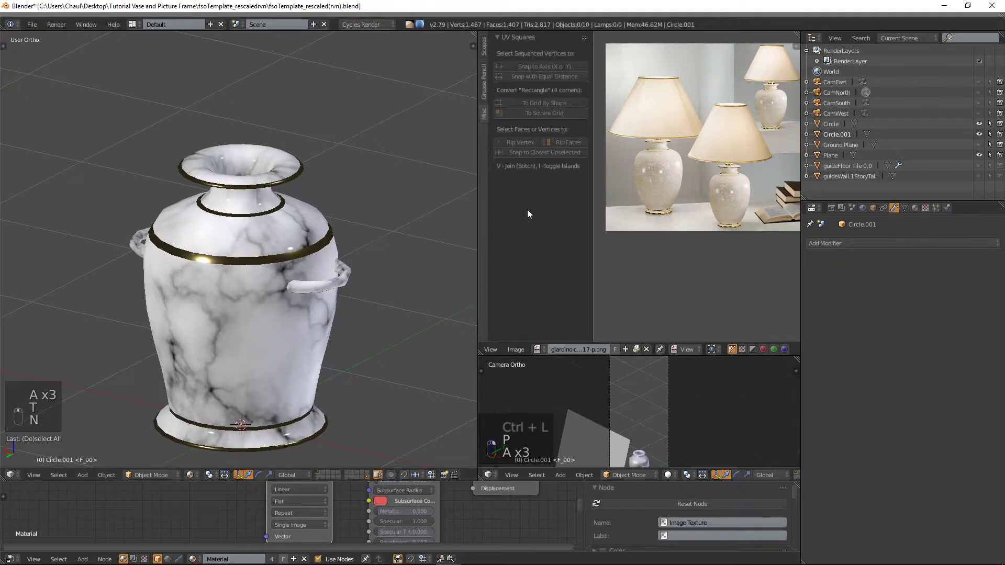
left_click_drag(477, 199, 628, 200)
- Hide the guide objects guideFloor Tile 0,0 and guideWall.1StoryTall from the scene view around the vase
scroll(424, 256, "down", 3)
key("a")
key("a")
middle_click_drag(390, 292, 390, 258)
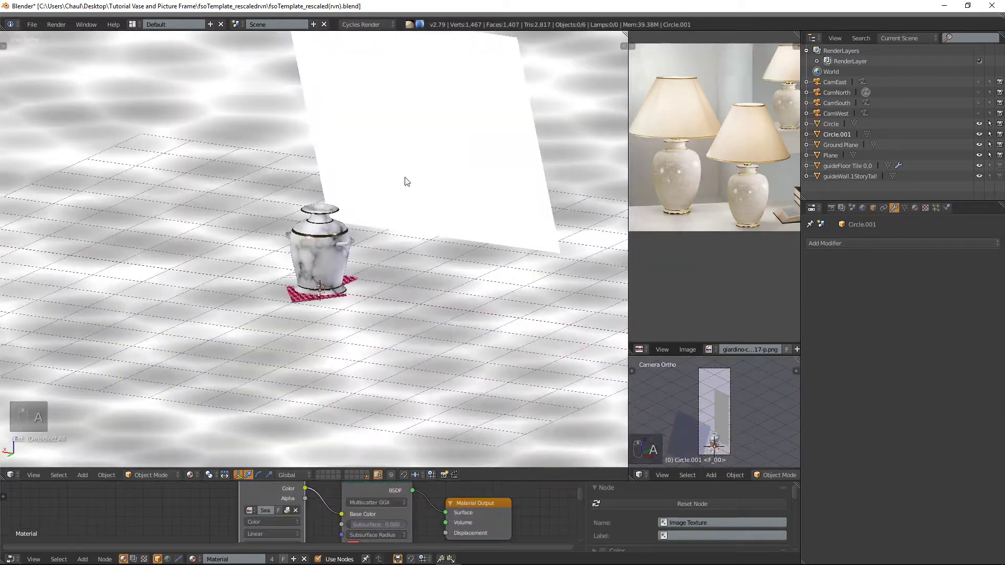
right_click(447, 127)
scroll(371, 233, "up", 3)
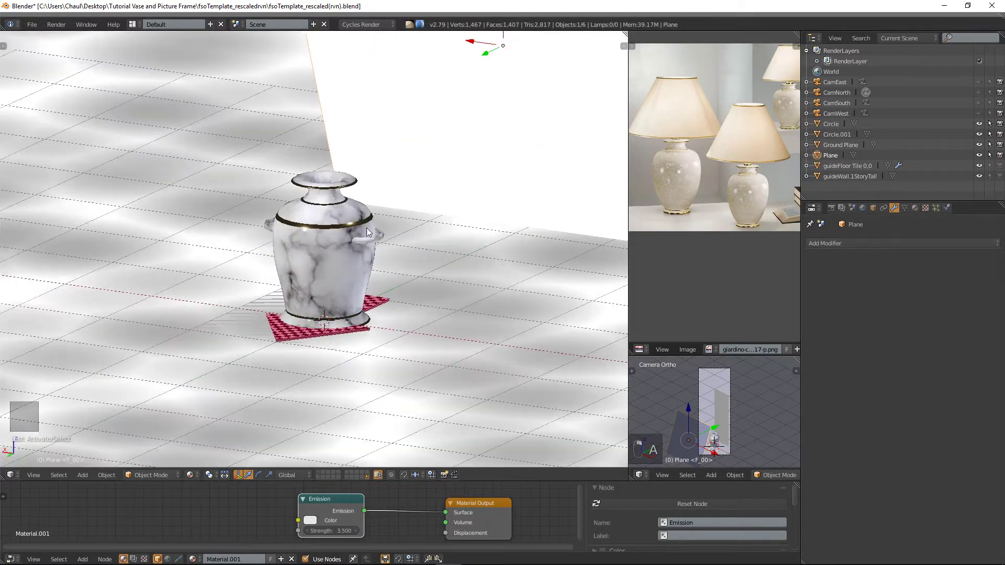
right_click(368, 241)
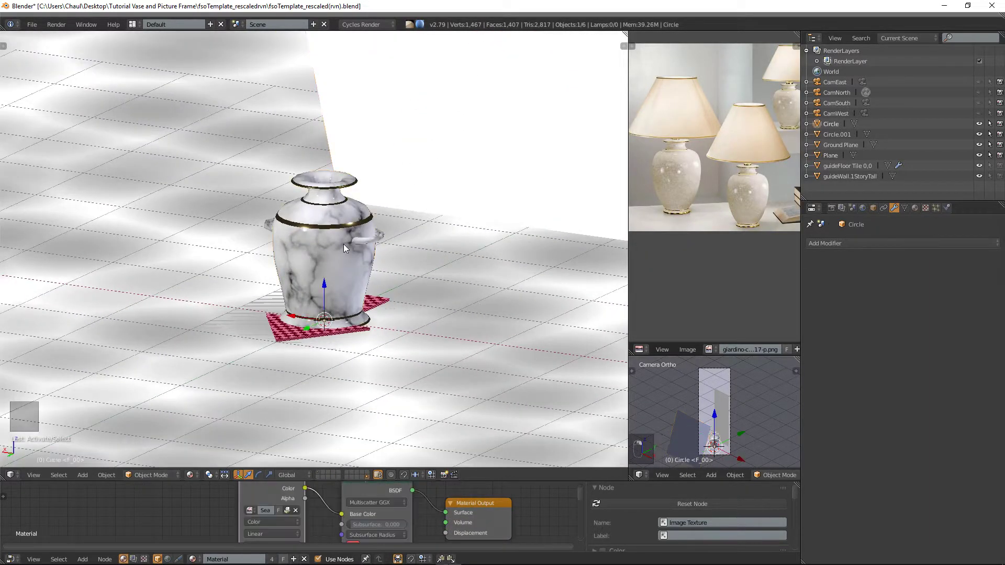
left_click(980, 166)
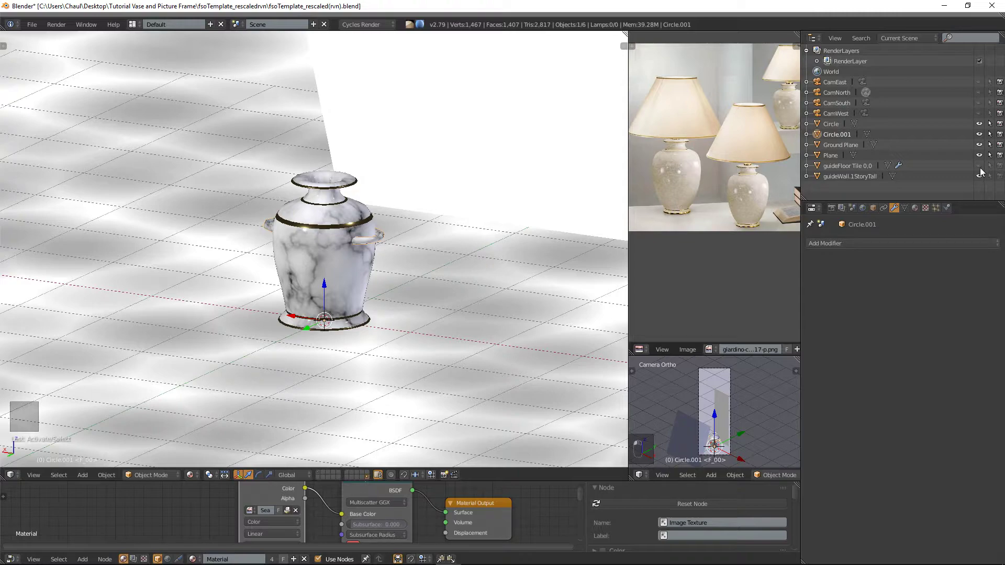
left_click(980, 176)
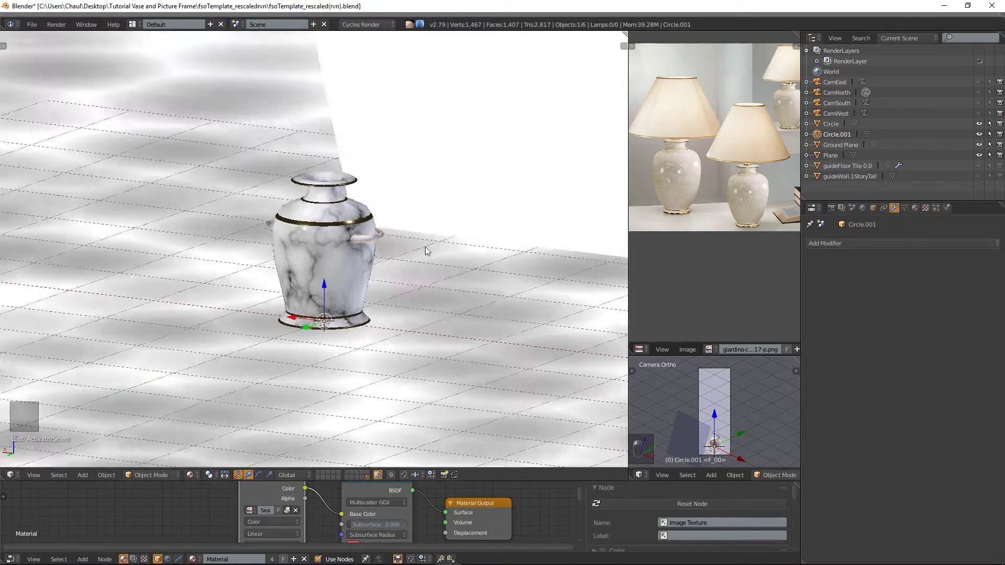
scroll(419, 249, "up", 3)
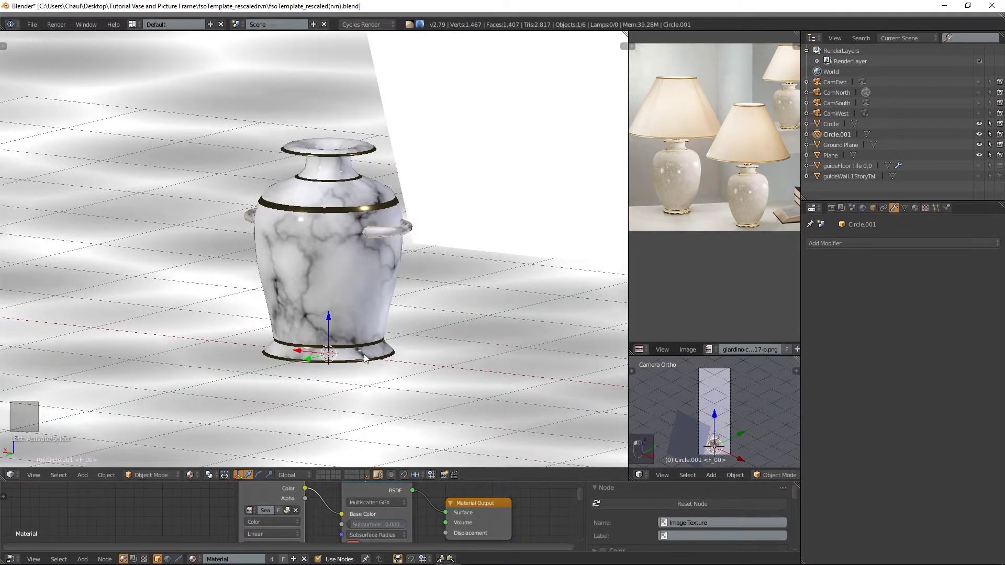
- Make the marble vase body the active object, leaving it in object mode with nothing selected
right_click(365, 357)
middle_click_drag(388, 361, 454, 261)
key("Tab")
key("Tab")
key("Tab")
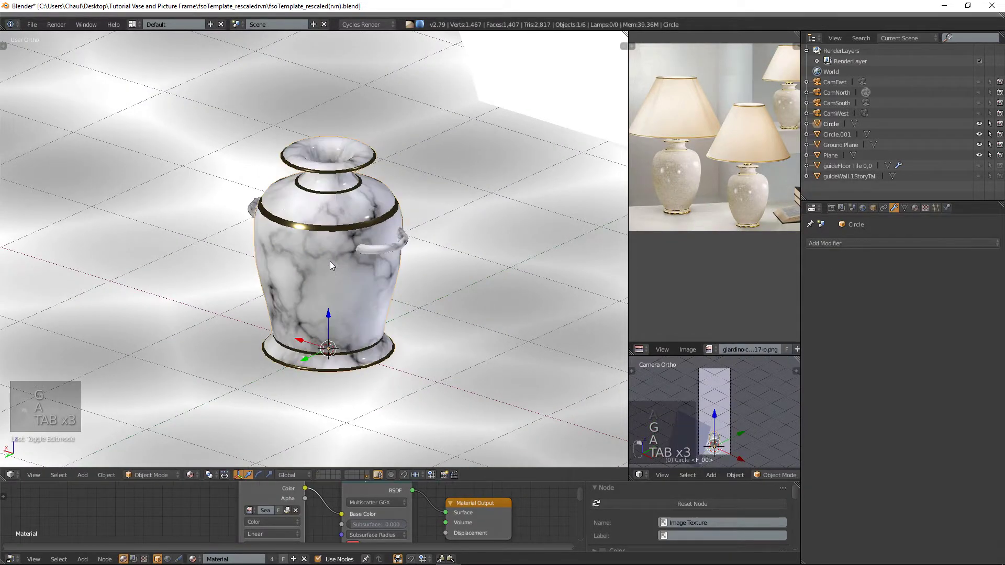
scroll(329, 263, "down", 3)
key("a")
key("a")
key("a")
key("a")
key("a")
key("a")
key("a")
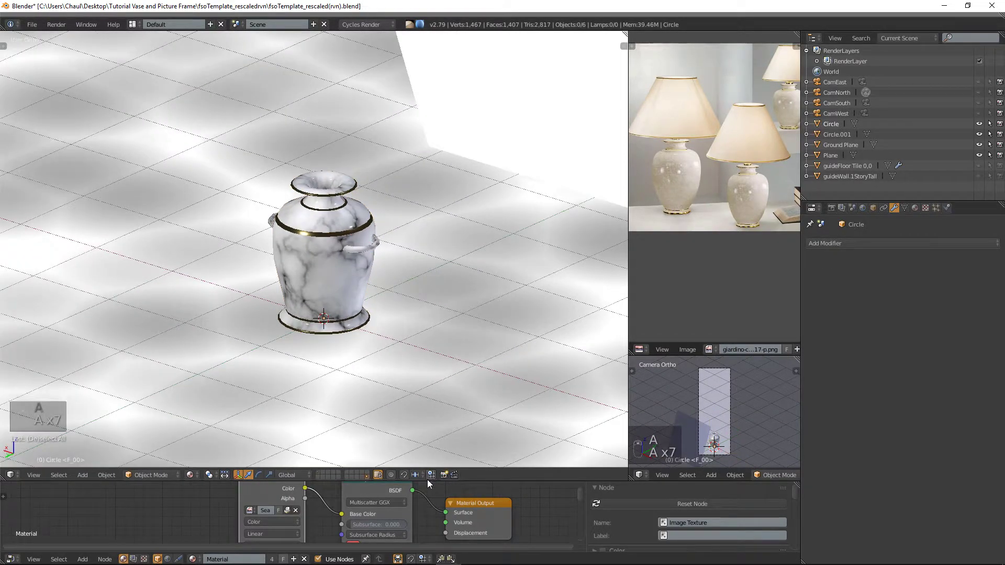
- Enlarge the node editor and add an unconnected Image Texture node to the vase's marble material
left_click_drag(428, 482, 429, 361)
scroll(433, 410, "down", 2)
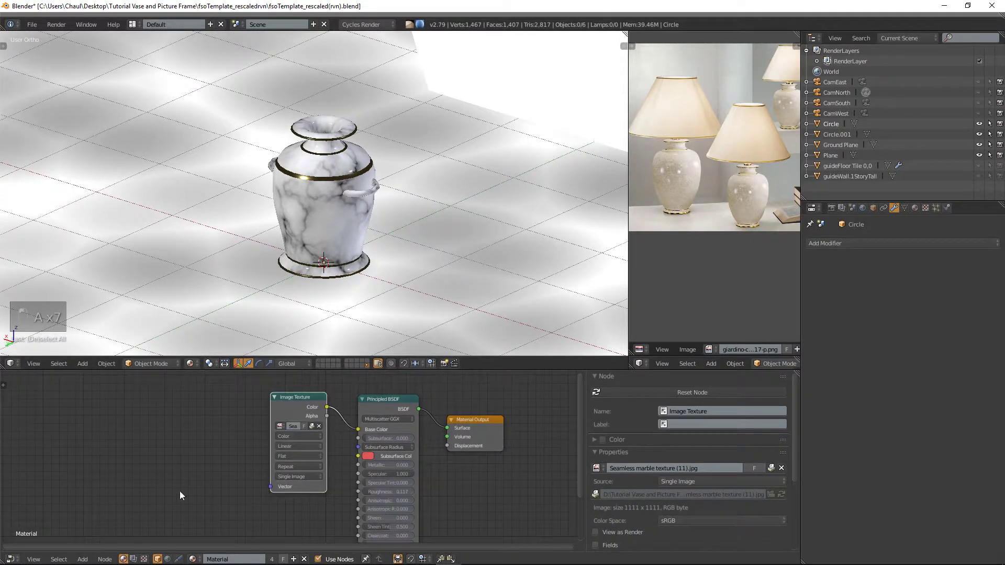
left_click(82, 559)
mouse_move(101, 505)
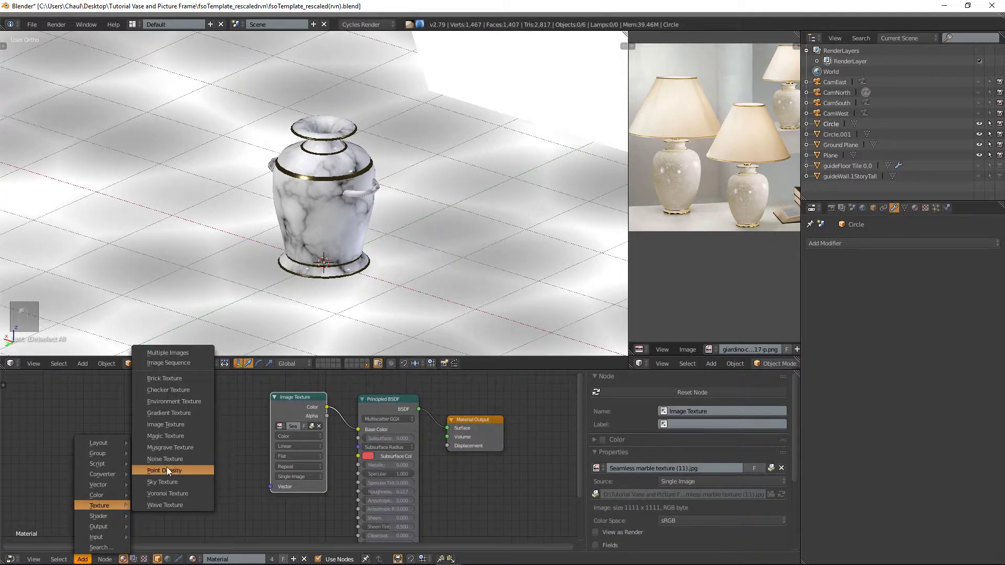
left_click(169, 425)
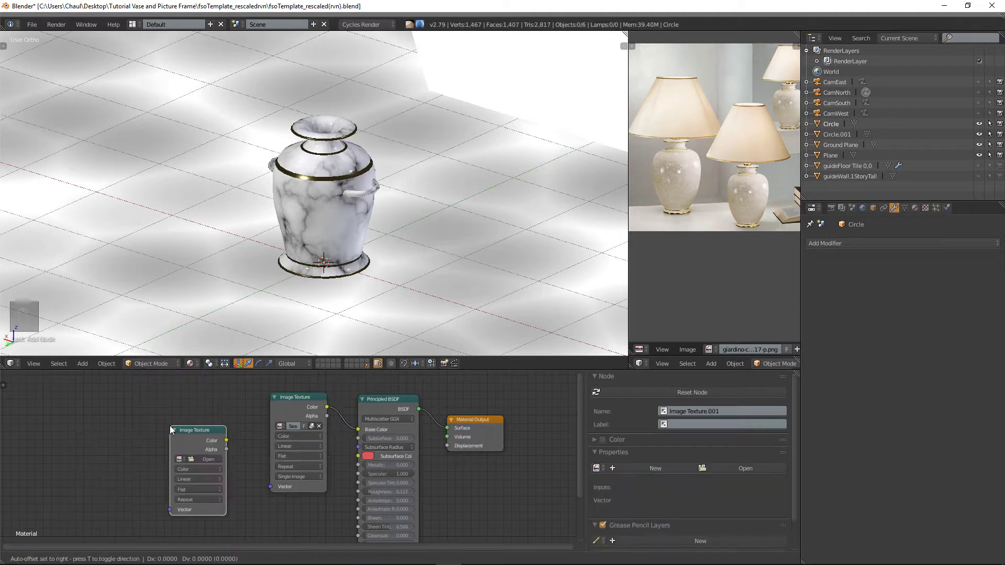
left_click(169, 417)
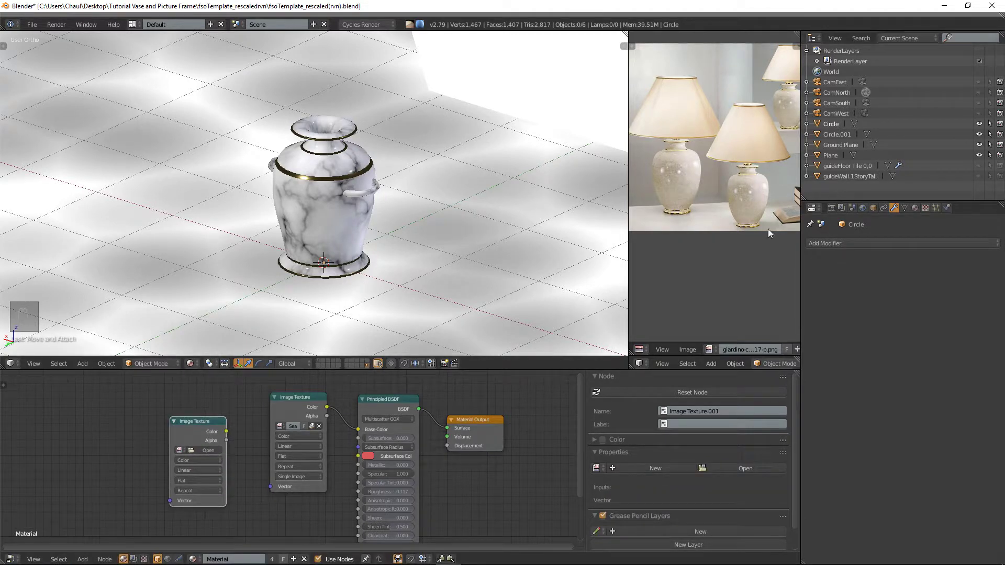
- Create a new blank image named Bake in the image editor
left_click(686, 349)
left_click(697, 337)
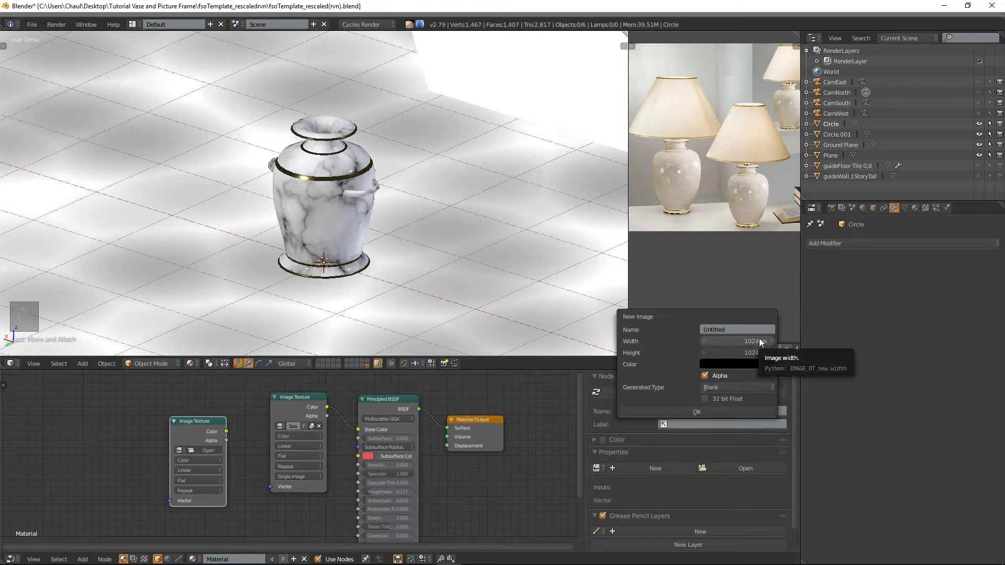
left_click(738, 326)
type("B")
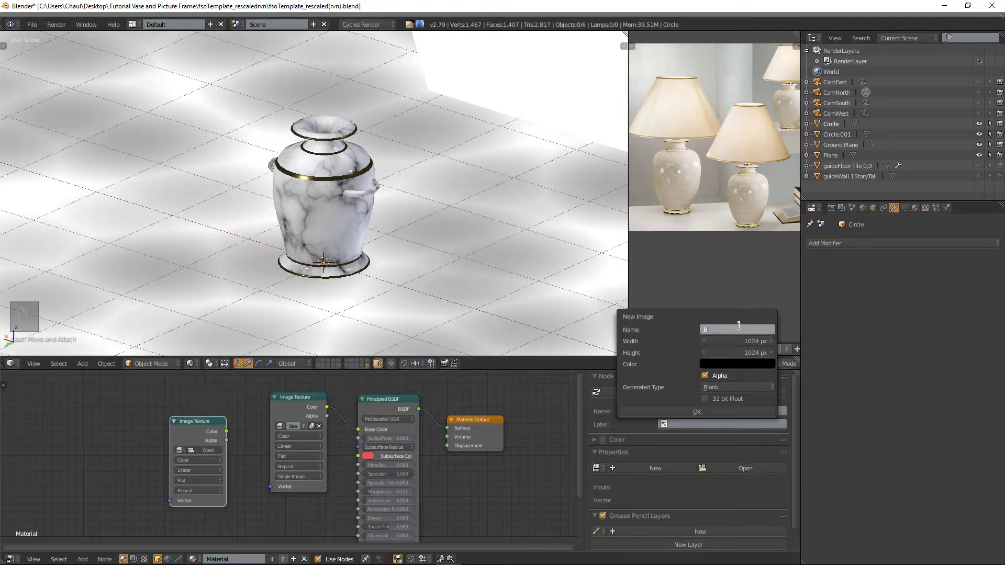
type("ake")
left_click(696, 412)
- Assign the Bake image to the new Image Texture node and place the node beside the marble texture node
left_click(181, 452)
type("bake")
key("Return")
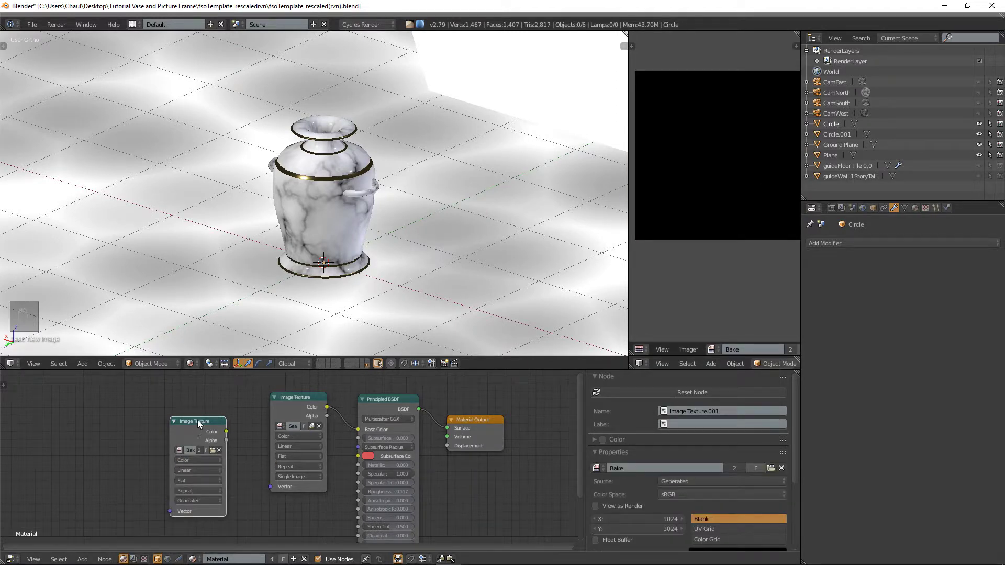
left_click_drag(198, 421, 209, 422)
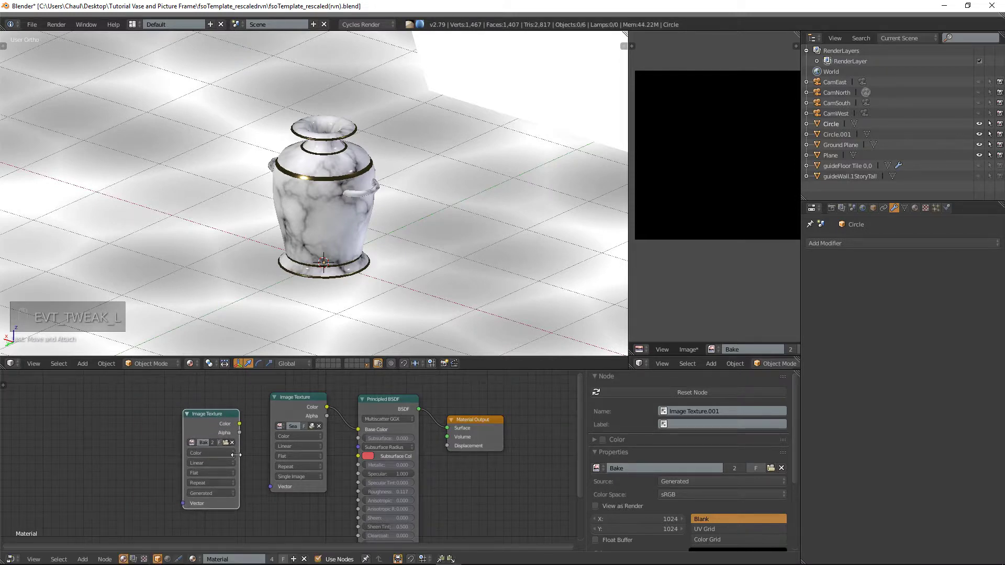
left_click_drag(235, 412, 220, 410)
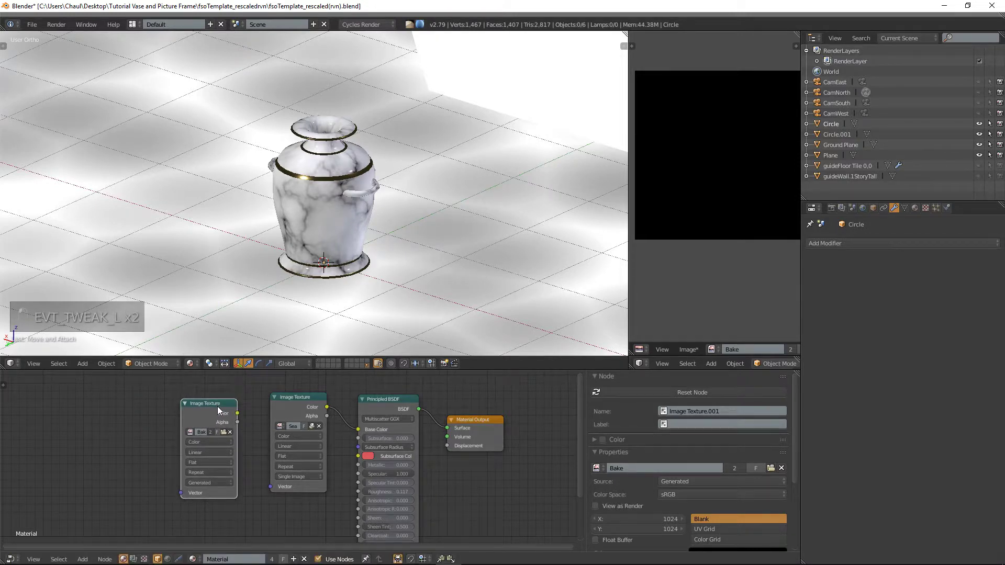
- Copy the Bake Image Texture node into the Gold material and place it unconnected beside the Principled BSDF
left_click(215, 409)
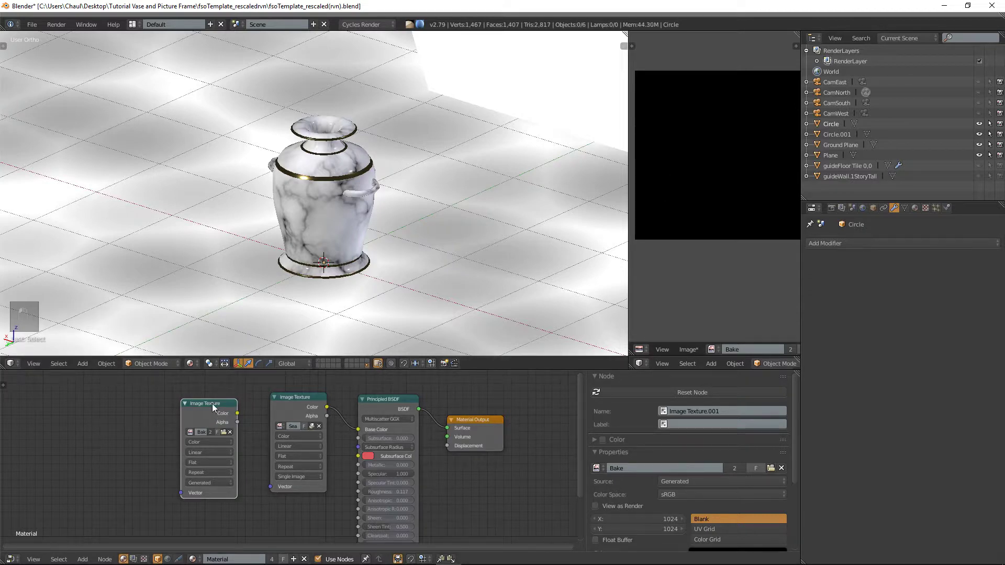
key("ctrl+c")
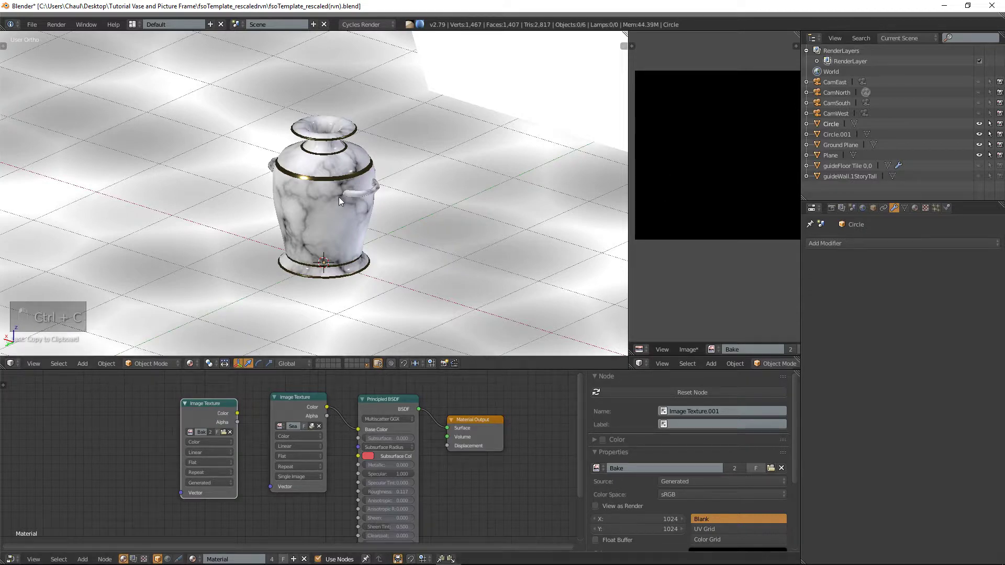
left_click(915, 207)
left_click(829, 257)
key("ctrl+v")
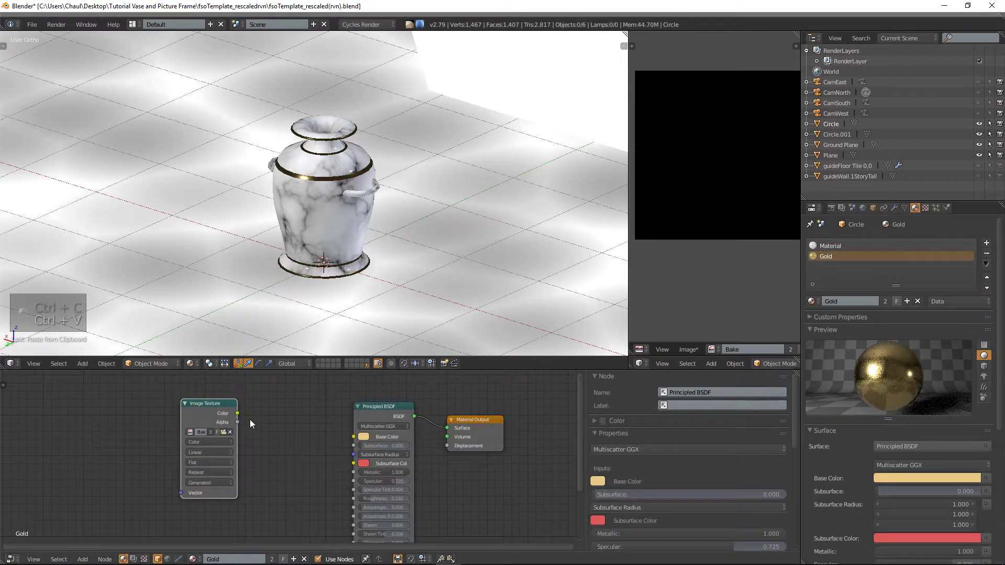
left_click(225, 407)
mouse_move(225, 407)
left_mouse_down()
mouse_move(259, 406)
mouse_move(226, 409)
left_mouse_up()
left_click(240, 404)
- Preview the vase in rendered shading and darken the Gold material's base color to a deeper, browner gold
scroll(369, 276, "up", 1)
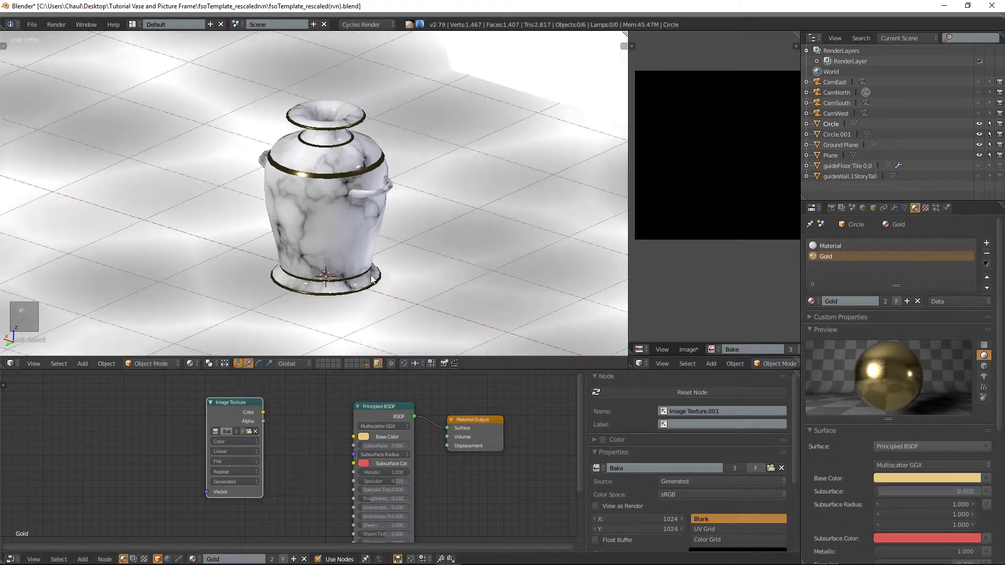
middle_click_drag(307, 304, 314, 301)
scroll(293, 310, "up", 1)
left_click(190, 363)
left_click(210, 293)
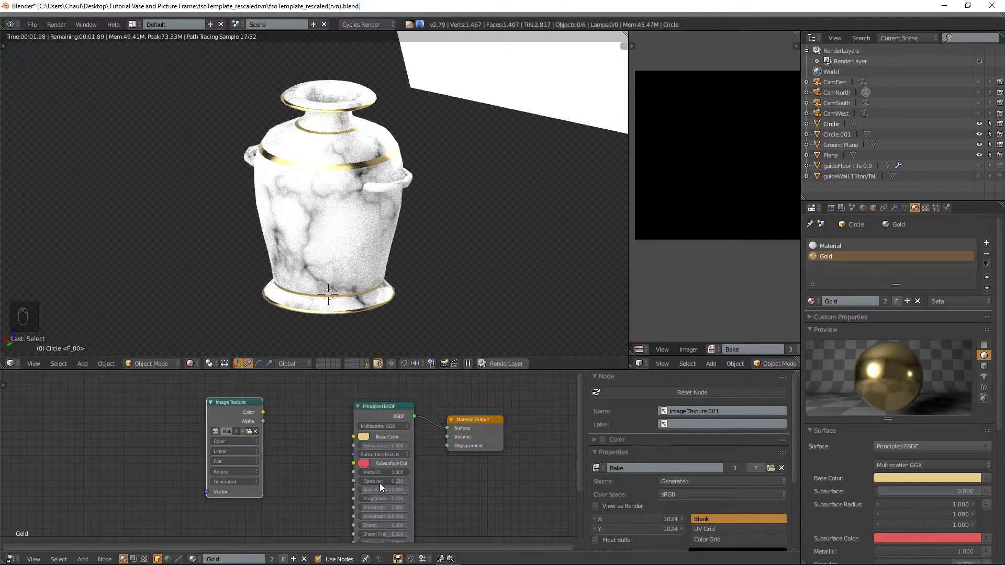
left_click(363, 437)
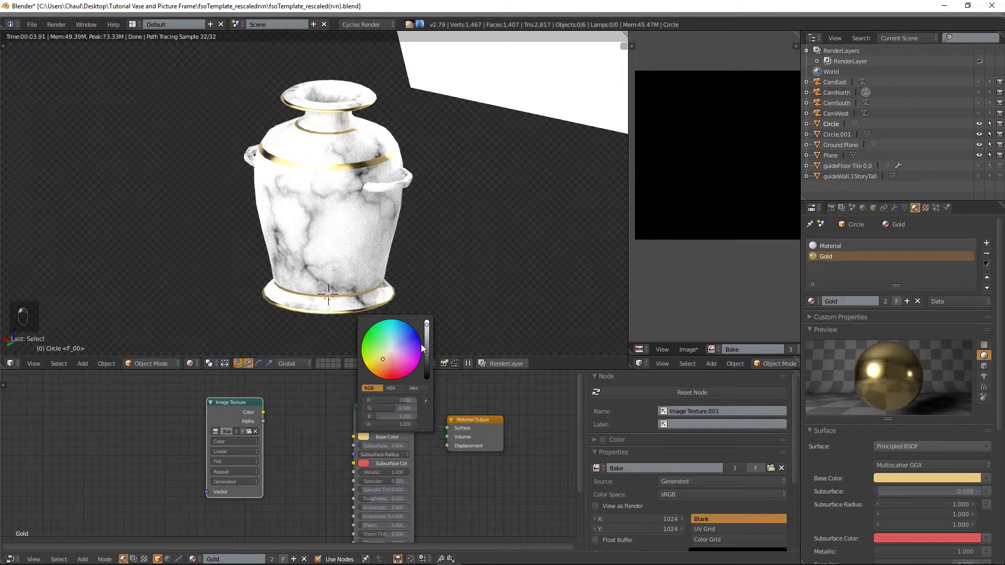
left_click_drag(427, 324, 427, 340)
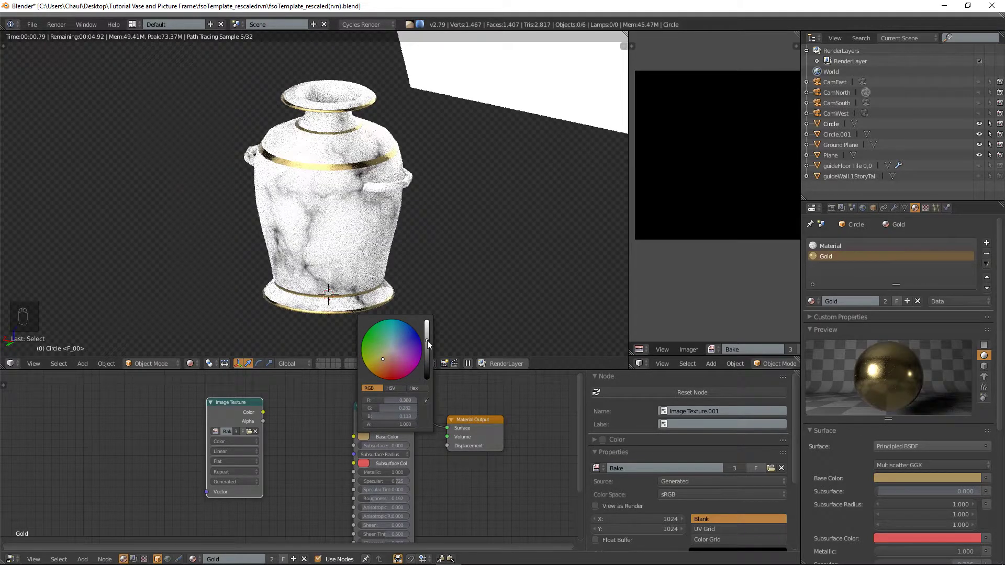
left_click(382, 363)
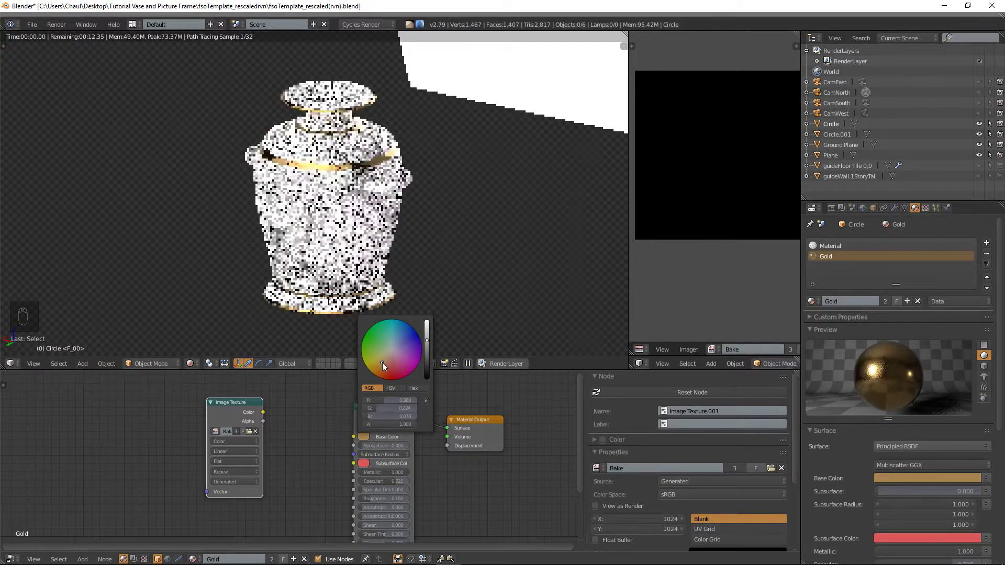
left_click(426, 348)
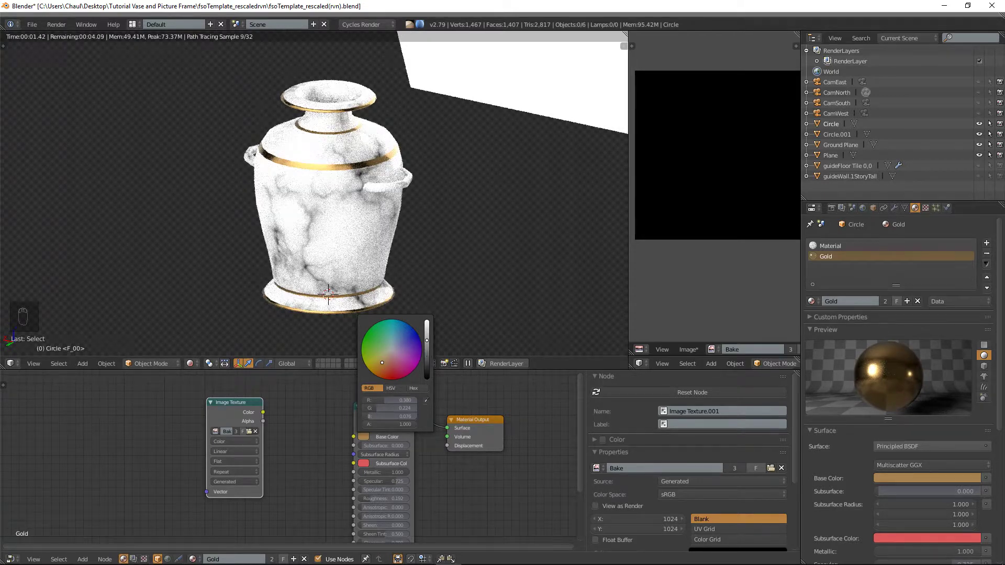
left_click(427, 337)
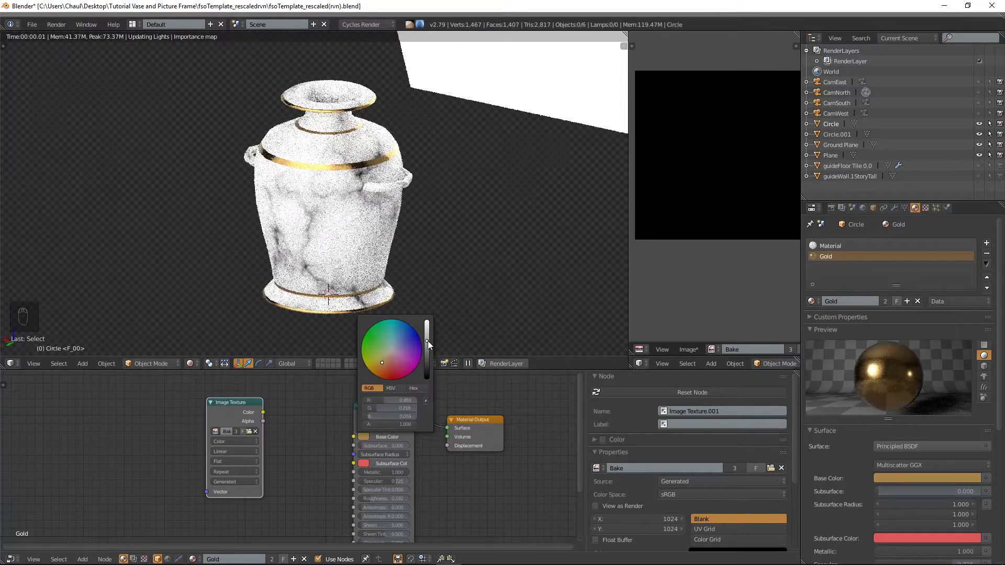
- Lower the Gold material's Specular to about 0.61 and return the 3D view to solid shading
left_click_drag(397, 481, 385, 481)
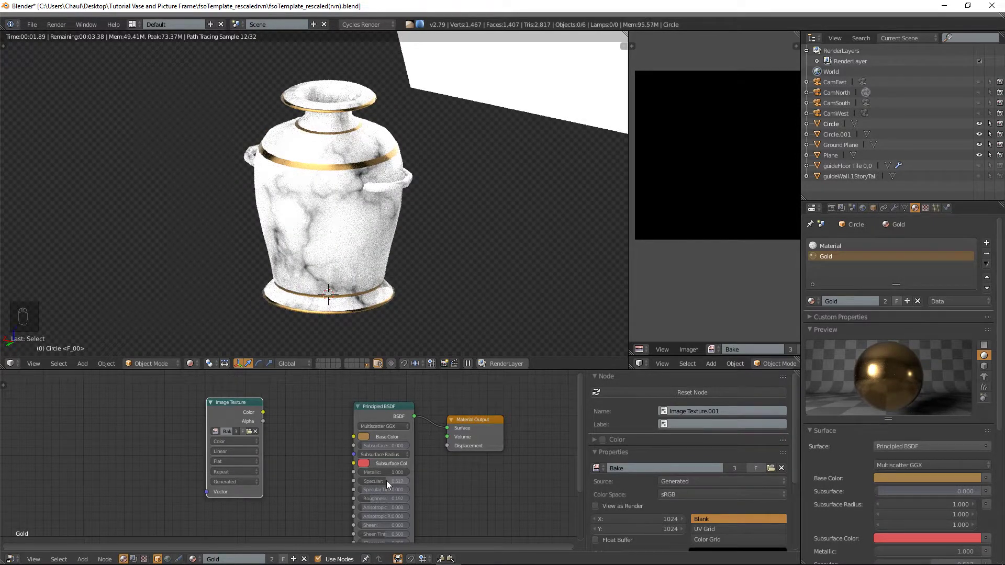
left_click(197, 364)
left_click(199, 332)
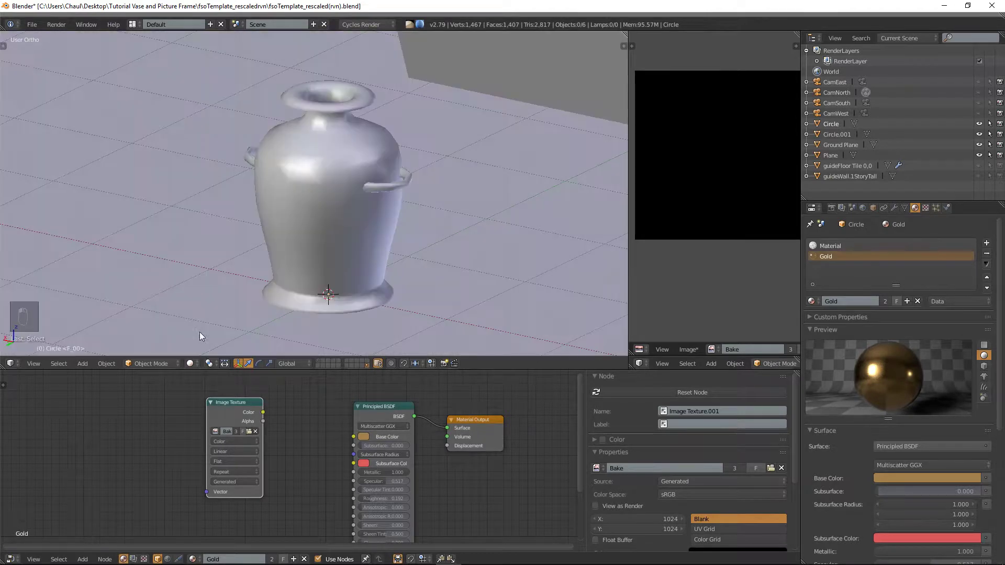
- Duplicate the vase body and handles in place, move the copies to layer 16 and clear the selection
right_click(350, 206)
key("a")
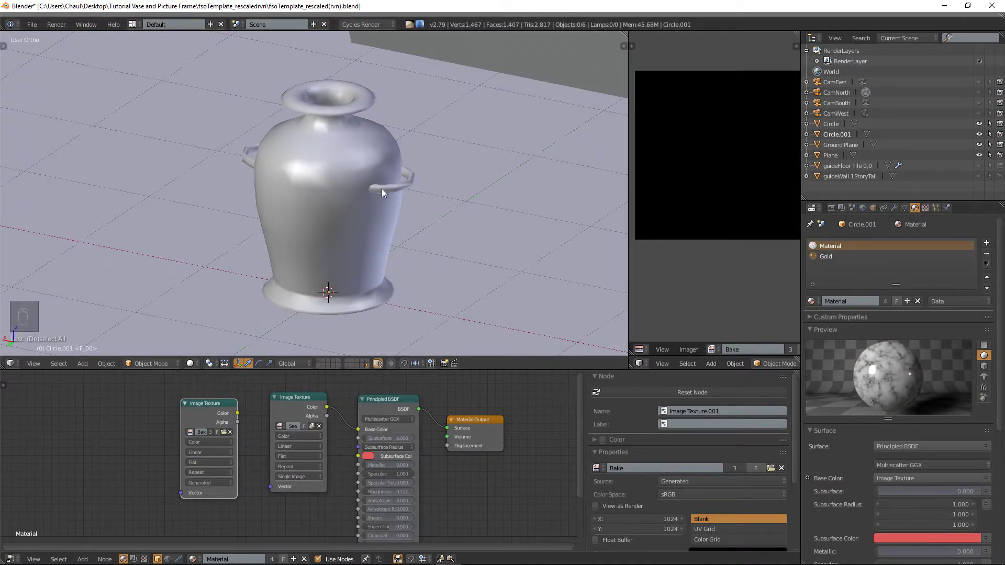
right_click(328, 159)
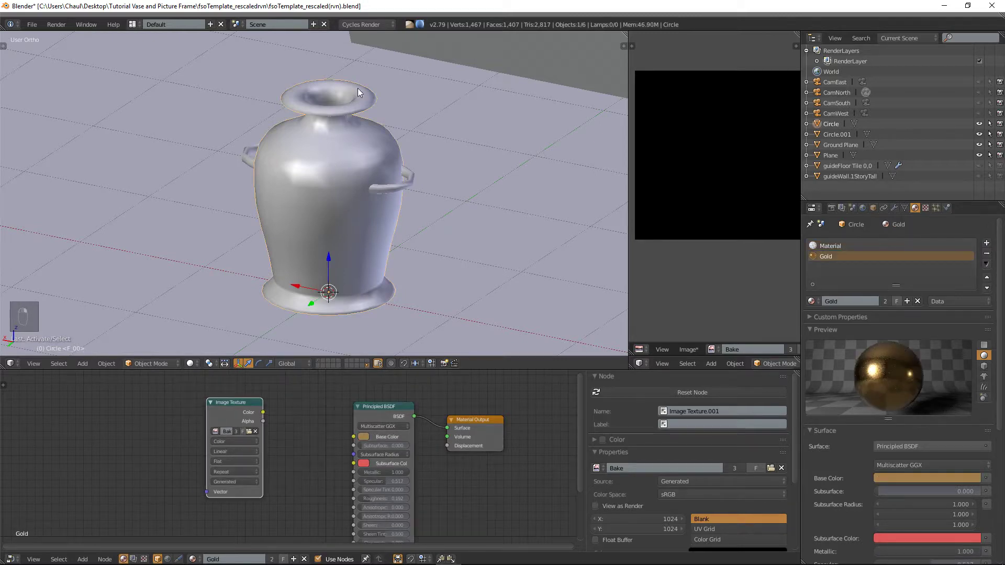
right_click(402, 186, "shift")
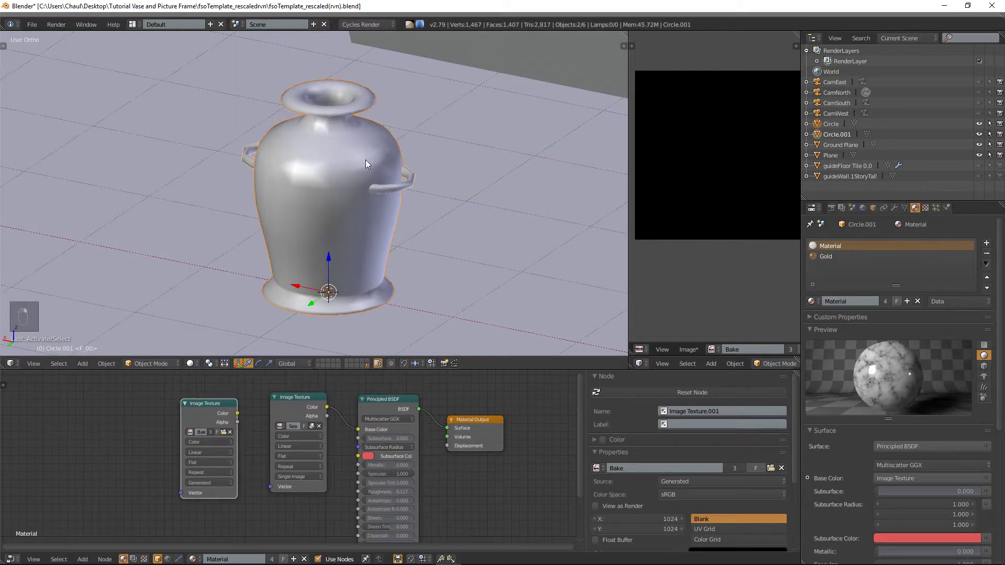
key("shift+d")
right_click(403, 180)
key("m")
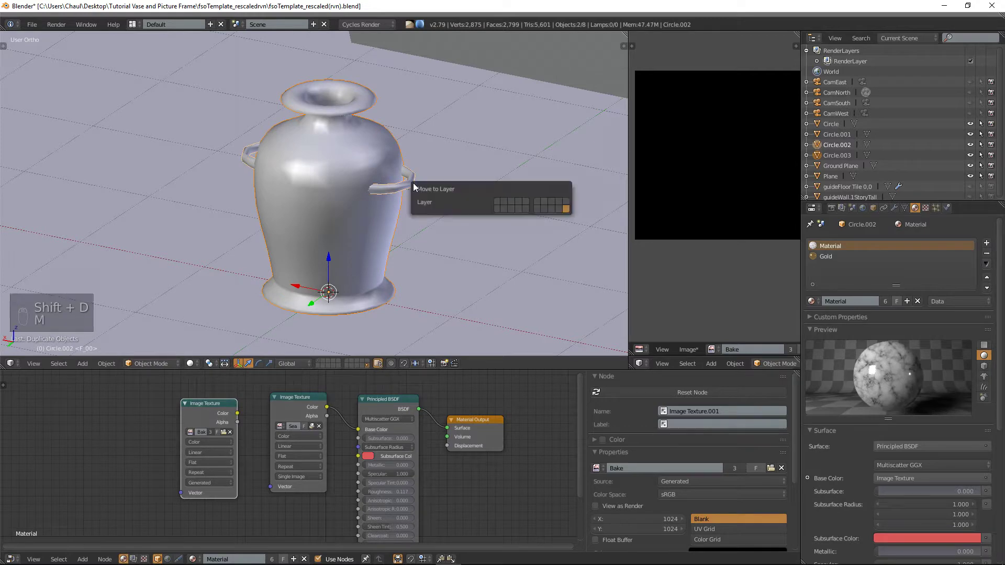
key("m")
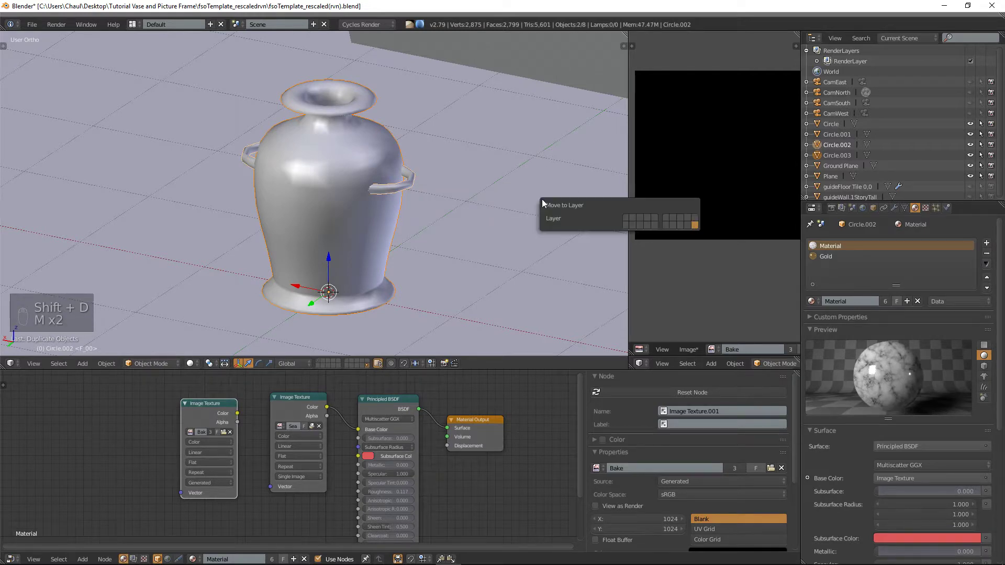
left_click(667, 225)
middle_click_drag(371, 255, 322, 209)
key("a")
key("a")
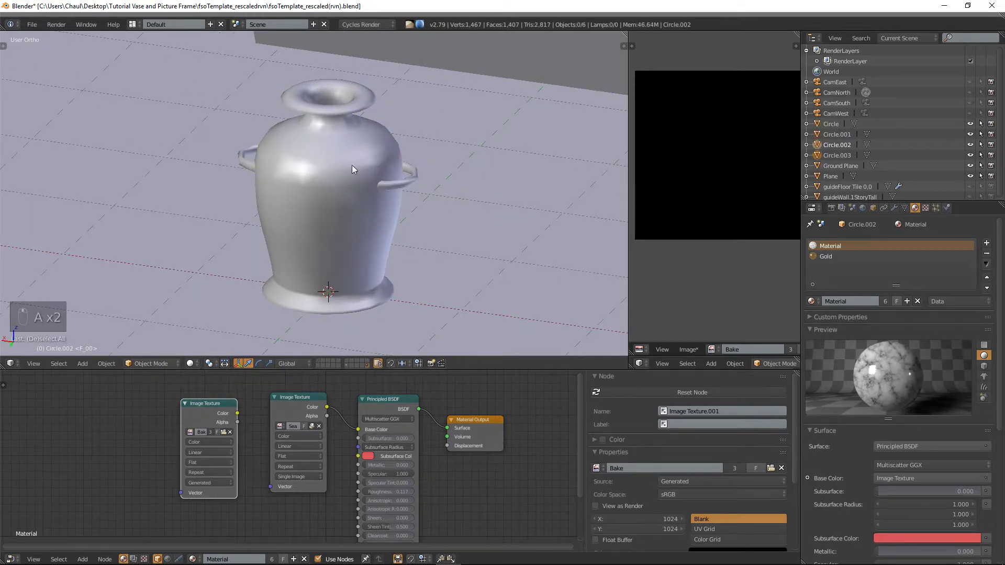
- Add a Subdivision Surface modifier to the original handles object
middle_click_drag(397, 124, 357, 167)
key("a")
key("a")
key("a")
right_click(394, 185)
right_click(395, 184)
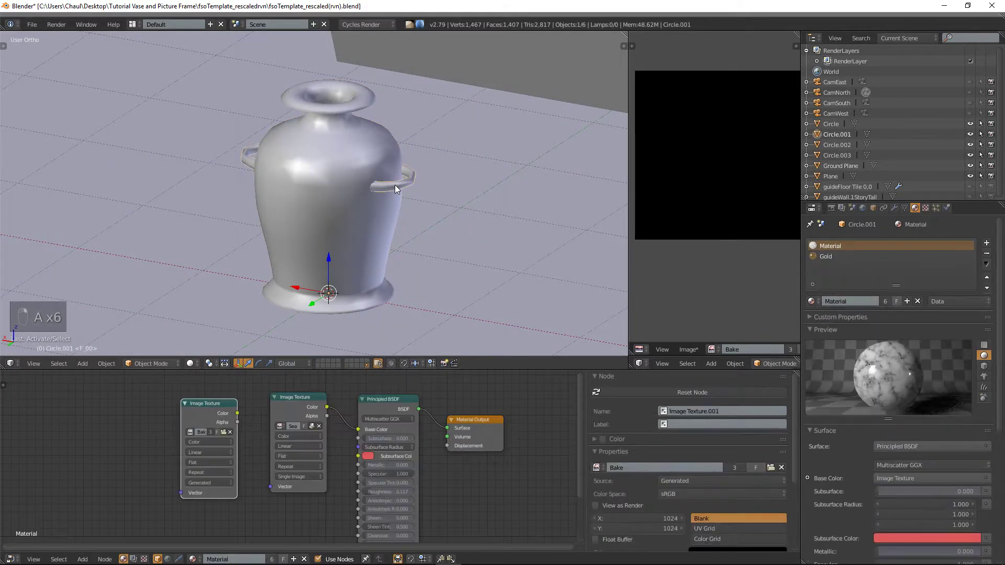
middle_click_drag(322, 191, 367, 179)
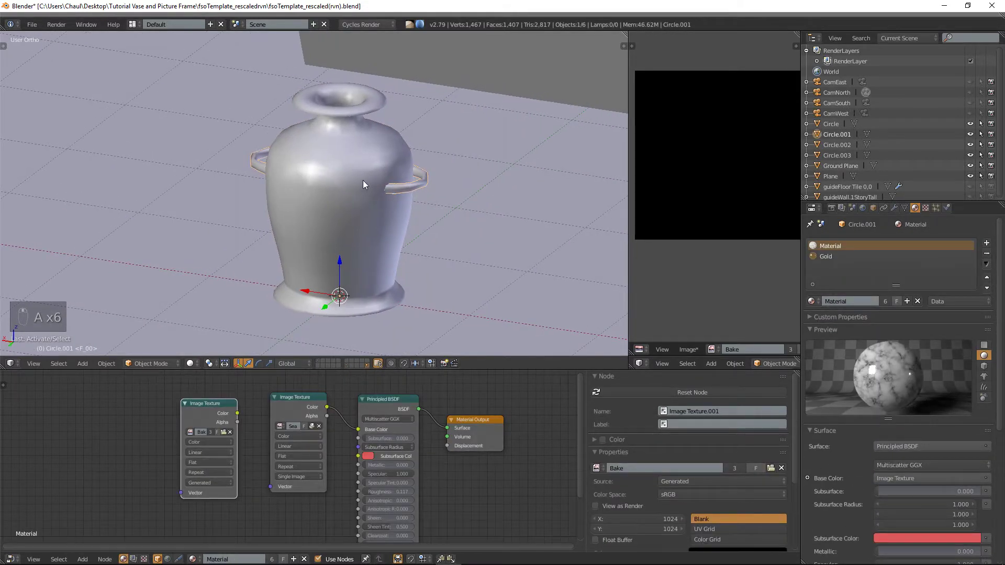
scroll(365, 178, "up", 2)
left_click(894, 208)
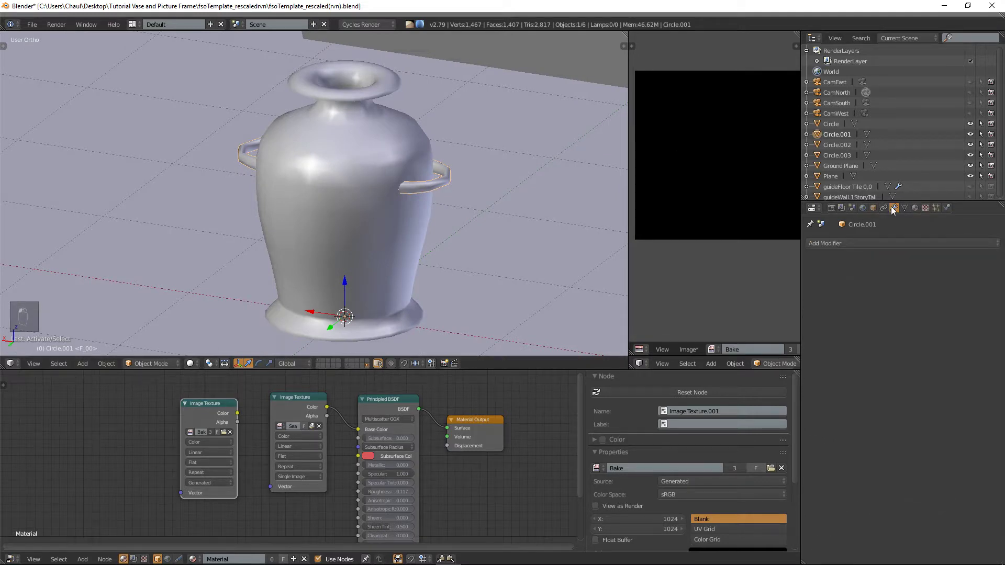
left_click(843, 242)
left_click(820, 417)
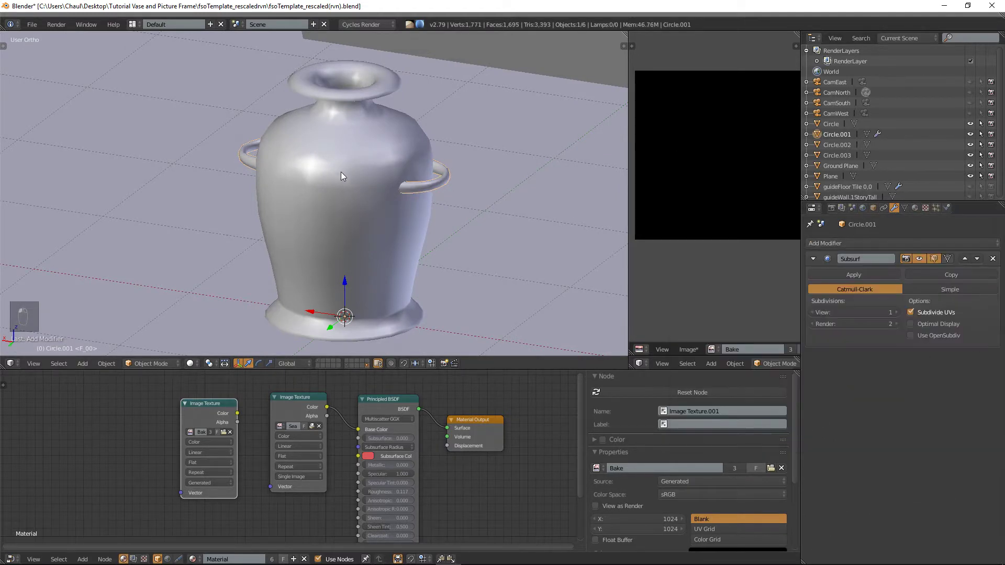
- Examine the smoothed handles against the vase body from several angles and reselect the handles object
key("a")
scroll(355, 172, "down", 2)
right_click(370, 199)
middle_click_drag(371, 198, 424, 226)
key("a")
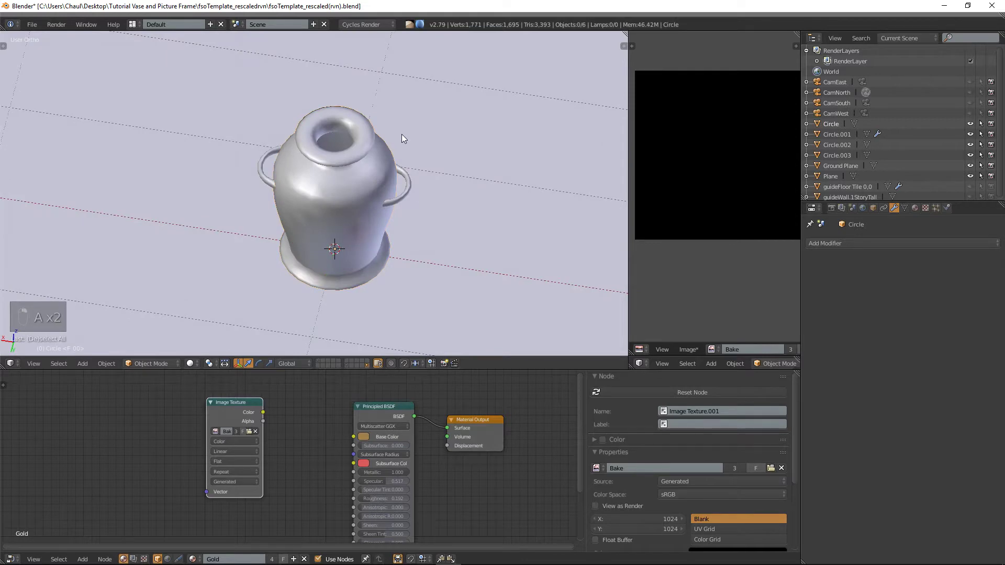
middle_click_drag(404, 190, 336, 200)
right_click(336, 200)
scroll(359, 226, "up", 2)
right_click(425, 181)
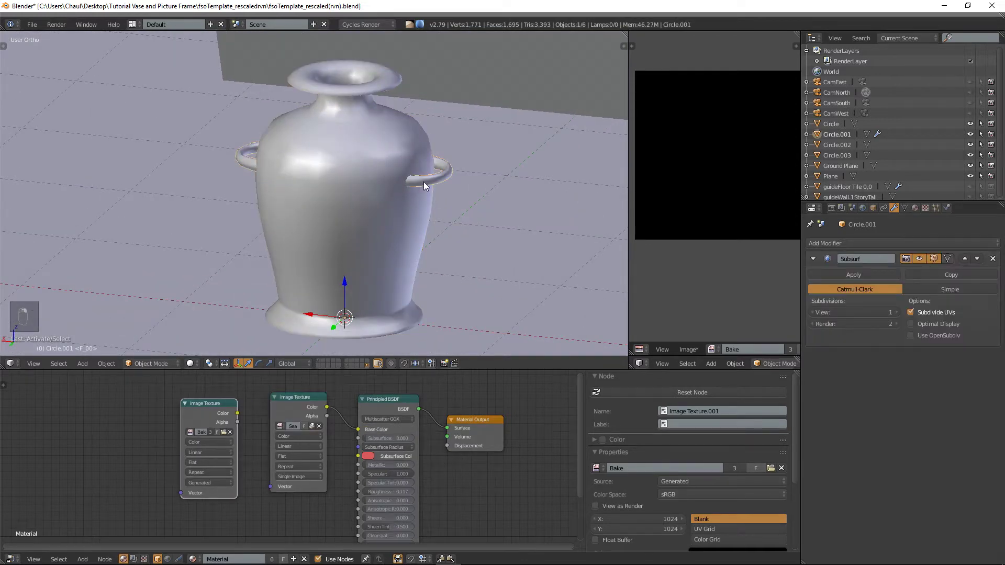
- Add the vase body to the handles selection, preview the vase in rendered shading and return to solid shading
right_click(350, 187)
scroll(350, 188, "down", 2)
scroll(431, 203, "down", 8)
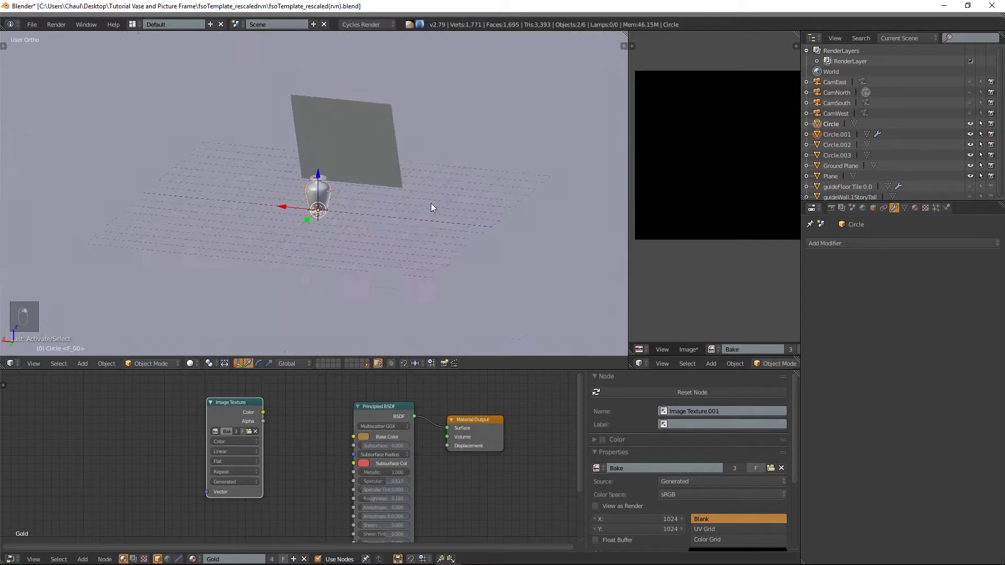
middle_click_drag(403, 204, 375, 193)
scroll(376, 192, "up", 6)
left_click(190, 363)
left_click(207, 293)
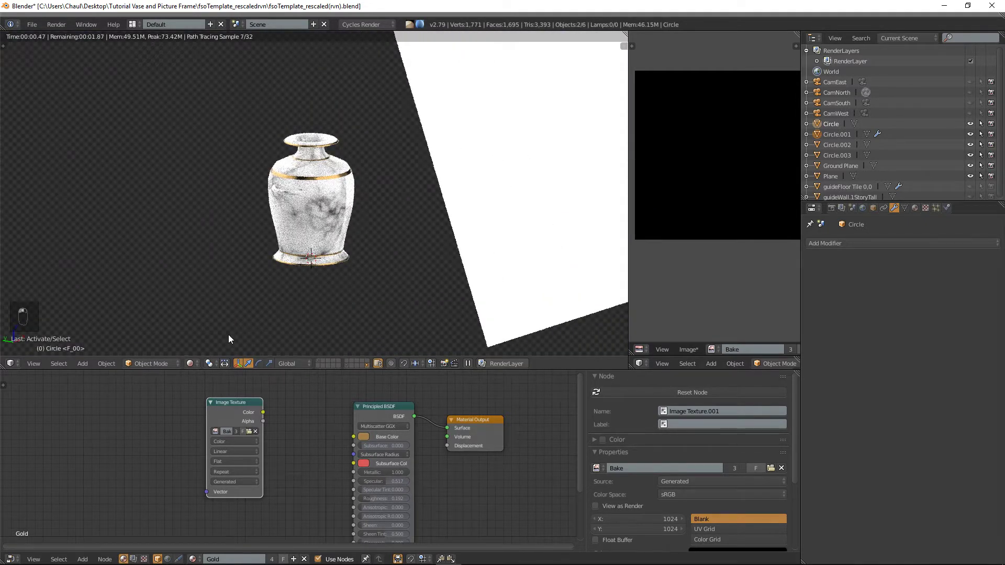
left_click(190, 363)
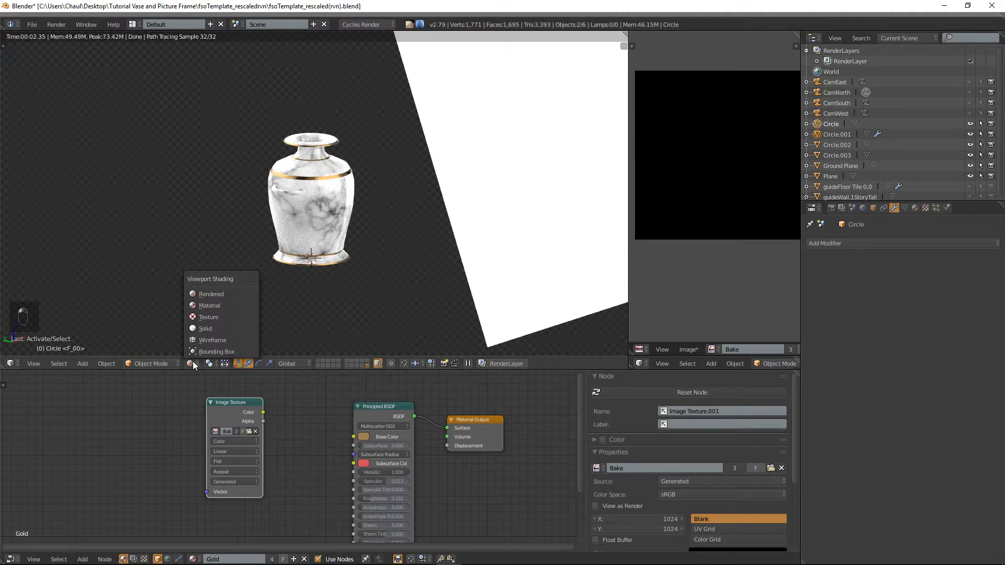
left_click(209, 329)
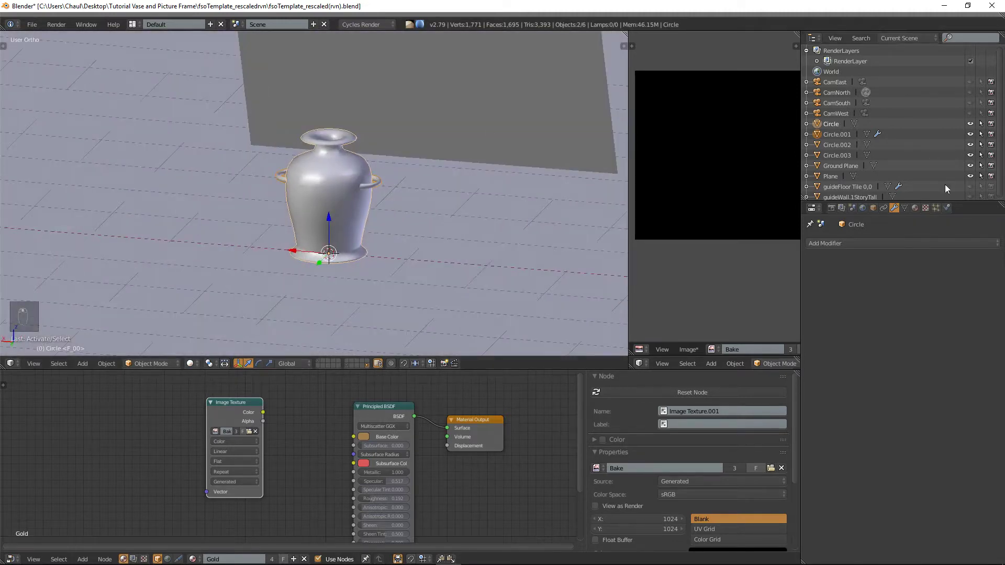
- Set the Cycles render device to GPU Compute
left_click(832, 208)
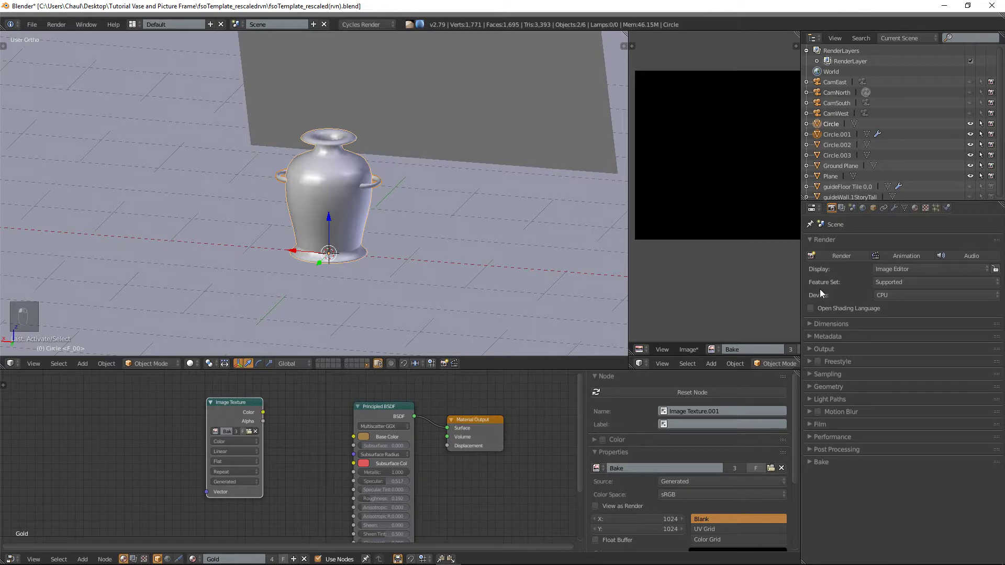
left_click(894, 297)
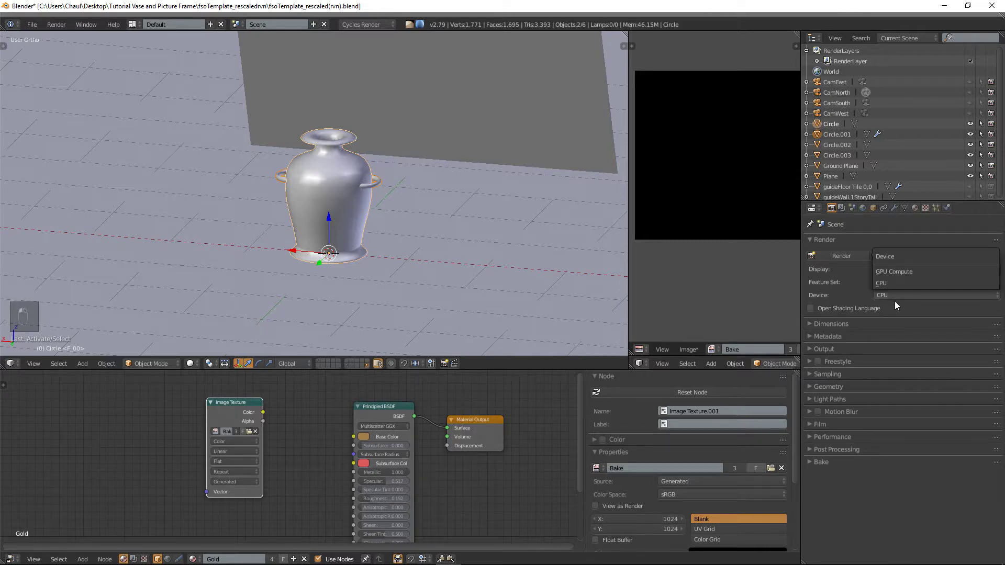
left_click(893, 272)
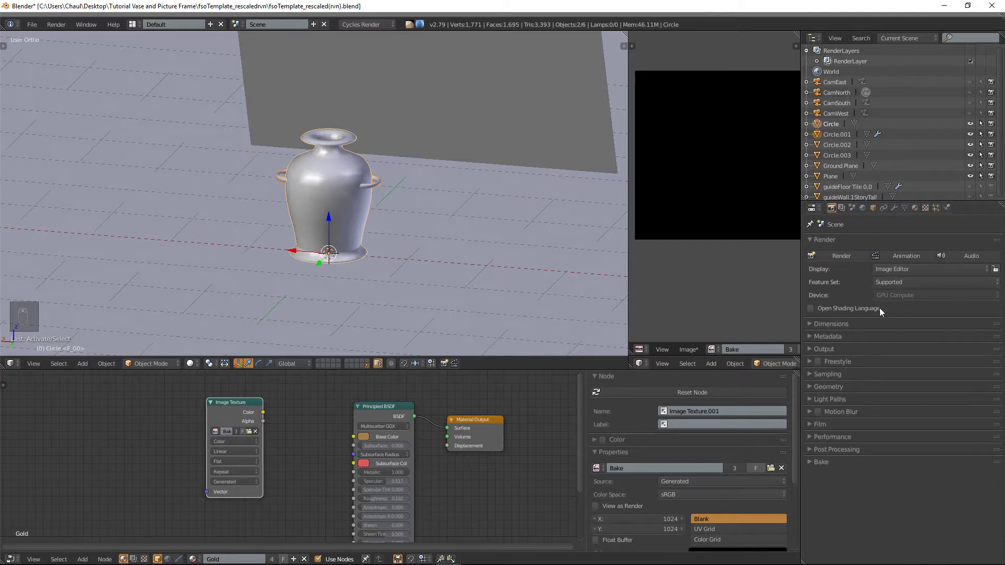
- Set the render sampling to 10 samples for a quick test bake
left_click(833, 377)
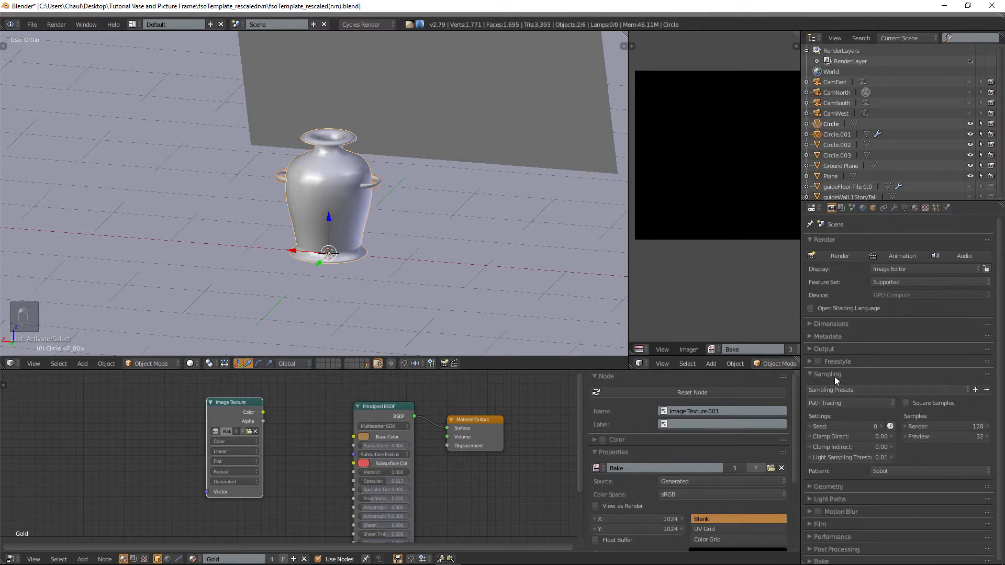
left_click(940, 423)
type("10")
key("Return")
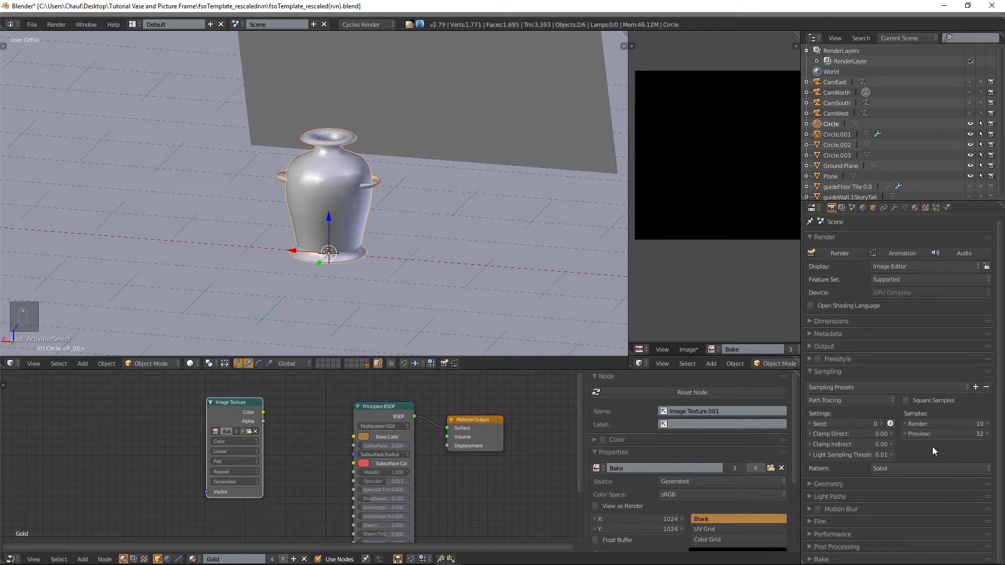
- Bake the Combined pass of the selected vase body and handles to the Bake image
left_click(856, 558)
scroll(867, 470, "down", 5)
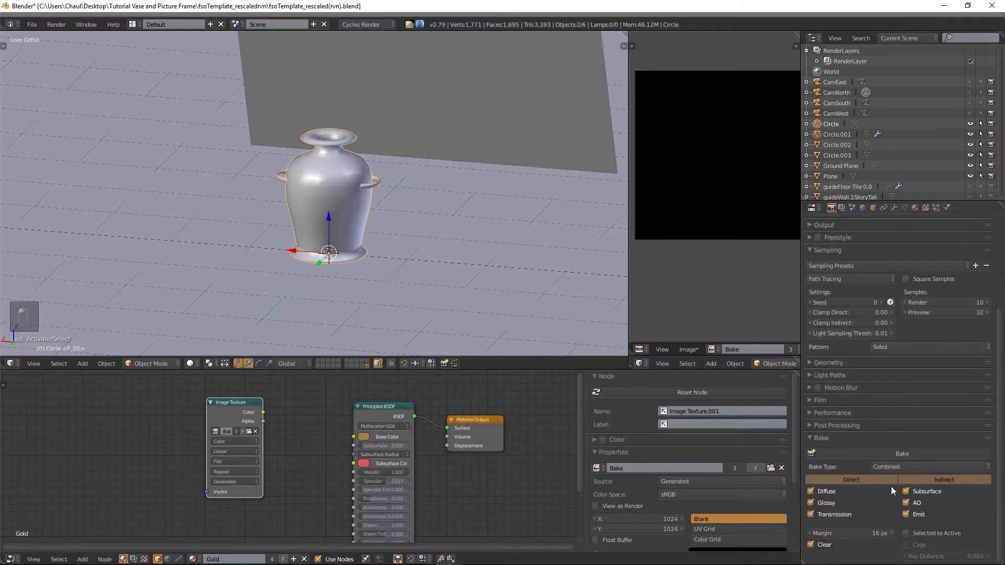
scroll(408, 247, "up", 2)
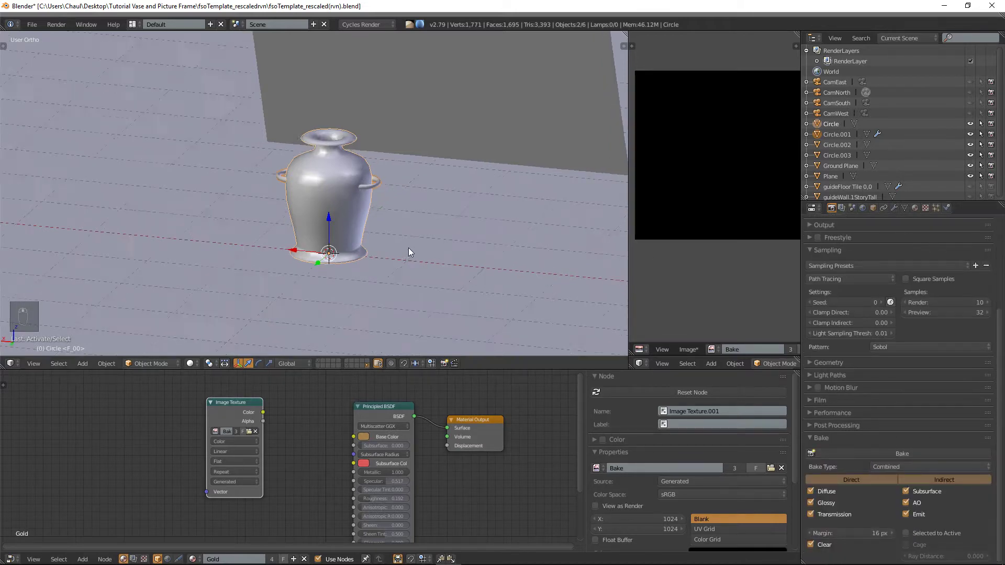
left_click(859, 453)
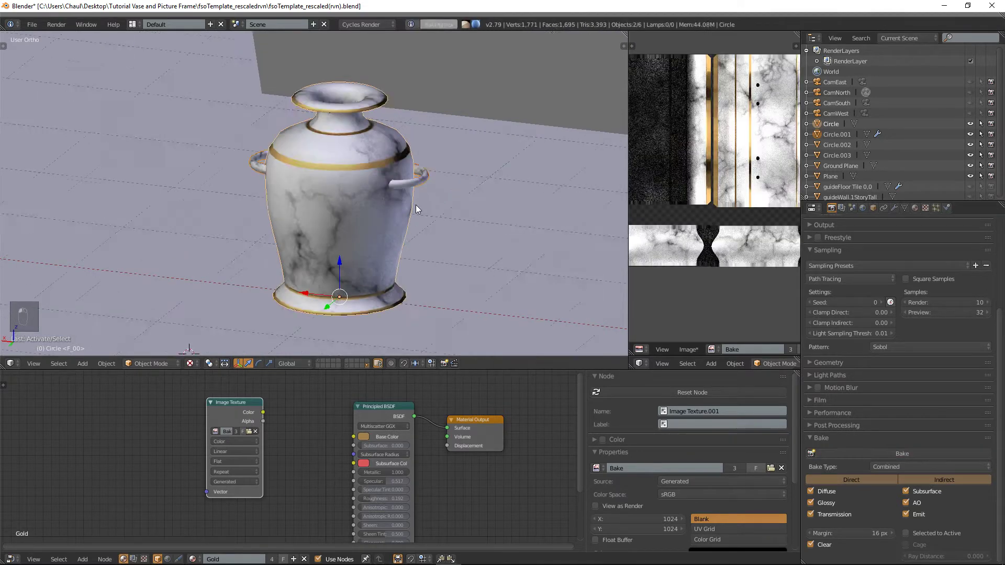
- Clear the selection and turn on Shadeless display for the textured 3D view
scroll(416, 205, "up", 2)
middle_click_drag(416, 205, 370, 207)
key("a")
middle_click_drag(442, 192, 293, 181)
key("t")
key("t")
key("n")
key("t")
key("n")
key("t")
key("n")
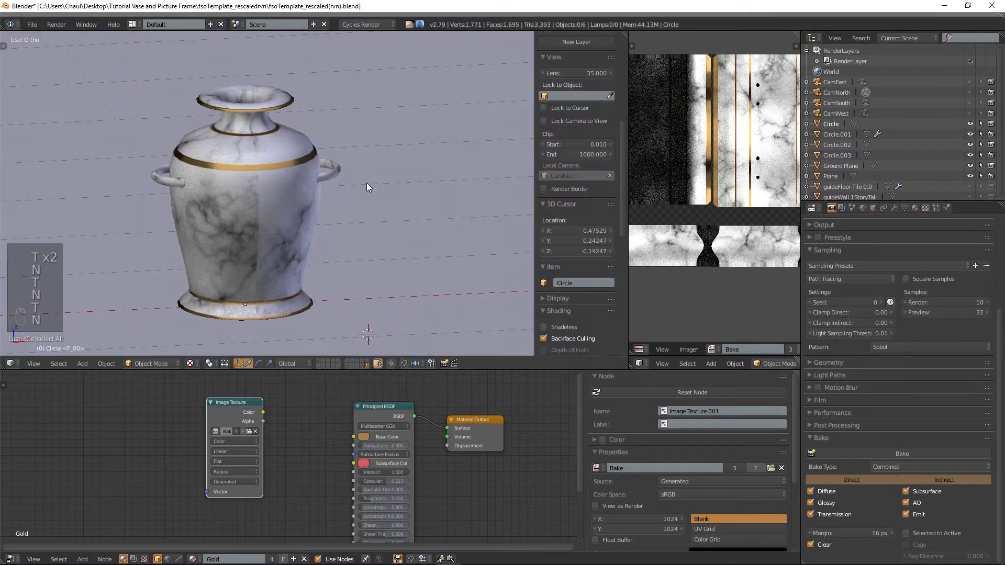
scroll(585, 223, "down", 3)
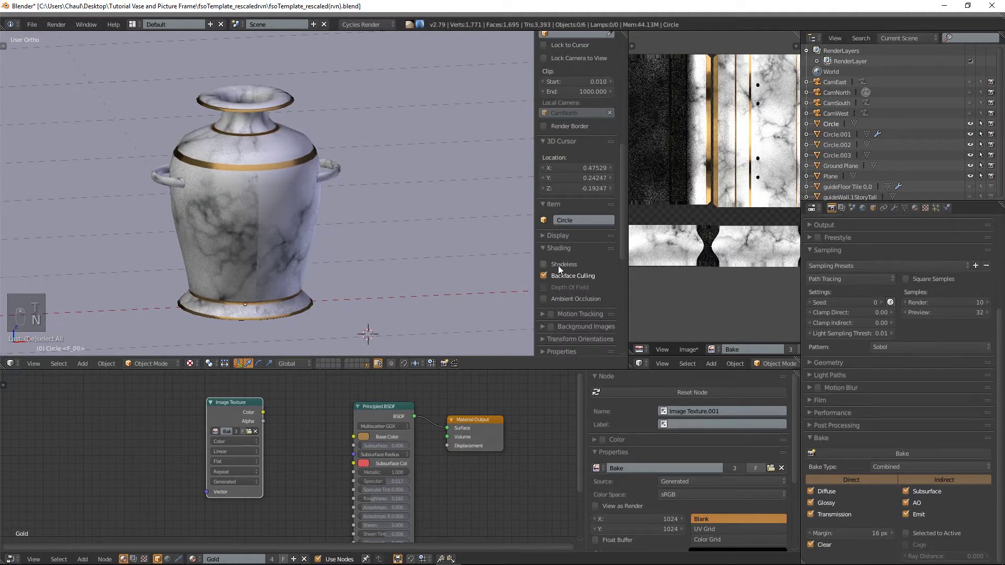
left_click(558, 264)
- Examine the baked marble and gold texture on the shadeless vase up close and from another angle
middle_click_drag(324, 188, 313, 206)
key("a")
key("a")
scroll(302, 246, "up", 5)
scroll(275, 208, "down", 3)
scroll(295, 211, "down", 1)
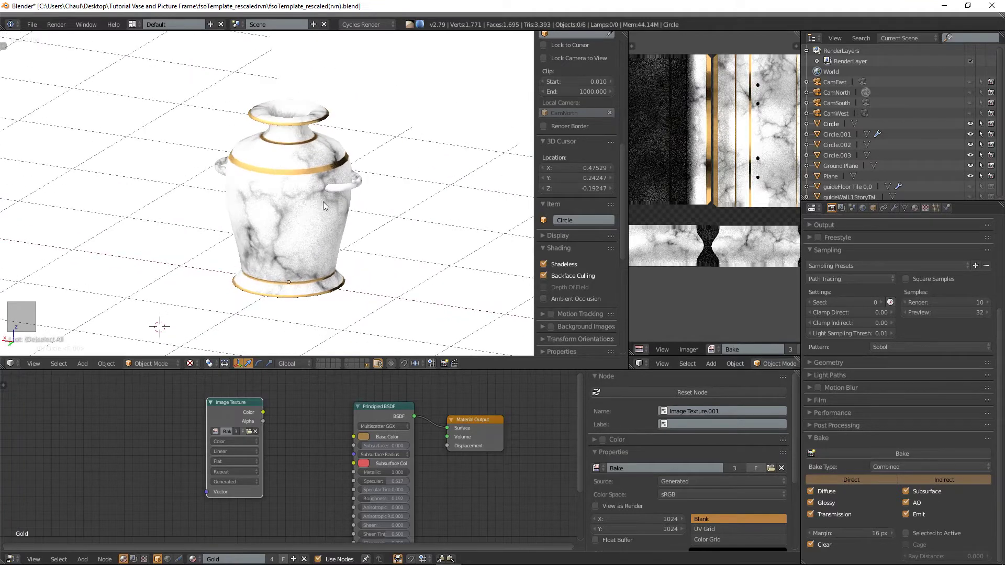
- Raise the render sampling to 200 samples for the final bake
left_click(938, 301)
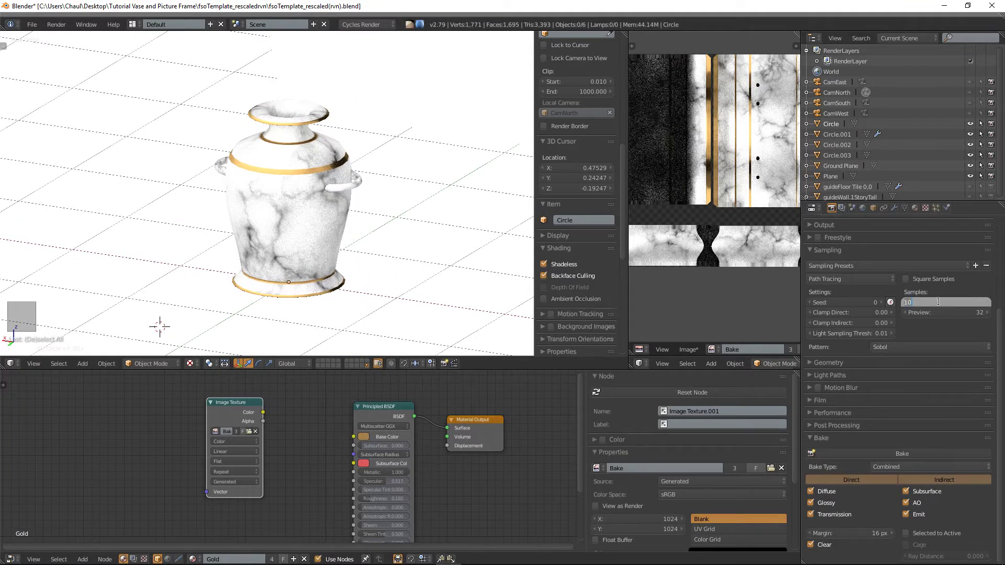
type("200")
key("Return")
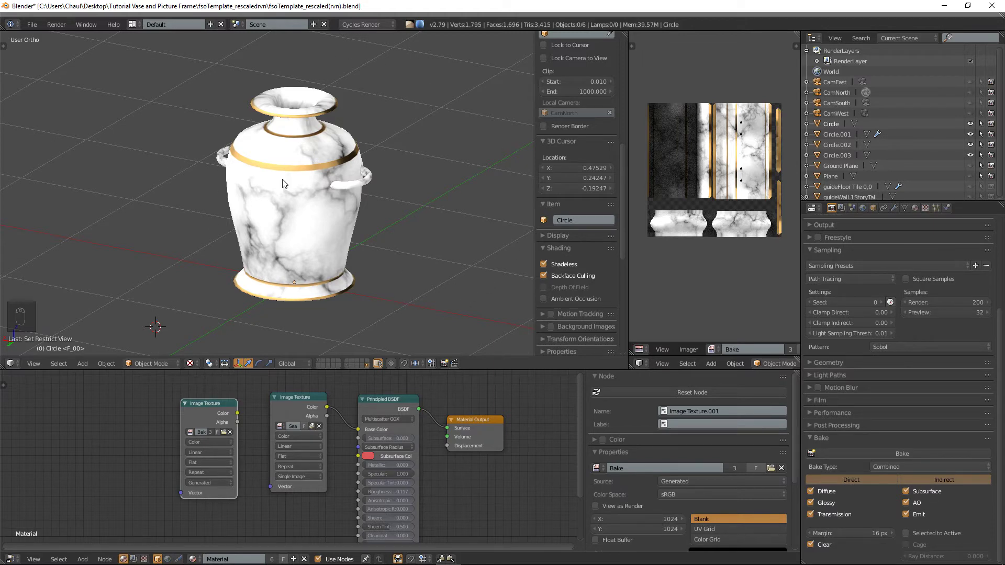
- Inspect the vase body's mesh density in Edit Mode, return to Object Mode and clear the selection
scroll(227, 287, "up", 1)
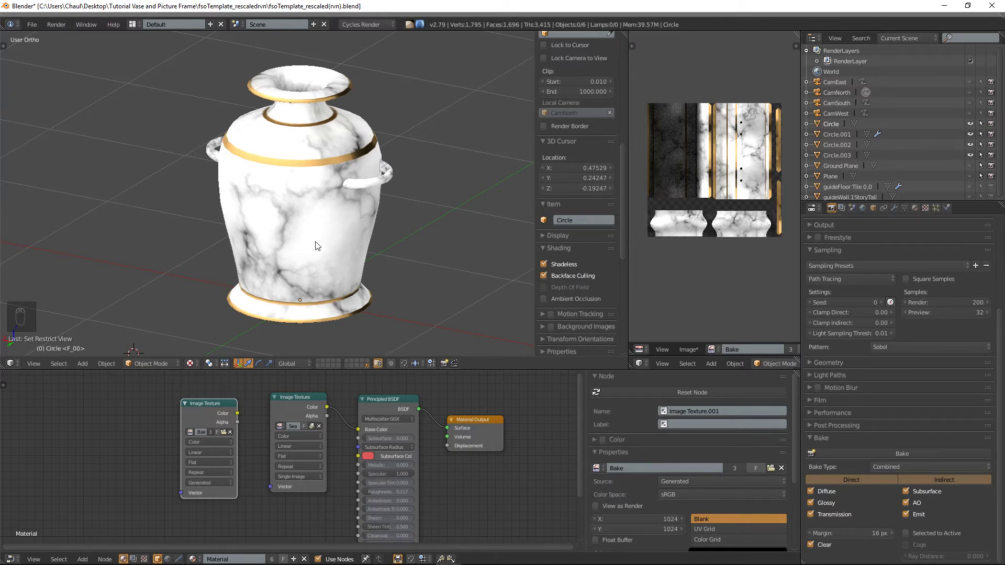
right_click(340, 227)
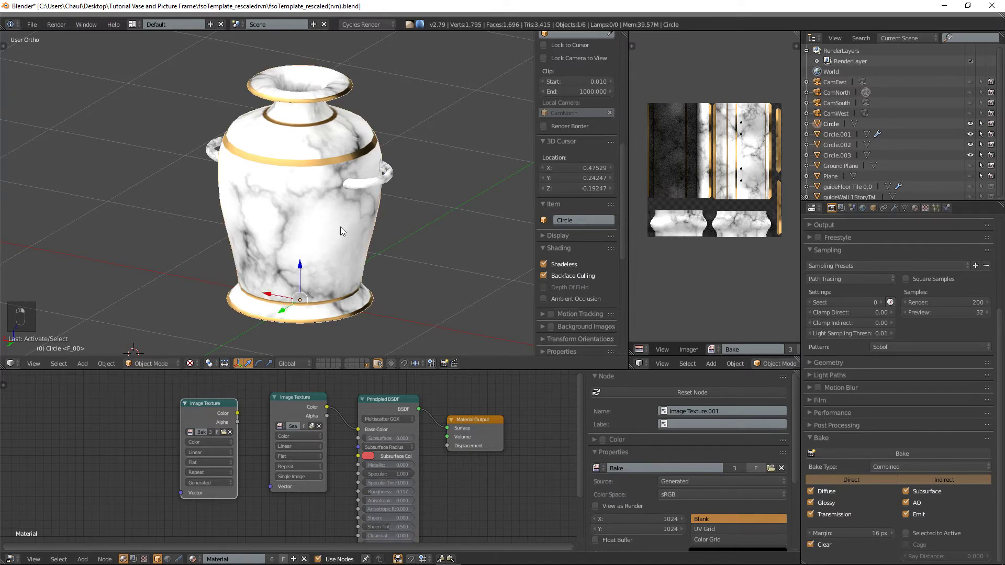
key("Tab")
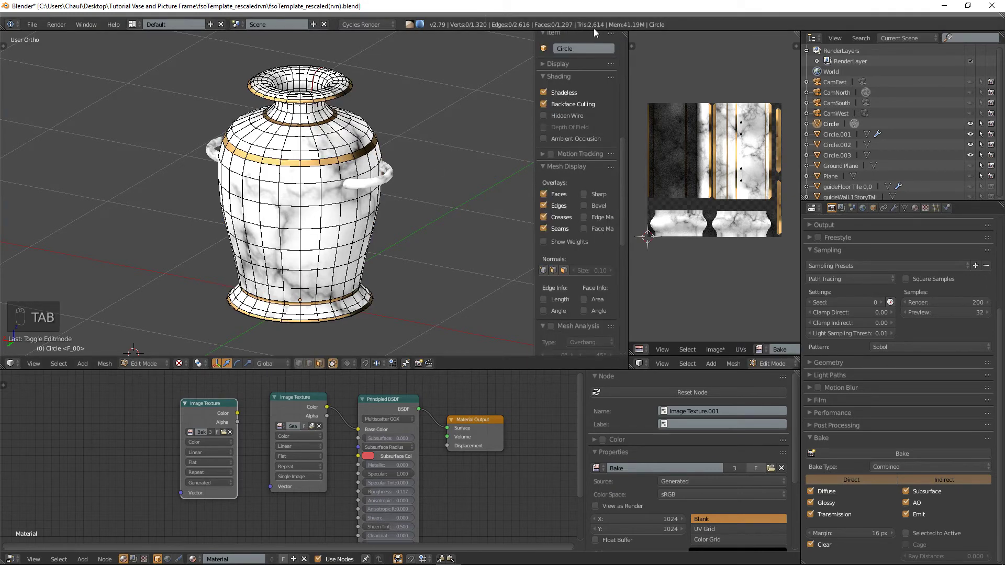
scroll(439, 135, "down", 1)
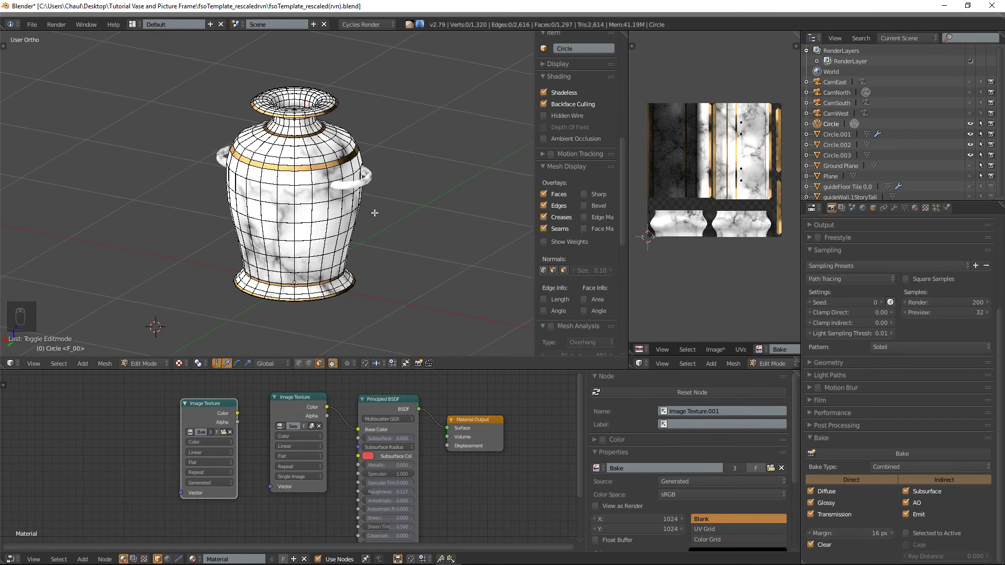
key("Tab")
key("a")
key("a")
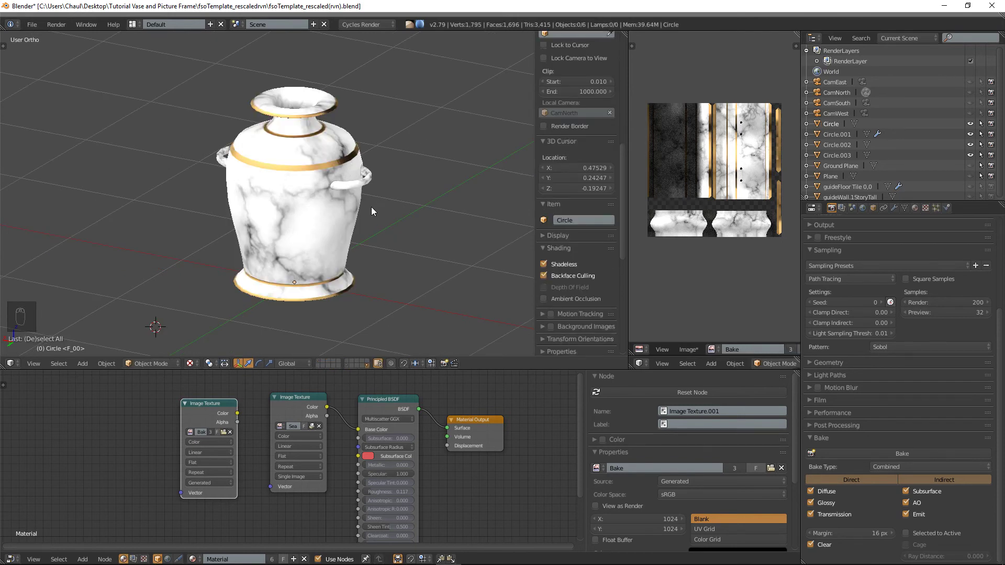
scroll(381, 205, "down", 1)
key("a")
key("a")
key("a")
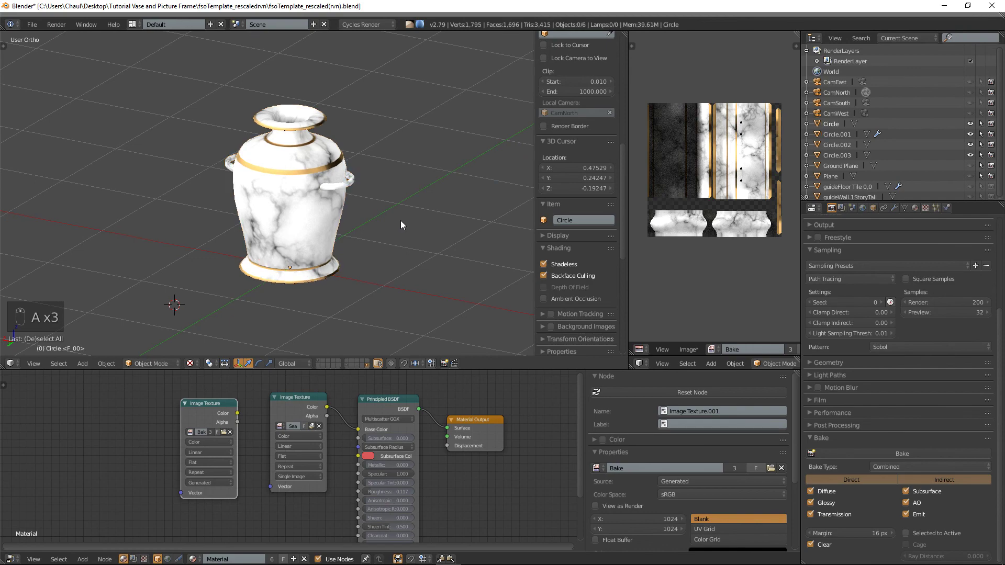